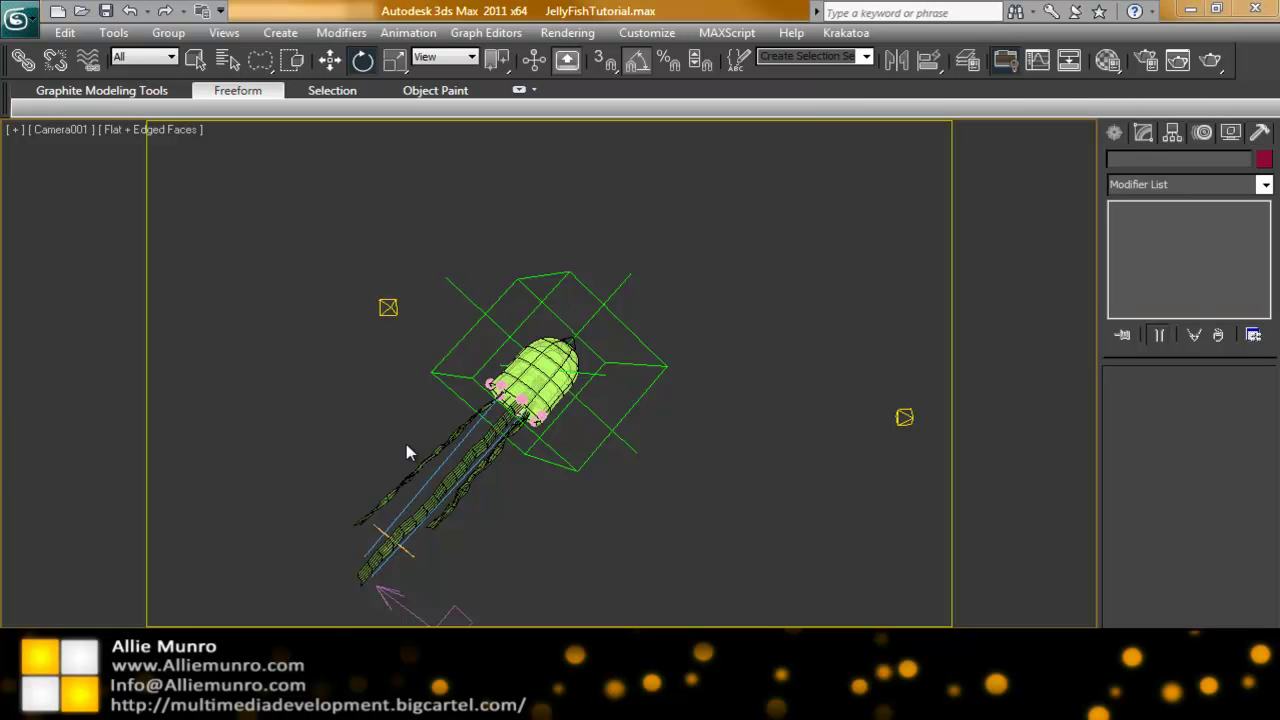
# Step: Hide the jellyfish's bell-shaped body from the scene
pyautogui.click(538, 366)
pyautogui.rightClick(538, 366)
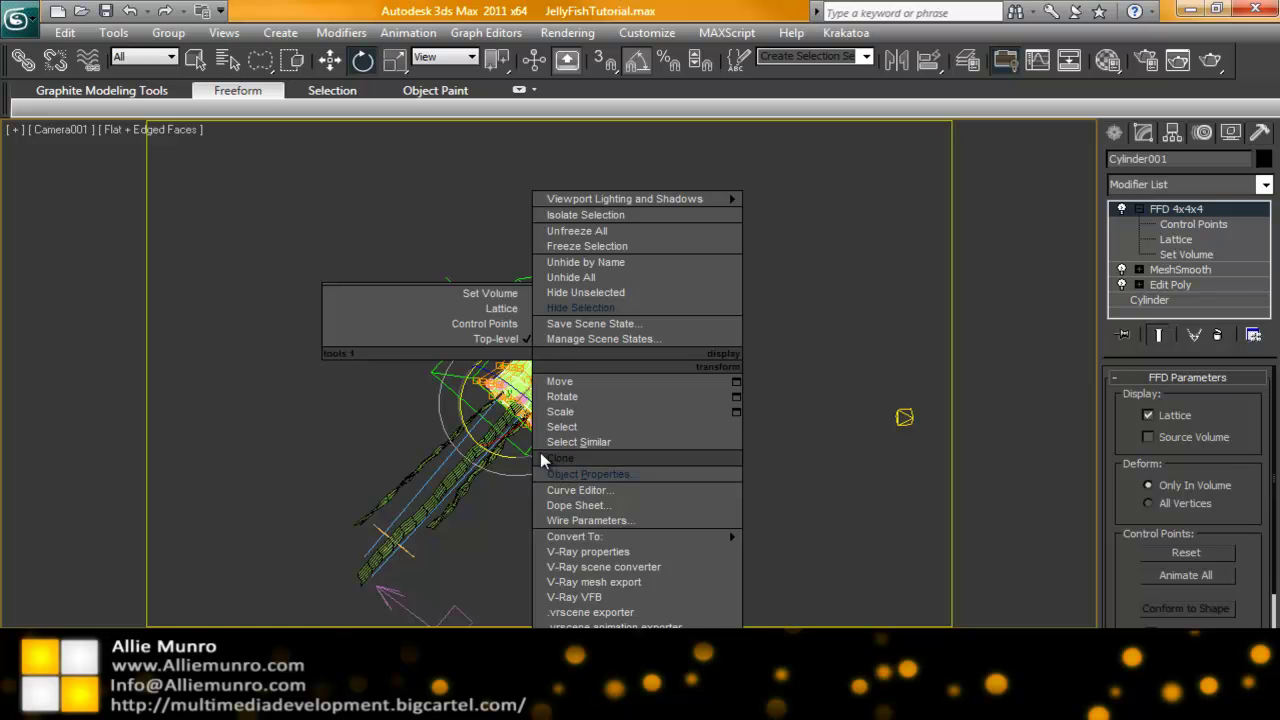
pyautogui.click(576, 308)
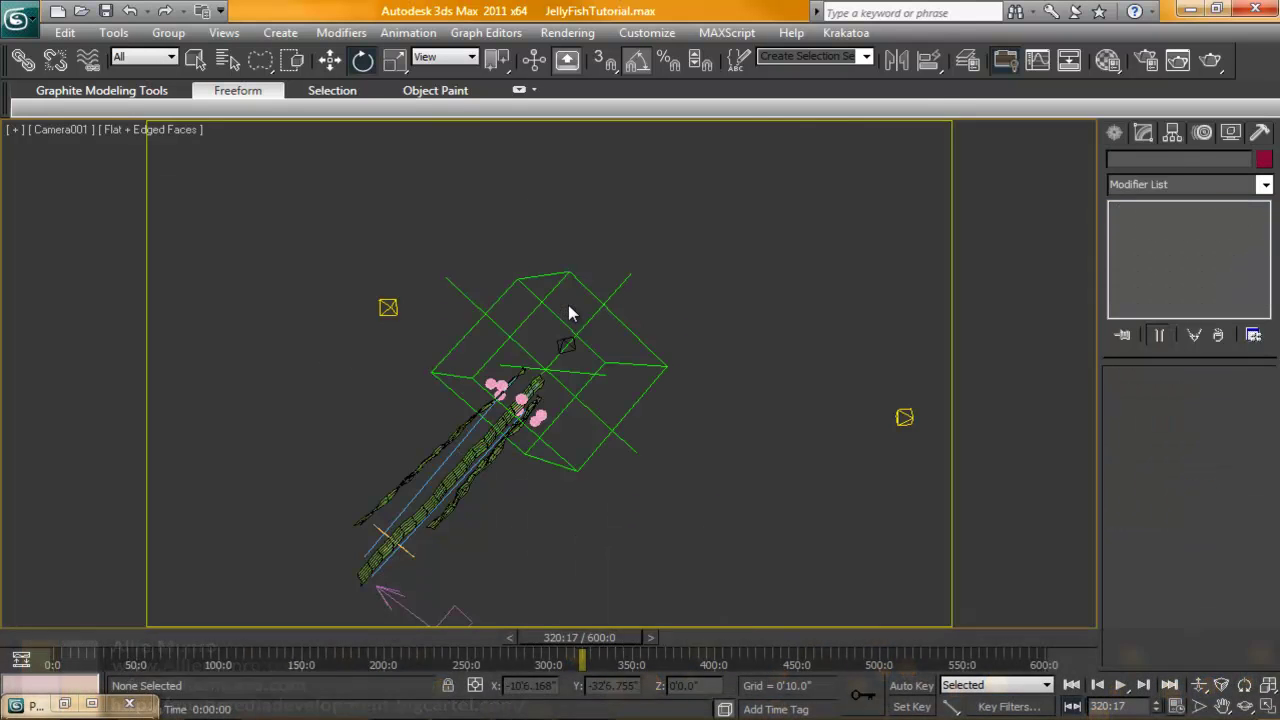
# Step: Hide the three wavy tentacle planes below the jellyfish body
pyautogui.click(472, 466)
pyautogui.keyDown('ctrl'); pyautogui.click(472, 477); pyautogui.keyUp('ctrl')
pyautogui.keyDown('ctrl'); pyautogui.click(393, 491); pyautogui.keyUp('ctrl')
pyautogui.keyDown('ctrl'); pyautogui.rightClick(391, 486); pyautogui.keyUp('ctrl')
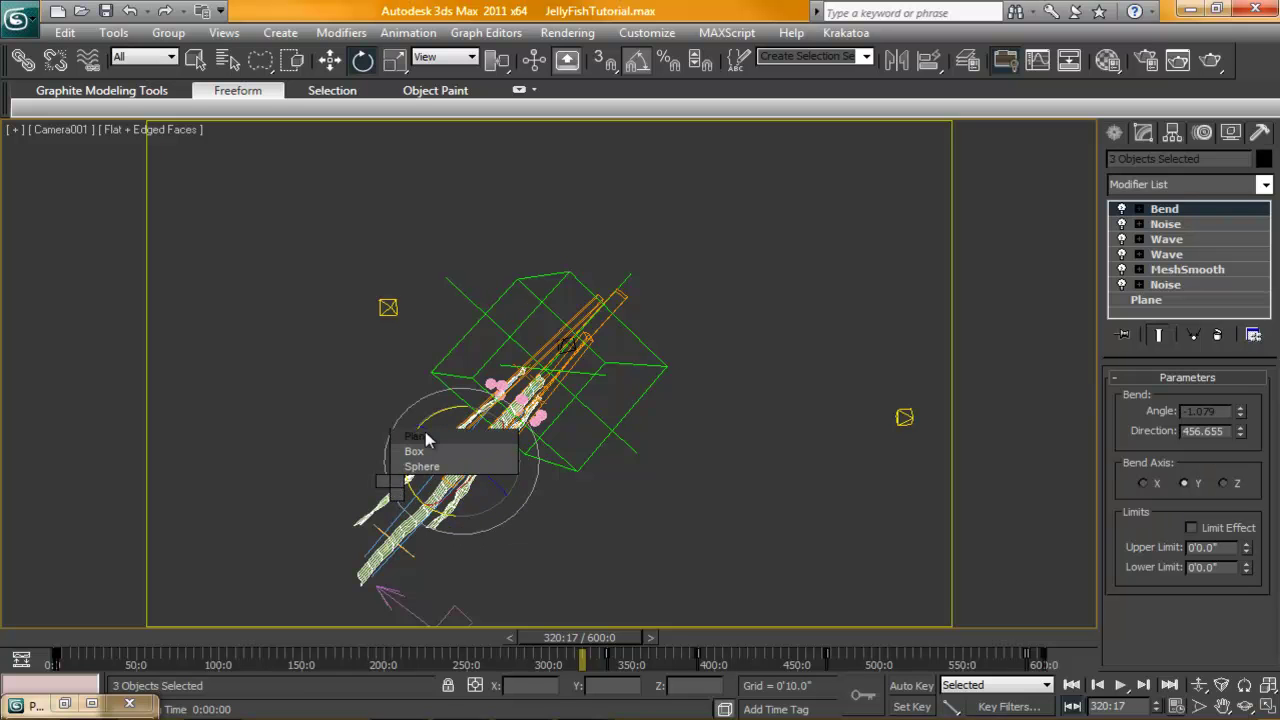
pyautogui.moveTo(386, 391)
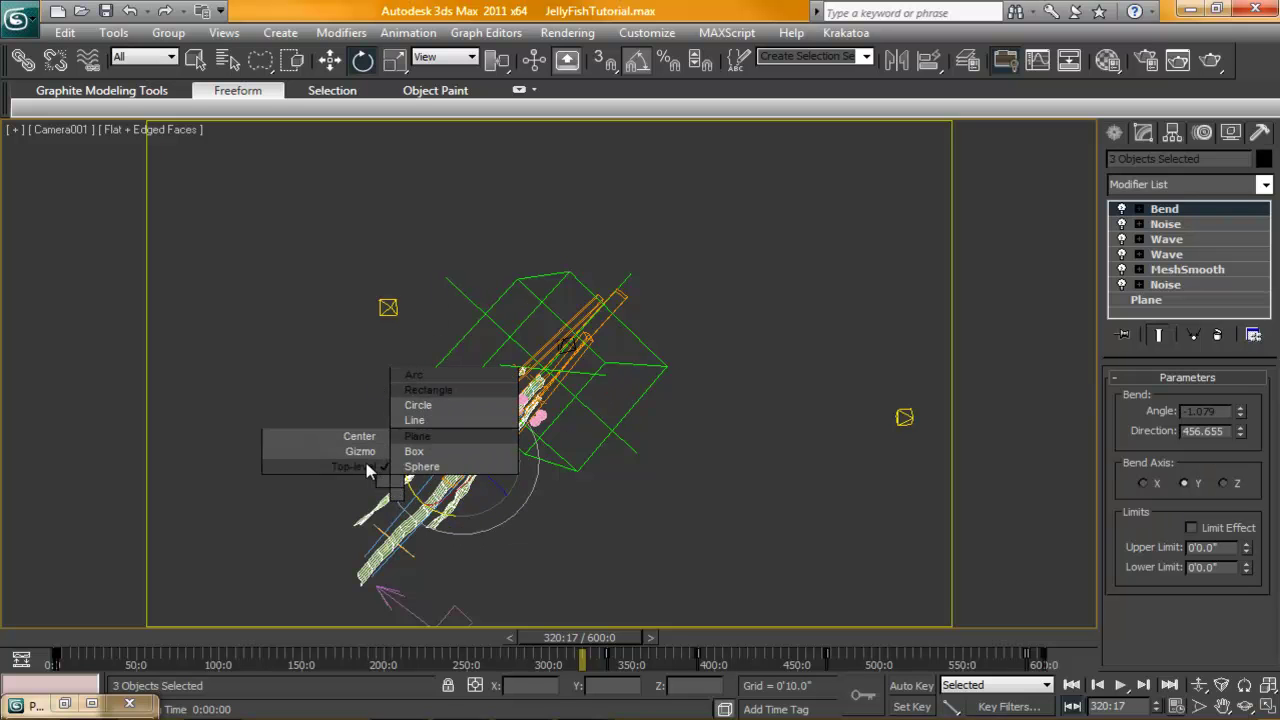
pyautogui.rightClick(368, 563)
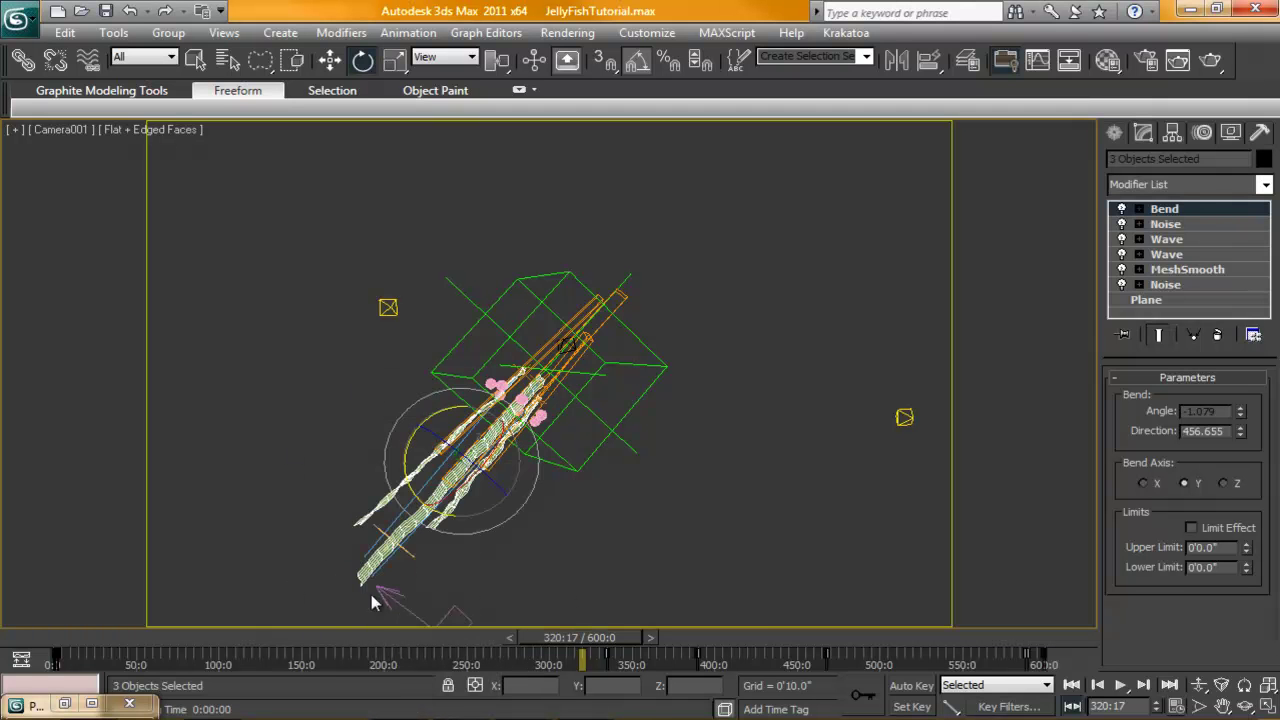
pyautogui.rightClick(372, 589)
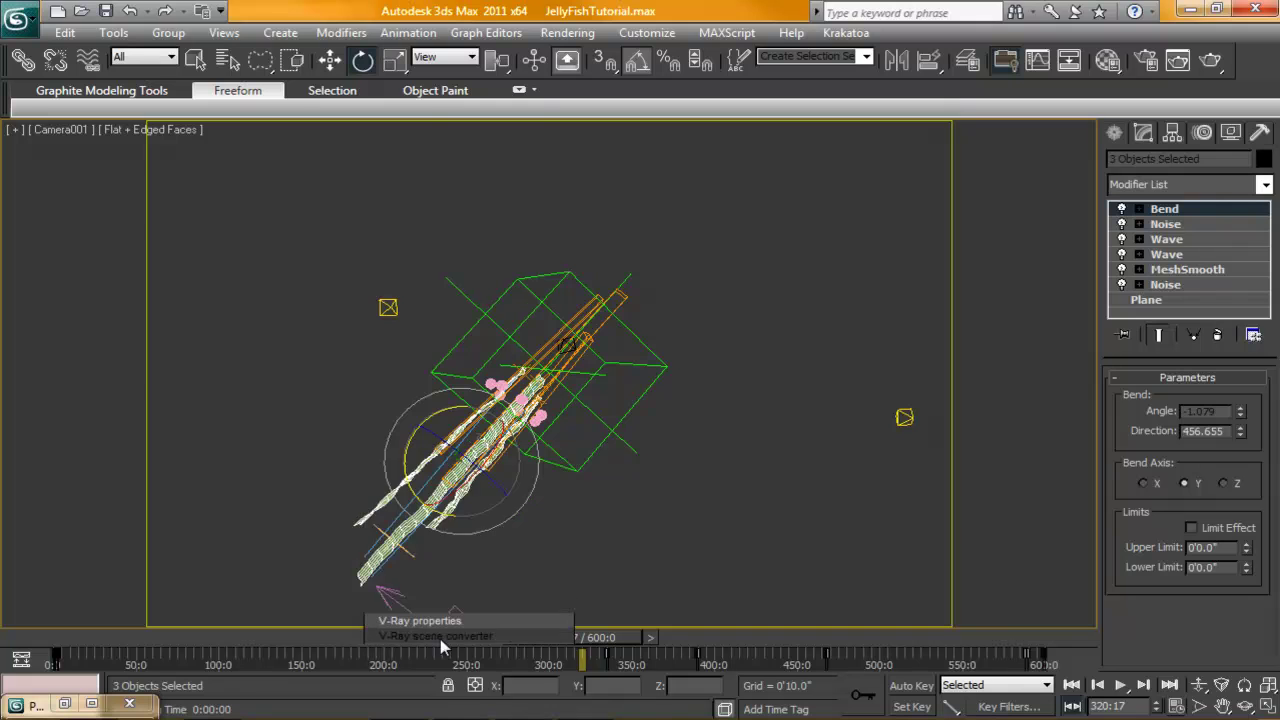
pyautogui.click(422, 376)
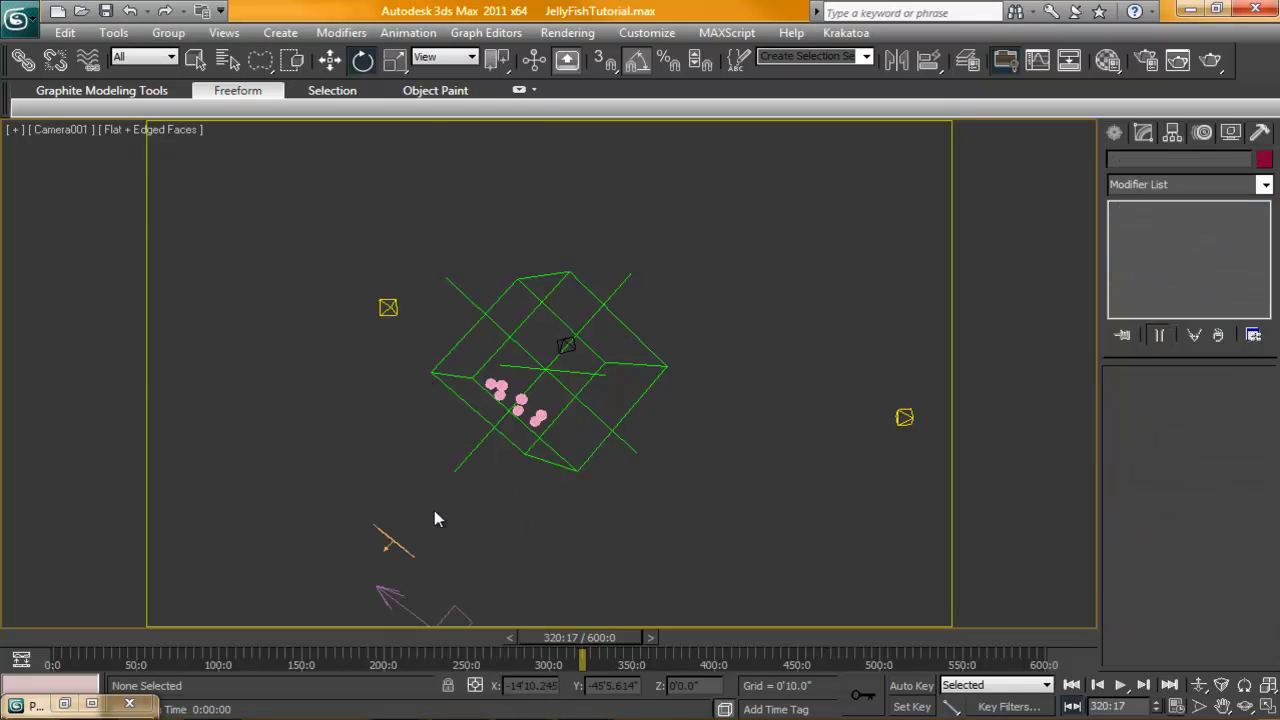
# Step: Move the timeline to about frame 326 and switch the viewport to the Perspective view with the surrounding lights selected
pyautogui.moveTo(544, 636); pyautogui.dragTo(566, 608)
pyautogui.click(908, 404)
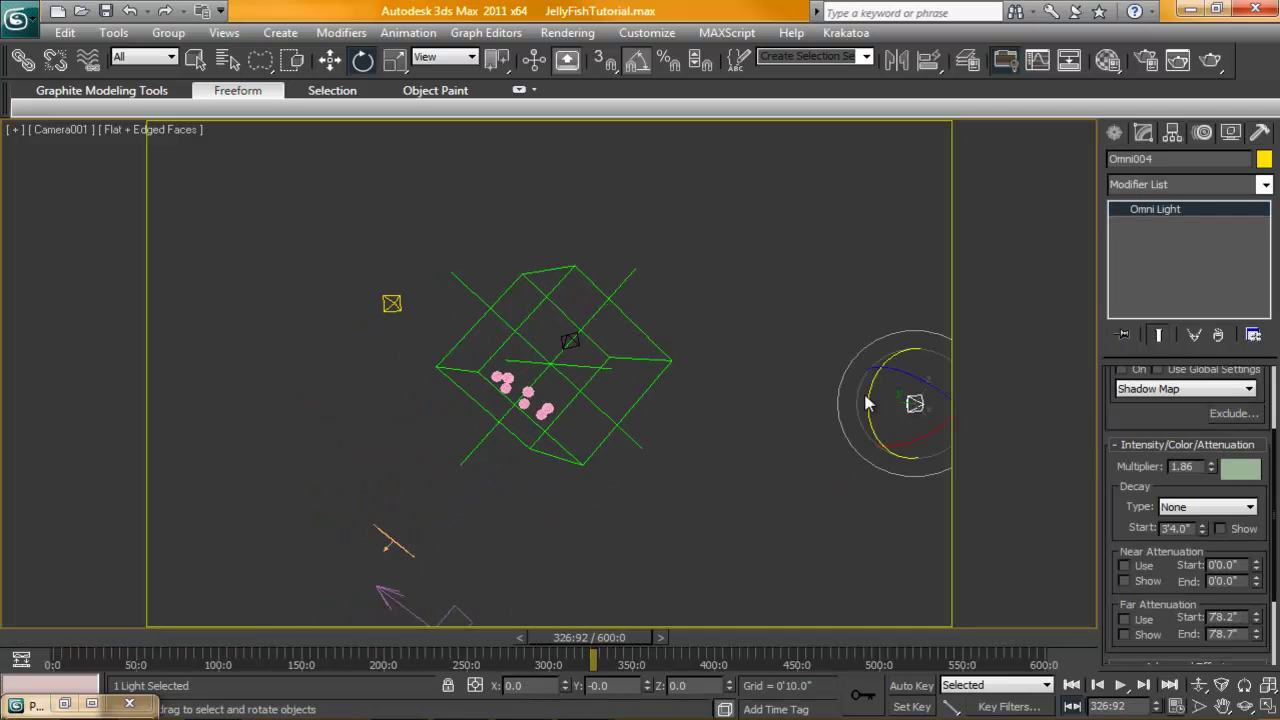
pyautogui.keyDown('ctrl'); pyautogui.click(391, 304); pyautogui.keyUp('ctrl')
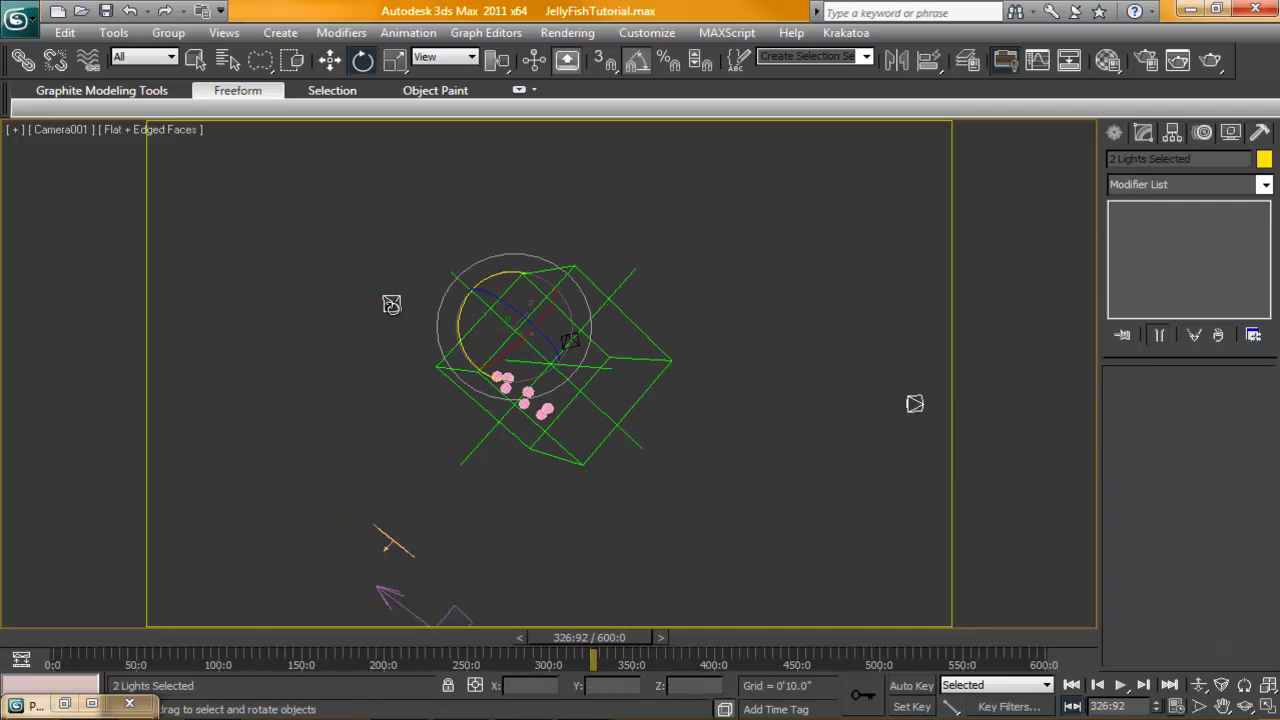
pyautogui.click(47, 128)
pyautogui.click(115, 200)
pyautogui.scroll(-5, 436, 365)
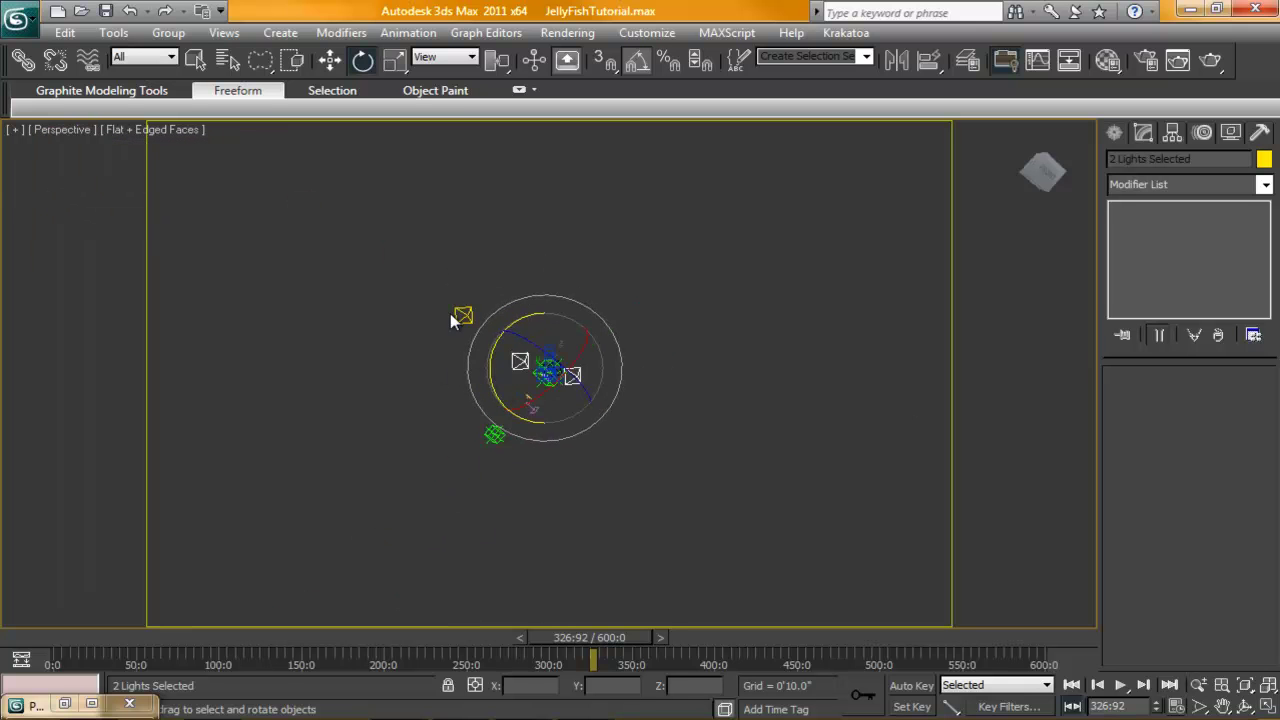
# Step: Turn off the three omni lights surrounding the jellyfish
pyautogui.keyDown('ctrl'); pyautogui.click(463, 316); pyautogui.keyUp('ctrl')
pyautogui.keyDown('alt'); pyautogui.moveTo(580, 385); pyautogui.dragTo(650, 366, button='middle'); pyautogui.keyUp('alt')
pyautogui.click(618, 364)
pyautogui.click(613, 318)
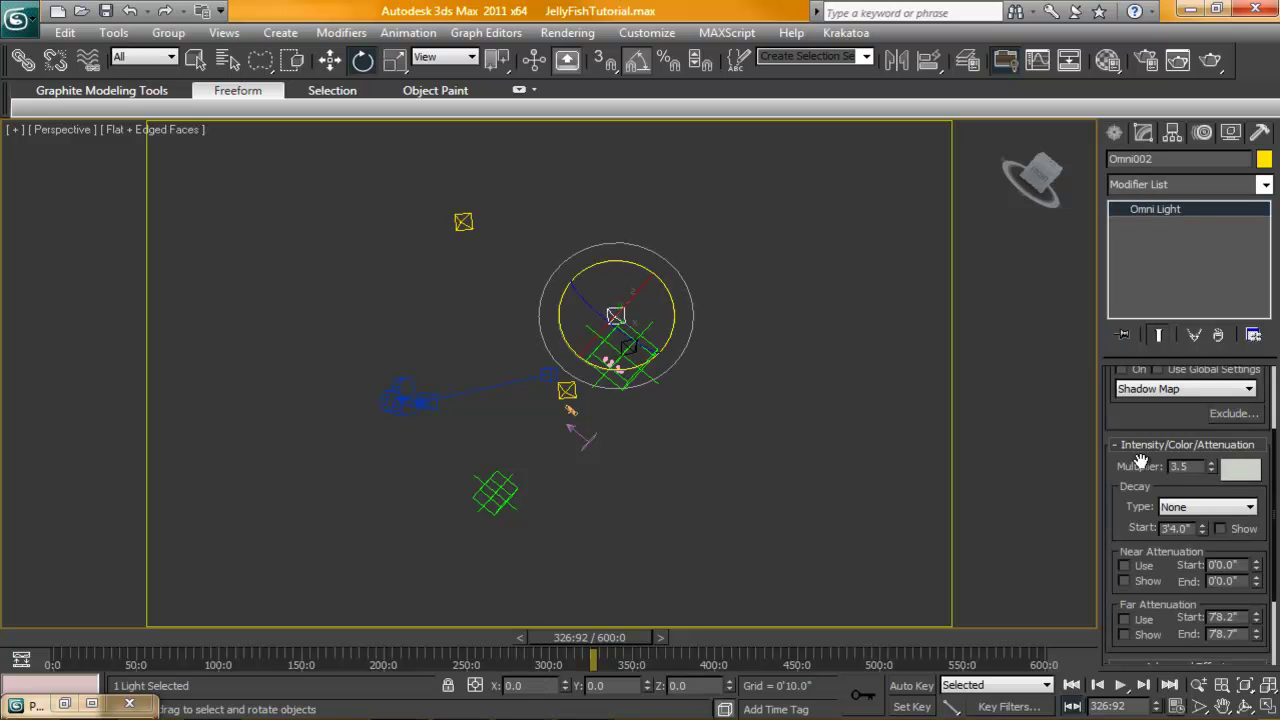
pyautogui.scroll(3, 1130, 440)
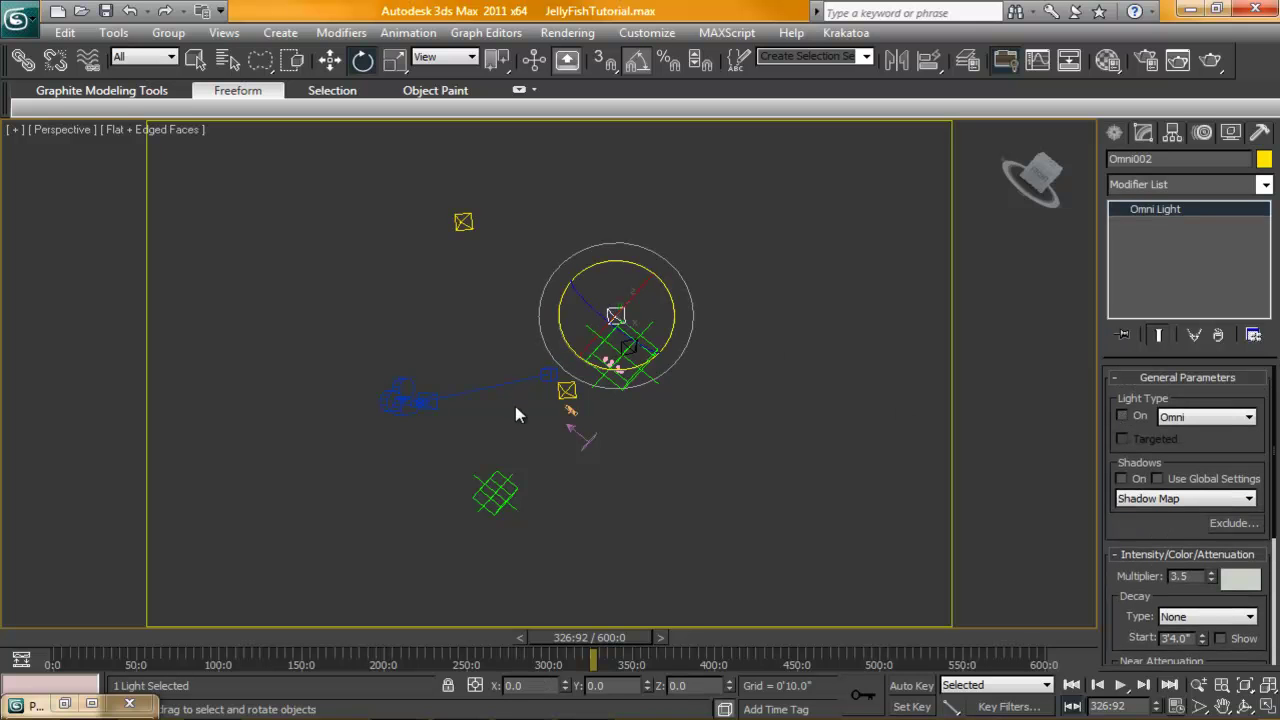
pyautogui.click(567, 391)
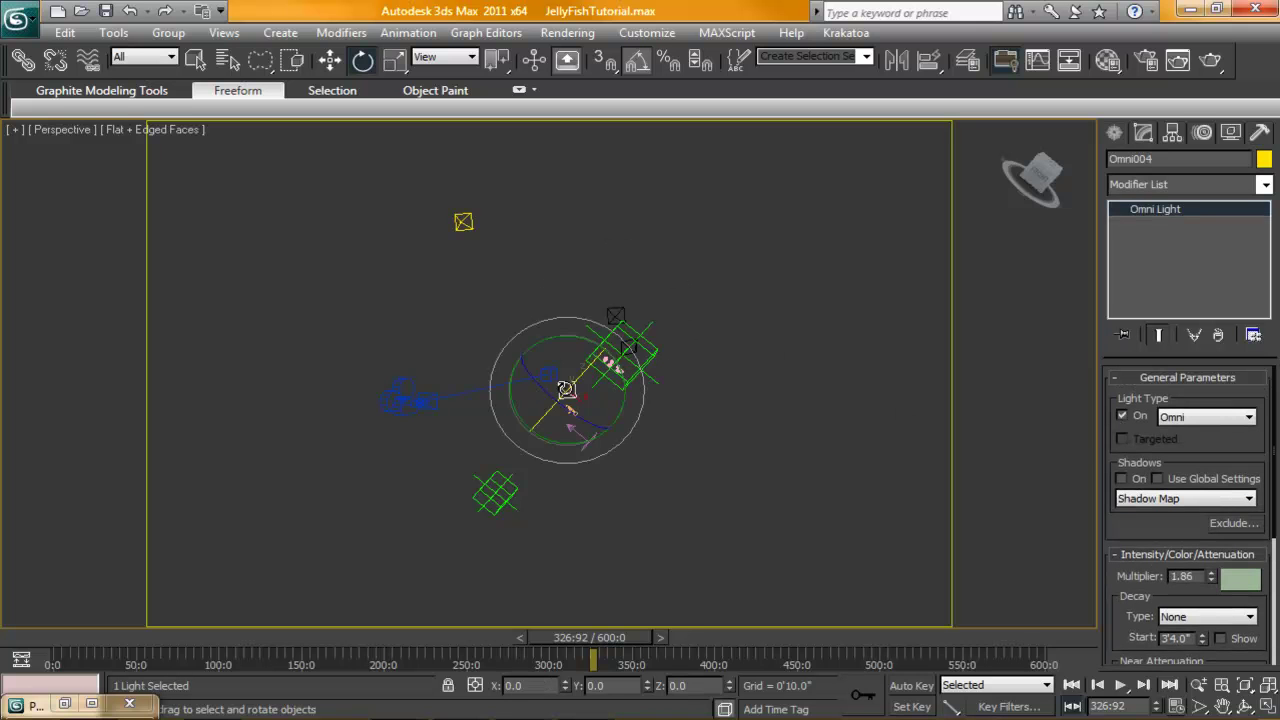
pyautogui.click(455, 233)
pyautogui.click(627, 388)
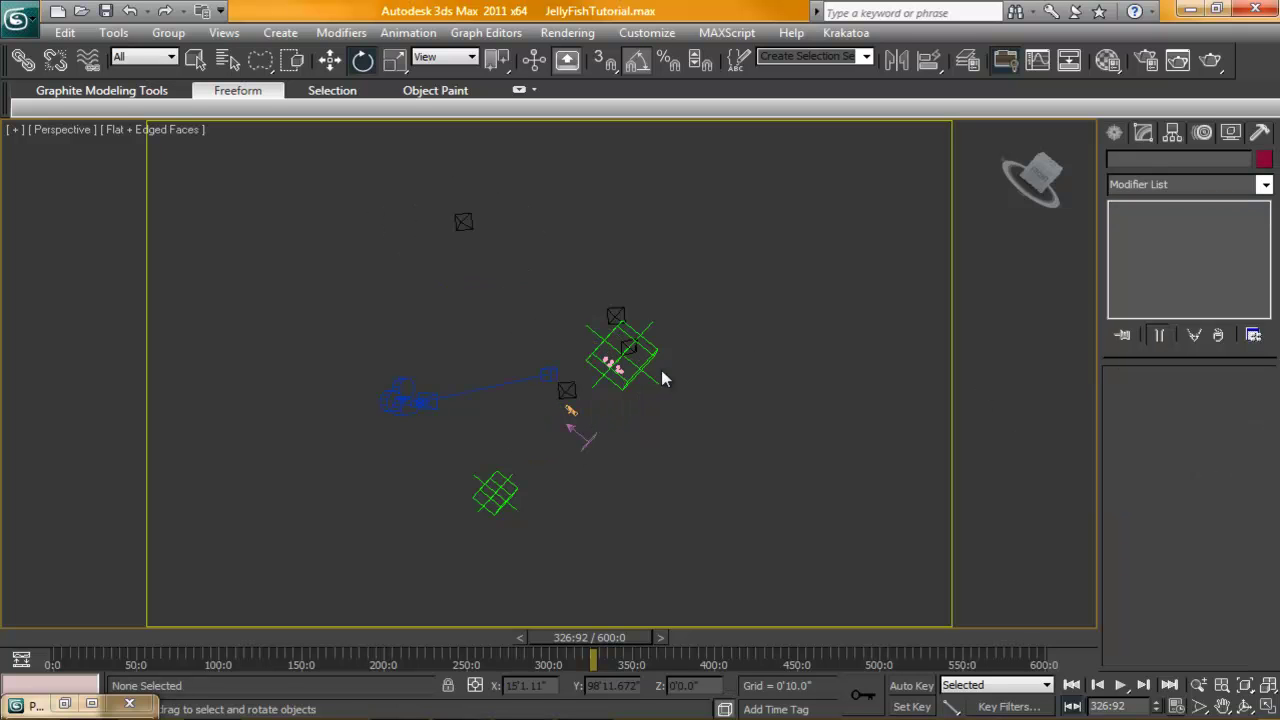
# Step: Turn on the omni light inside the green lattice box and return the viewport to Camera001
pyautogui.scroll(4, 627, 388)
pyautogui.click(758, 303)
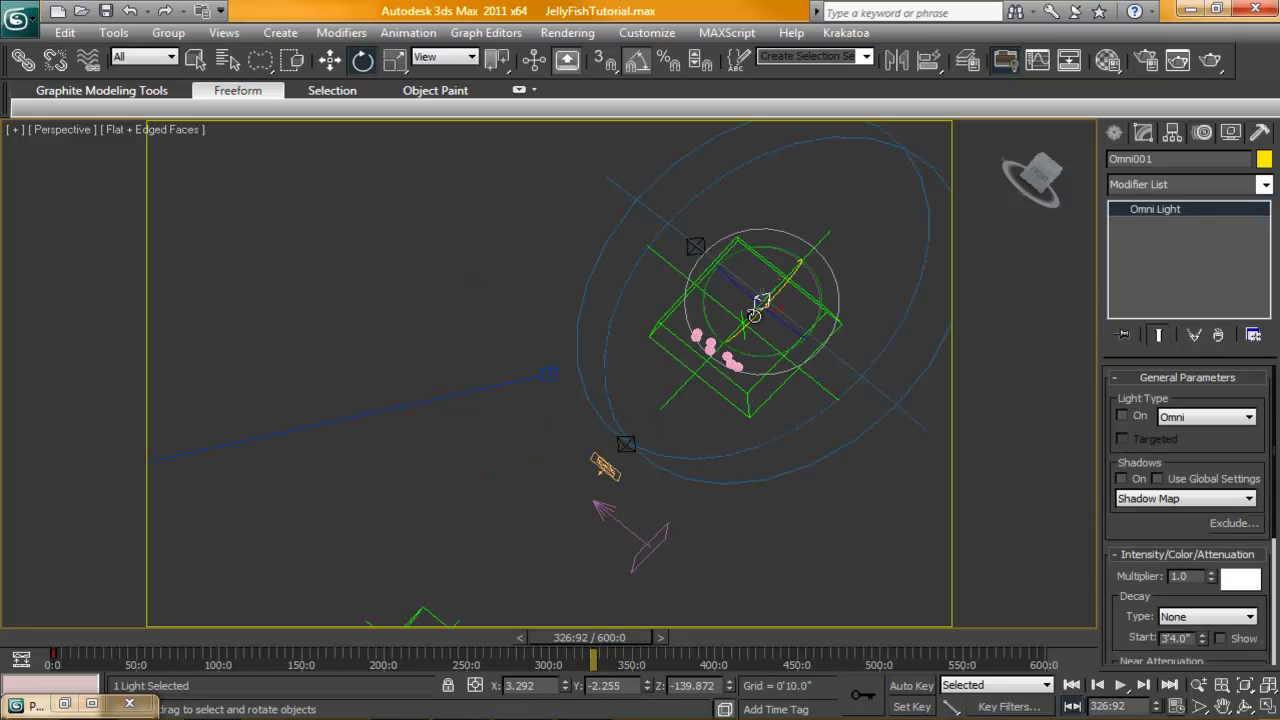
pyautogui.click(868, 528)
pyautogui.keyDown('alt'); pyautogui.moveTo(868, 528); pyautogui.dragTo(491, 366, button='middle'); pyautogui.keyUp('alt')
pyautogui.click(68, 130)
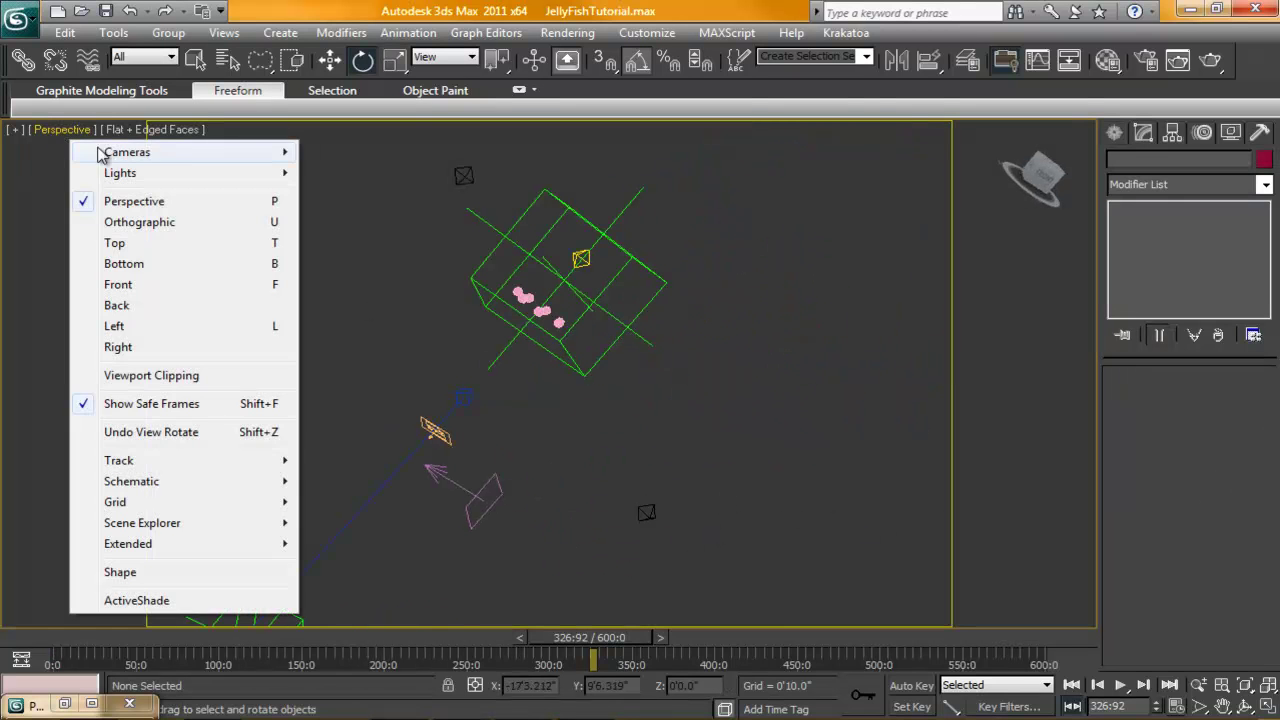
pyautogui.moveTo(109, 149)
pyautogui.click(318, 151)
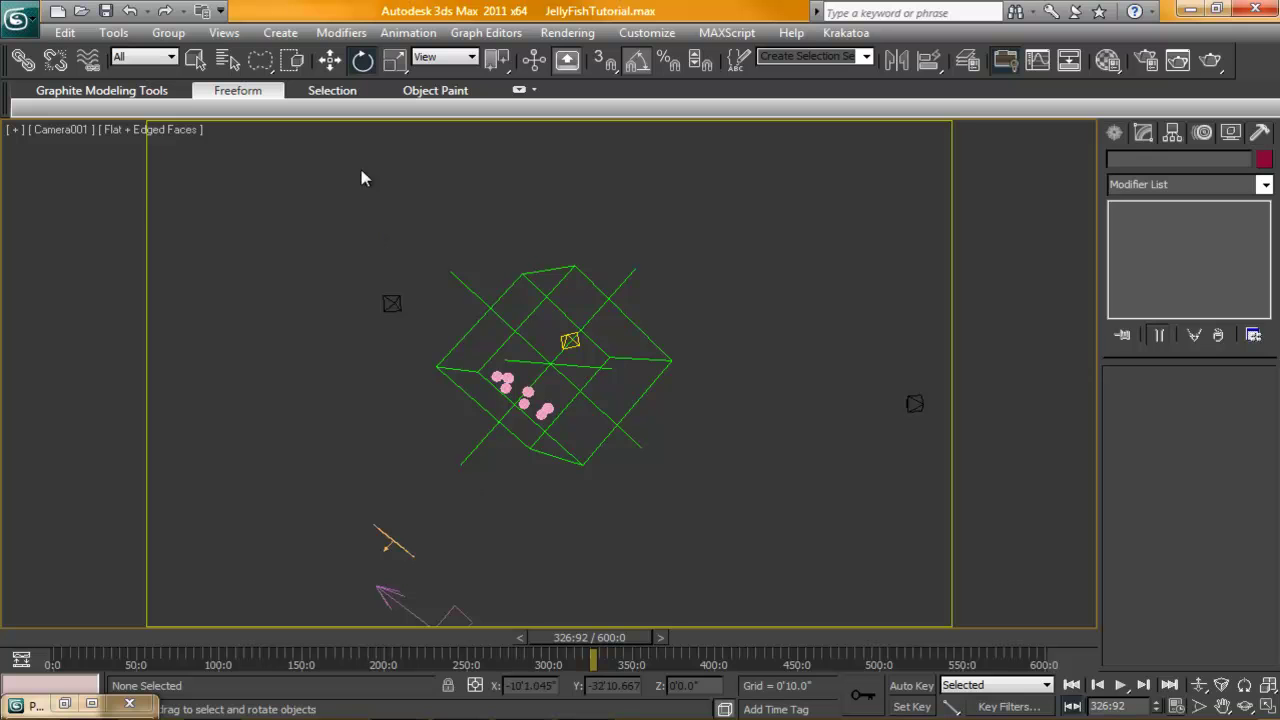
# Step: Turn on the particle source PF Source 001 in Particle View so its tentacle particles are generated
pyautogui.click(384, 538)
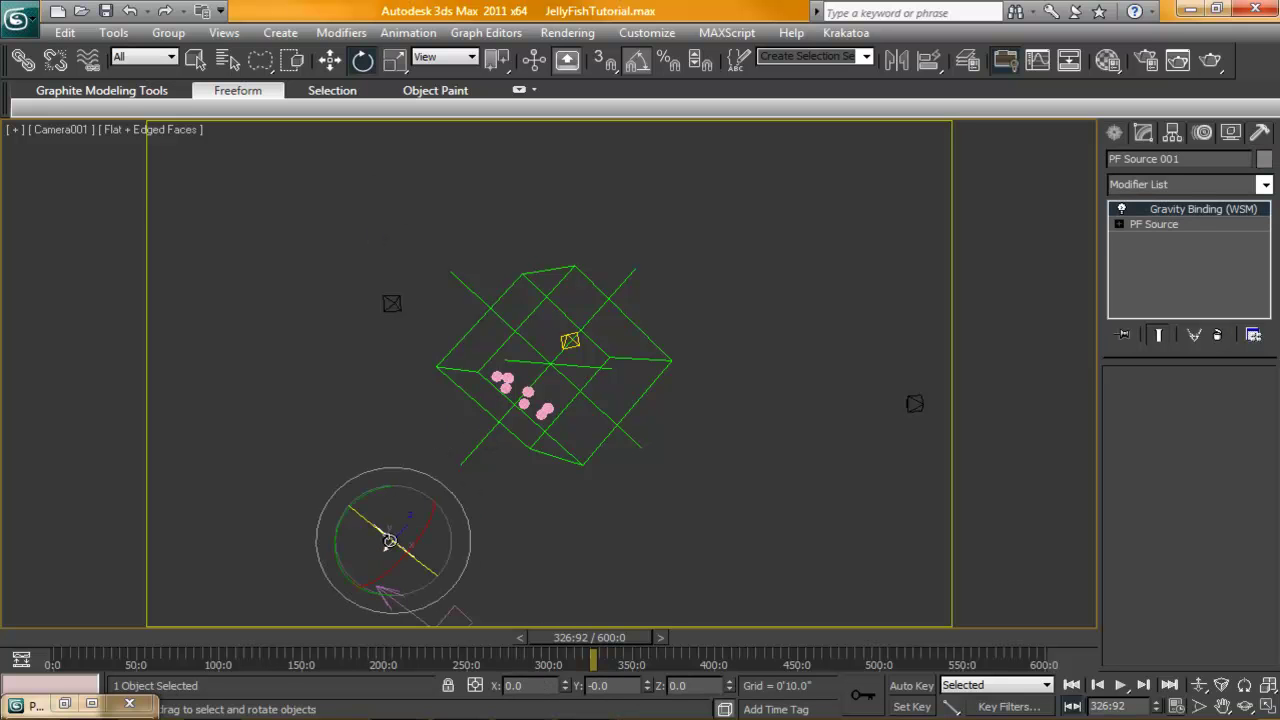
pyautogui.click(1155, 224)
pyautogui.click(1185, 423)
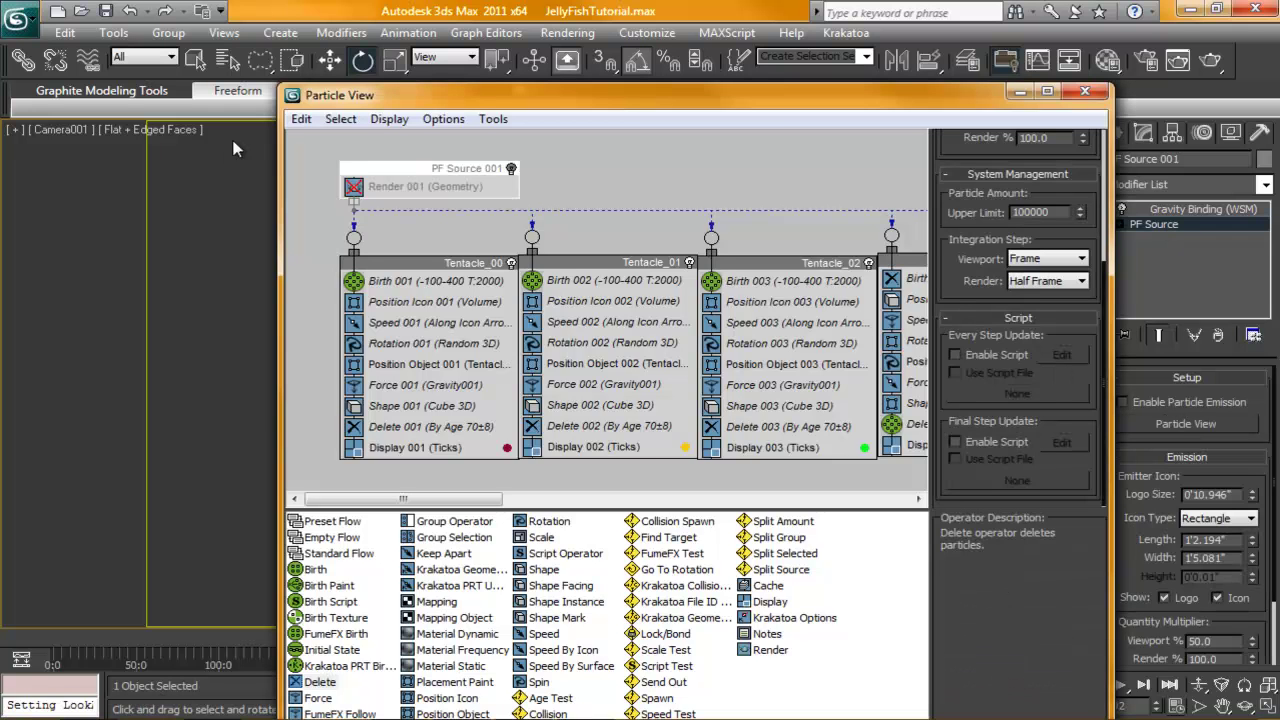
pyautogui.rightClick(460, 168)
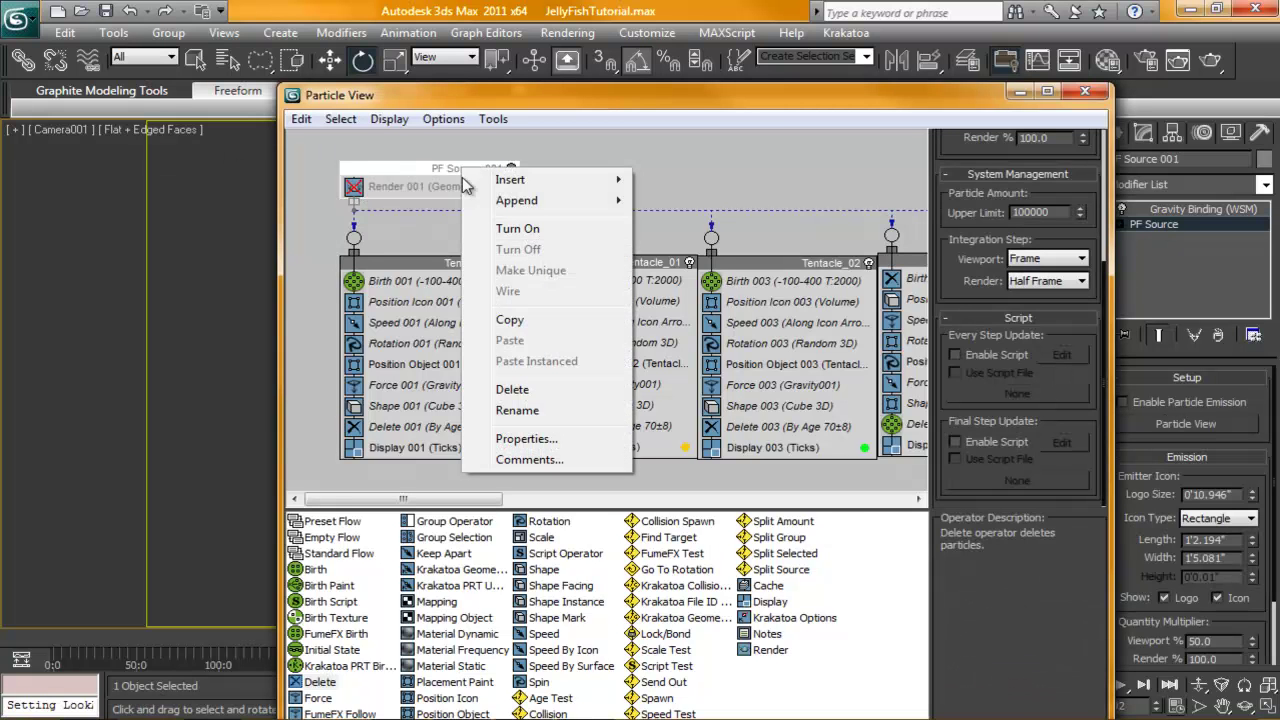
pyautogui.click(510, 229)
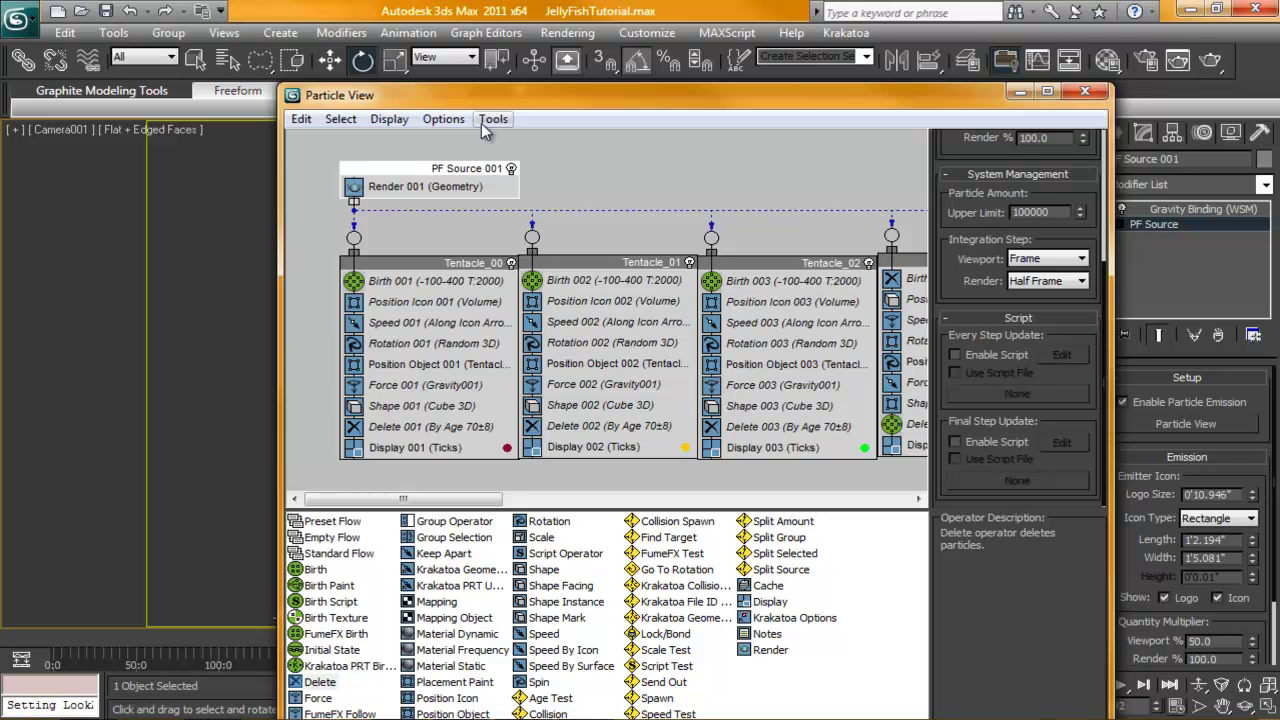
pyautogui.click(1021, 92)
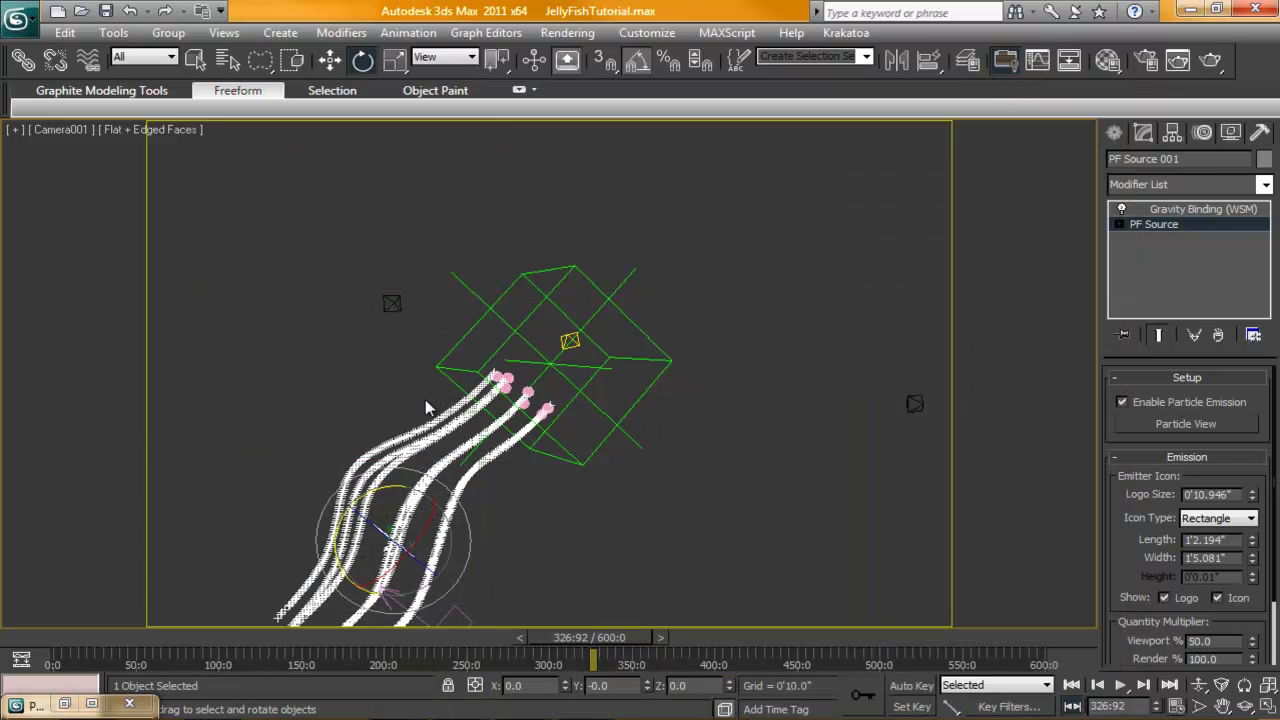
pyautogui.click(665, 301)
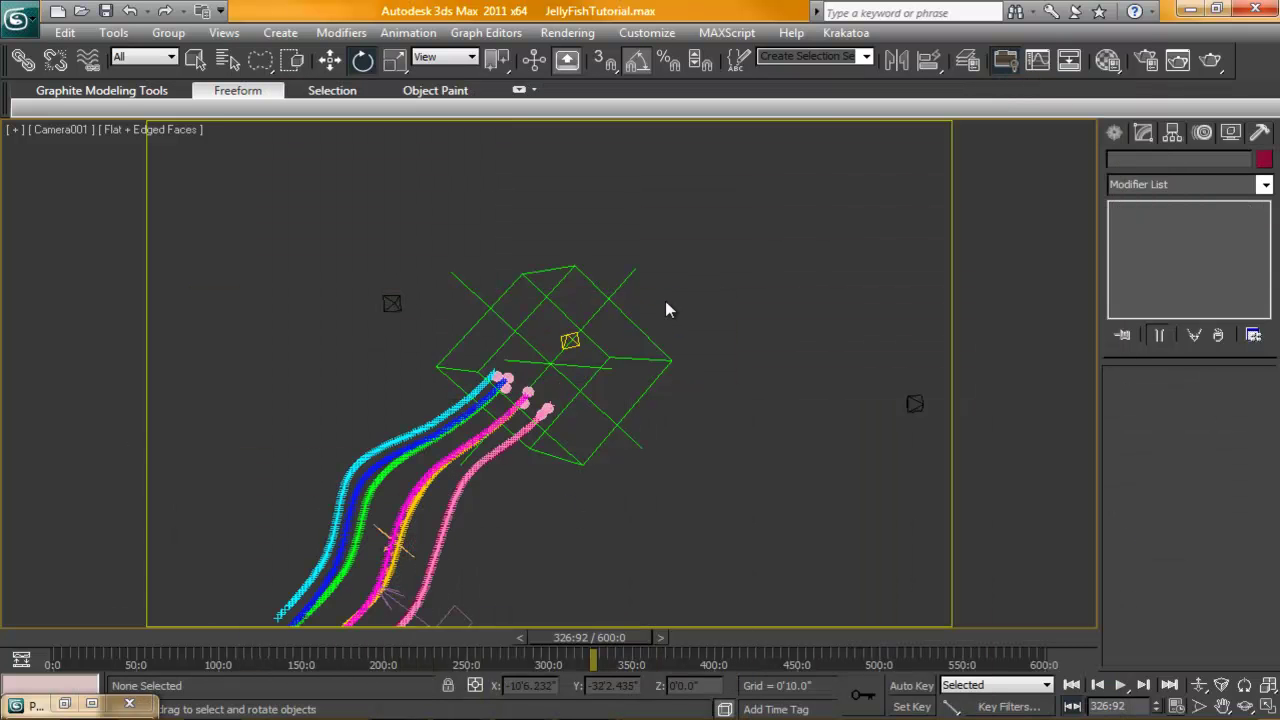
# Step: Create a folder named Tentacles inside Renders for the render output and open it
pyautogui.click(1214, 61)
pyautogui.click(690, 385)
pyautogui.click(1146, 60)
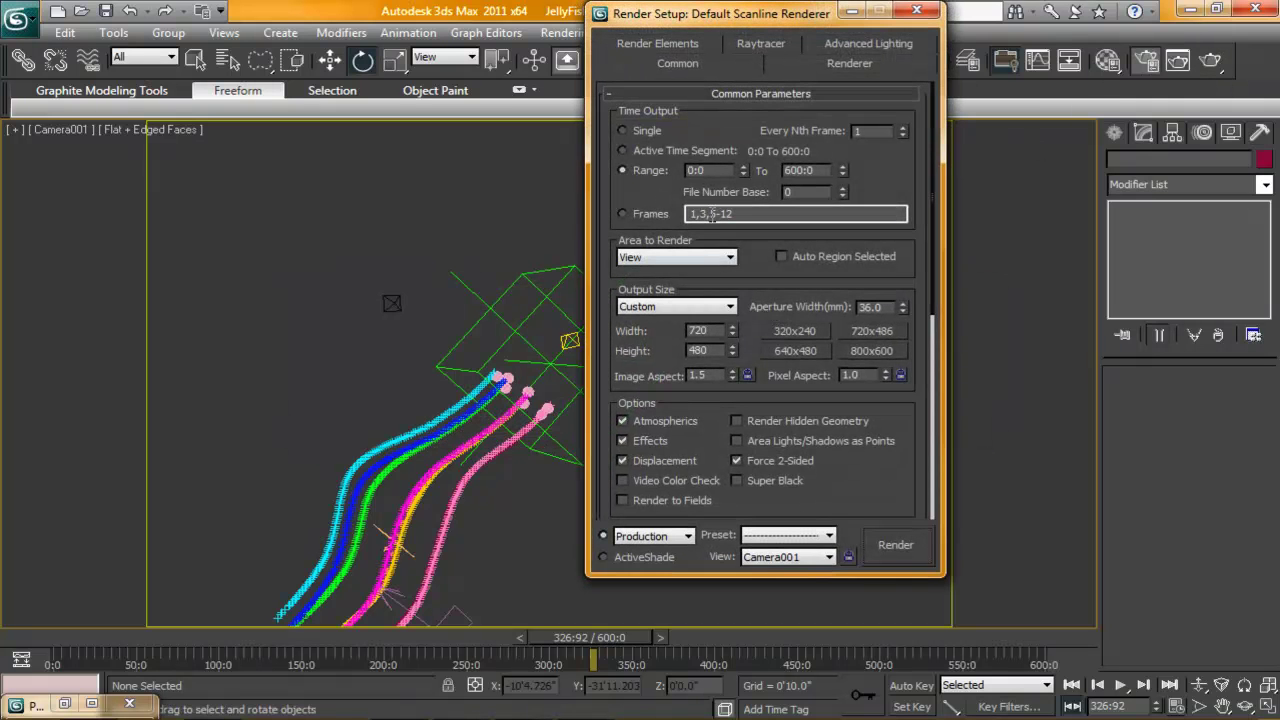
pyautogui.scroll(-5, 766, 280)
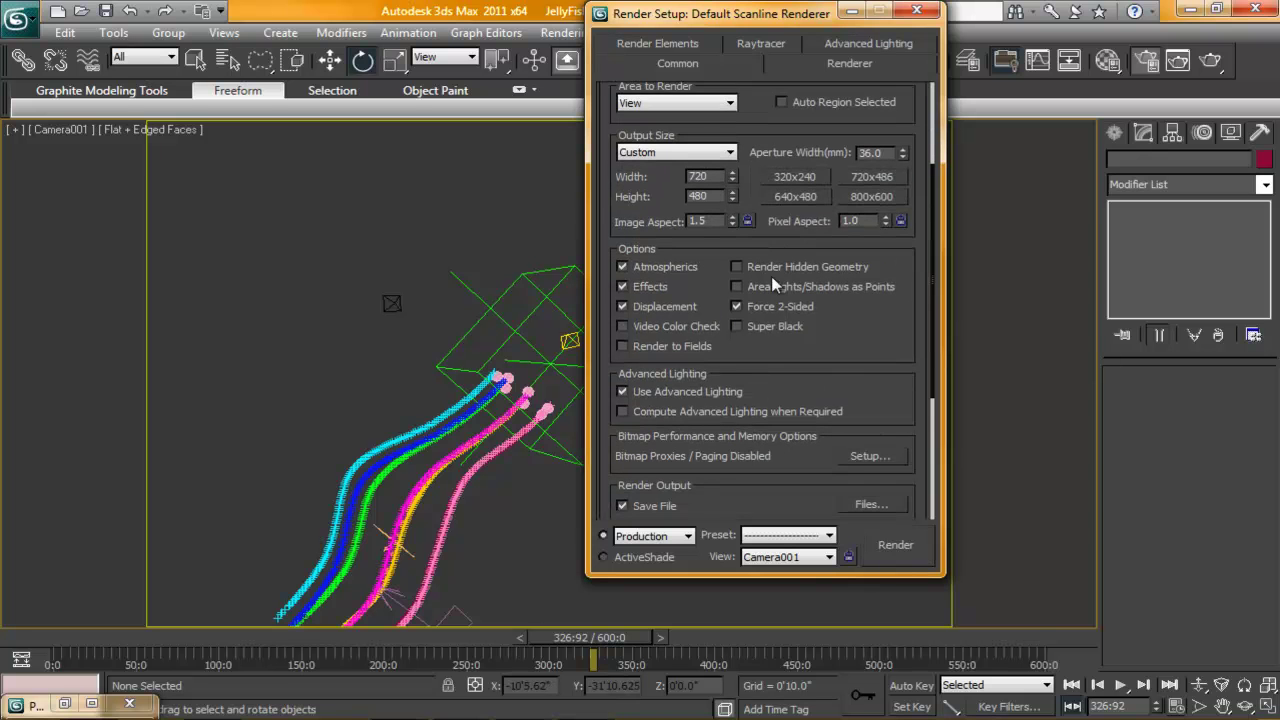
pyautogui.scroll(-2, 850, 313)
pyautogui.click(866, 381)
pyautogui.click(920, 103)
pyautogui.click(946, 103)
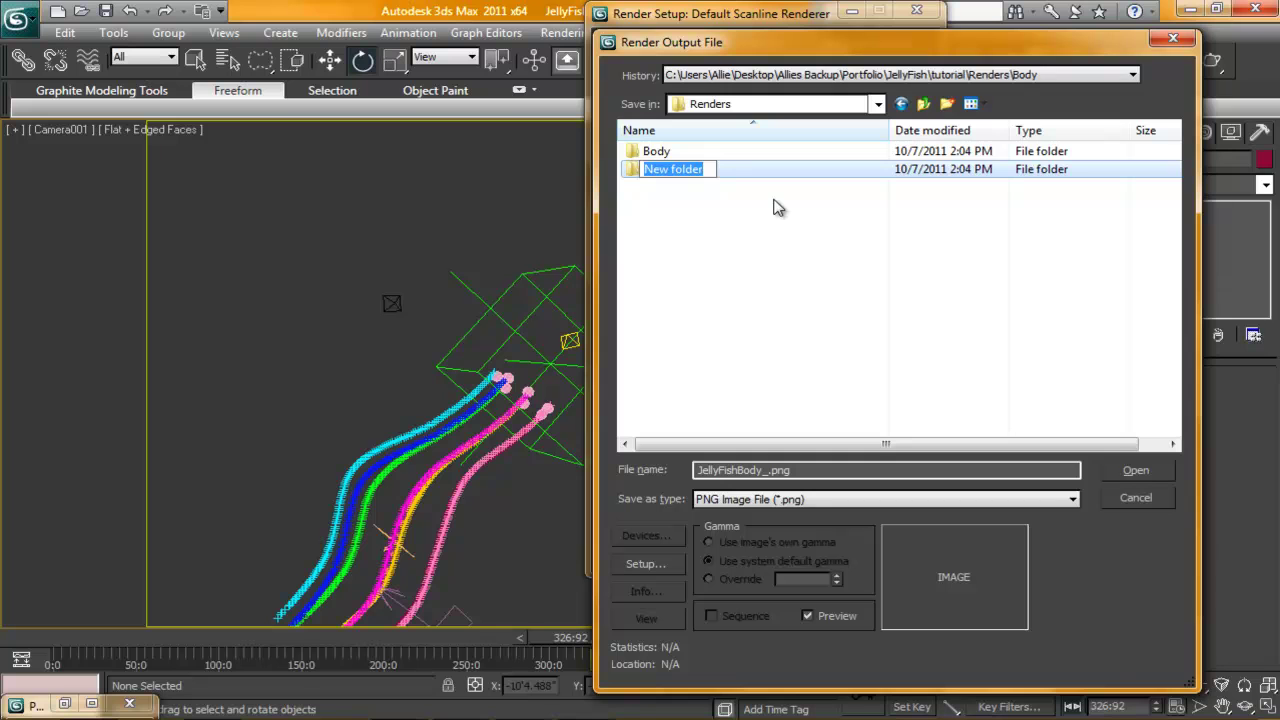
pyautogui.write('Tenta')
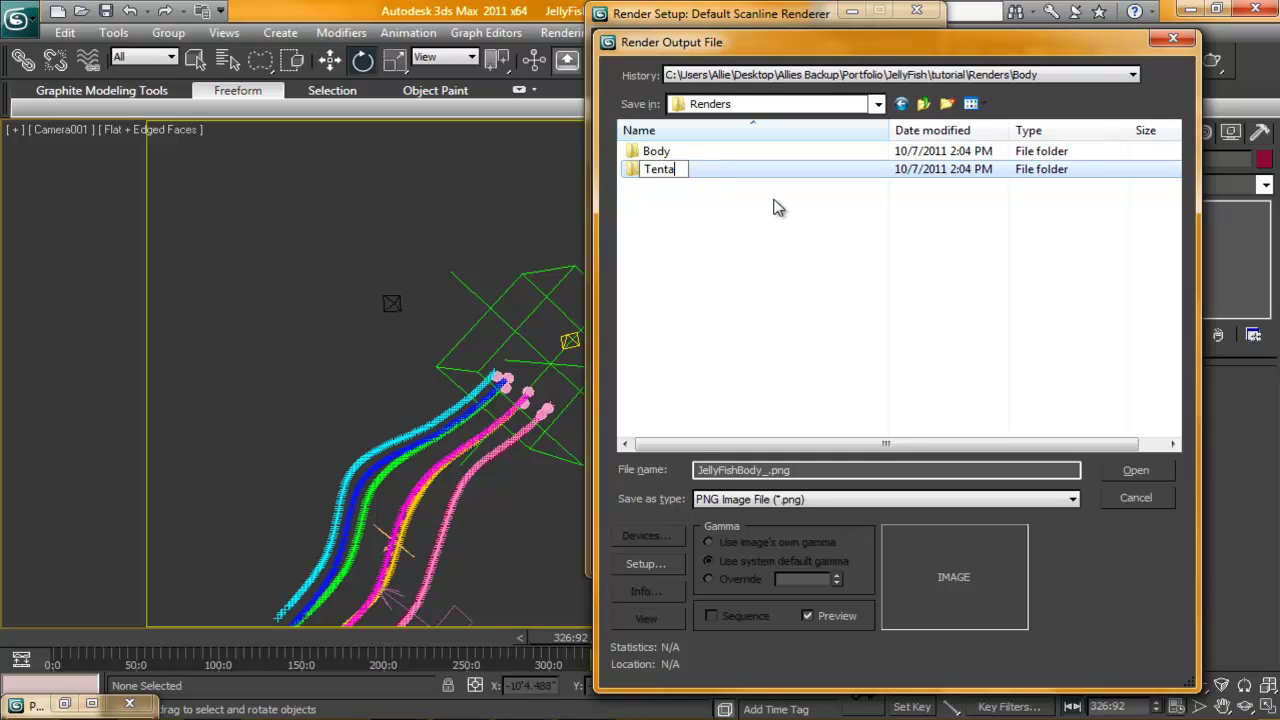
pyautogui.write('cles')
pyautogui.press('Return')
pyautogui.doubleClick(666, 170)
# Step: Name the render output file Tentacles_.png and save it in the Tentacles folder
pyautogui.moveTo(760, 470); pyautogui.dragTo(610, 491)
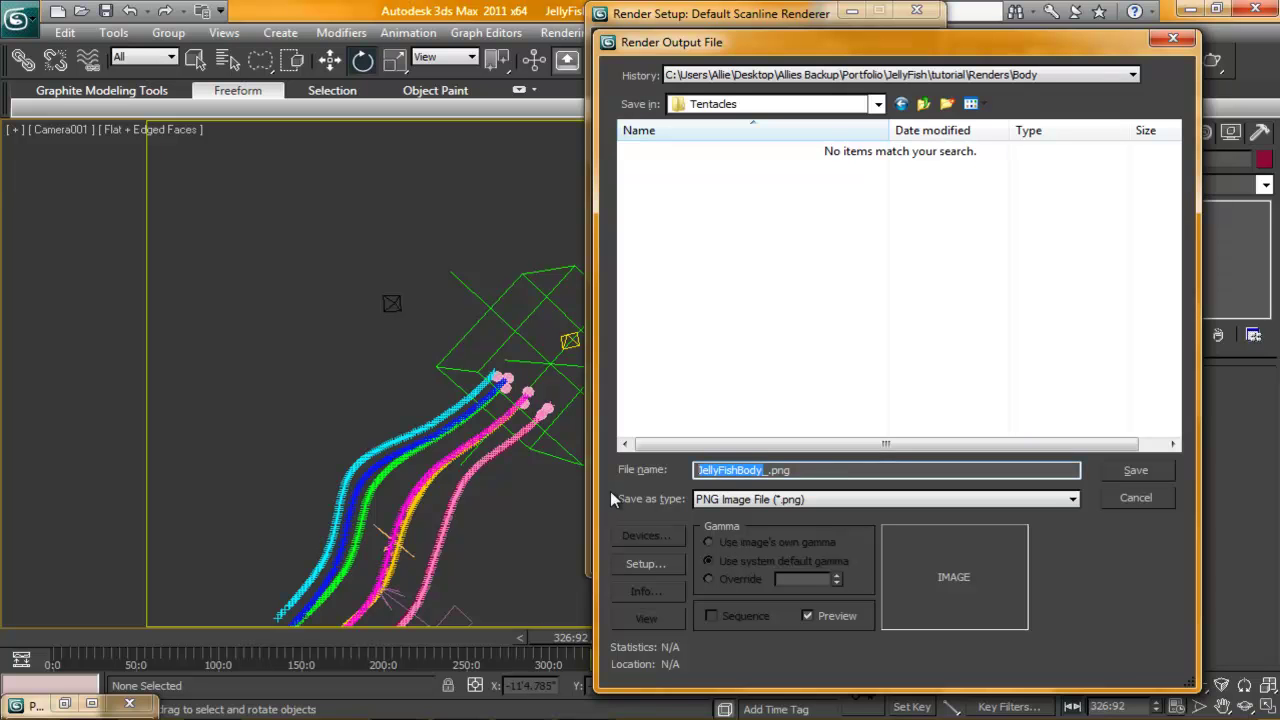
pyautogui.write('Tentacles')
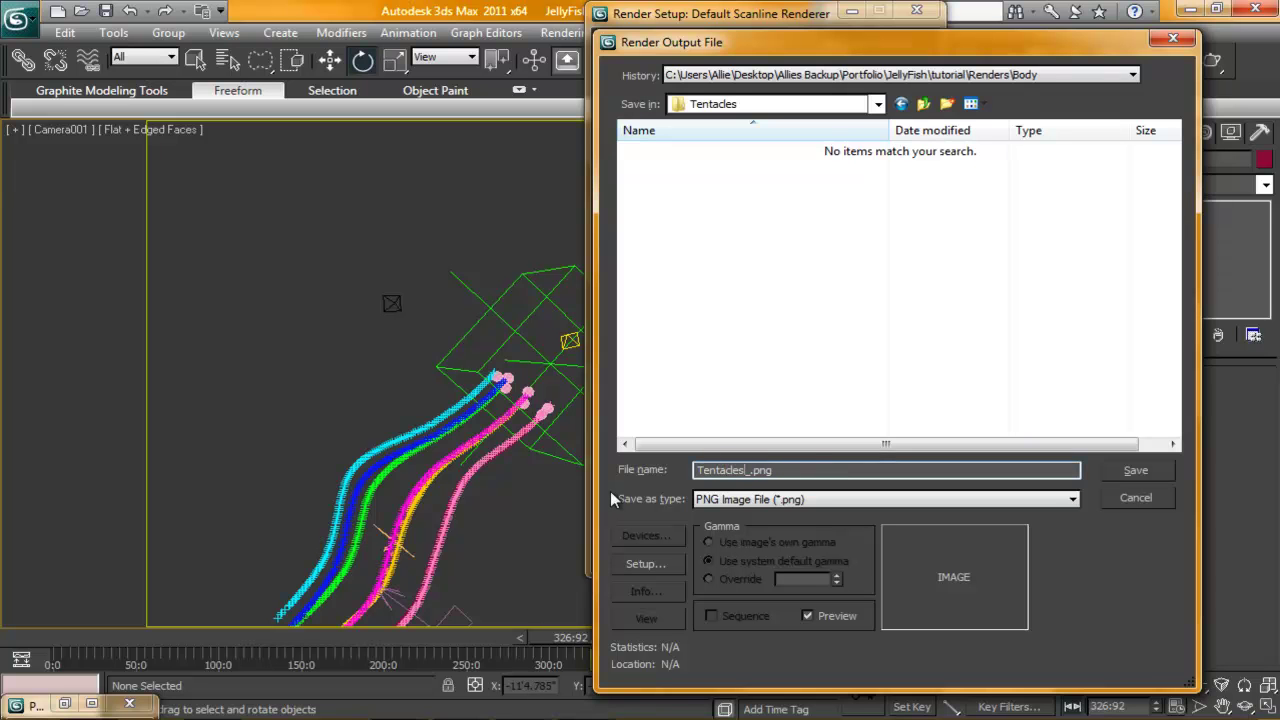
pyautogui.press('Return')
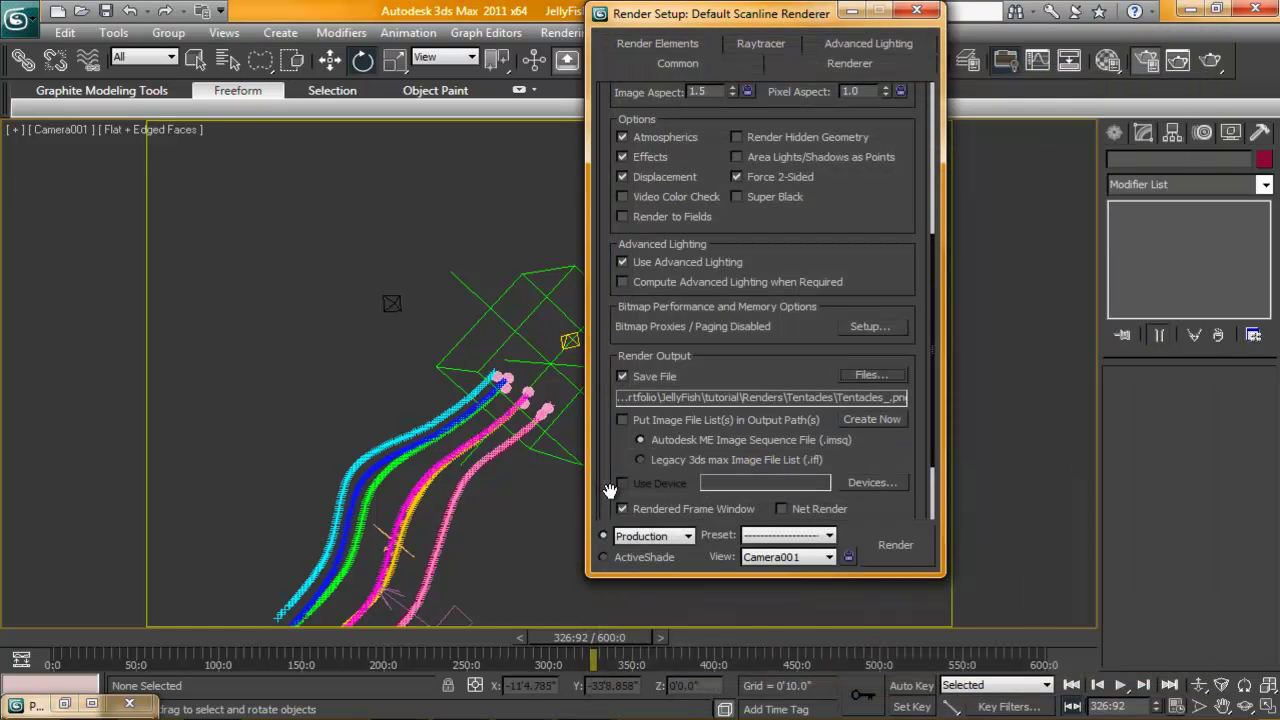
# Step: Set the render's time output to Single and render the current frame from Camera001
pyautogui.click(916, 11)
pyautogui.click(1146, 60)
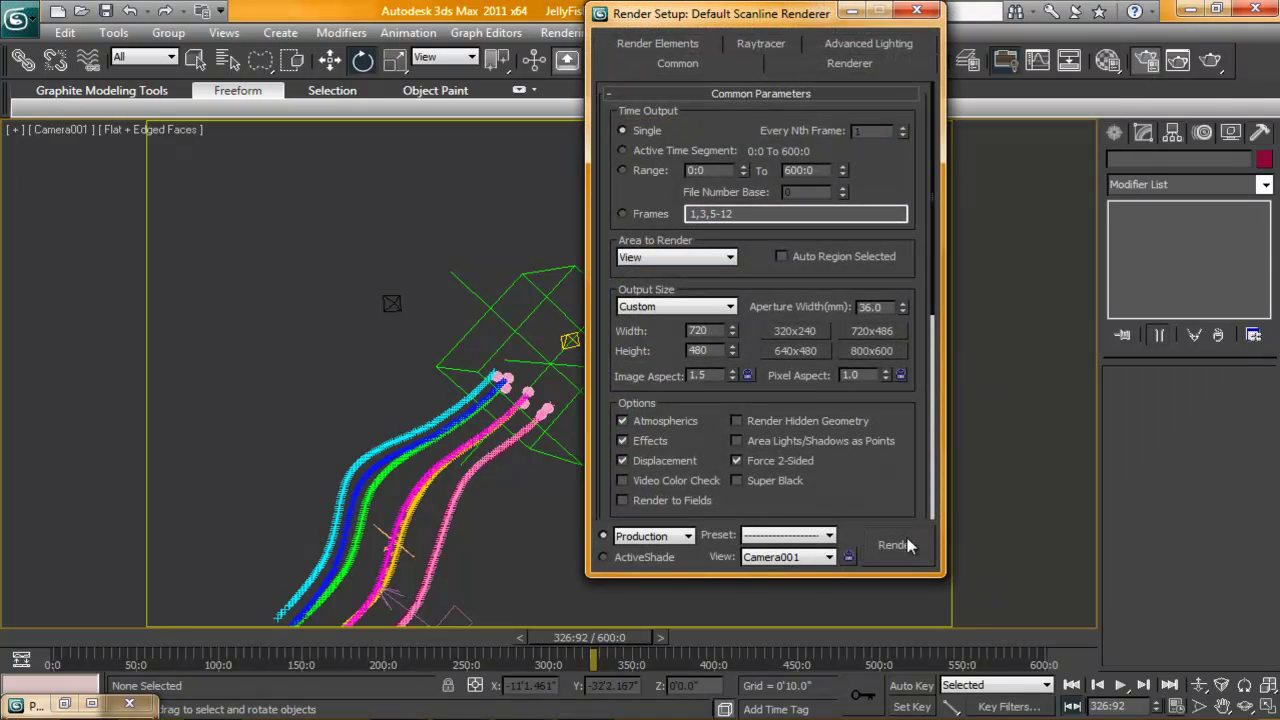
pyautogui.click(905, 545)
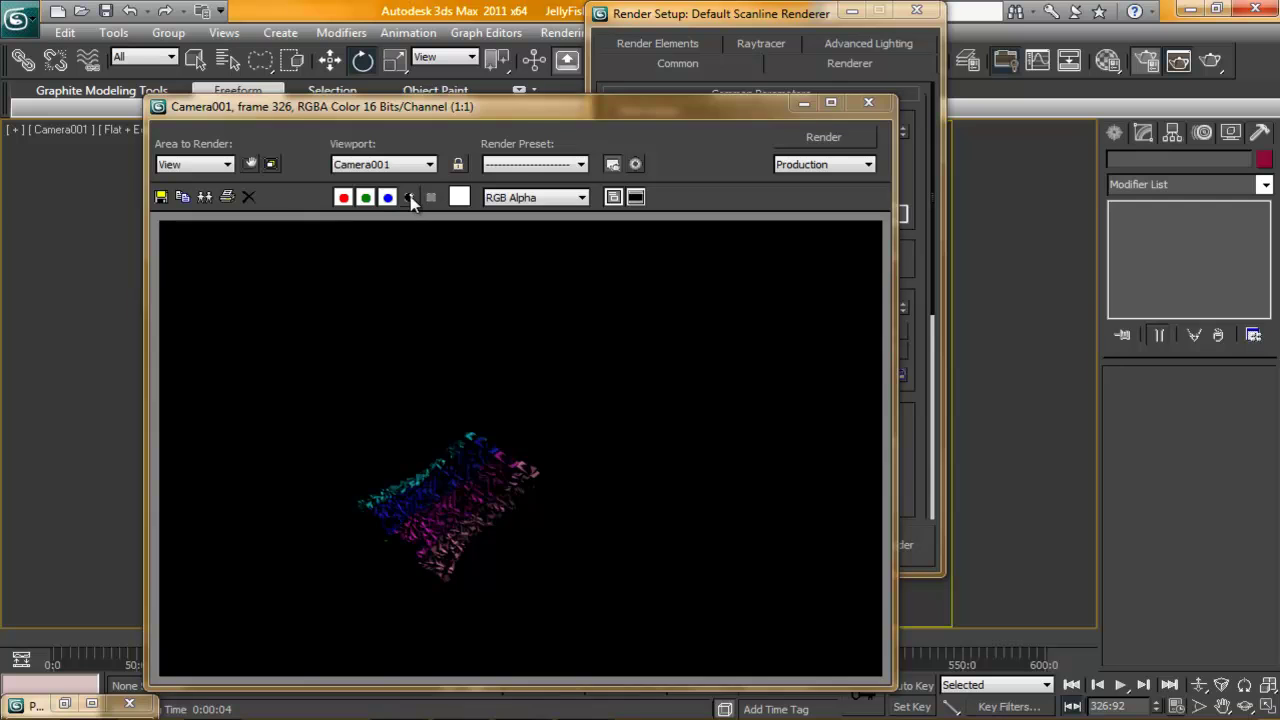
# Step: Compare the rendered tentacle particles in colour with their alpha channel
pyautogui.click(409, 197)
pyautogui.click(408, 197)
pyautogui.click(407, 197)
pyautogui.click(407, 198)
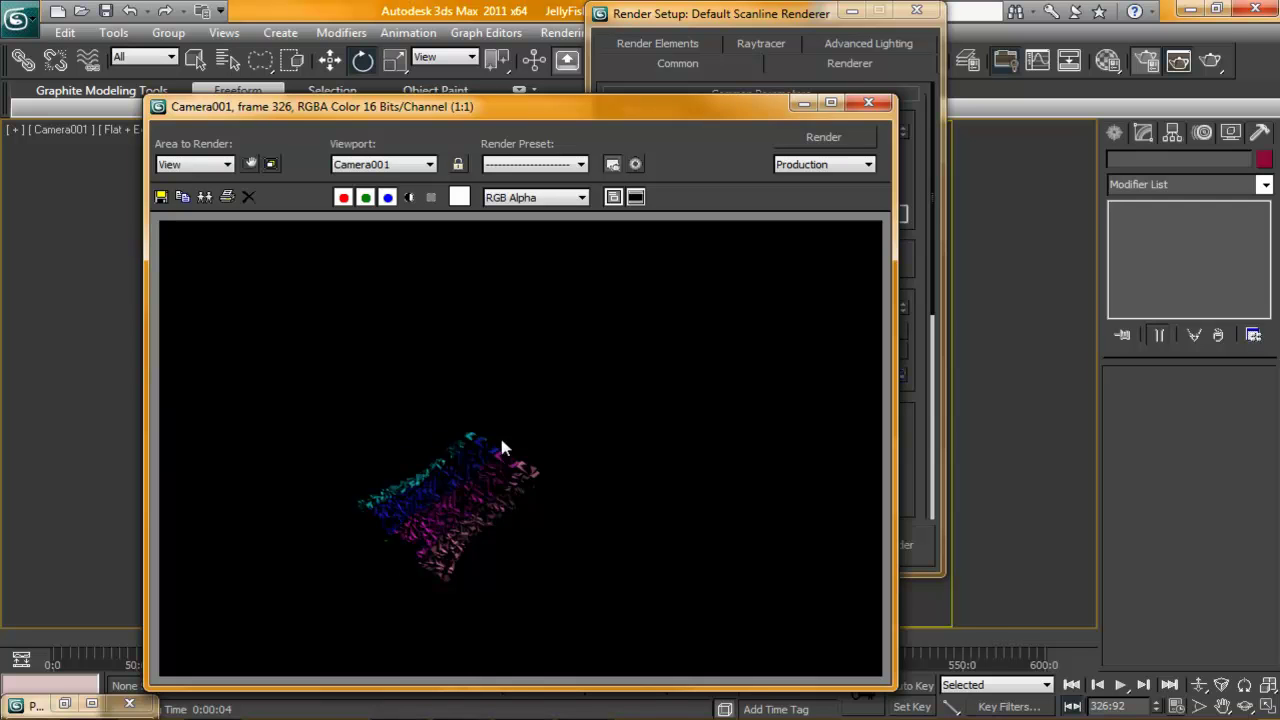
pyautogui.click(409, 197)
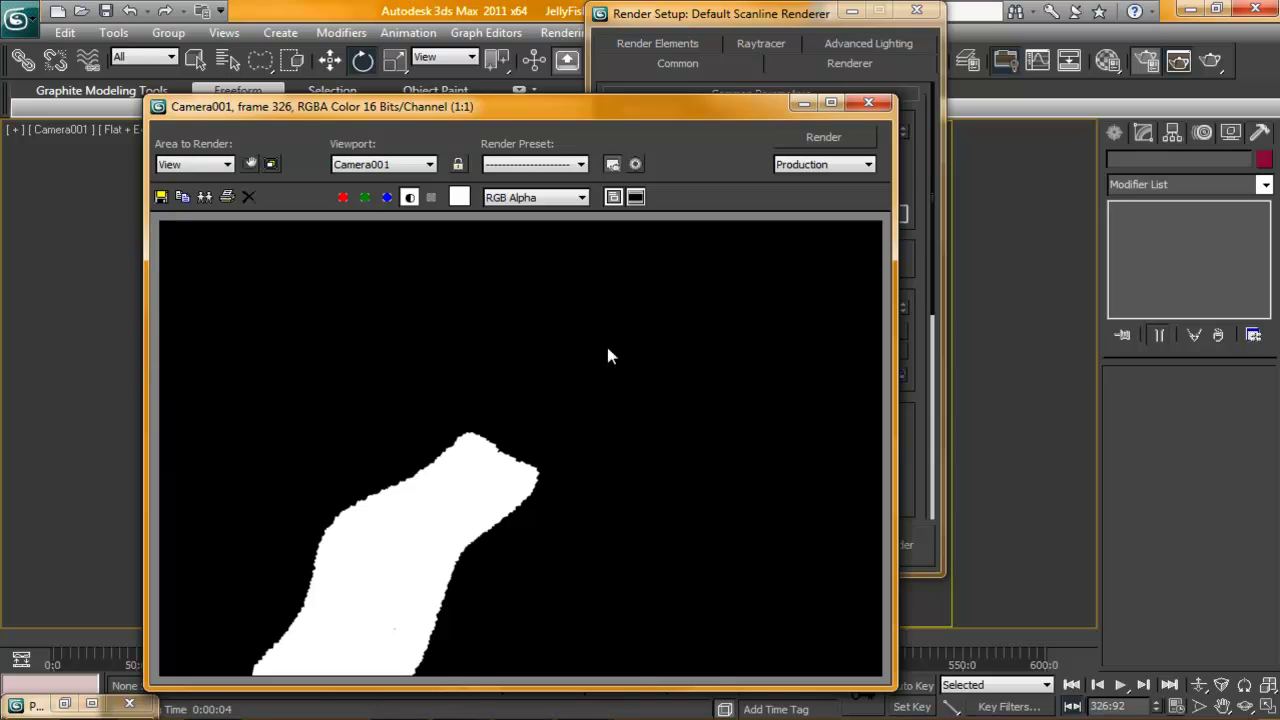
pyautogui.click(410, 198)
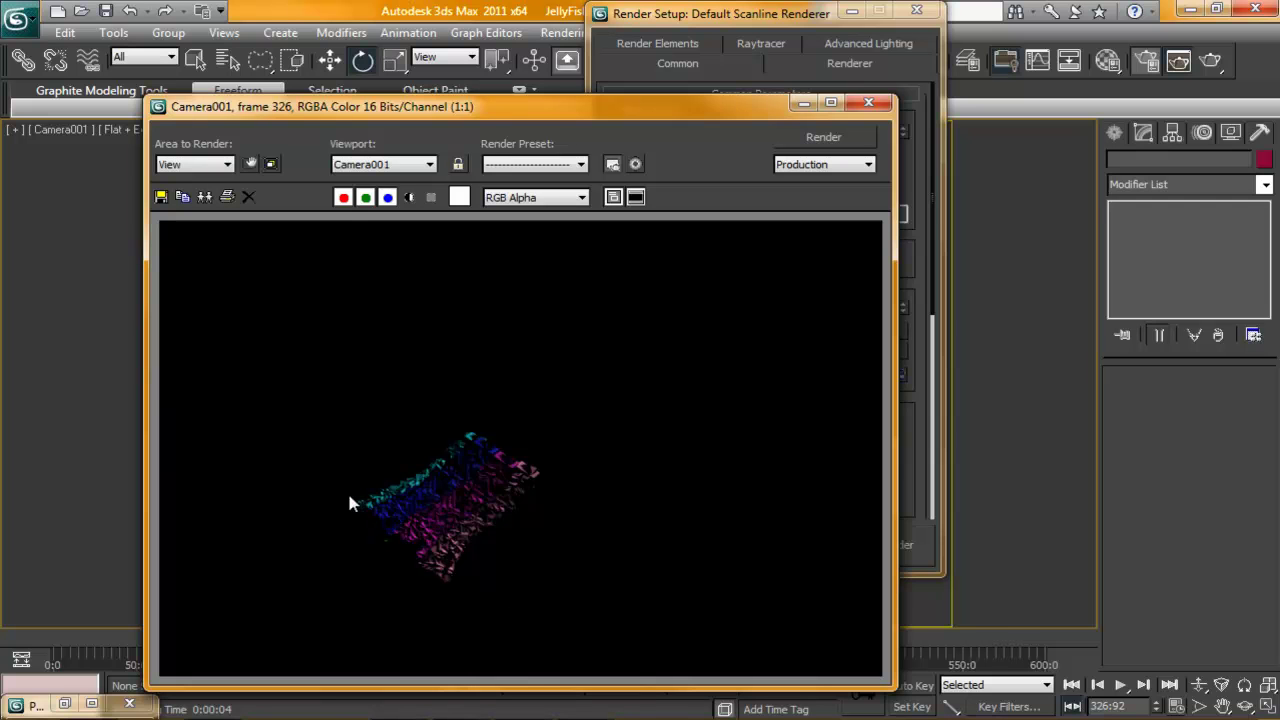
# Step: Recheck the alpha channel of the rendered tentacles, and put away the rendered frame and Render Setup windows
pyautogui.click(408, 197)
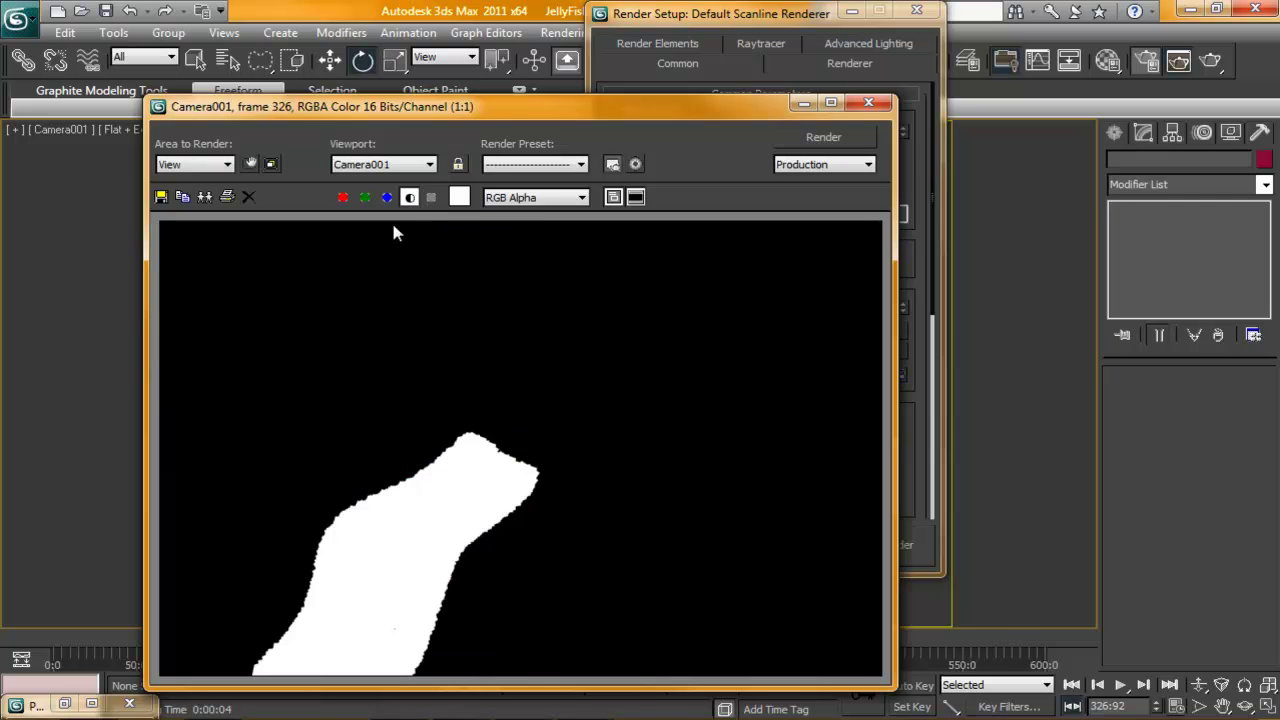
pyautogui.click(409, 198)
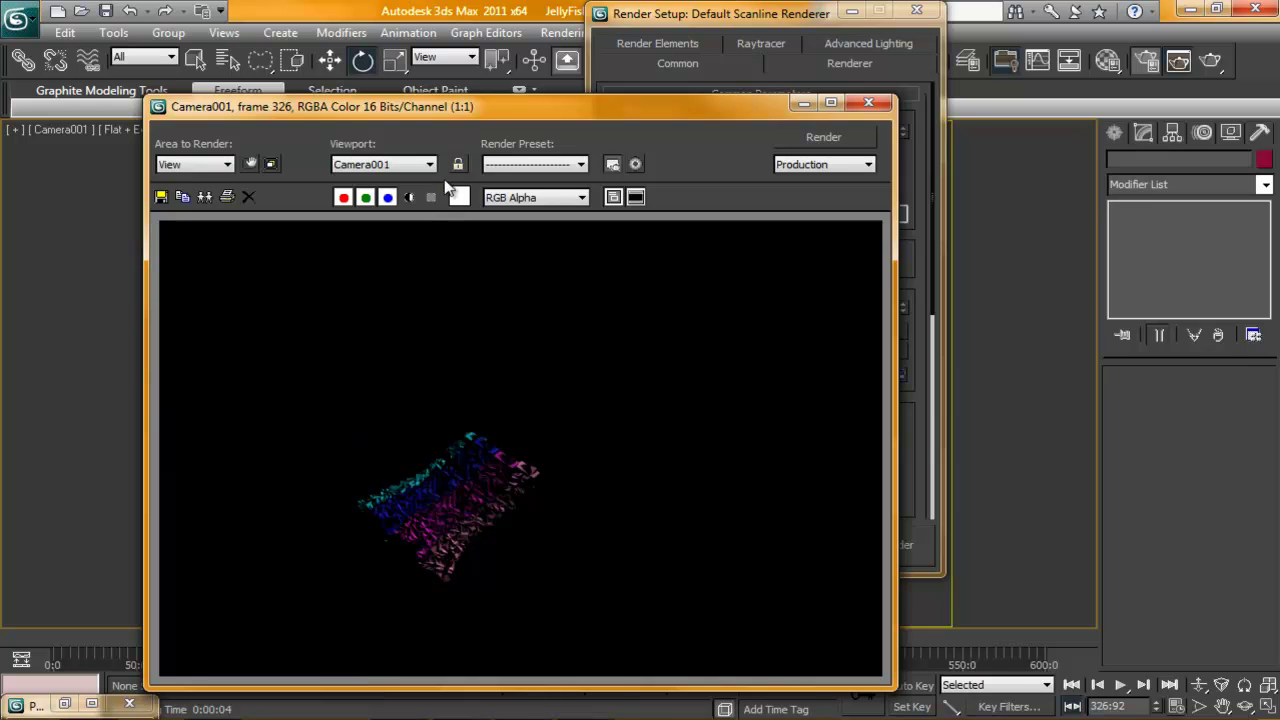
pyautogui.click(868, 102)
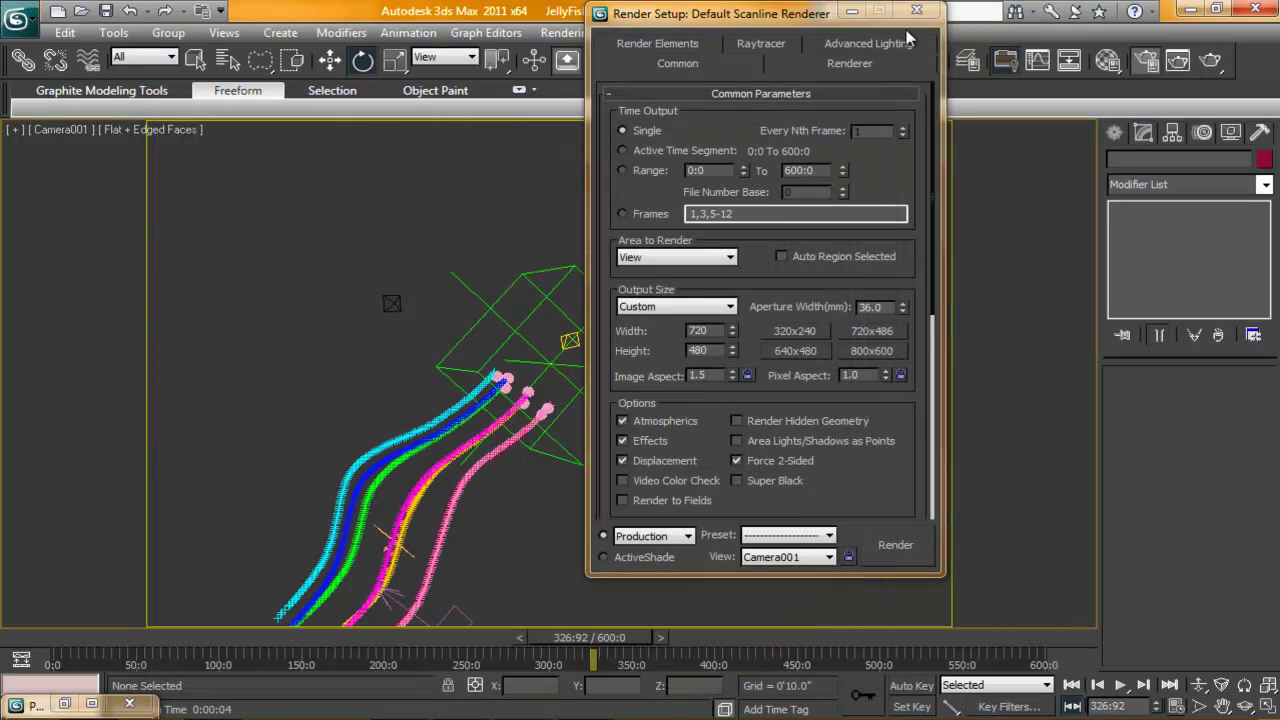
pyautogui.click(914, 11)
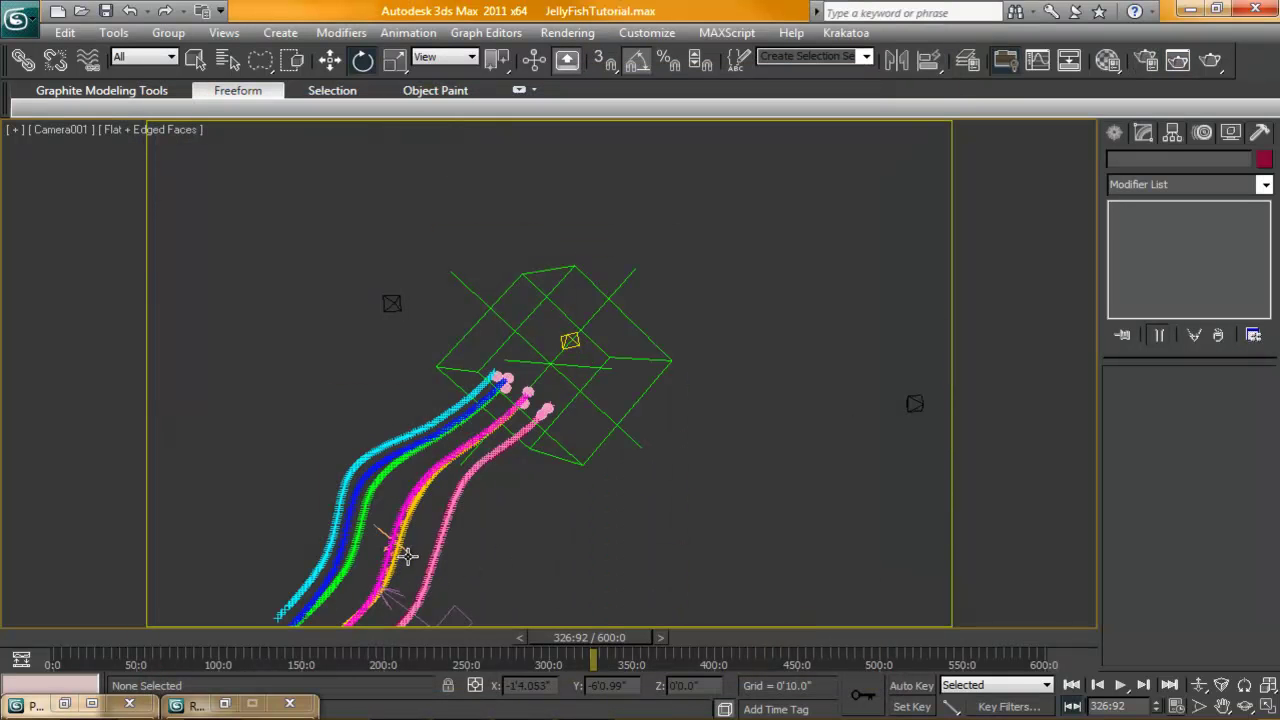
# Step: Open Particle View for PF Source 001 and set the cube size of Tentacle_00's Shape 001 operator to 0'1.3"
pyautogui.click(405, 548)
pyautogui.click(492, 560)
pyautogui.click(408, 552)
pyautogui.click(1160, 224)
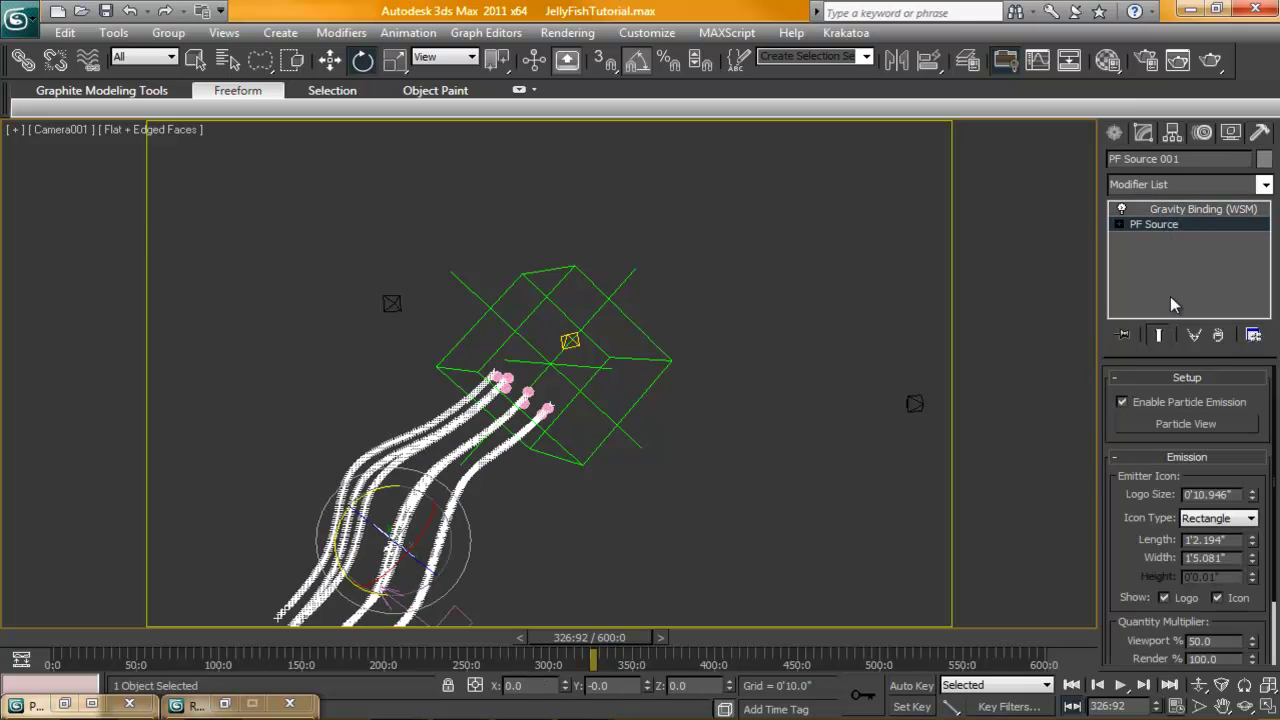
pyautogui.click(1164, 423)
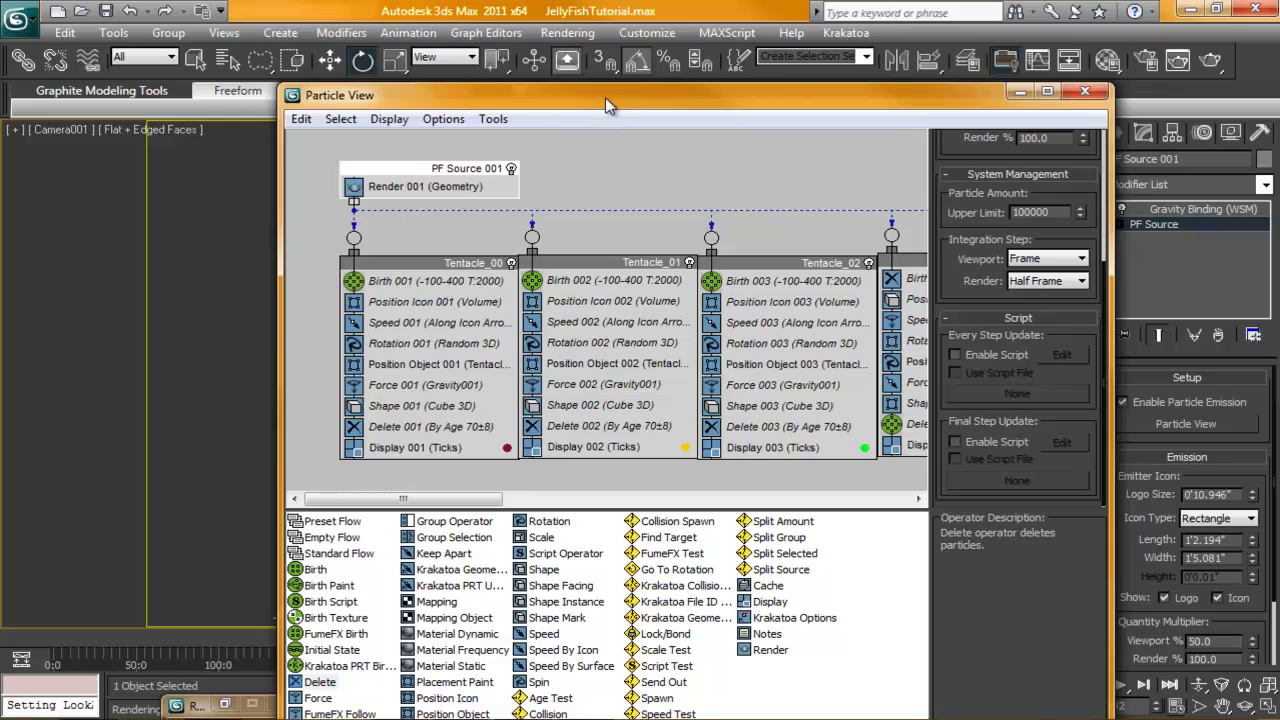
pyautogui.moveTo(605, 97); pyautogui.dragTo(515, 42)
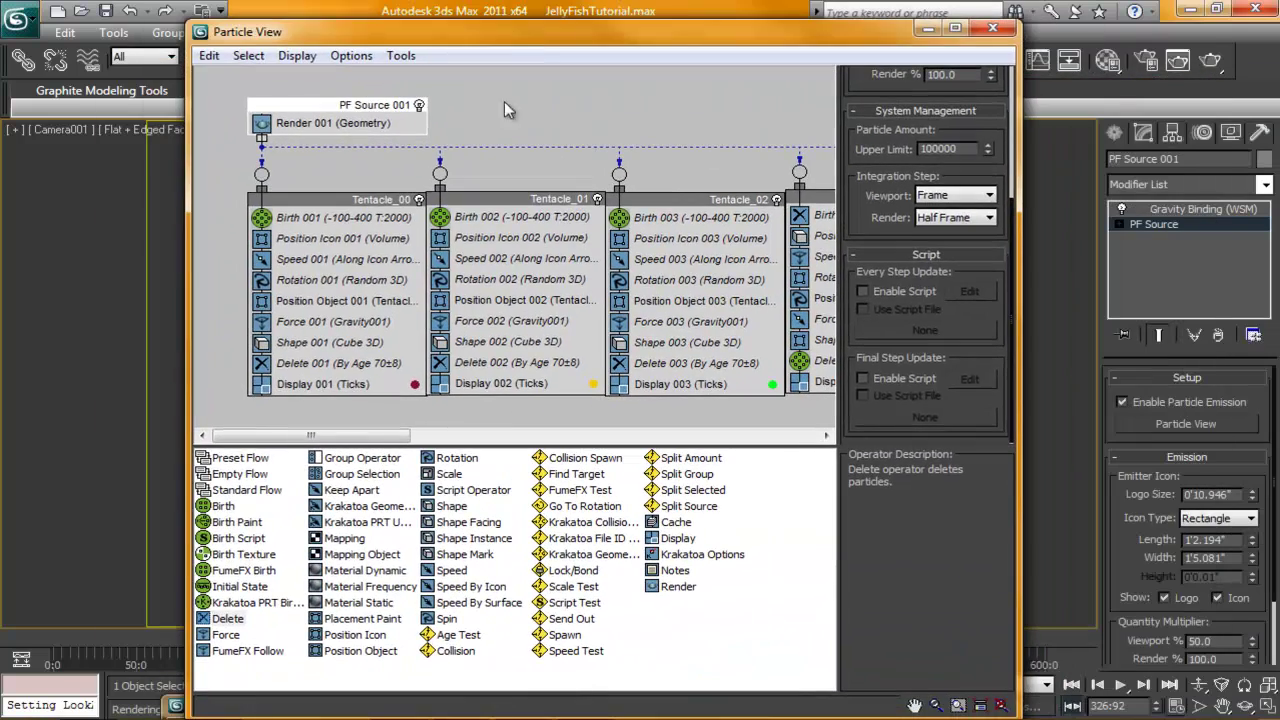
pyautogui.click(335, 388)
pyautogui.click(325, 342)
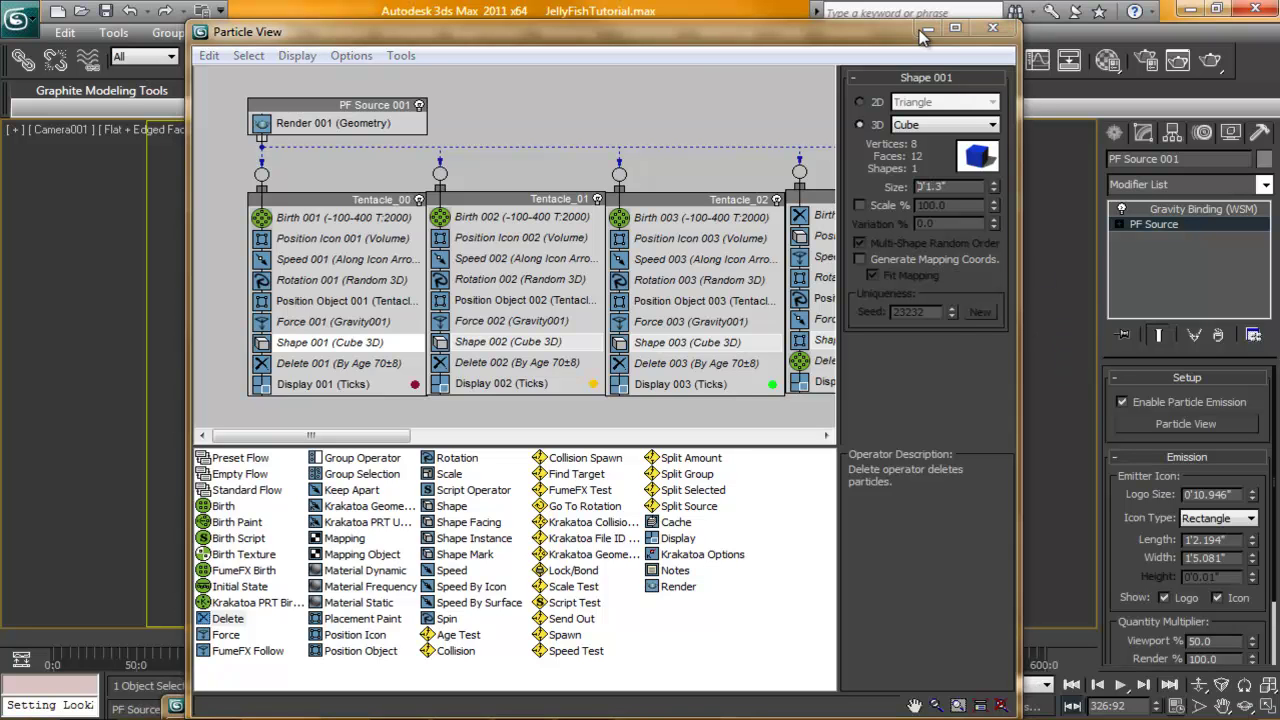
pyautogui.click(923, 36)
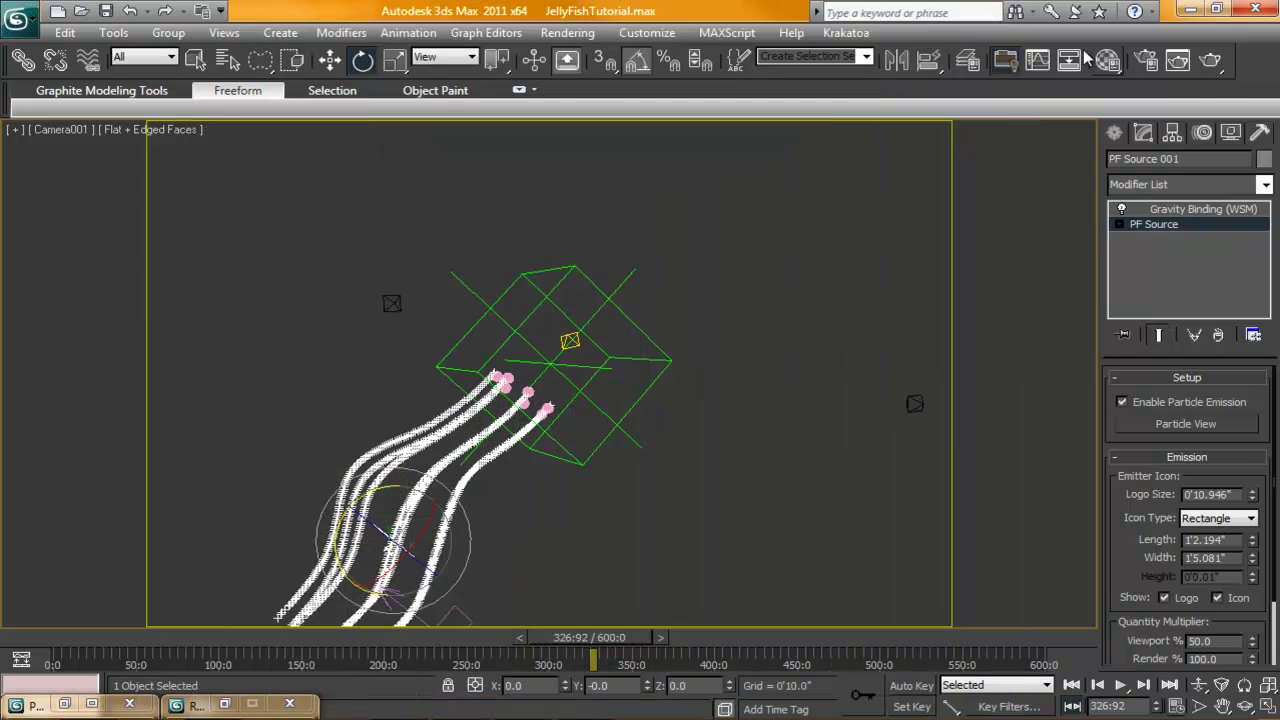
# Step: Render the Camera001 frame again to check the smaller particles, overwriting Tentacles_.png, and close the rendered frame
pyautogui.click(1210, 60)
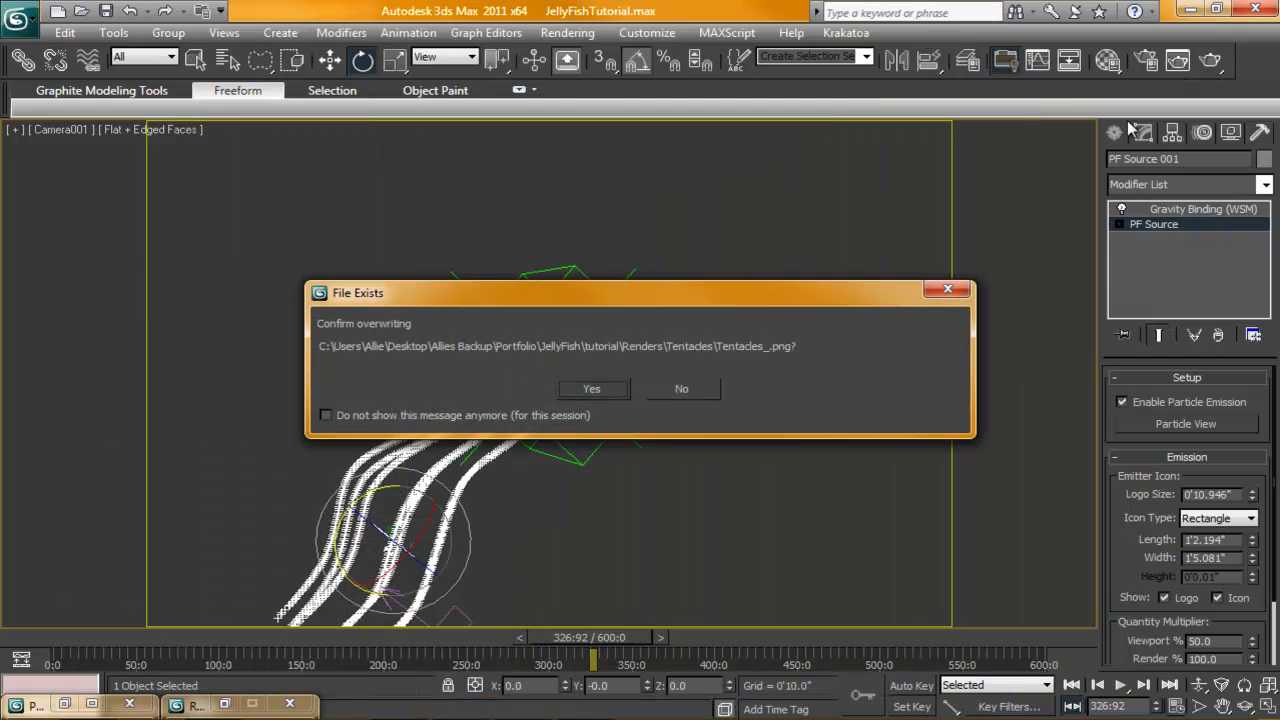
pyautogui.click(604, 388)
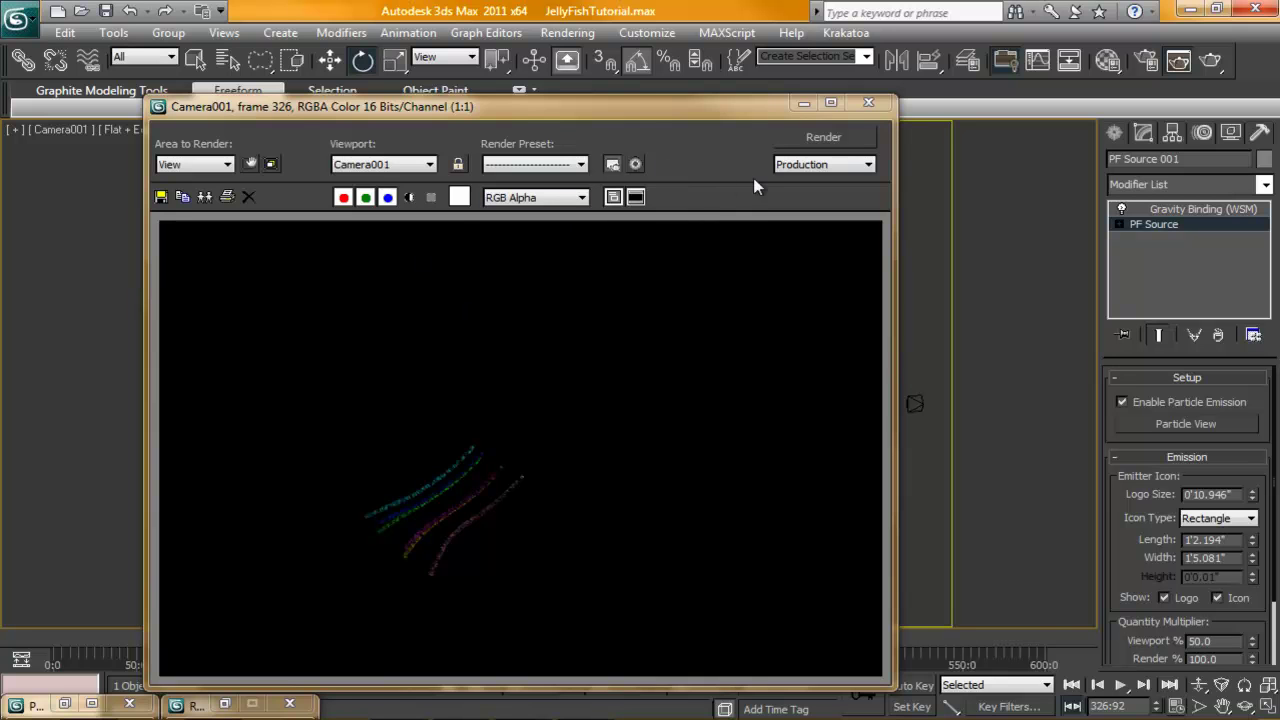
pyautogui.click(869, 106)
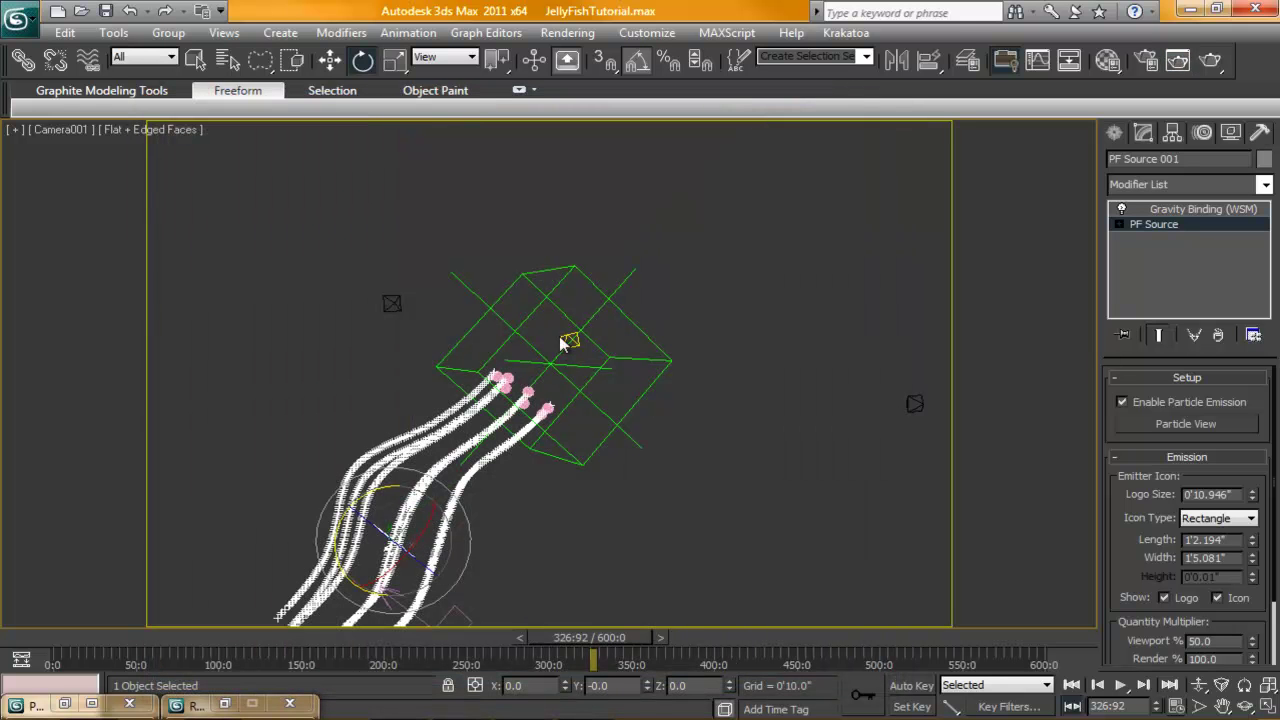
# Step: Raise the intensity multiplier of the Omni001 light to 3.37 and deselect the light
pyautogui.click(567, 341)
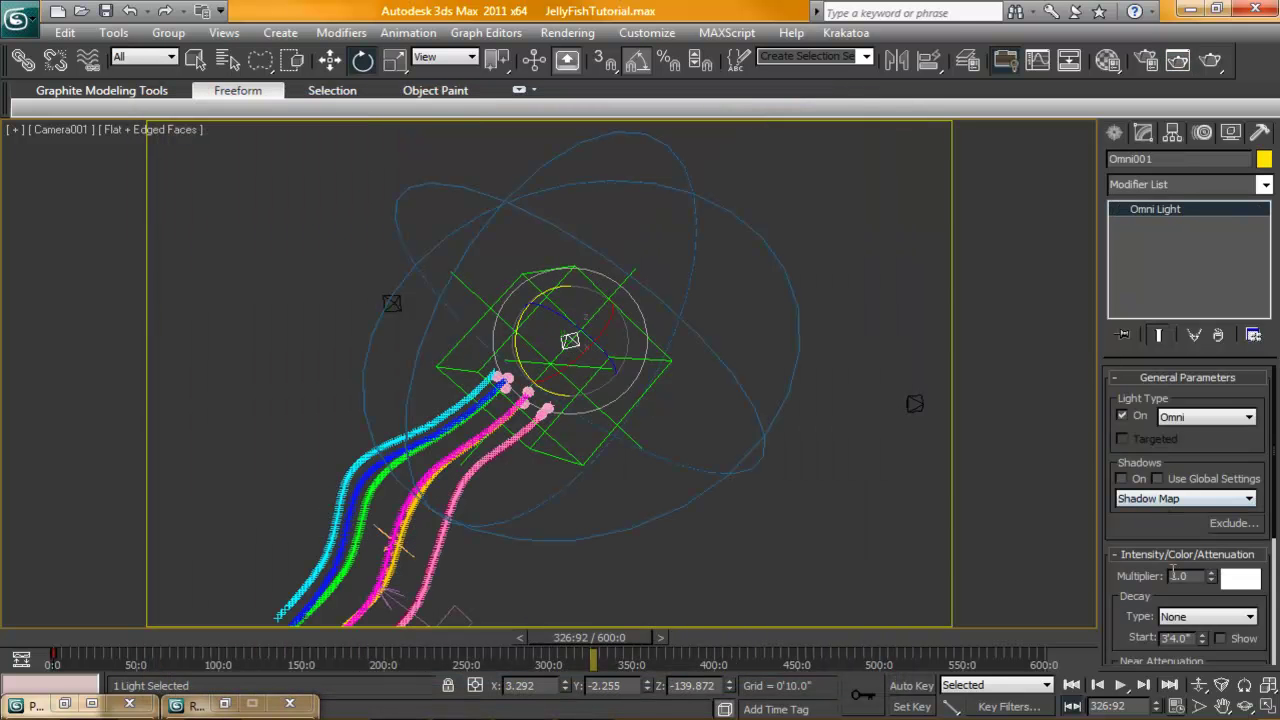
pyautogui.moveTo(1211, 585); pyautogui.dragTo(1230, 352)
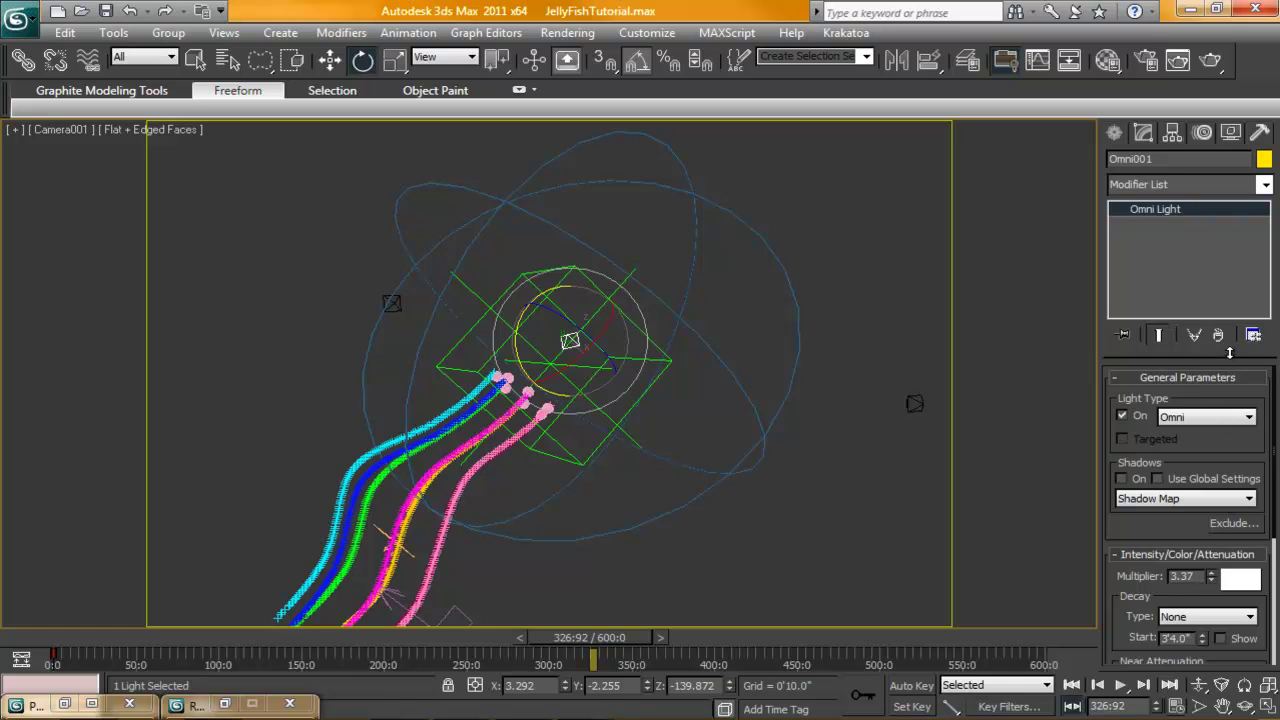
pyautogui.click(860, 520)
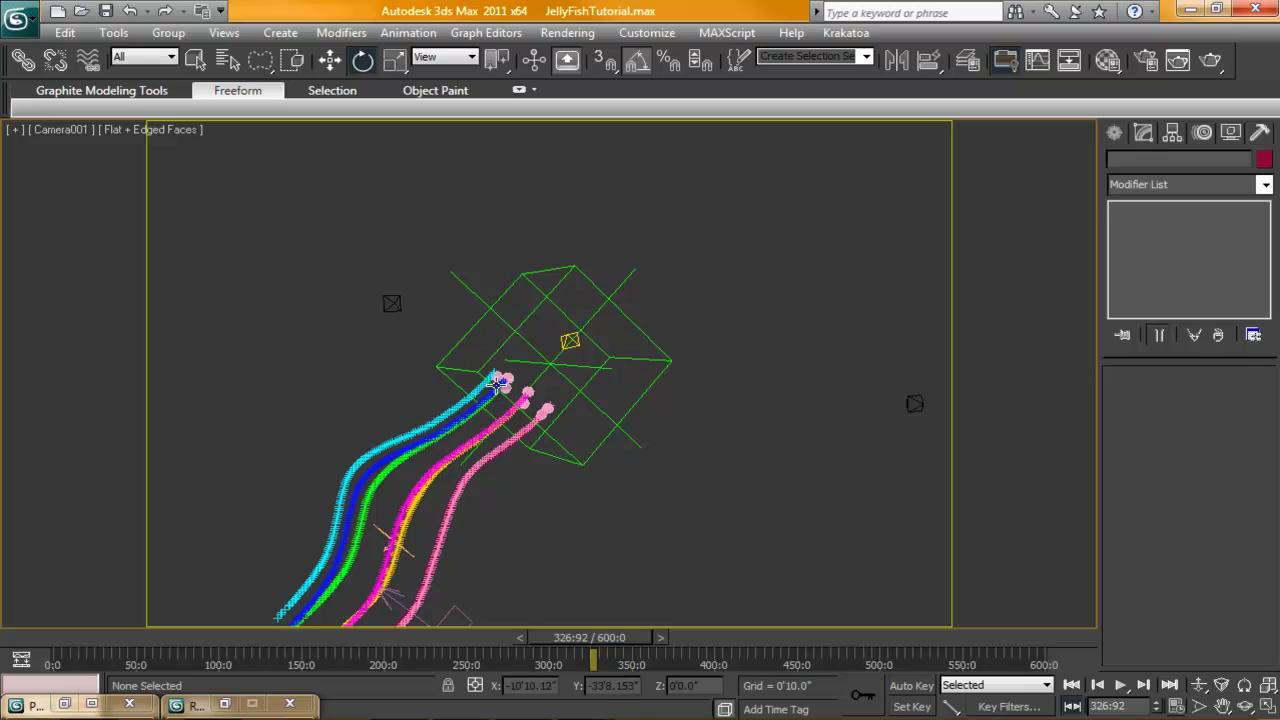
# Step: Reopen Particle View for PF Source 001 and set the Shape 001 cube size to 0'0.5"
pyautogui.click(399, 545)
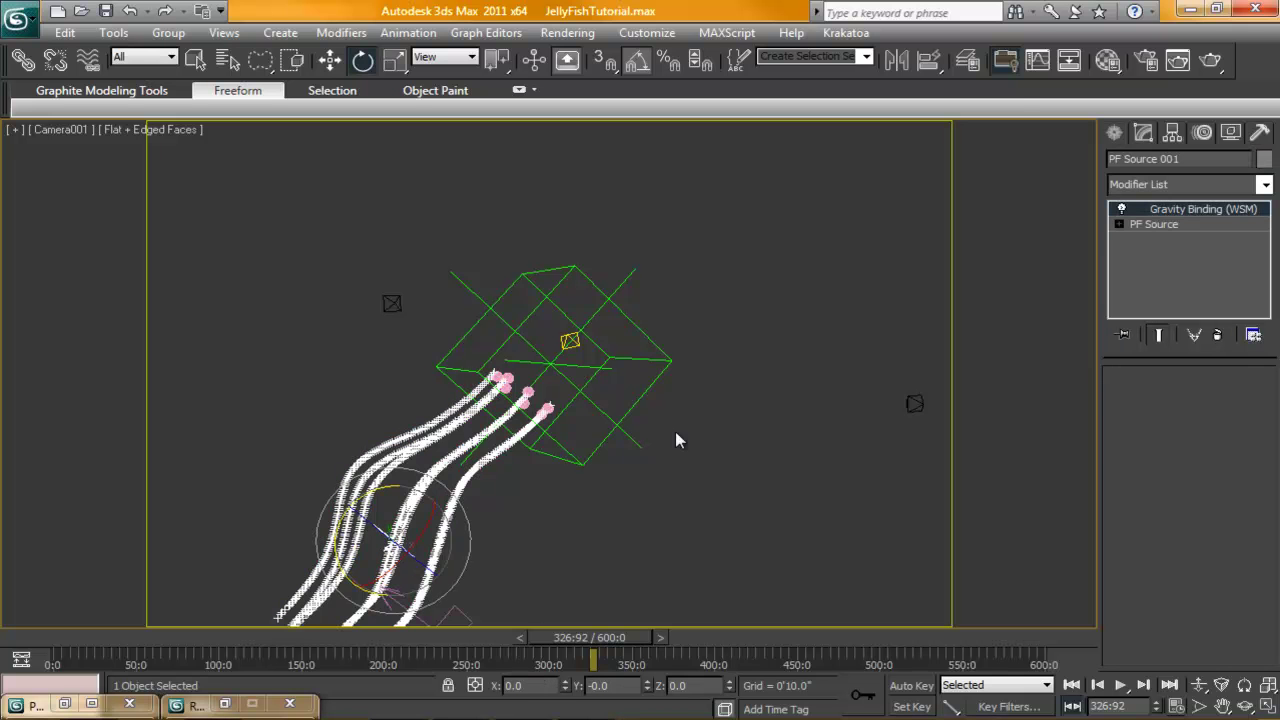
pyautogui.click(1166, 220)
pyautogui.click(1184, 420)
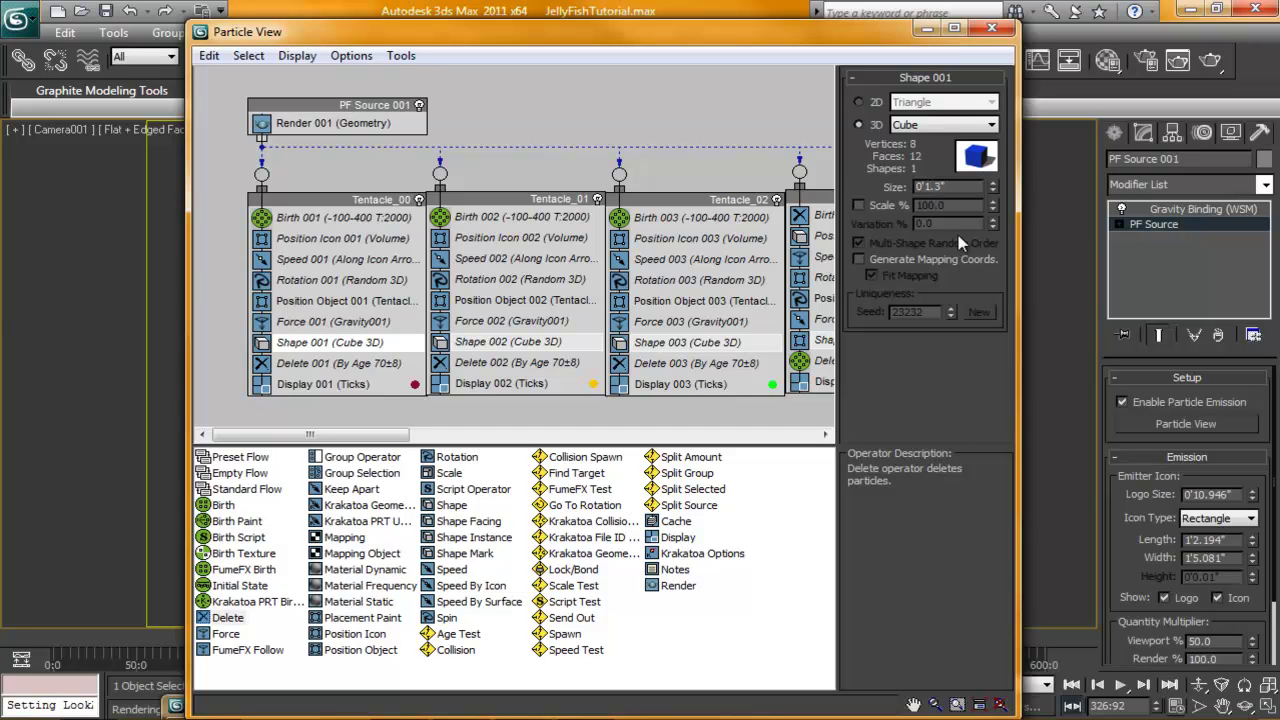
pyautogui.press('BackSpace')
pyautogui.write('0')
pyautogui.click(927, 35)
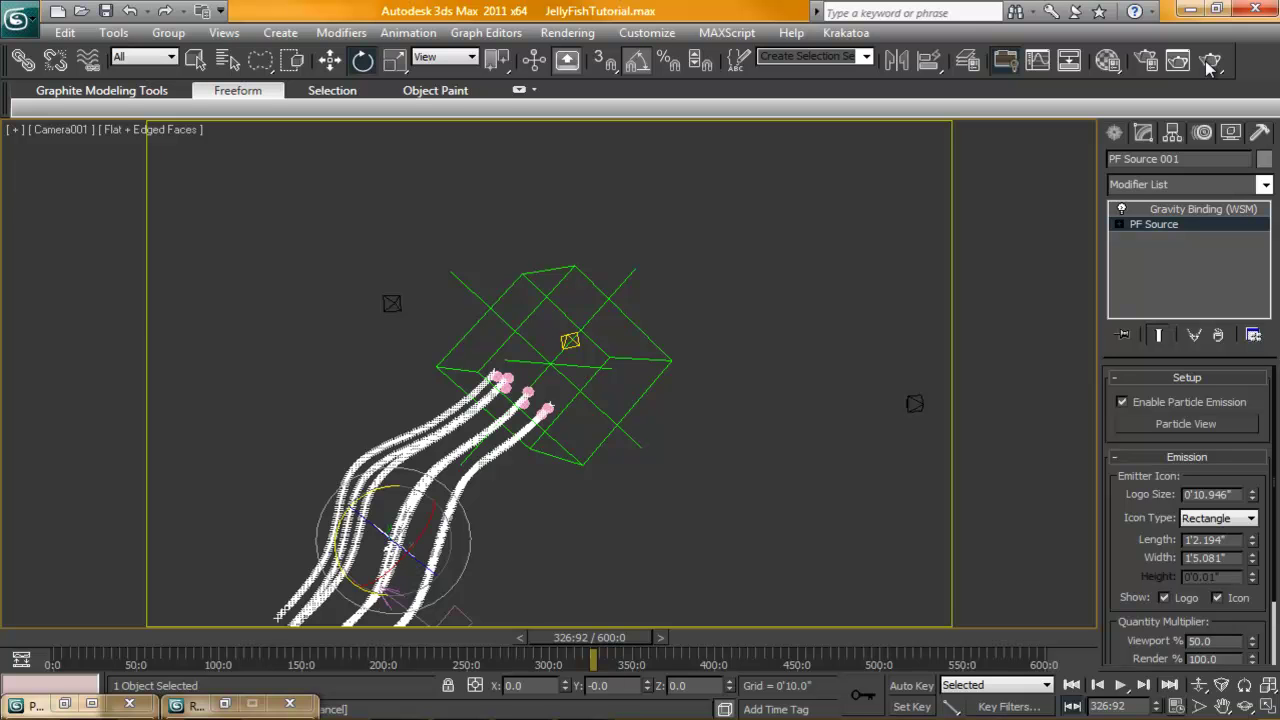
# Step: Render the current frame over Tentacles_.png and compare the thinner, brighter tentacles with their alpha channel
pyautogui.click(1209, 62)
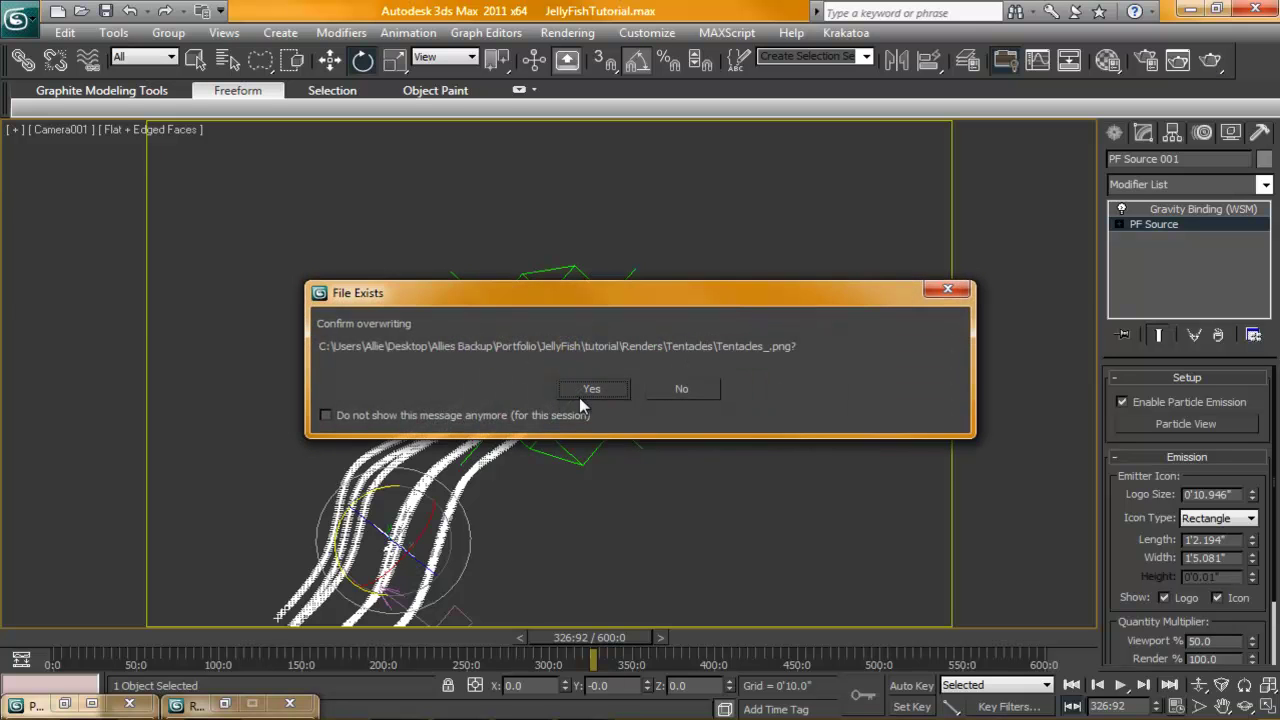
pyautogui.click(561, 392)
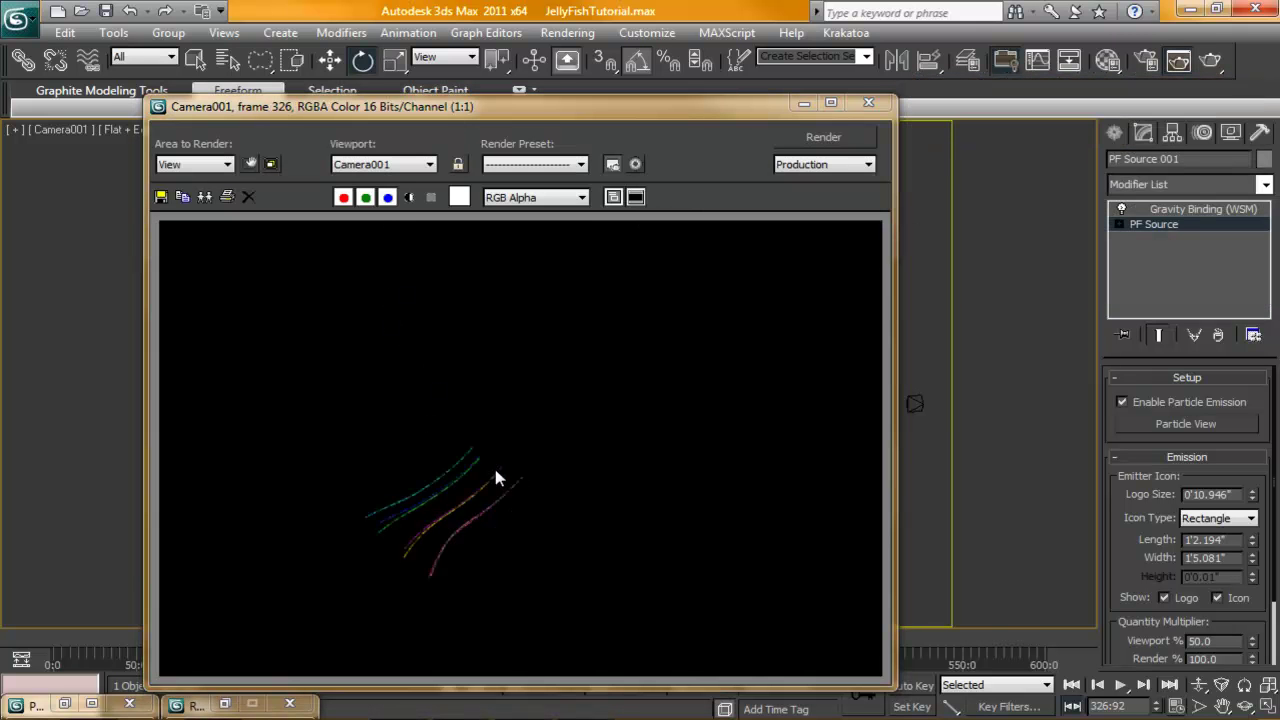
pyautogui.click(409, 197)
pyautogui.click(409, 197)
pyautogui.click(409, 197)
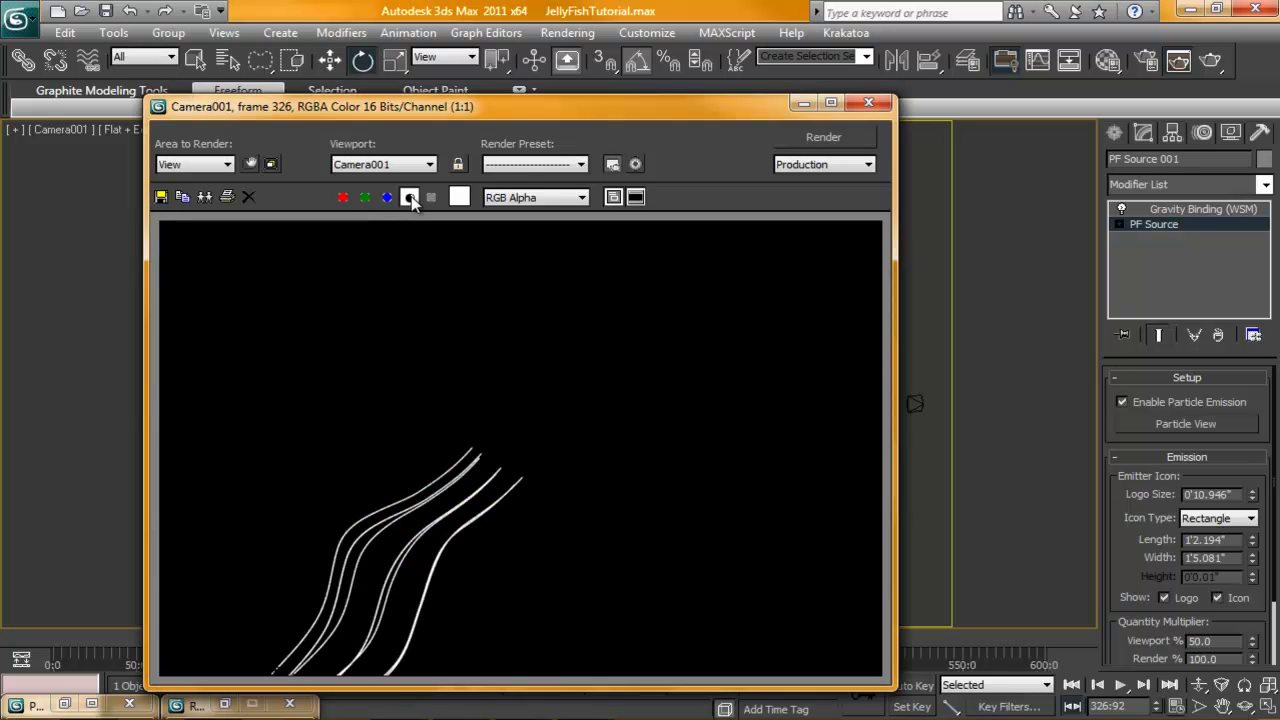
pyautogui.click(409, 197)
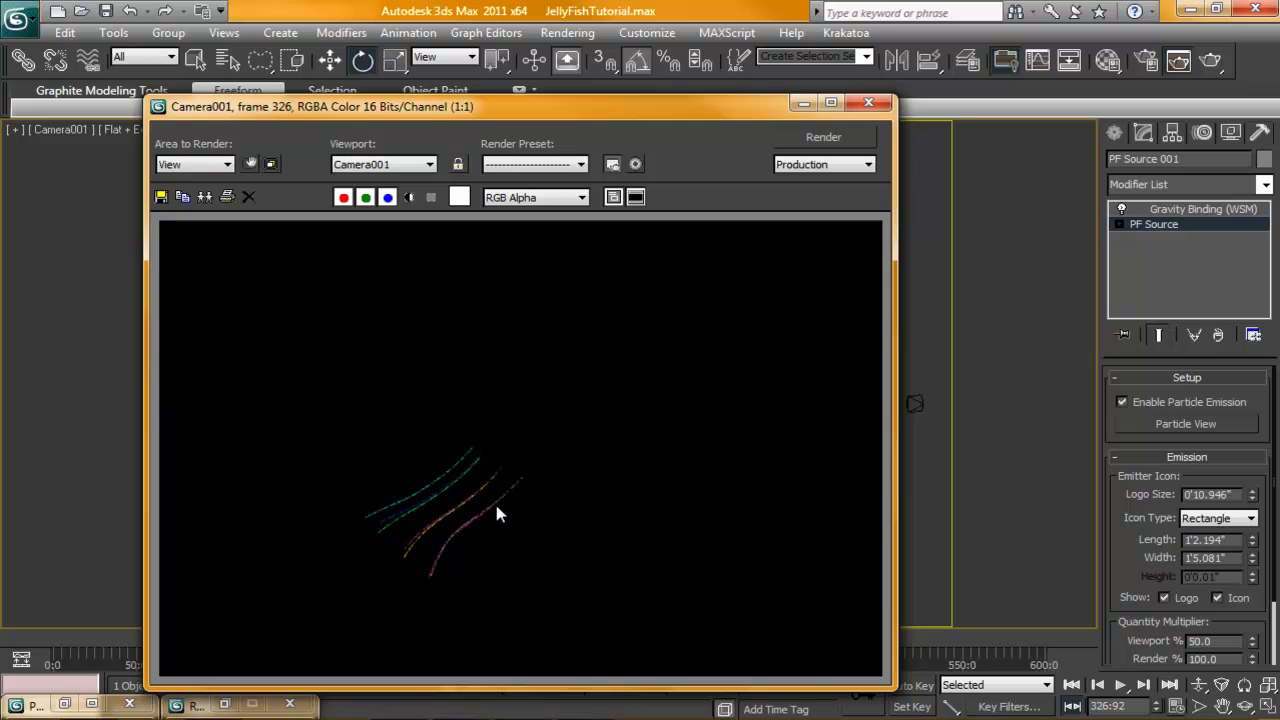
# Step: Inspect the particle density of the rendered tentacle strands up close and close the rendered frame
pyautogui.scroll(3, 487, 510)
pyautogui.scroll(-1, 486, 466)
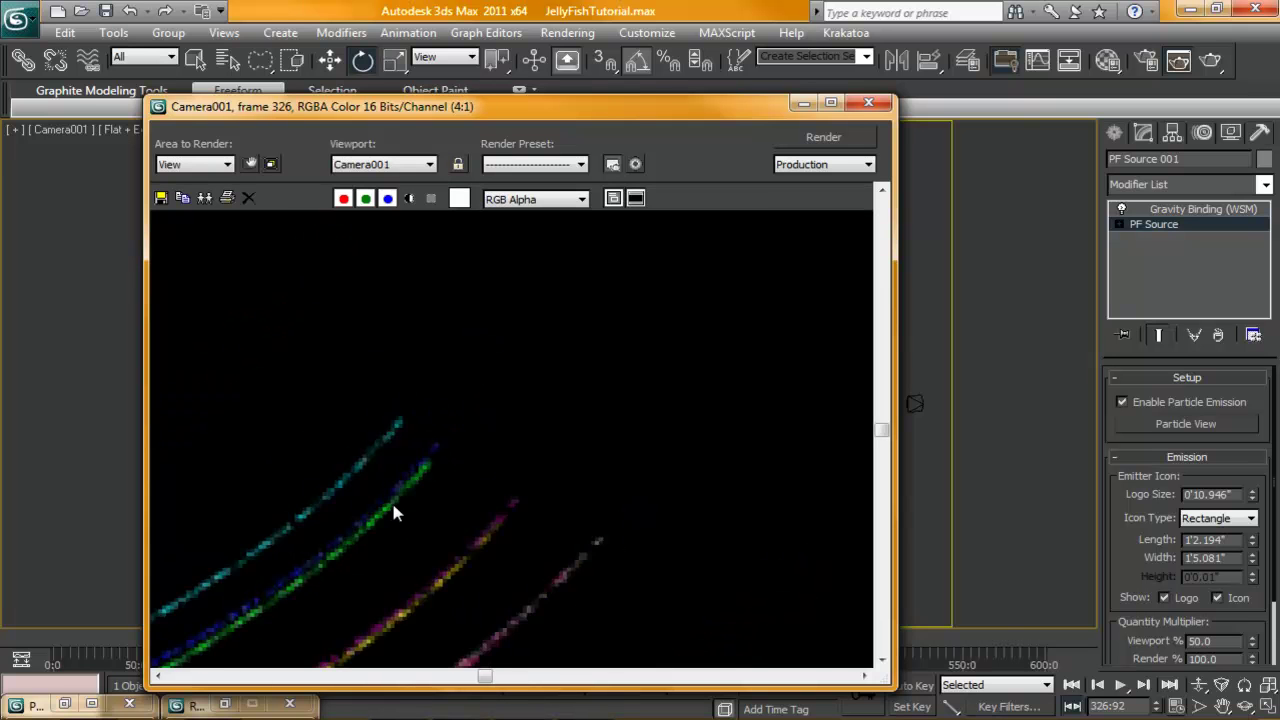
pyautogui.scroll(-1, 395, 513)
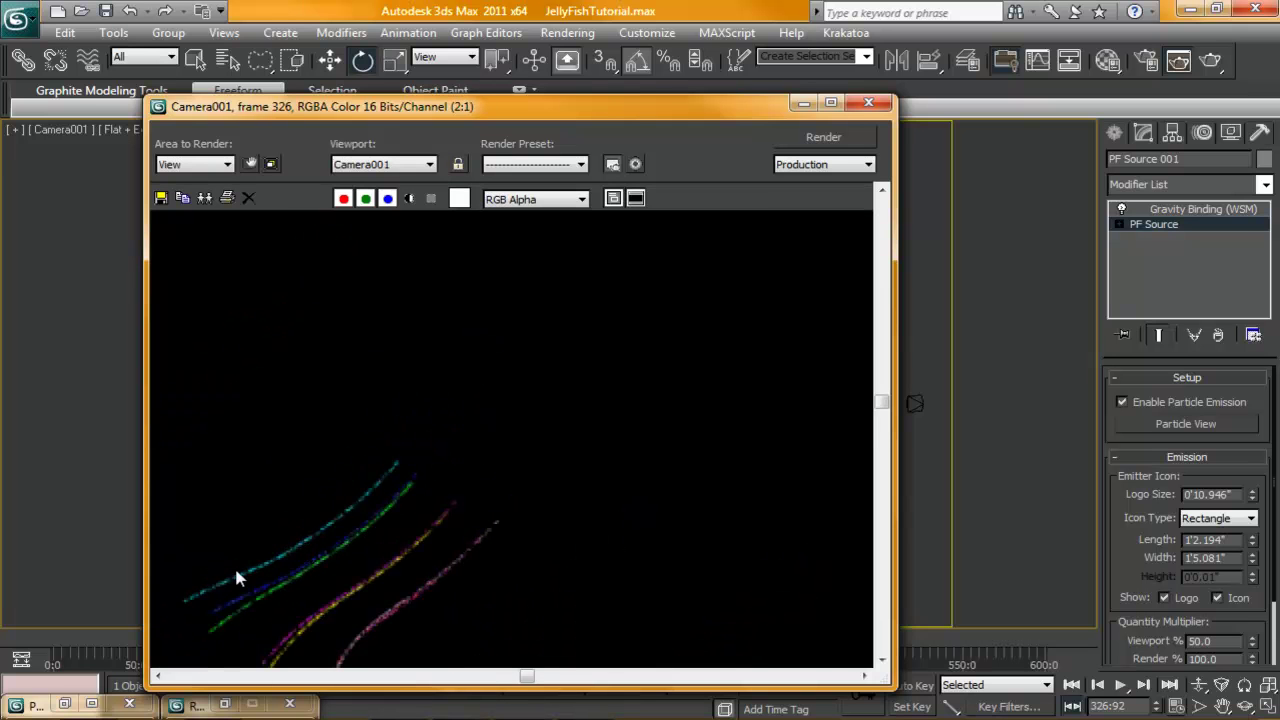
pyautogui.scroll(-1, 268, 565)
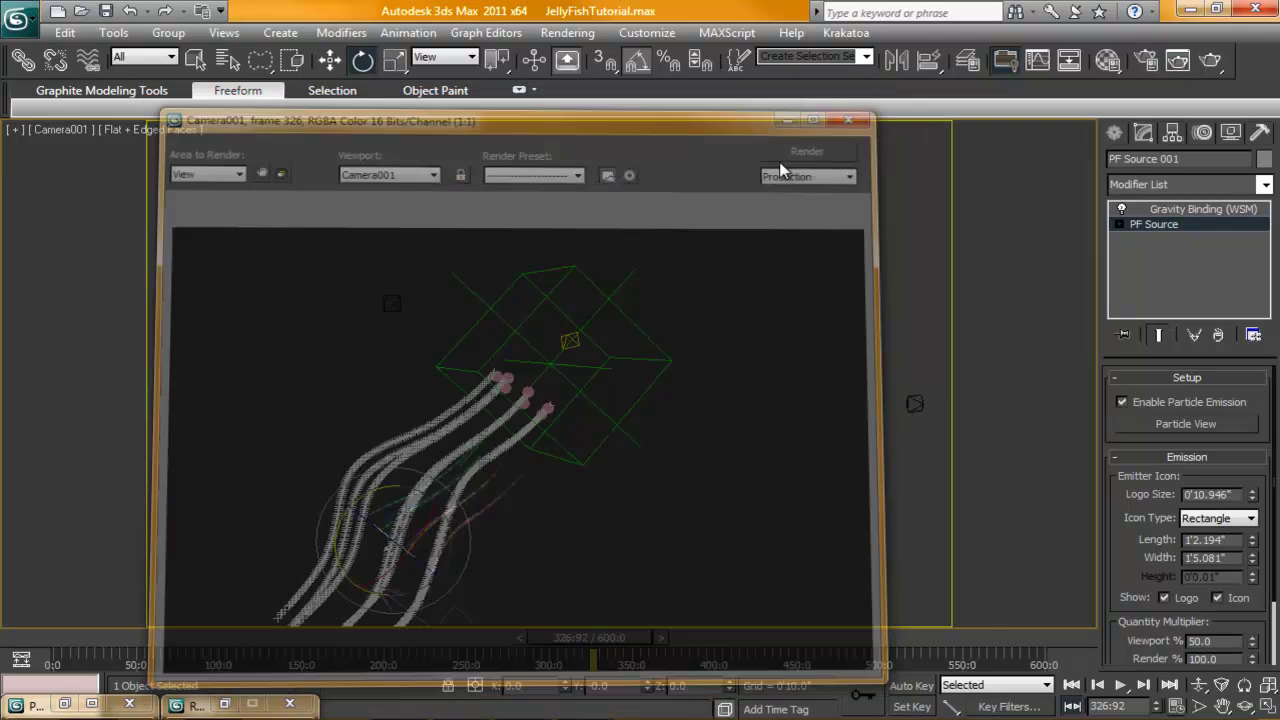
pyautogui.click(868, 103)
# Step: Increase the particle amount in Tentacle_00's Birth 001 operator through PF Source 001's Particle View
pyautogui.click(490, 578)
pyautogui.click(406, 546)
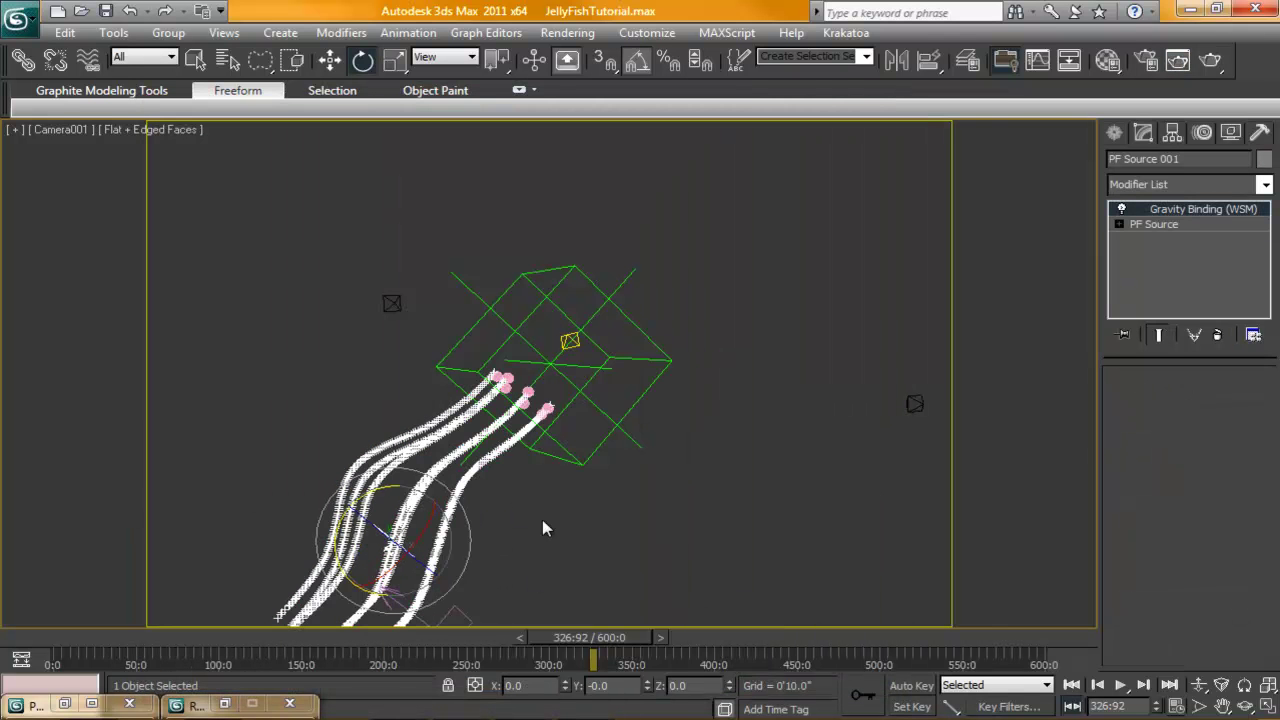
pyautogui.click(1153, 224)
pyautogui.click(1166, 420)
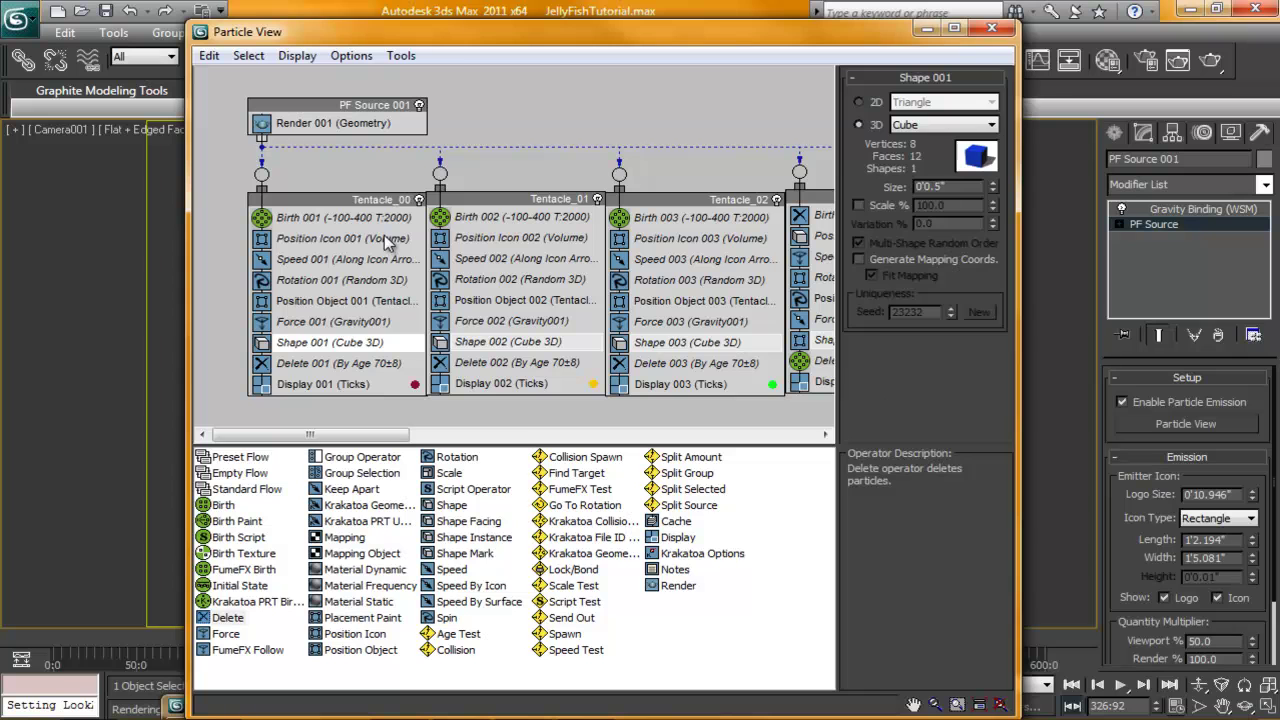
pyautogui.click(316, 218)
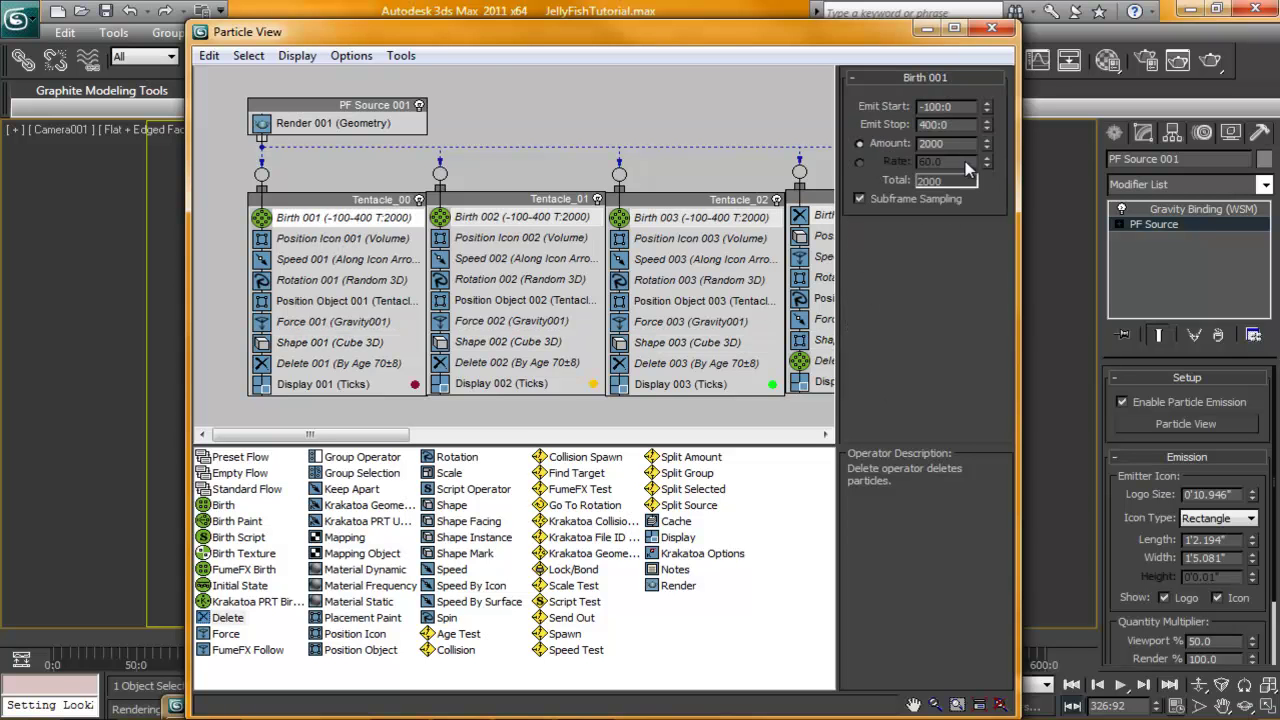
pyautogui.press('Return')
pyautogui.click(927, 29)
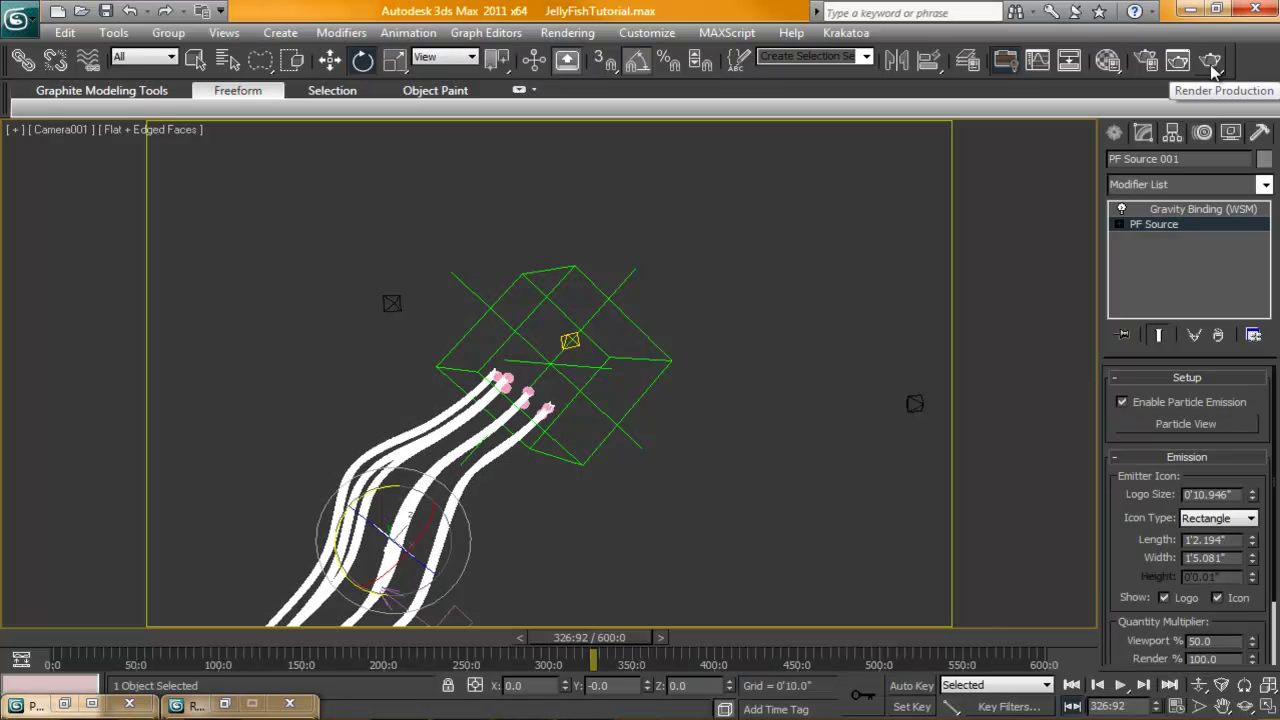
# Step: Render the denser particles over Tentacles_.png, check the alpha channel and close the rendered frame
pyautogui.click(1210, 64)
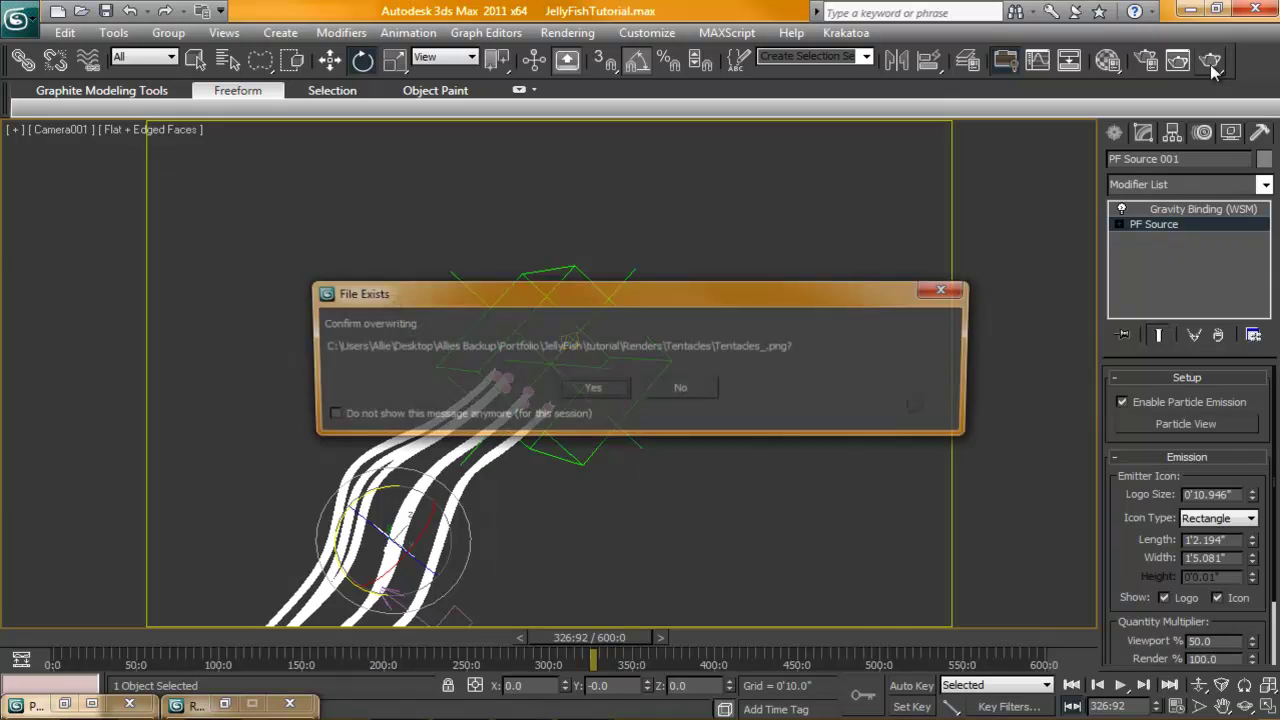
pyautogui.click(590, 384)
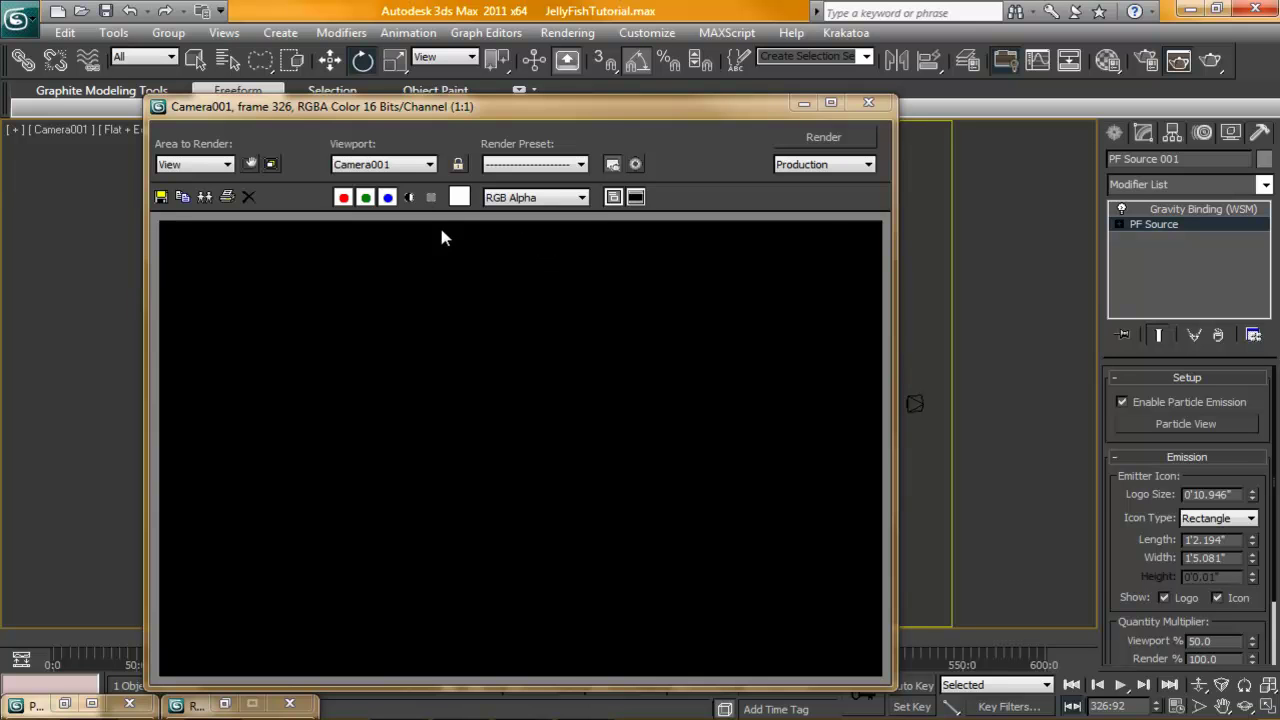
pyautogui.click(409, 197)
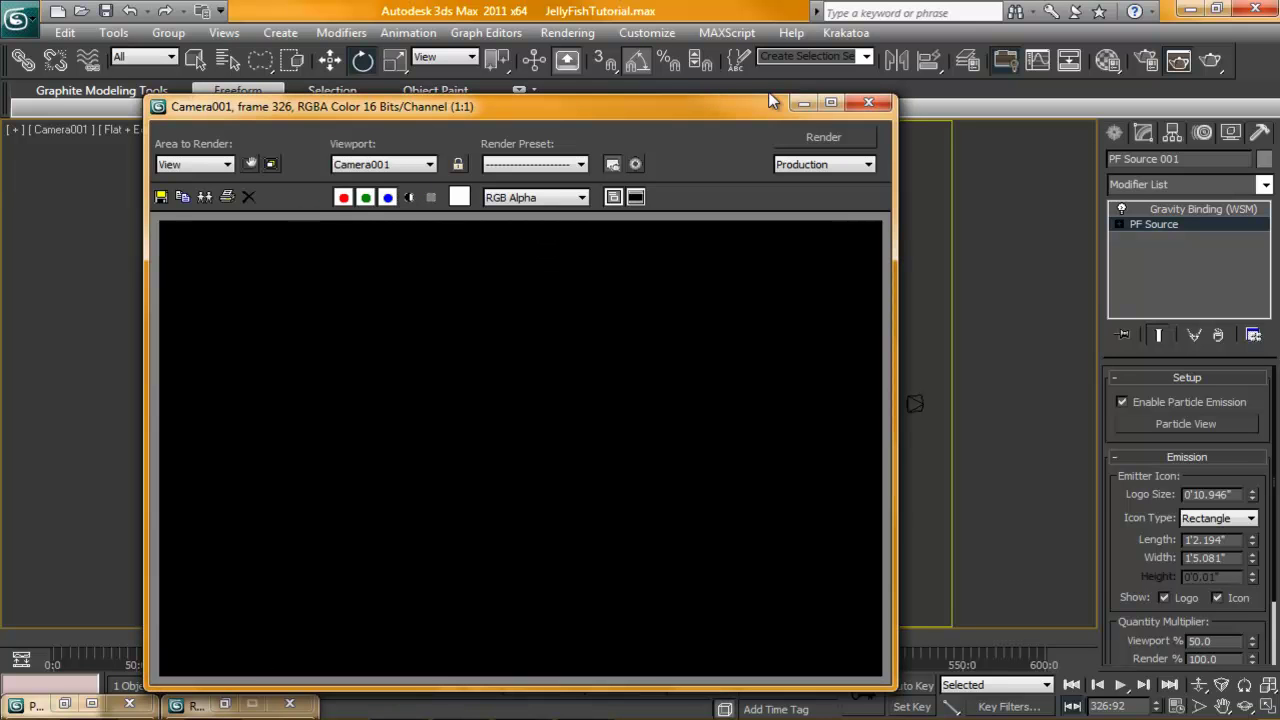
pyautogui.click(868, 102)
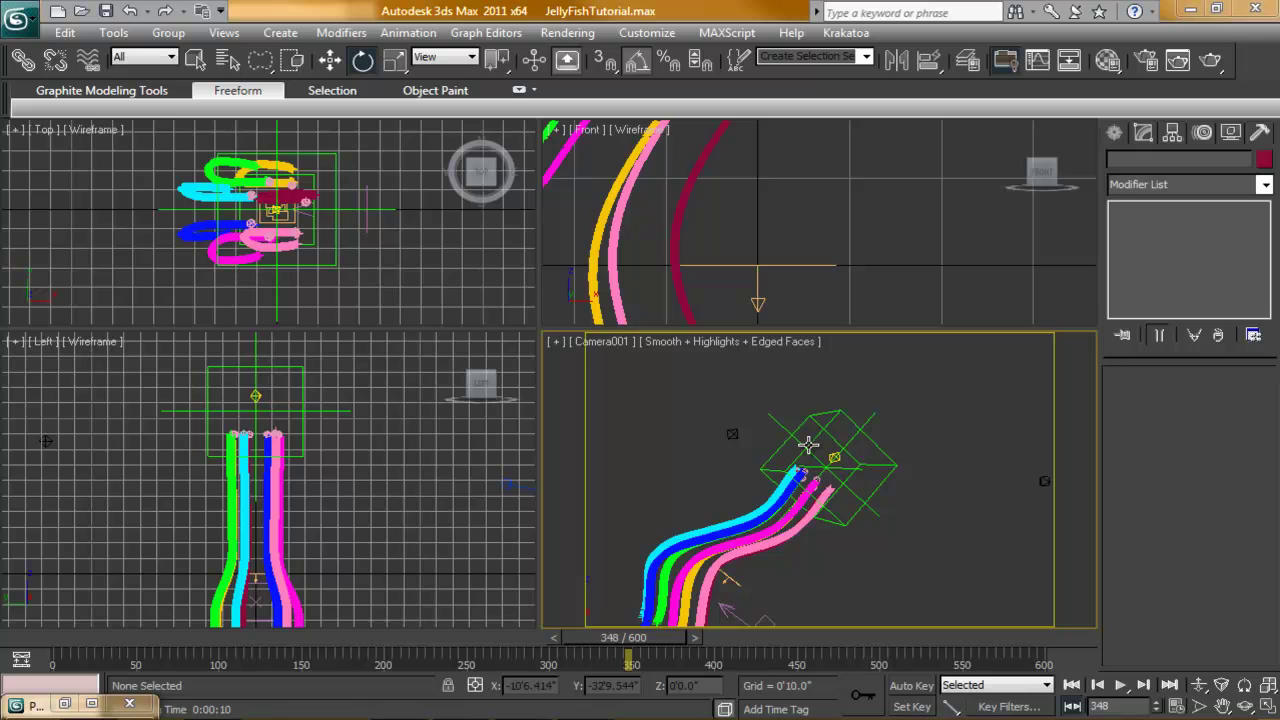
# Step: Open PF Source 001's Particle View and check its render, particle upper limit and integration step settings
pyautogui.click(771, 263)
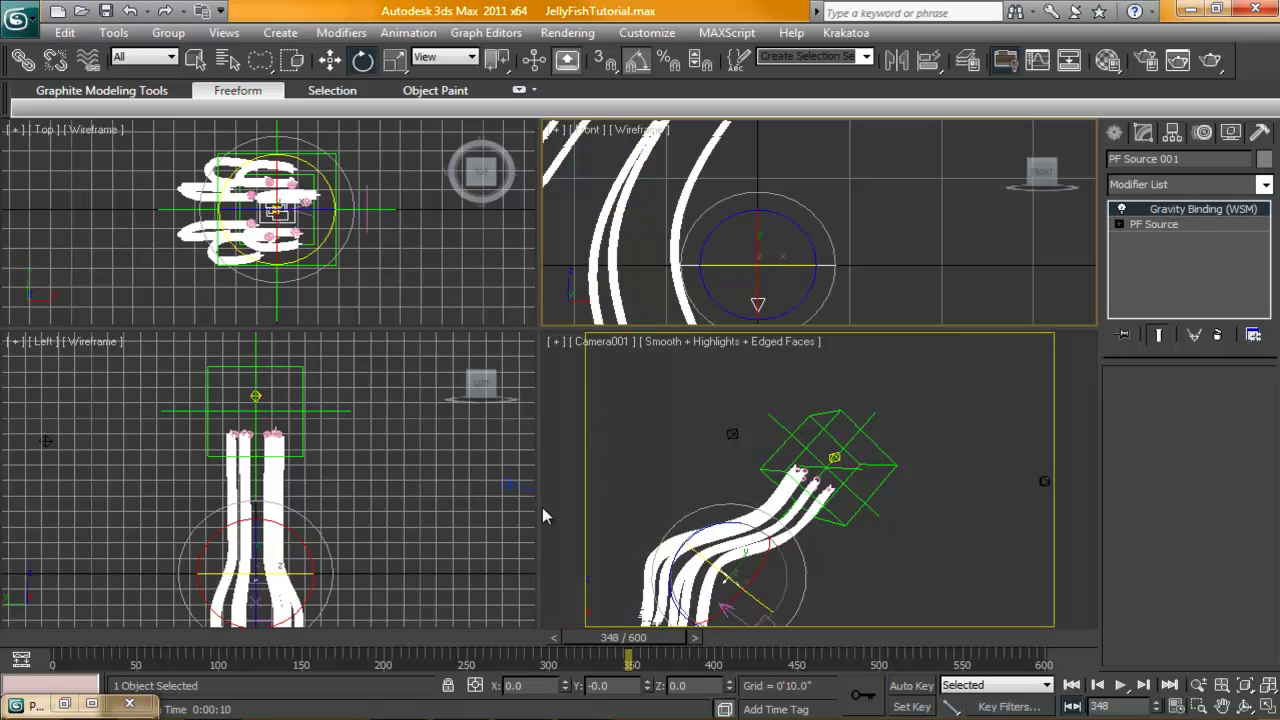
pyautogui.click(1162, 226)
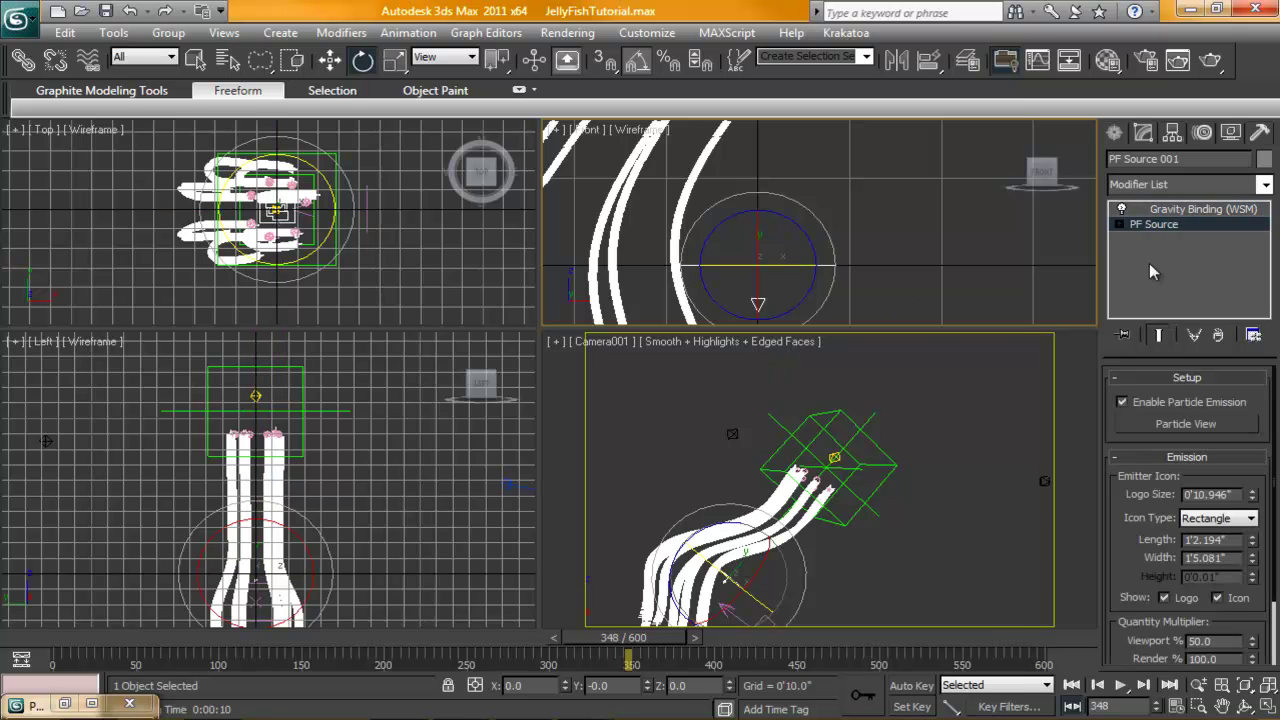
pyautogui.click(1162, 424)
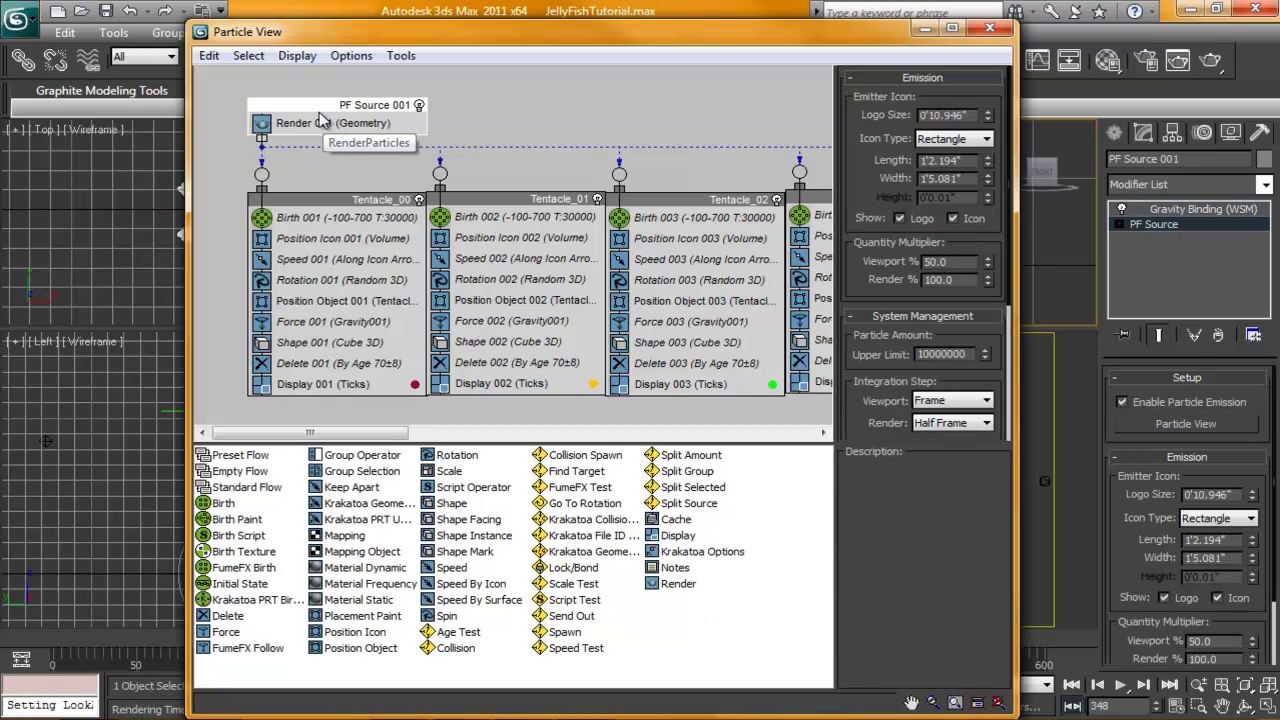
pyautogui.click(502, 117)
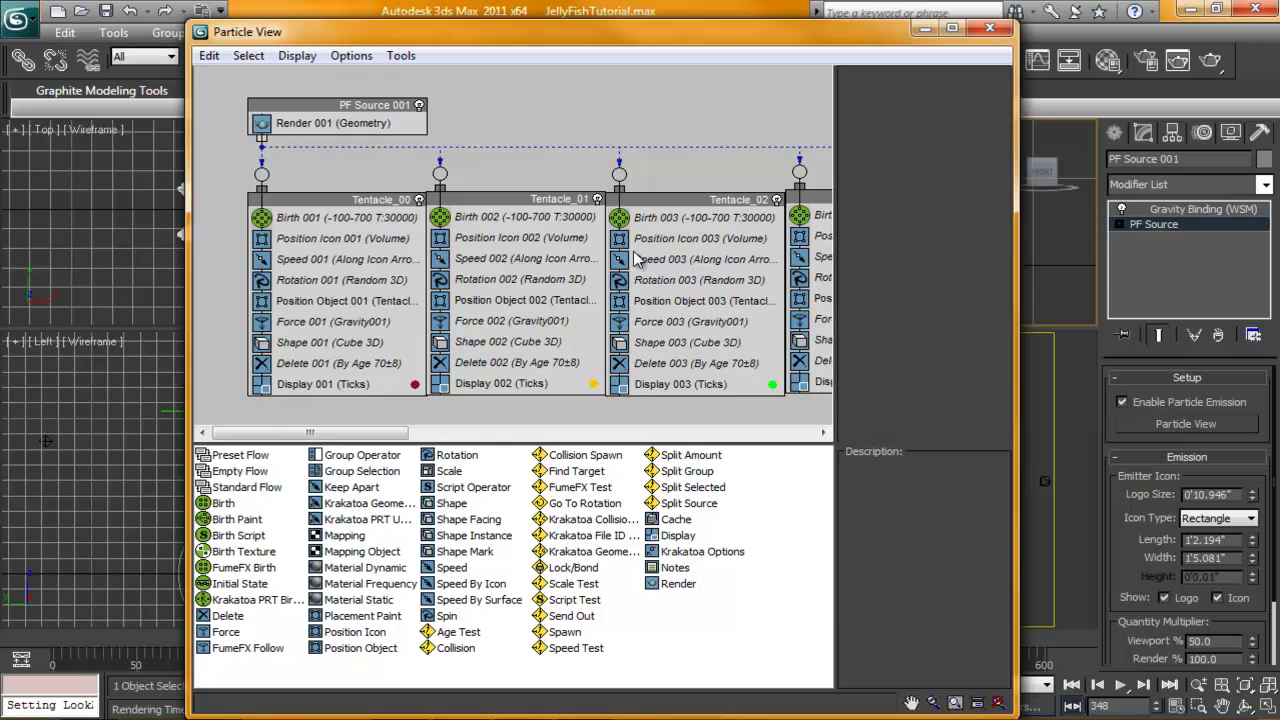
pyautogui.click(300, 123)
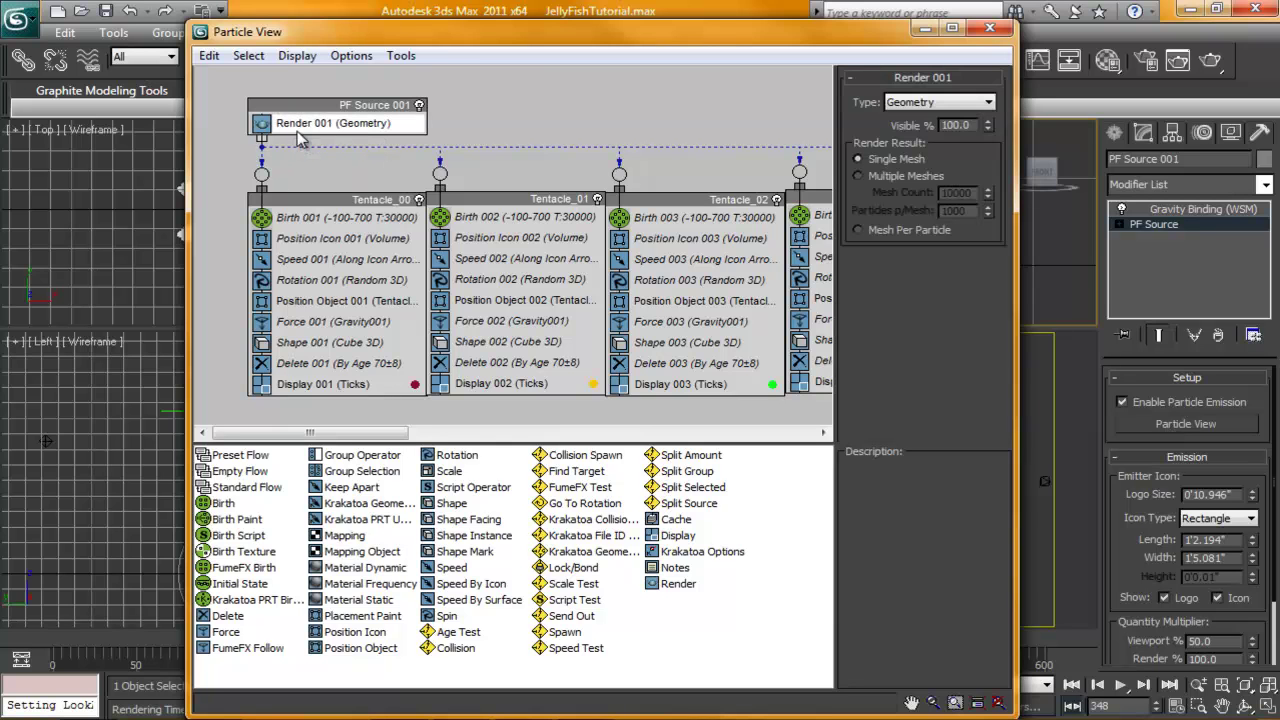
pyautogui.click(375, 105)
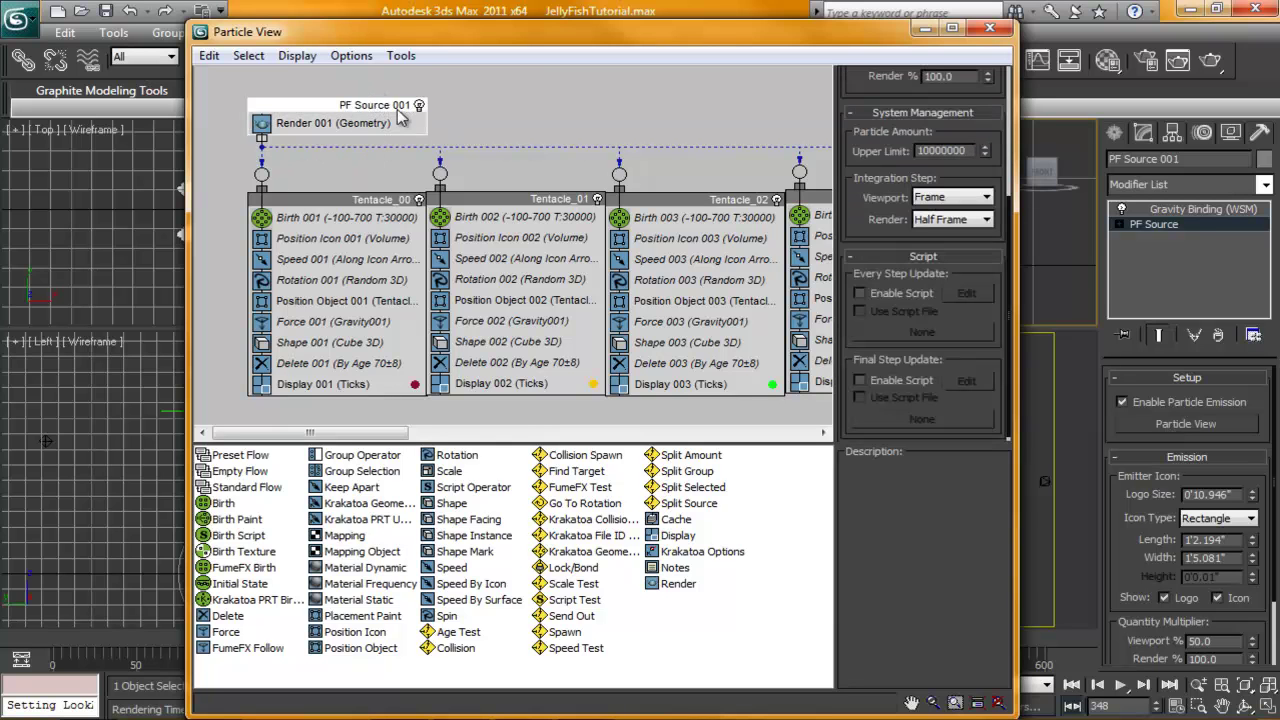
pyautogui.moveTo(858, 226); pyautogui.dragTo(858, 303)
pyautogui.moveTo(920, 230); pyautogui.dragTo(962, 231)
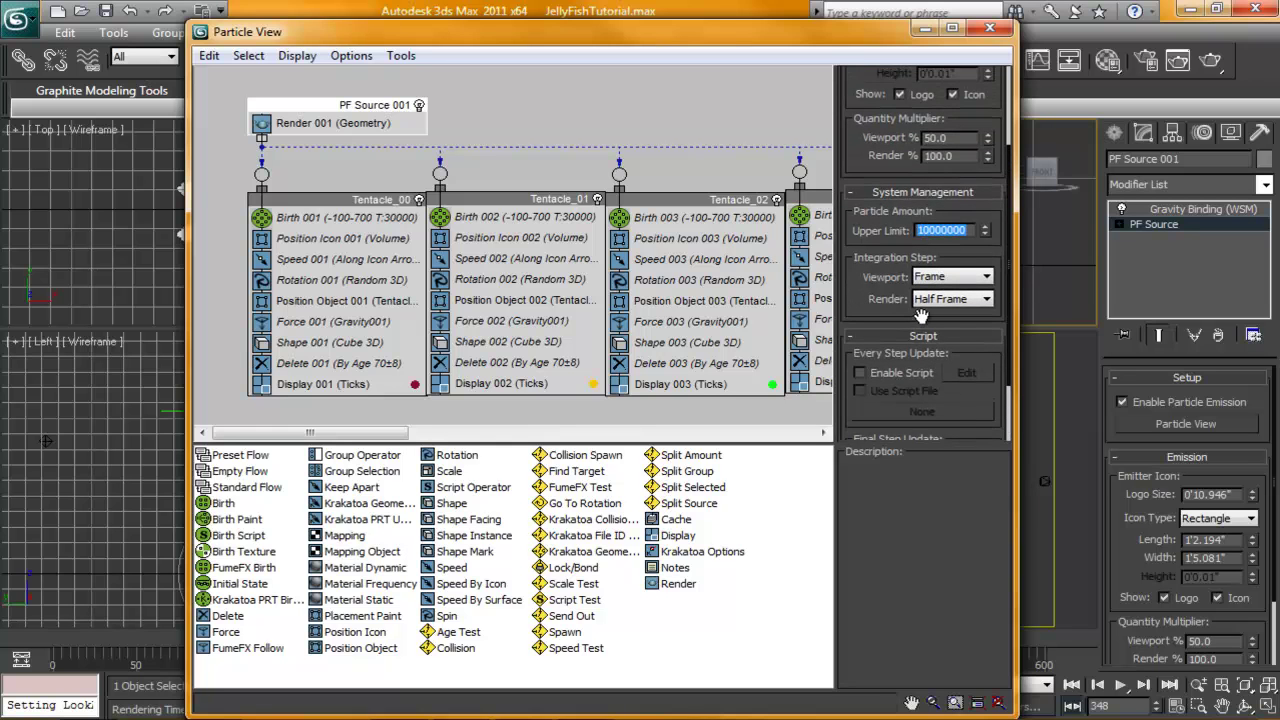
pyautogui.scroll(4, 855, 168)
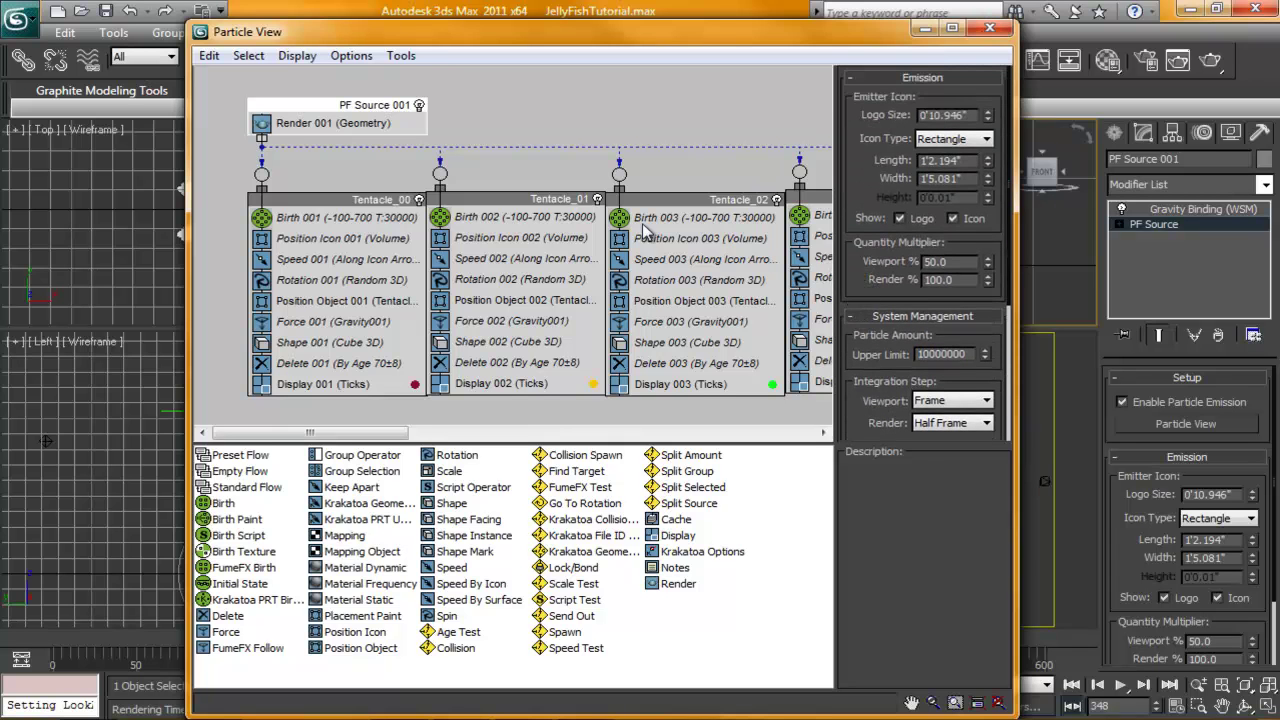
# Step: Review the settings of Tentacle_00's Shape, Delete, Position Object and Display operators
pyautogui.click(327, 342)
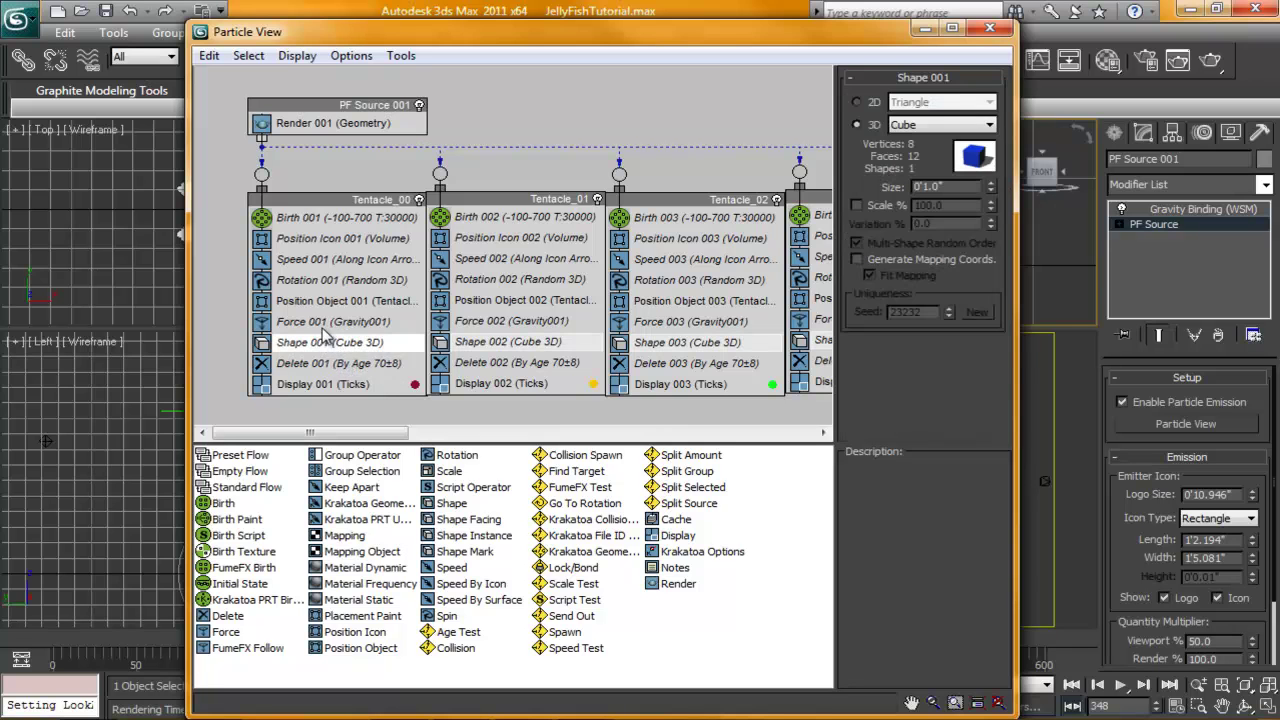
pyautogui.click(334, 363)
pyautogui.click(340, 301)
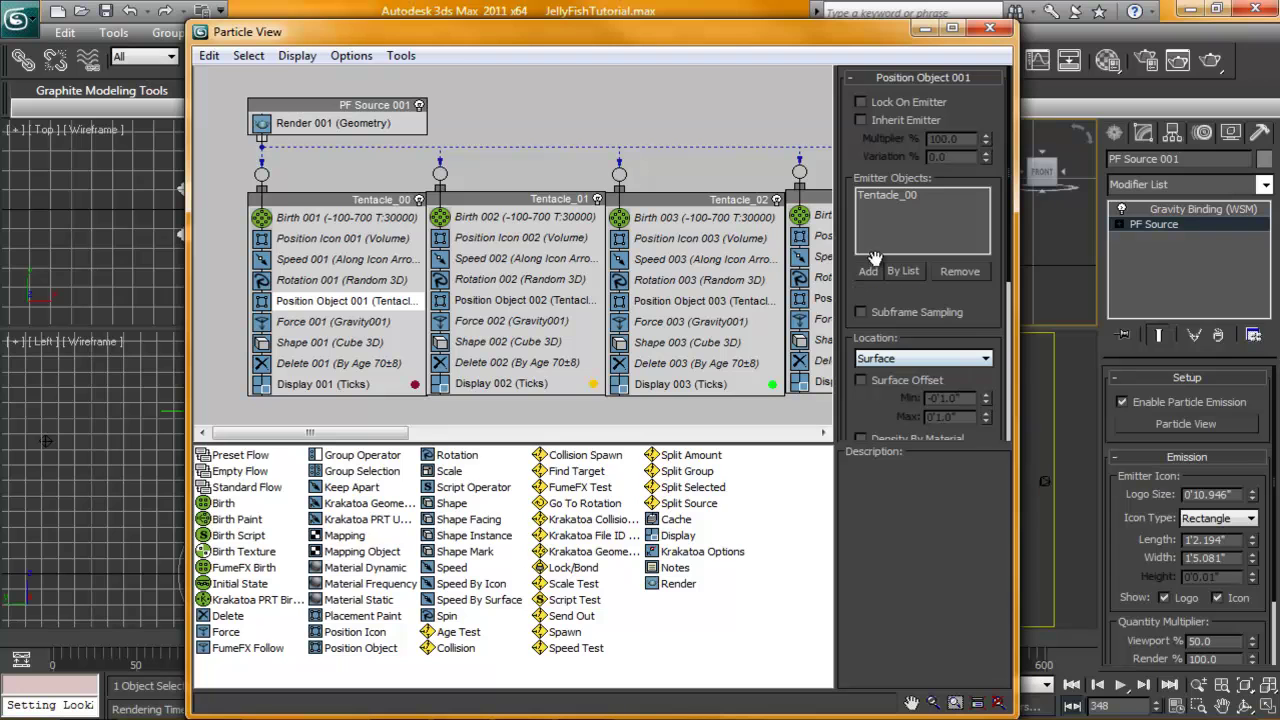
pyautogui.moveTo(972, 333); pyautogui.dragTo(960, 171)
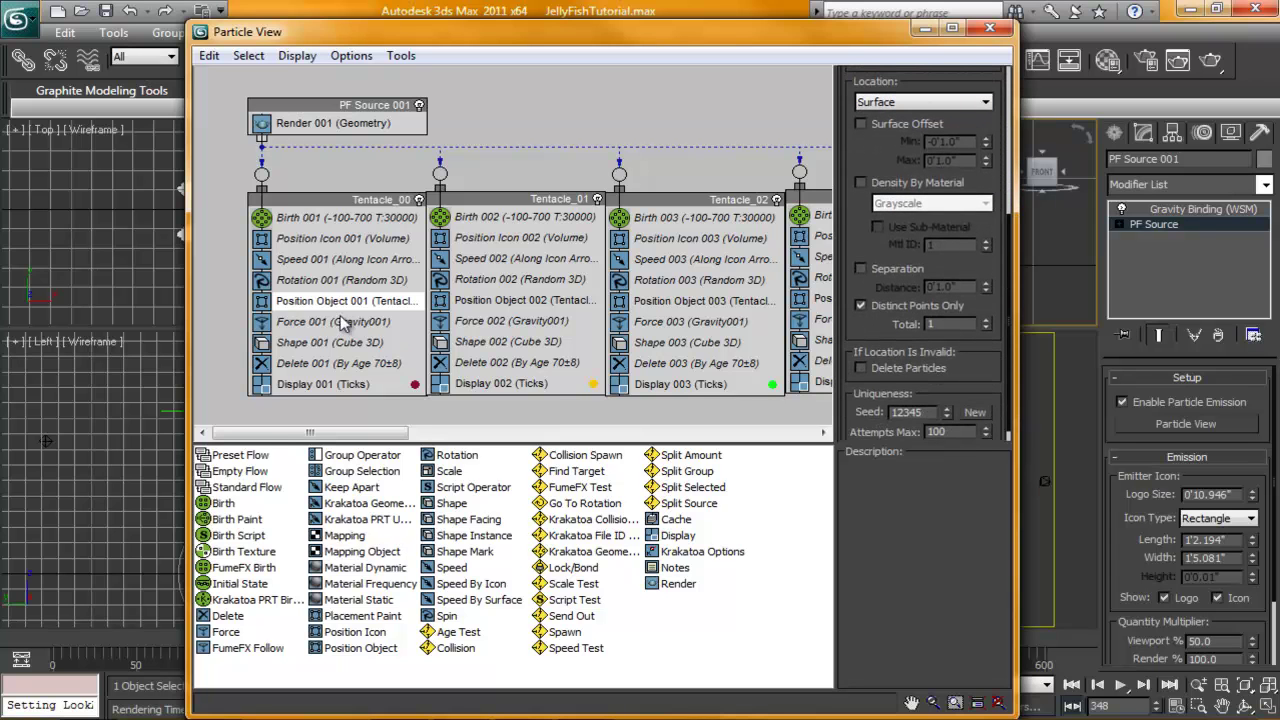
pyautogui.click(318, 386)
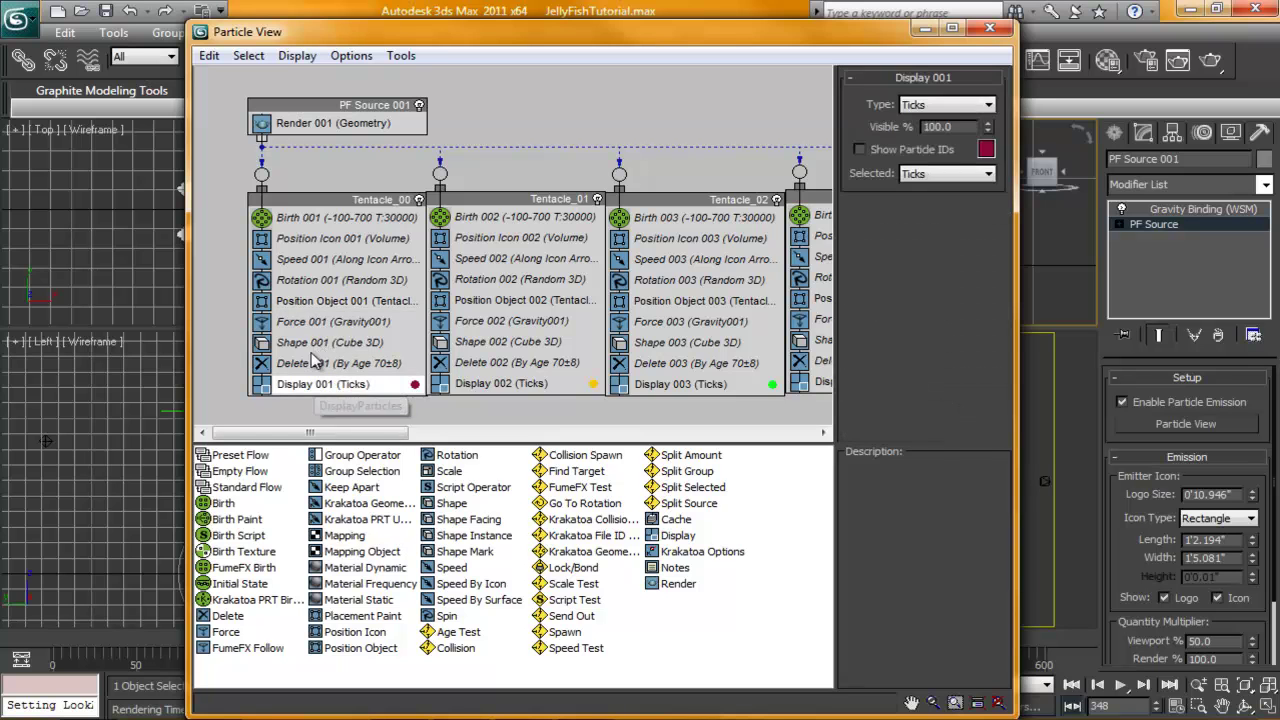
# Step: Reduce the cube size in Tentacle_00's Shape 001 operator to 0'0.0" and minimise Particle View
pyautogui.click(316, 343)
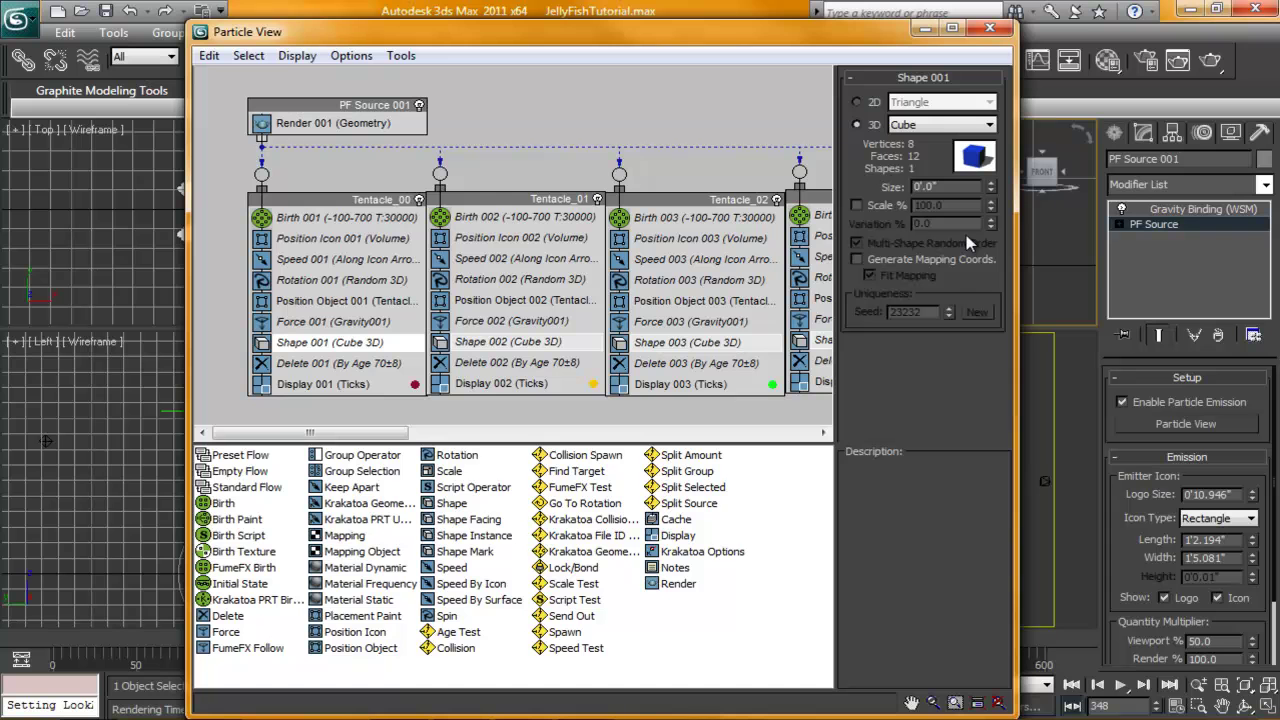
pyautogui.write('.')
pyautogui.click(926, 29)
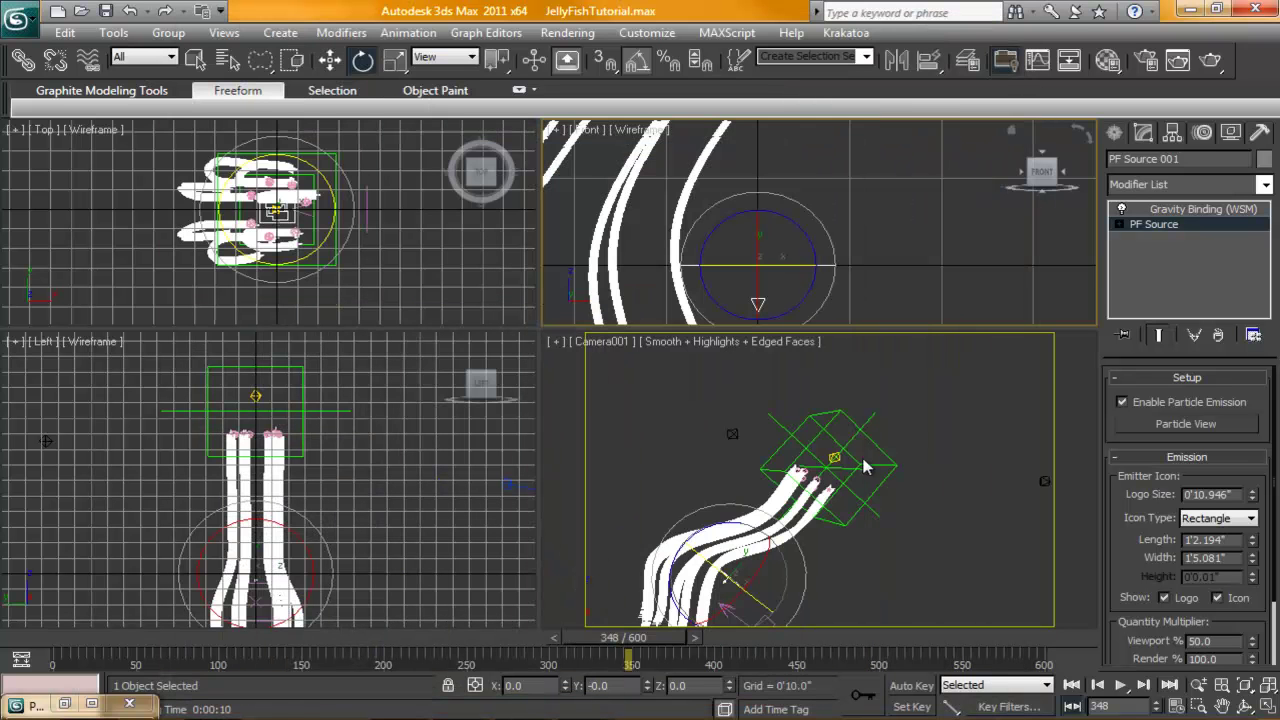
# Step: Render frame 348 through Camera001 and compare the tentacles with their alpha channel
pyautogui.click(1209, 62)
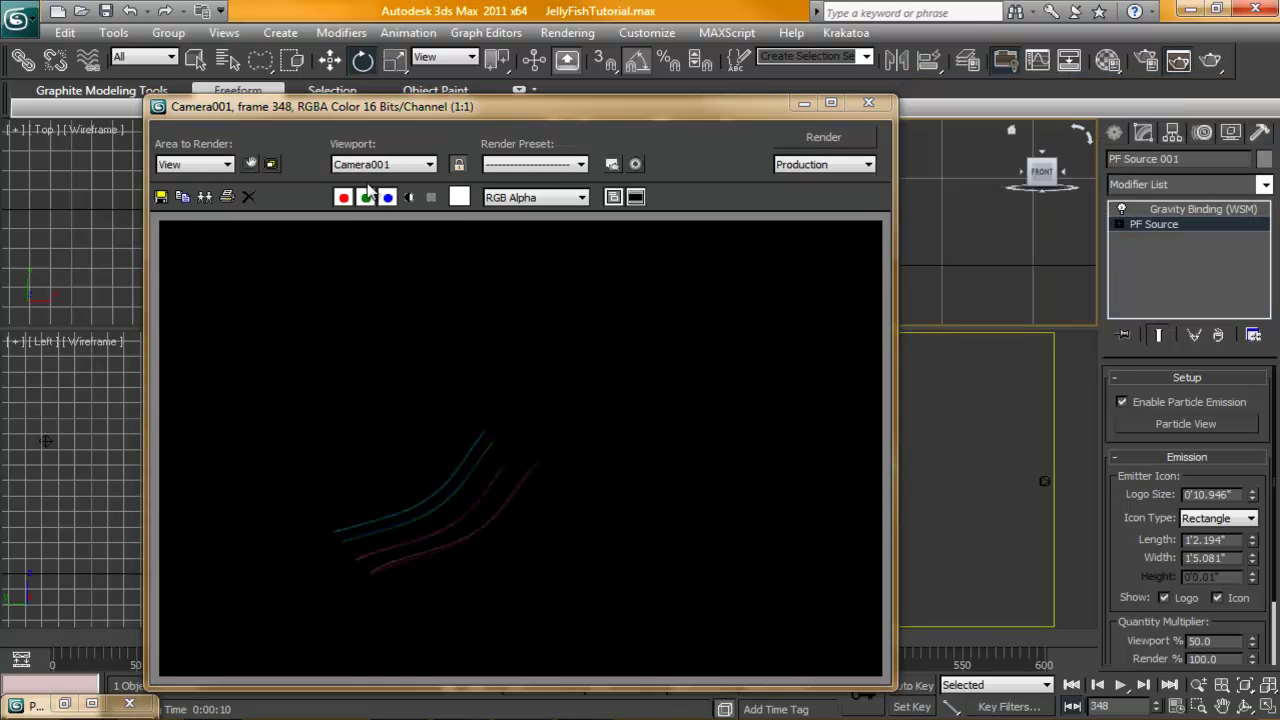
pyautogui.click(409, 197)
pyautogui.click(409, 197)
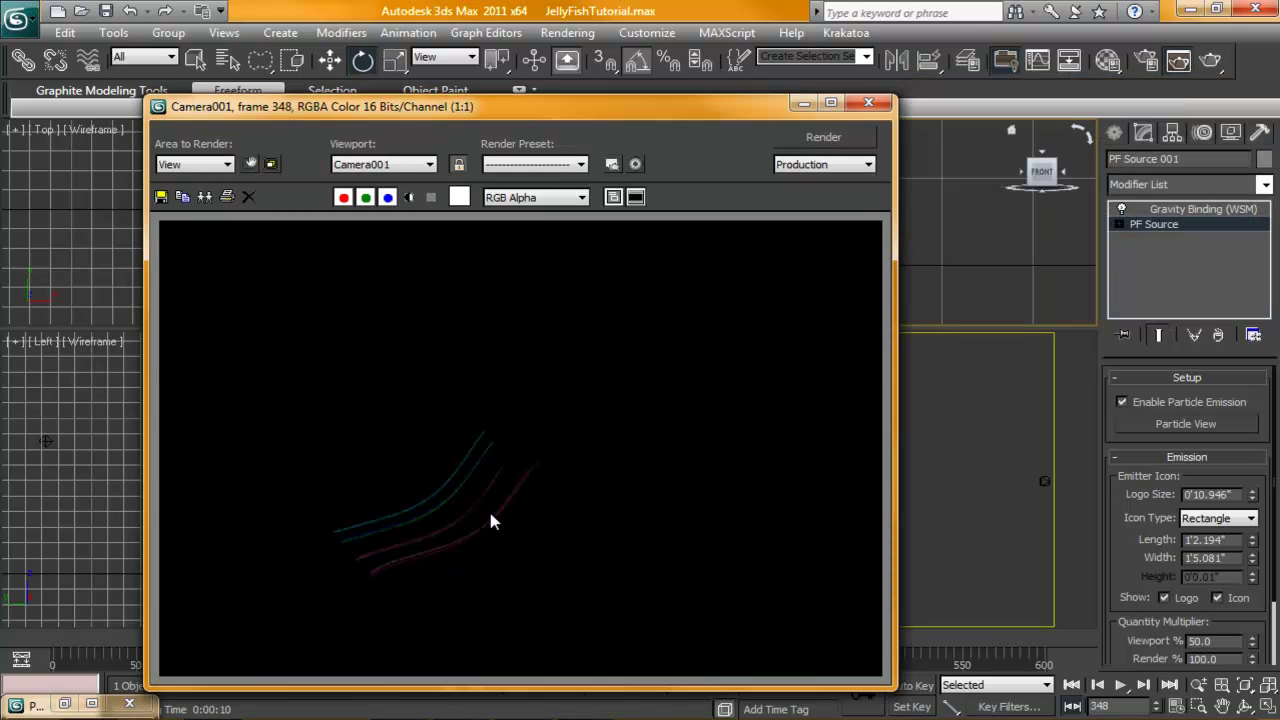
# Step: Inspect the rendered tentacle strands up close at 2:1 and close the rendered frame
pyautogui.scroll(1, 445, 522)
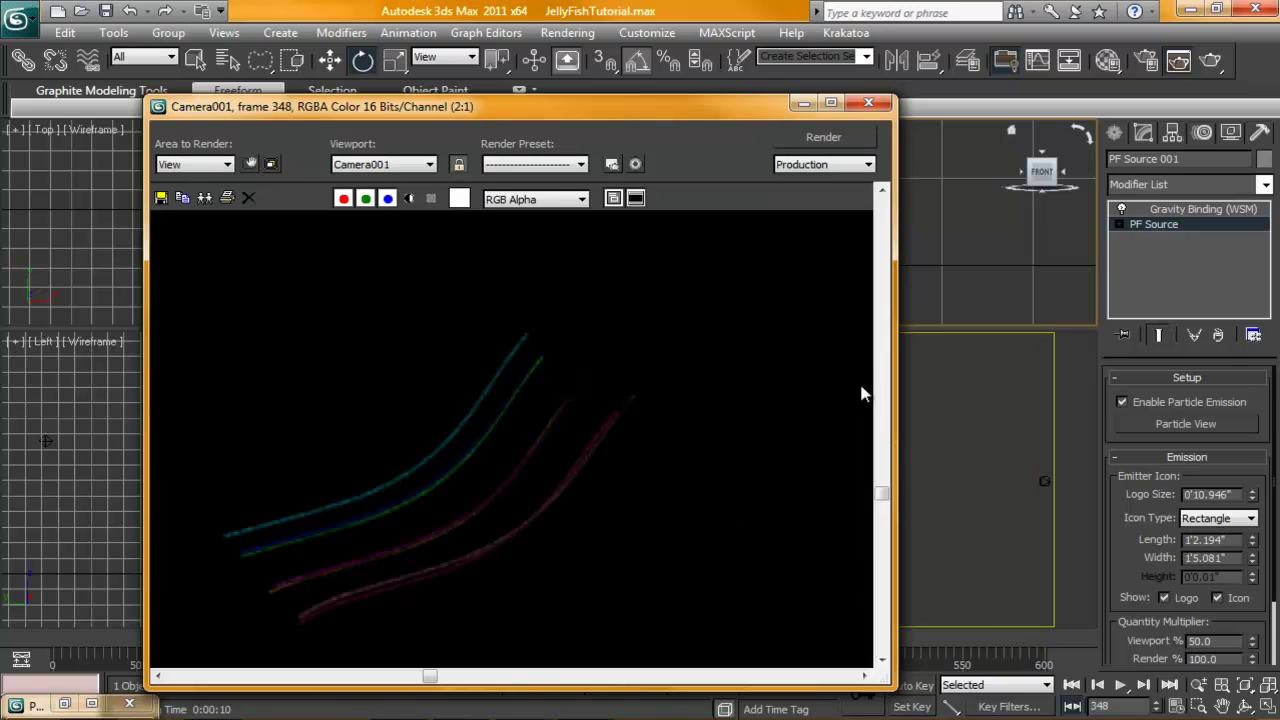
pyautogui.moveTo(882, 490); pyautogui.dragTo(882, 543)
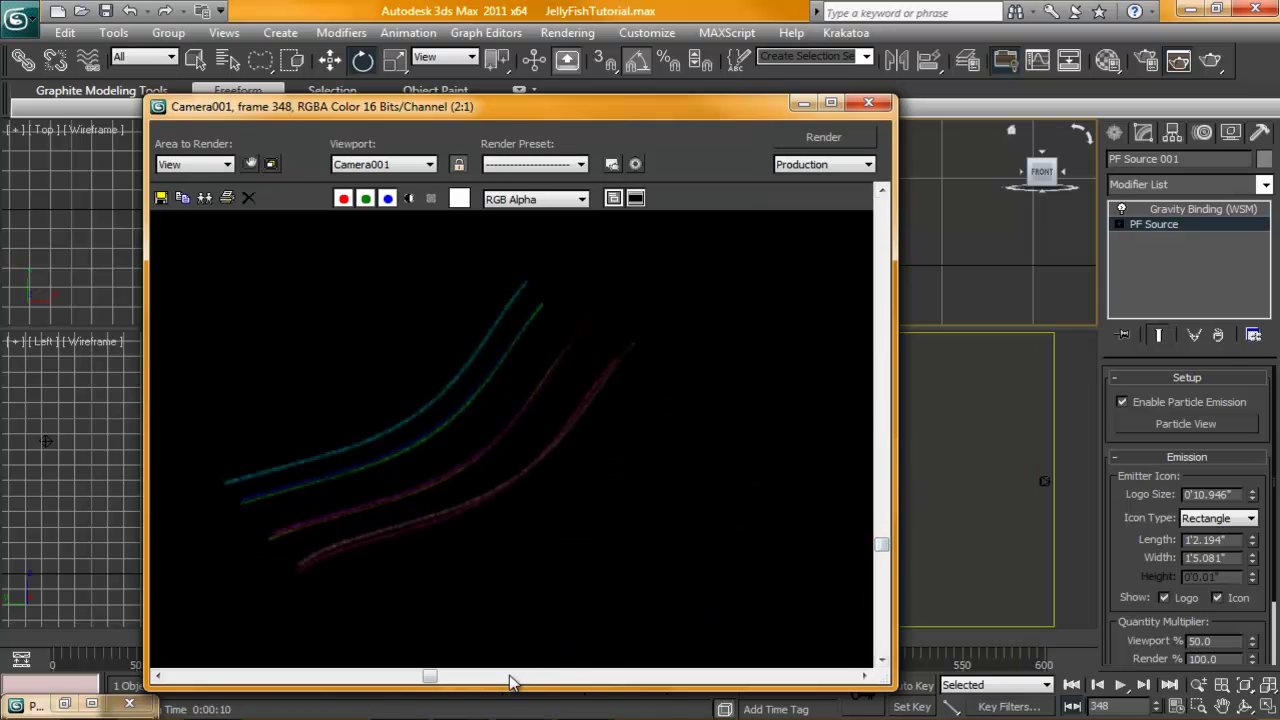
pyautogui.moveTo(437, 680); pyautogui.dragTo(410, 680)
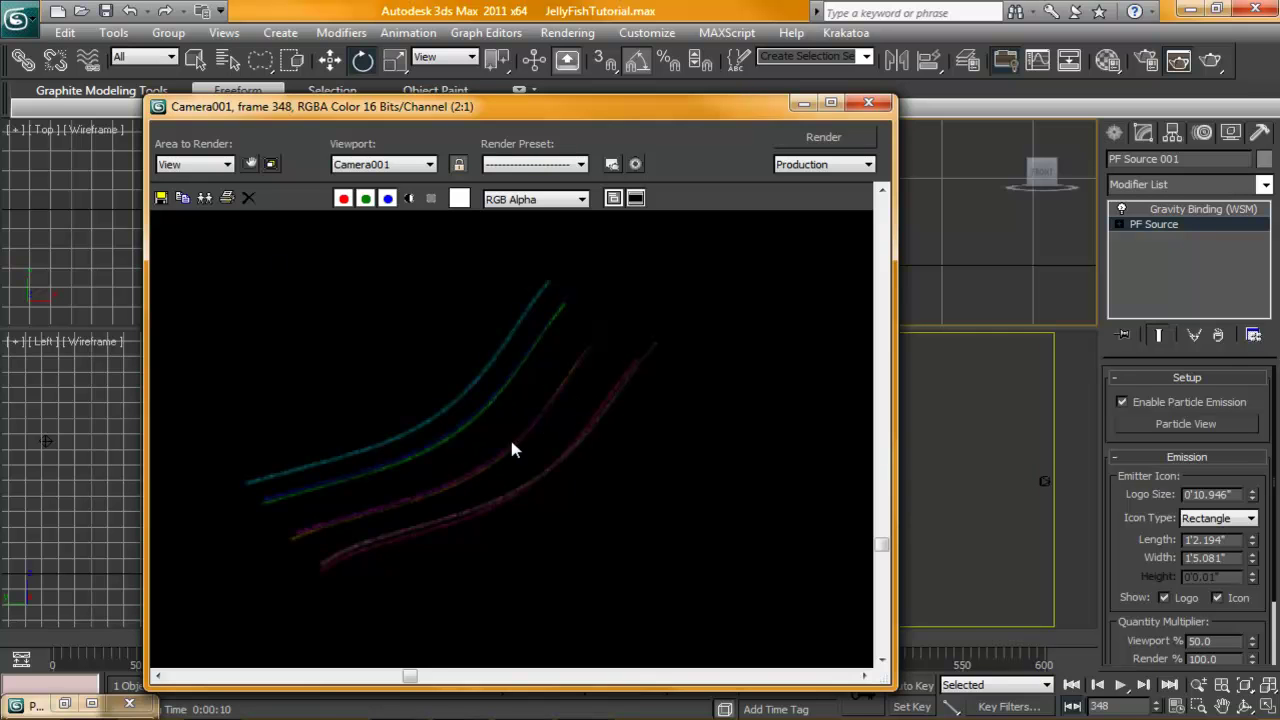
pyautogui.scroll(-2, 511, 450)
pyautogui.scroll(1, 580, 434)
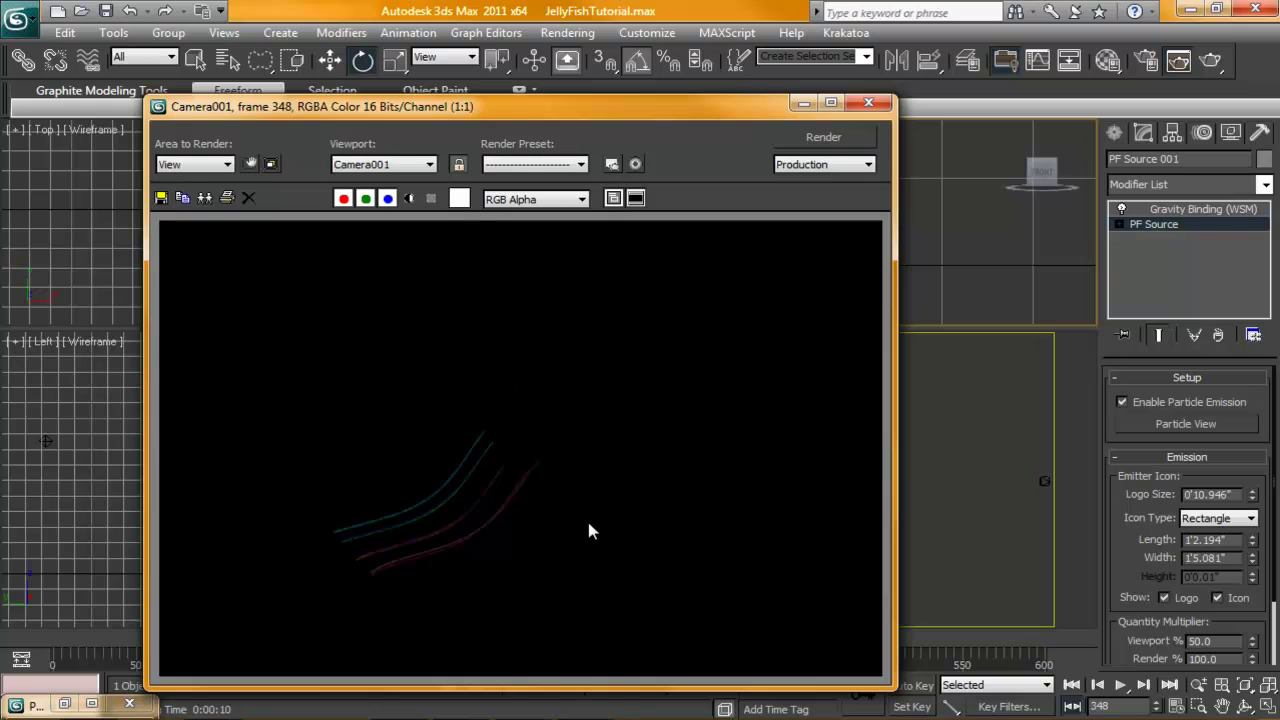
pyautogui.scroll(-1, 632, 463)
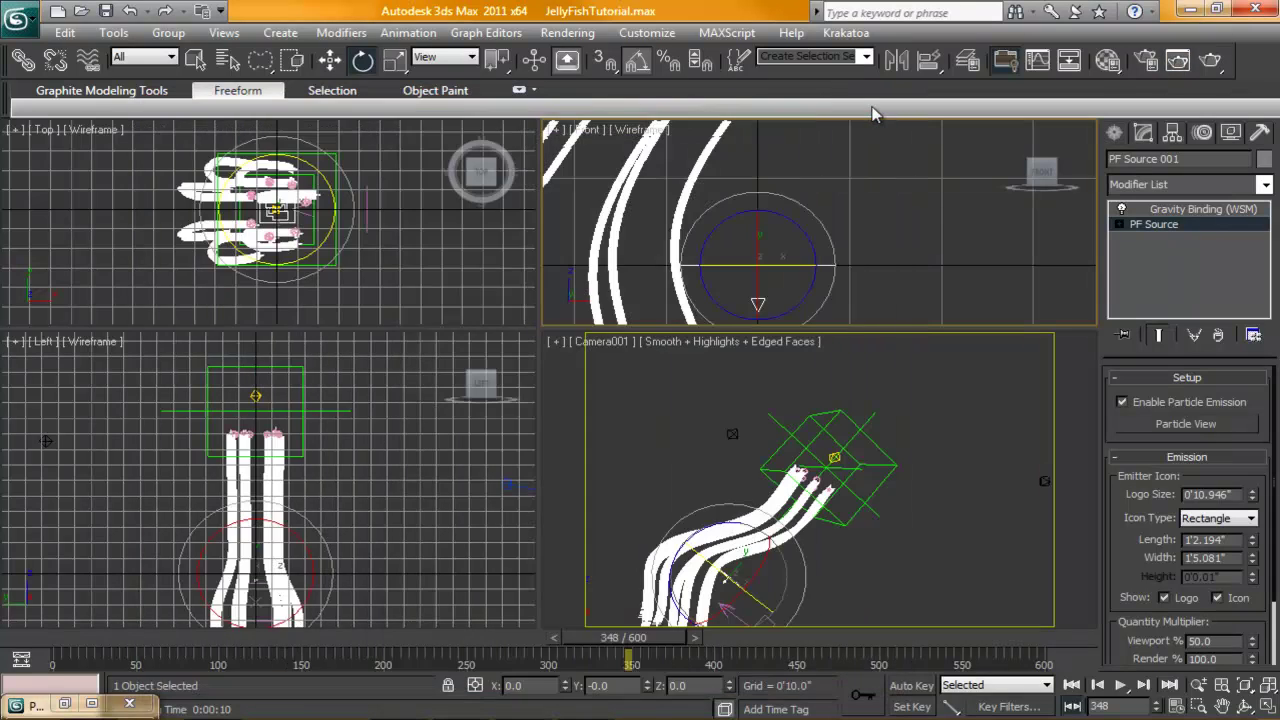
pyautogui.click(868, 102)
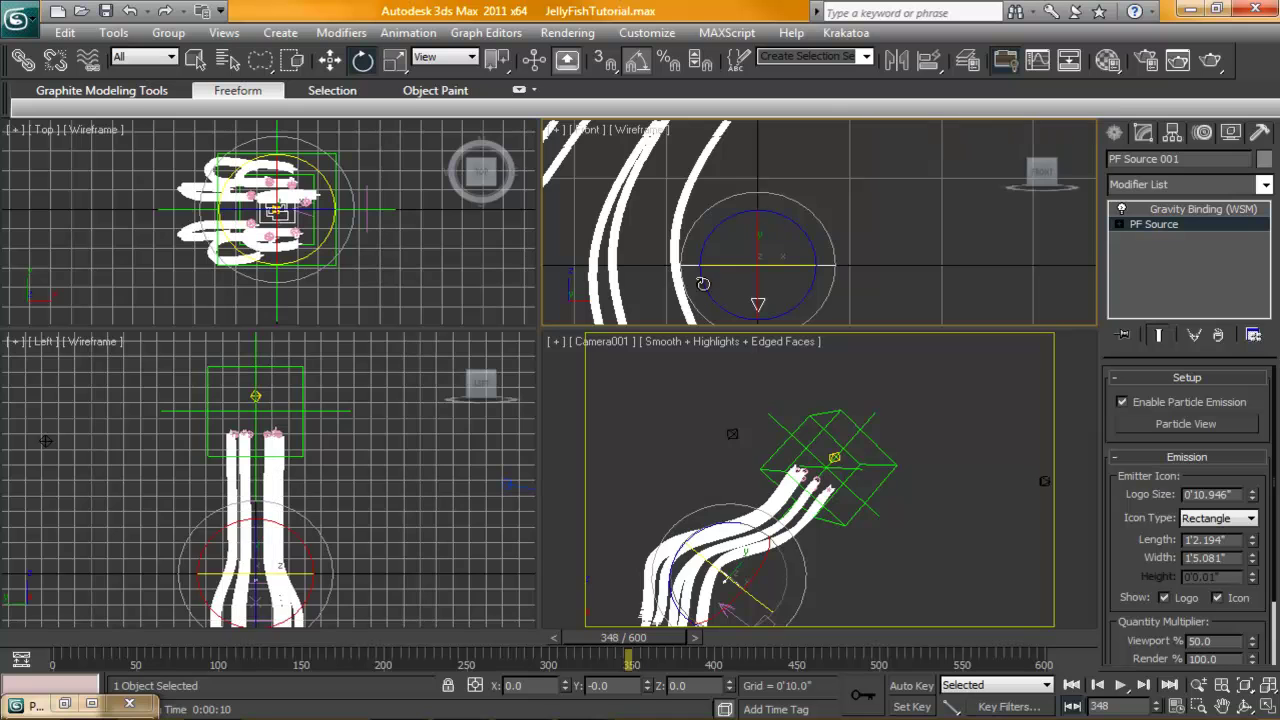
# Step: Set the render output to Tentacles_.png in the Tentacles folder, replacing the existing PNG file
pyautogui.click(568, 32)
pyautogui.click(590, 74)
pyautogui.click(647, 168)
pyautogui.scroll(-5, 922, 285)
pyautogui.scroll(-5, 862, 250)
pyautogui.click(870, 298)
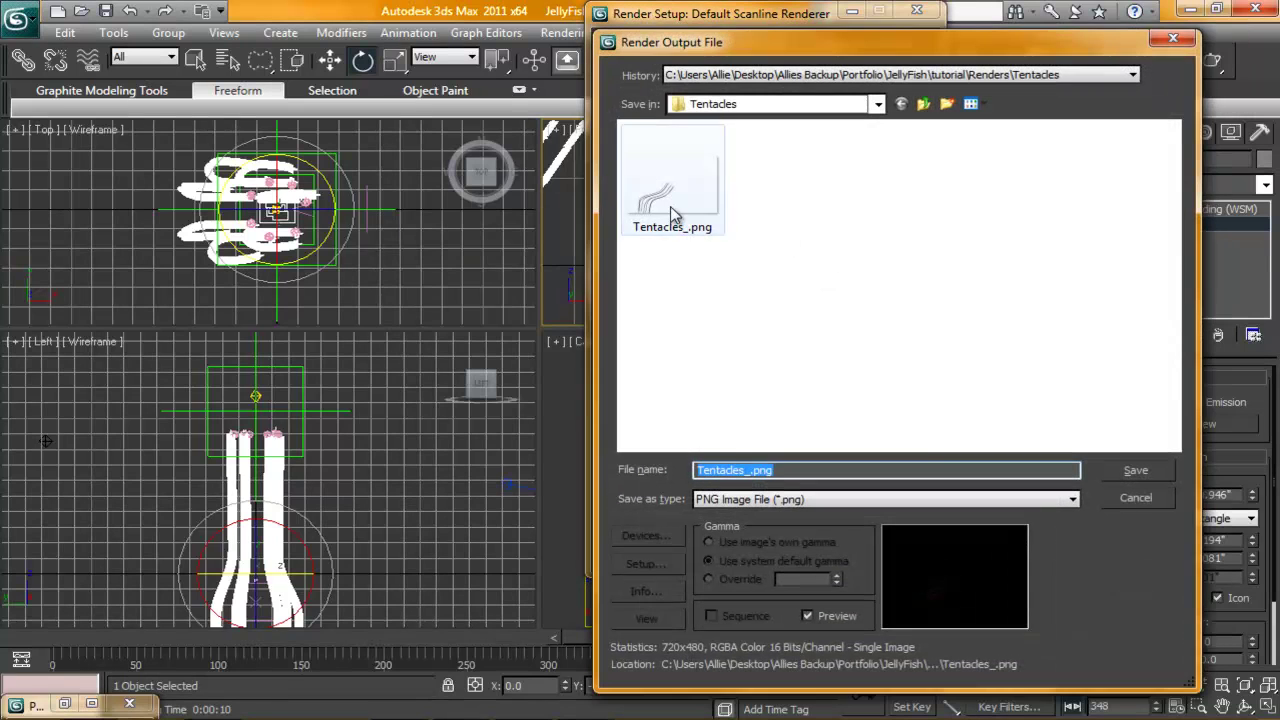
pyautogui.click(666, 195)
pyautogui.click(1135, 471)
pyautogui.click(730, 433)
pyautogui.click(893, 548)
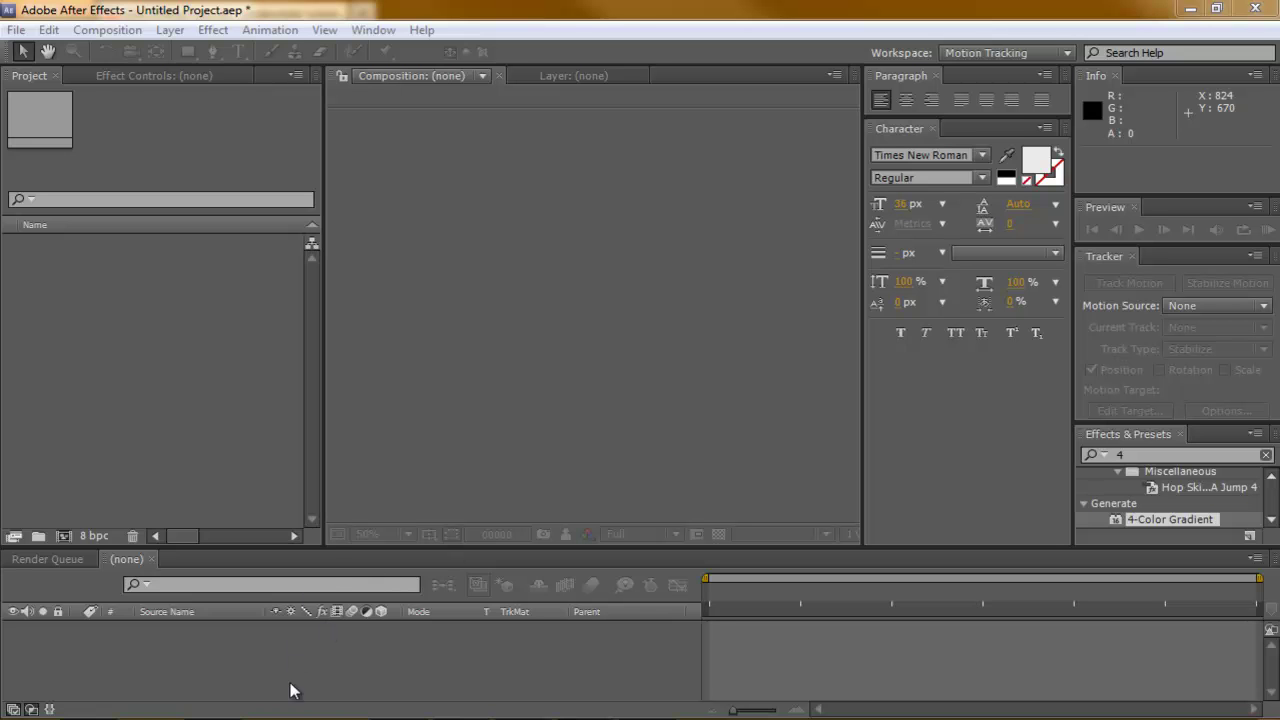
# Step: Switch to Firefox and look over the YouTube tutorial on an underwater scene with light rays and bubbles
pyautogui.moveTo(203, 712)
pyautogui.click(203, 690)
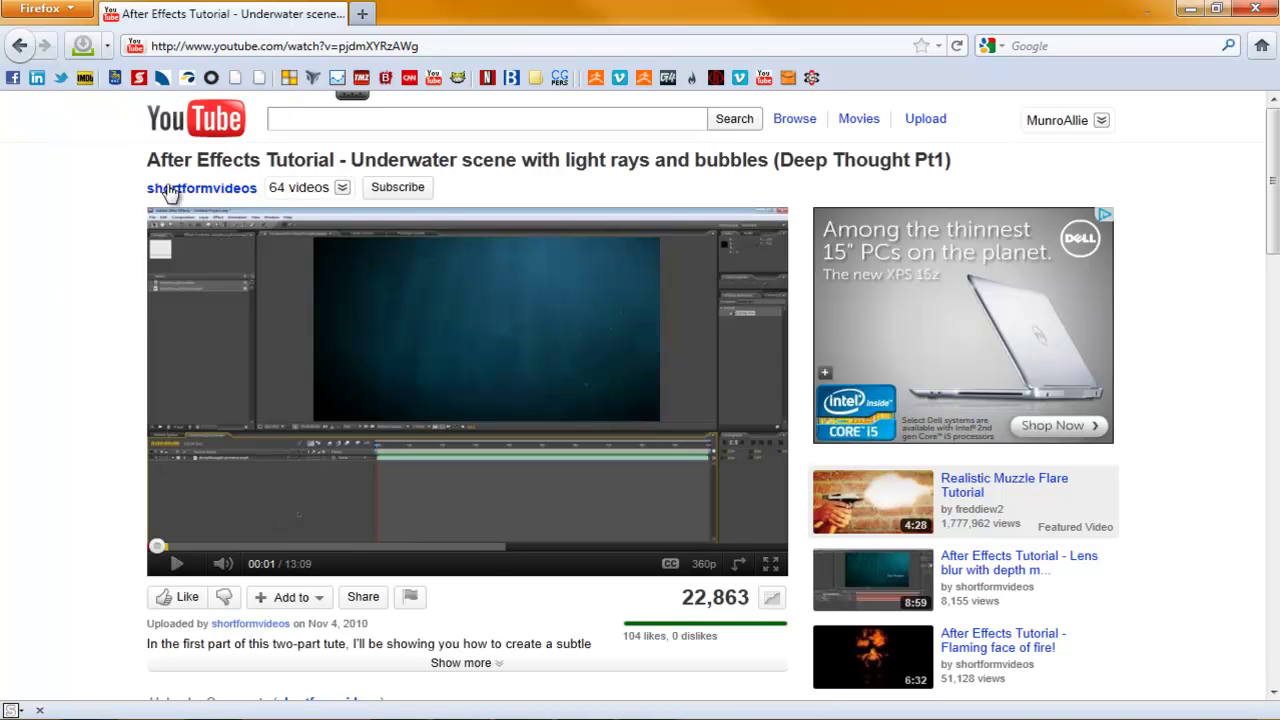
pyautogui.moveTo(1274, 199)
pyautogui.mouseDown()
pyautogui.moveTo(1274, 313)
pyautogui.moveTo(1274, 180)
pyautogui.mouseUp()
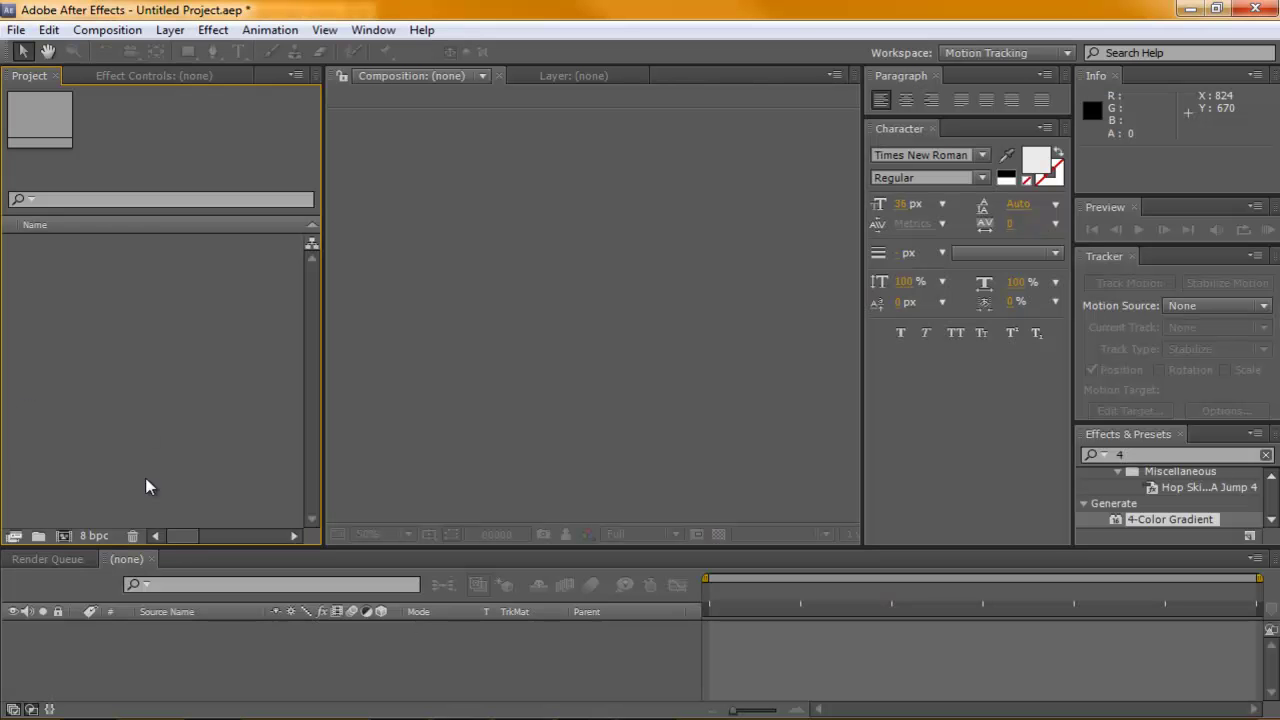
# Step: In After Effects, enlarge the timeline area and create a 720 x 480 px composition at 24 fps with a duration of 600 frames
pyautogui.moveTo(180, 548); pyautogui.dragTo(180, 490)
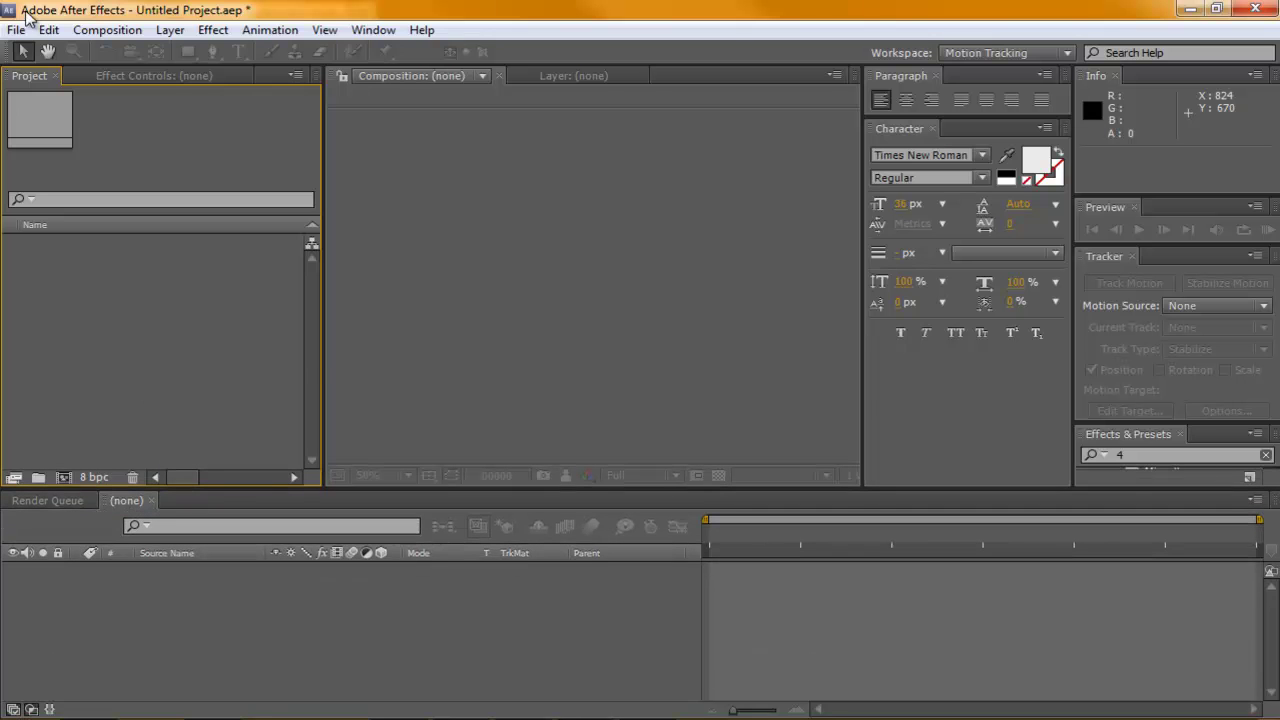
pyautogui.click(82, 31)
pyautogui.click(114, 49)
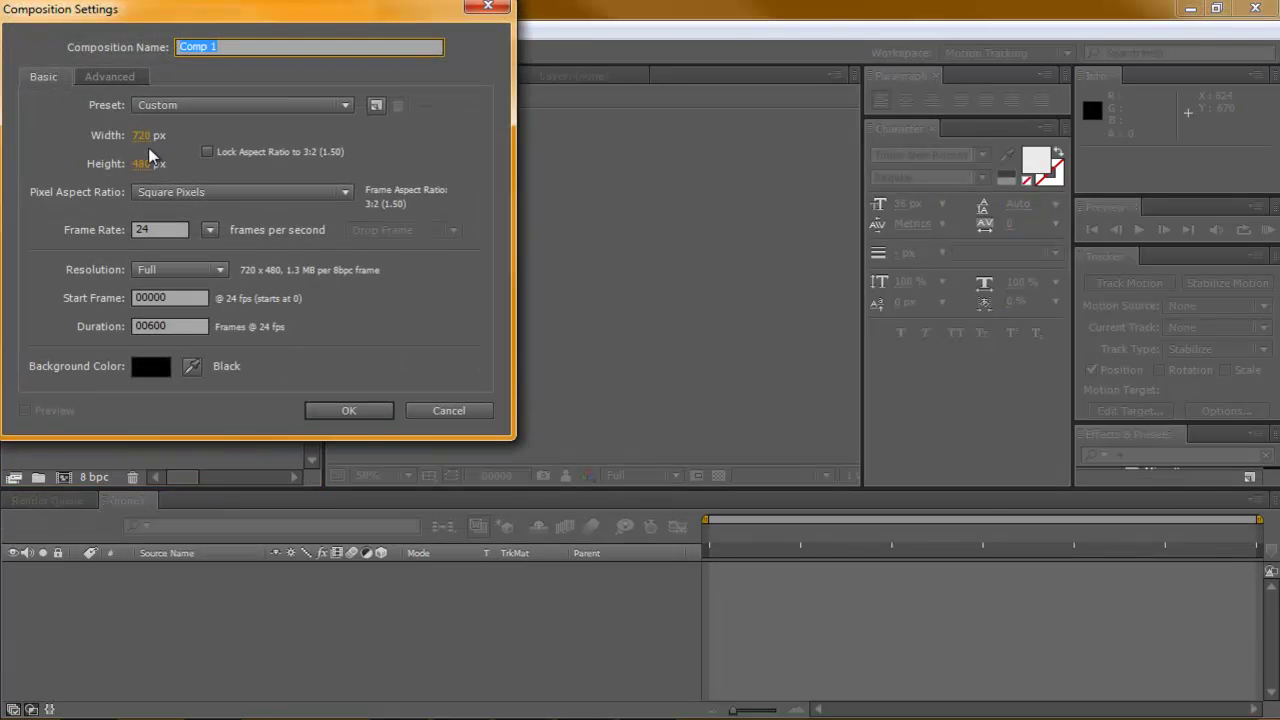
pyautogui.click(362, 410)
pyautogui.click(93, 265)
pyautogui.click(83, 244)
pyautogui.click(170, 30)
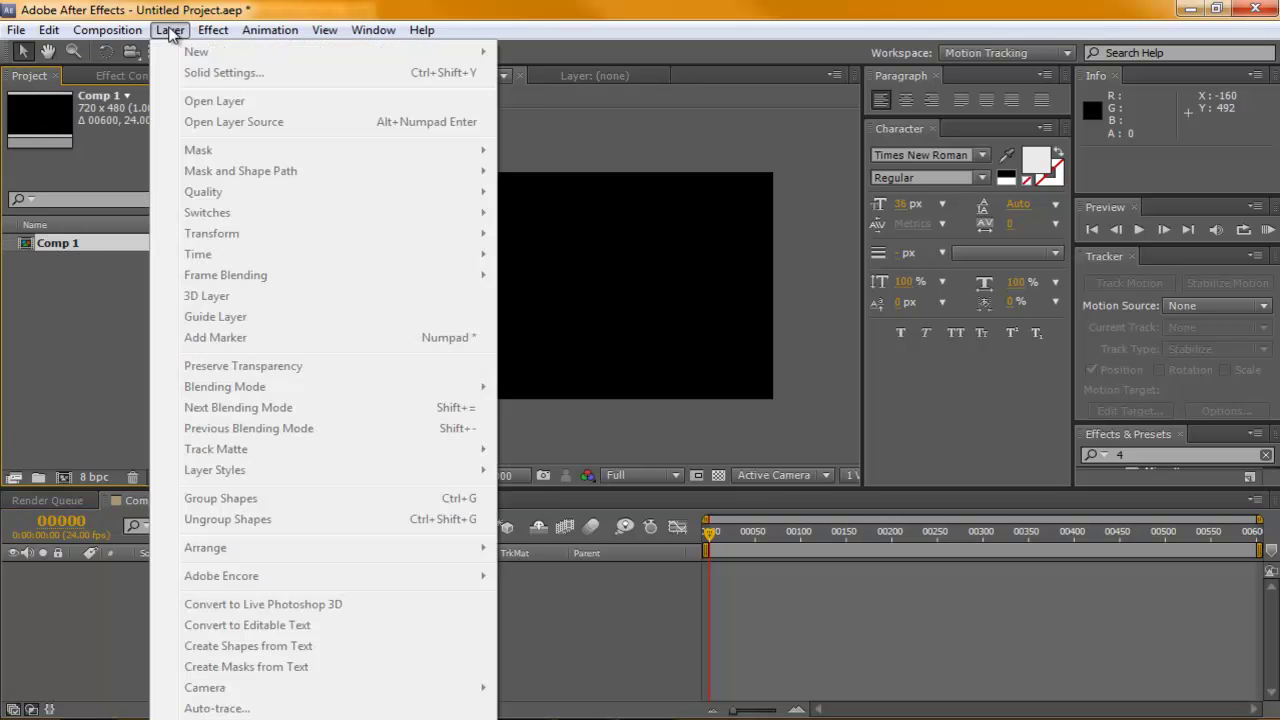
pyautogui.click(83, 290)
pyautogui.click(74, 243)
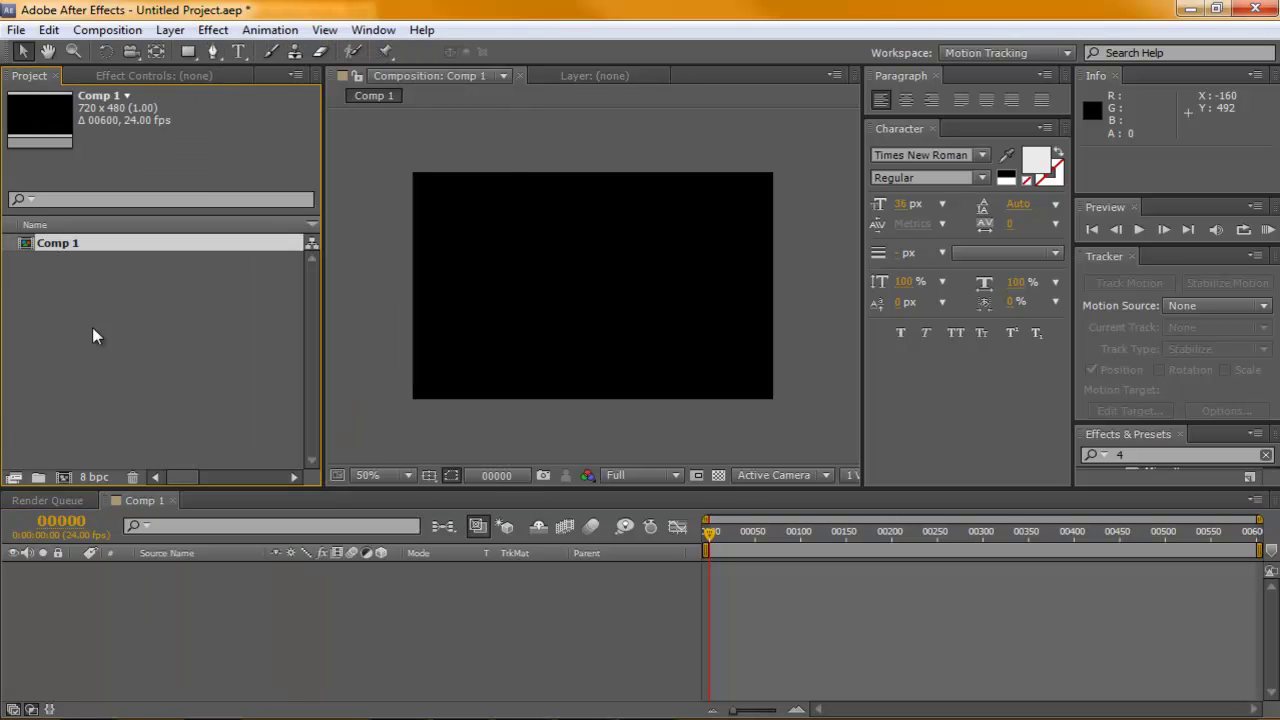
pyautogui.click(170, 30)
# Step: Add a black solid layer matching the 720 x 480 px composition size to Comp 1
pyautogui.click(110, 651)
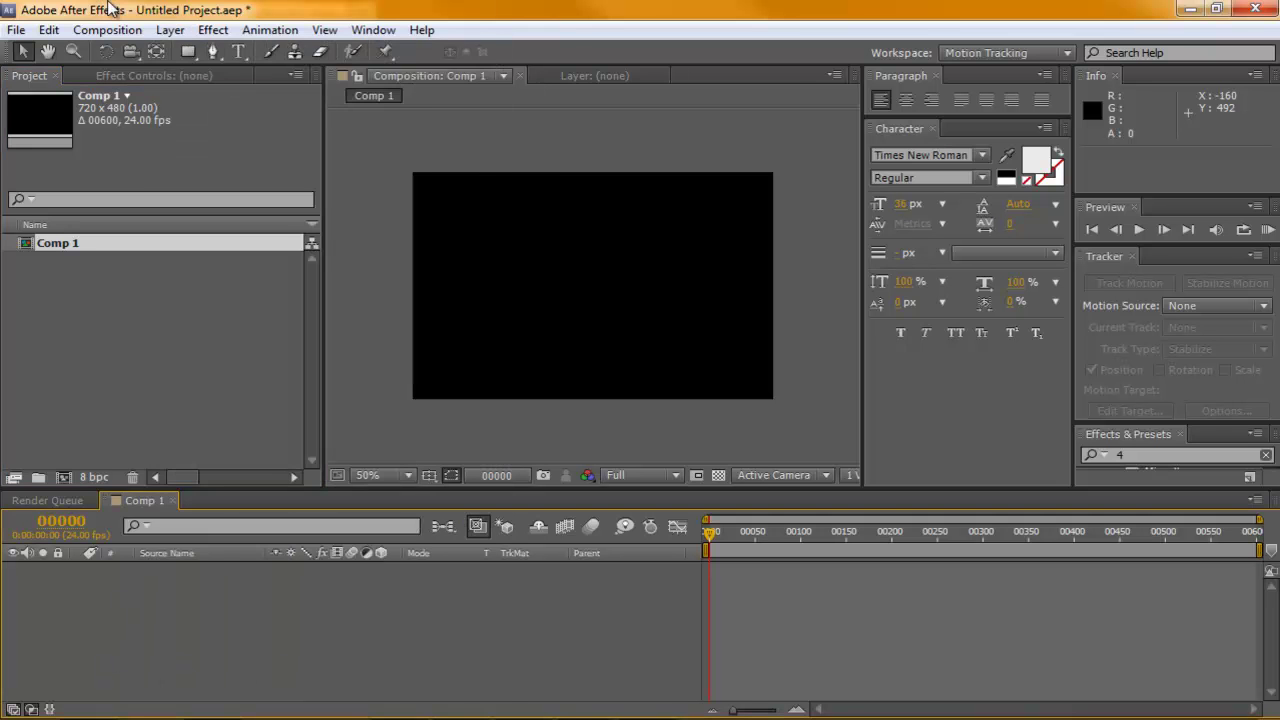
pyautogui.click(170, 30)
pyautogui.moveTo(210, 52)
pyautogui.click(545, 72)
pyautogui.click(228, 262)
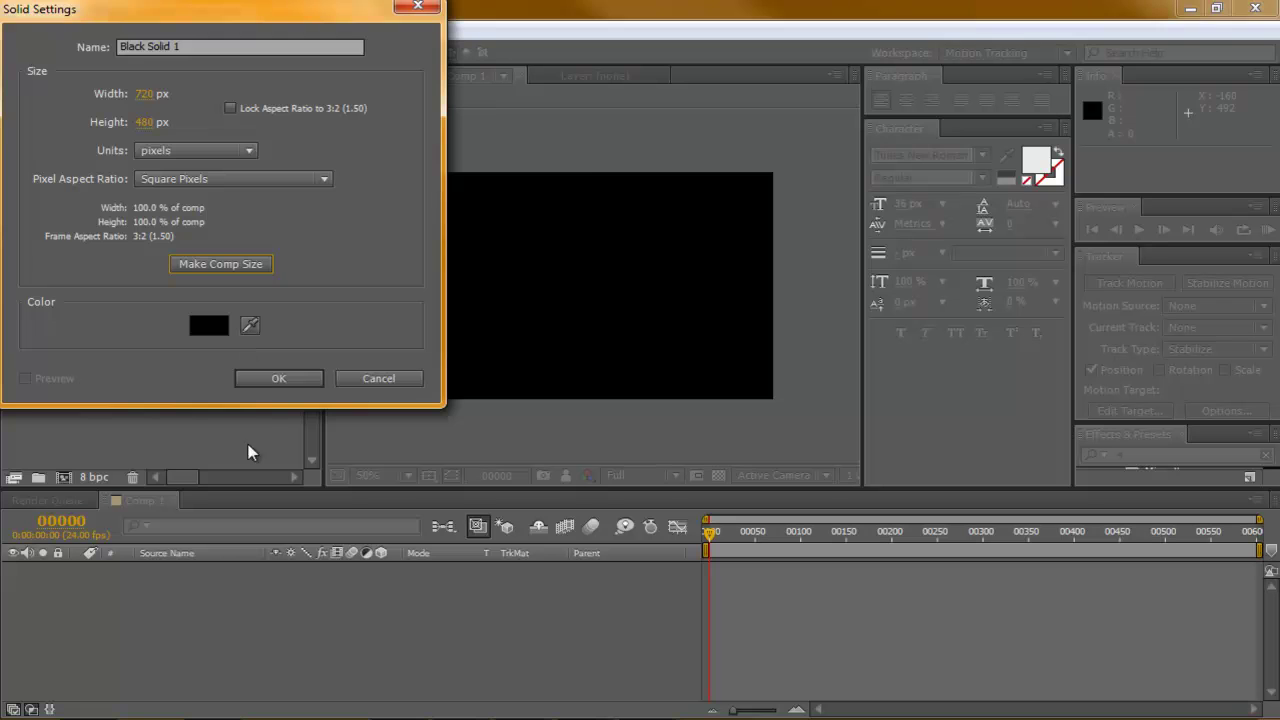
pyautogui.click(277, 380)
# Step: Find the 4-Color Gradient effect and apply it to the black solid layer
pyautogui.click(1145, 455)
pyautogui.write('c')
pyautogui.write(' co')
pyautogui.press('BackSpace')
pyautogui.press('BackSpace')
pyautogui.press('BackSpace')
pyautogui.press('BackSpace')
pyautogui.write('4-c')
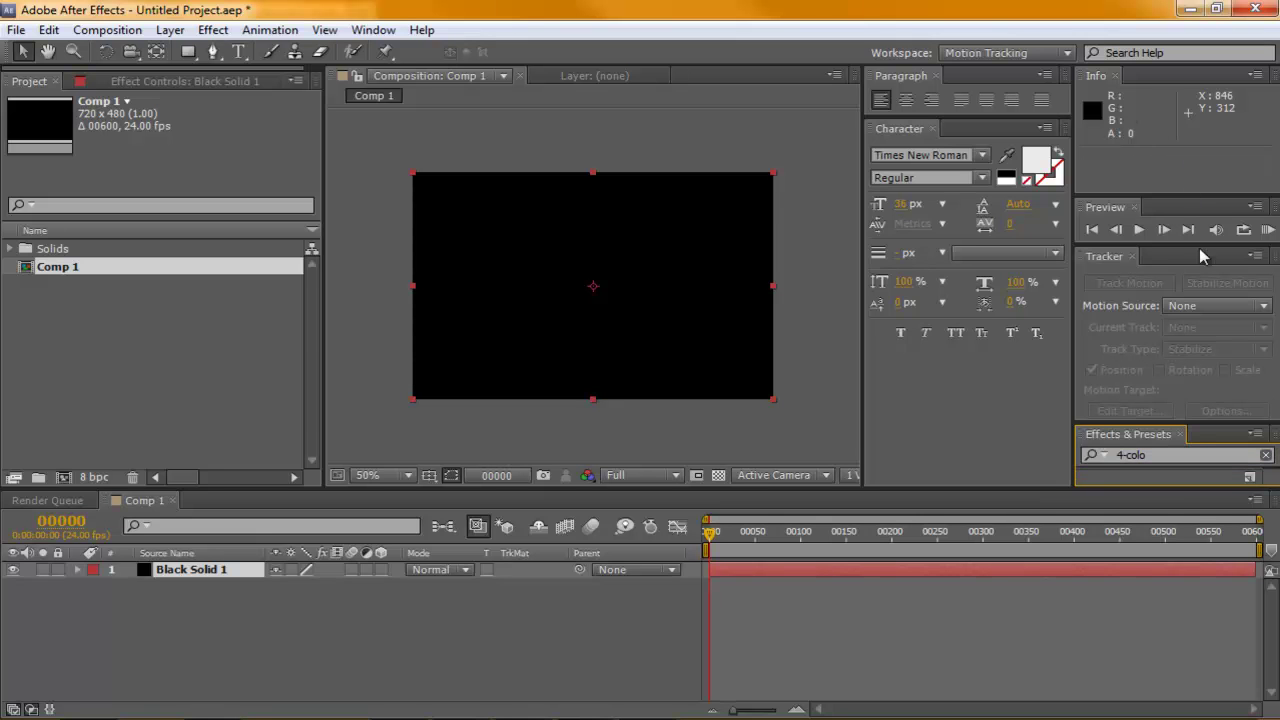
pyautogui.moveTo(1191, 425); pyautogui.dragTo(1189, 312)
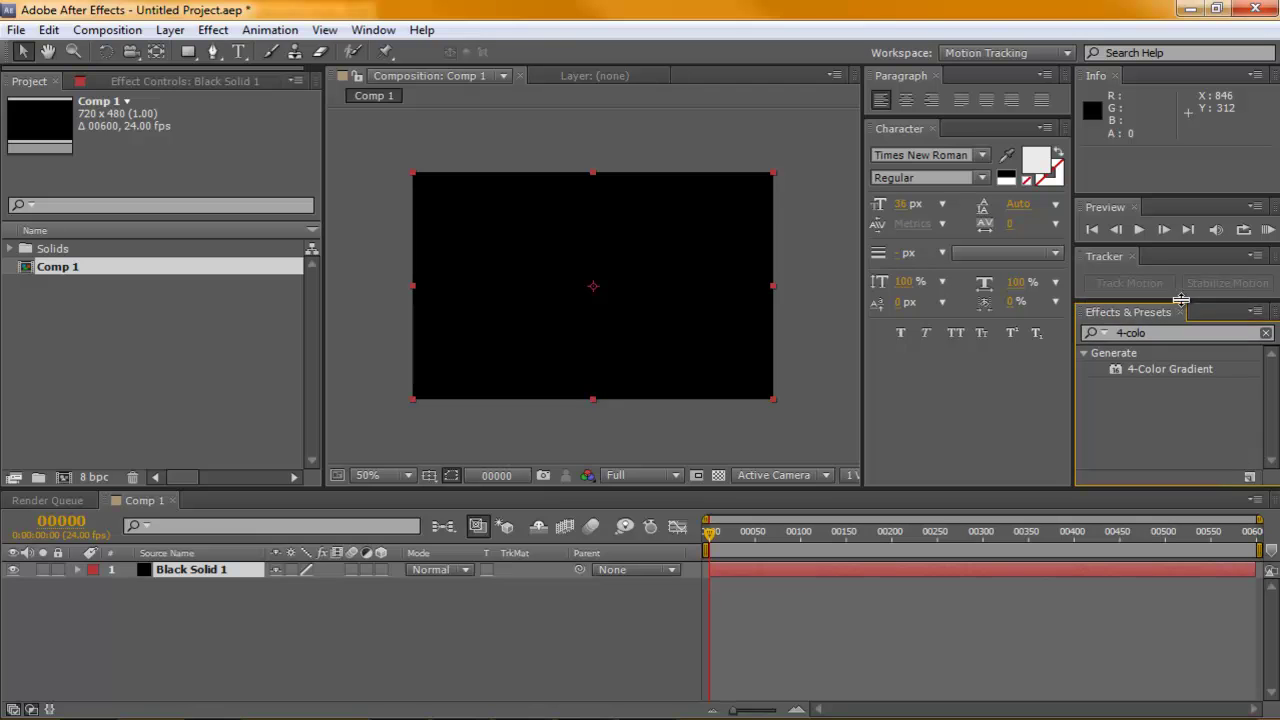
pyautogui.moveTo(1141, 405); pyautogui.dragTo(170, 572)
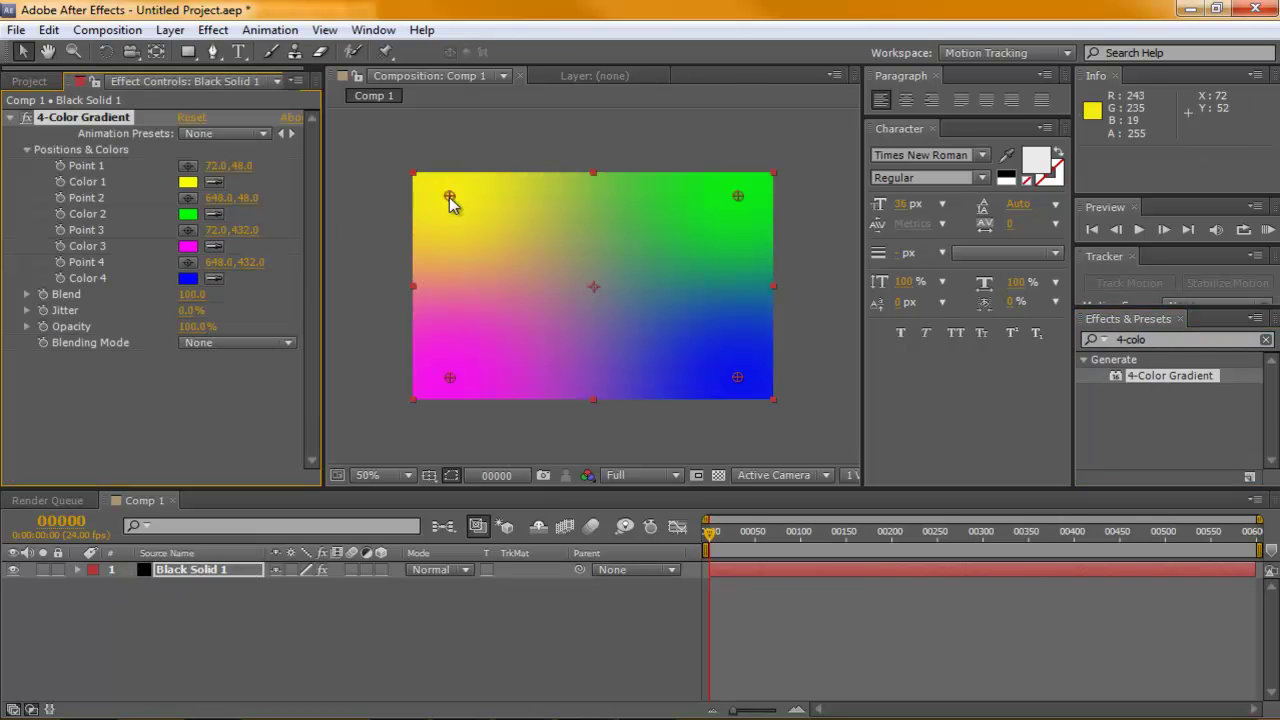
# Step: Set Color 1 of the 4-Color Gradient to a muted green, 3B674C
pyautogui.click(184, 183)
pyautogui.moveTo(303, 245); pyautogui.dragTo(300, 197)
pyautogui.moveTo(171, 177); pyautogui.dragTo(136, 158)
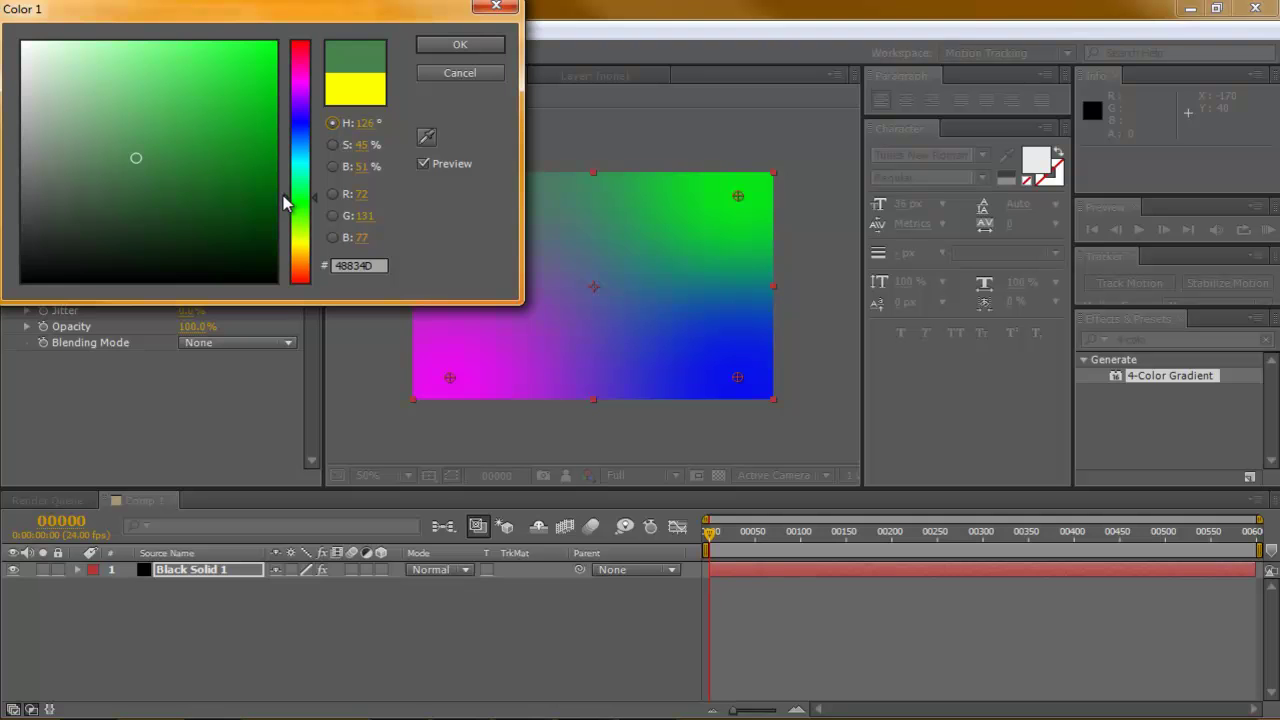
pyautogui.moveTo(288, 197)
pyautogui.mouseDown()
pyautogui.moveTo(289, 130)
pyautogui.moveTo(285, 206)
pyautogui.mouseUp()
pyautogui.moveTo(133, 156); pyautogui.dragTo(130, 184)
pyautogui.moveTo(286, 200)
pyautogui.mouseDown()
pyautogui.moveTo(291, 216)
pyautogui.moveTo(290, 193)
pyautogui.mouseUp()
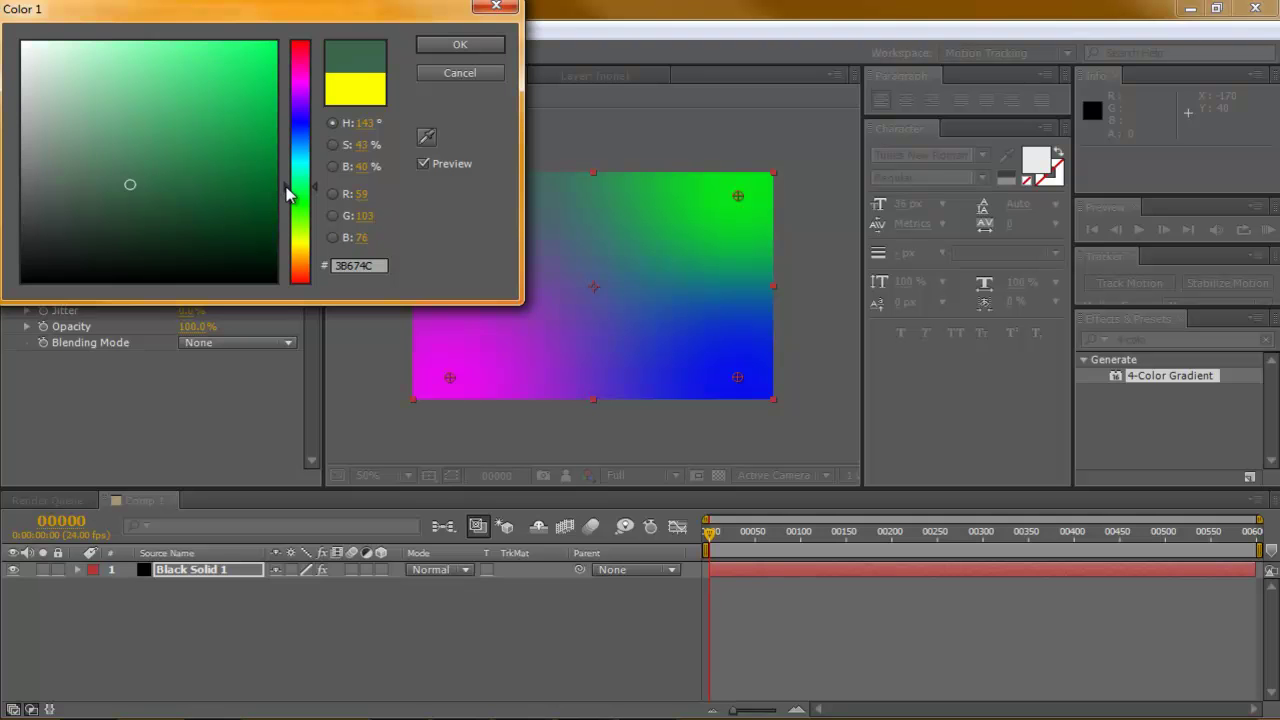
pyautogui.click(456, 43)
# Step: Sample the Color 1 green into Color 2, Color 3 and Color 4 so all four gradient colors match
pyautogui.click(213, 215)
pyautogui.click(188, 181)
pyautogui.click(213, 247)
pyautogui.click(196, 222)
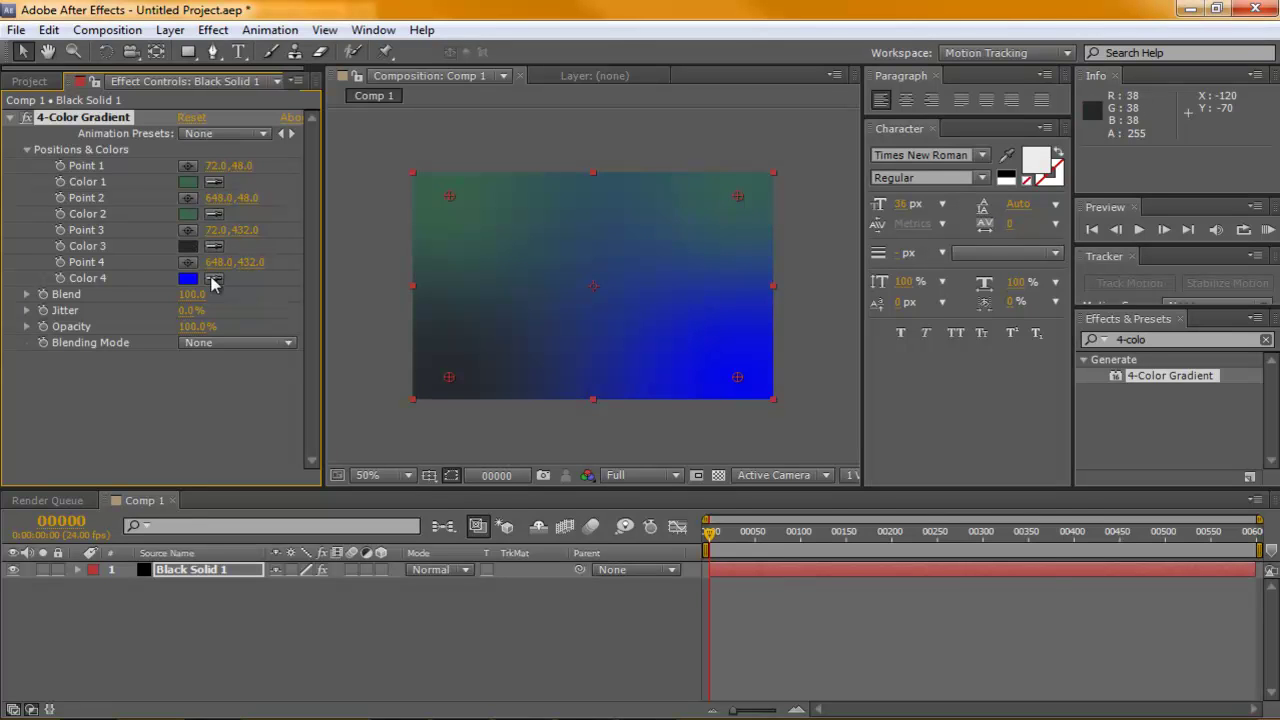
pyautogui.click(213, 279)
pyautogui.click(188, 214)
pyautogui.click(213, 247)
pyautogui.click(190, 278)
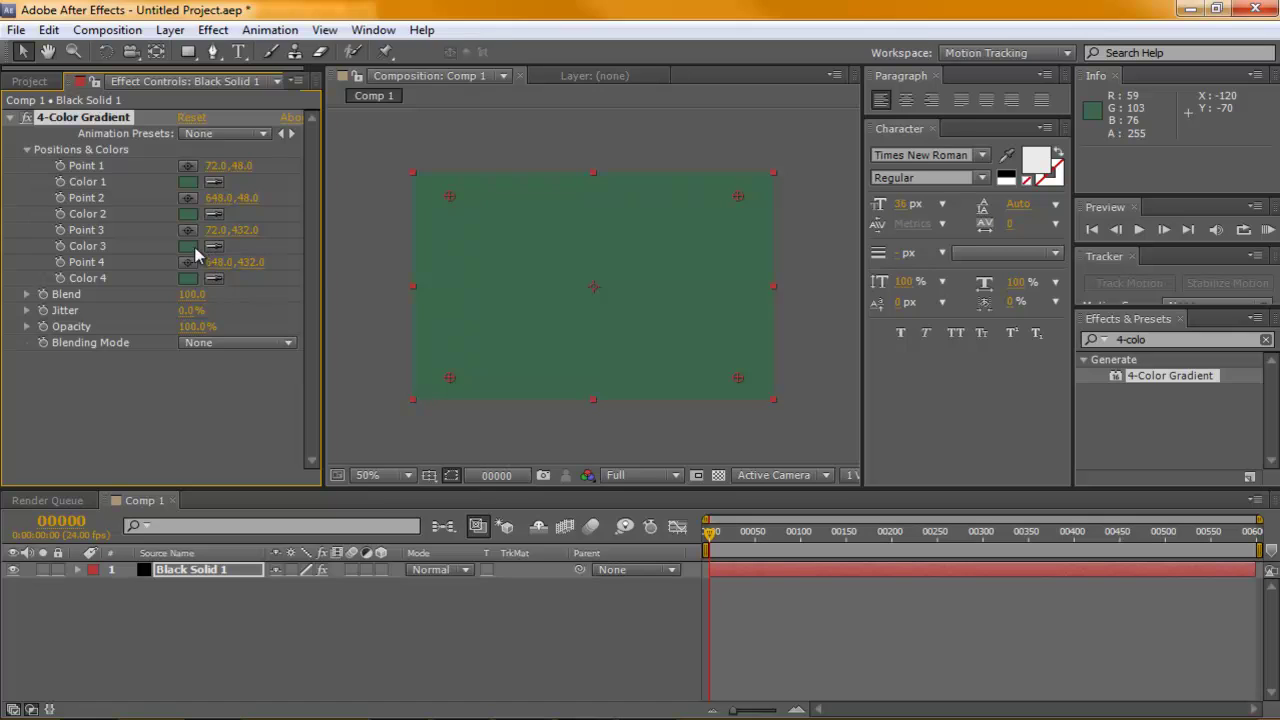
# Step: Set the gradient's Color 3 to near-black 0A110D and raise its Blend to 151
pyautogui.click(188, 246)
pyautogui.moveTo(166, 217)
pyautogui.mouseDown()
pyautogui.moveTo(200, 209)
pyautogui.moveTo(134, 194)
pyautogui.moveTo(181, 259)
pyautogui.moveTo(94, 251)
pyautogui.moveTo(93, 271)
pyautogui.moveTo(123, 254)
pyautogui.moveTo(126, 265)
pyautogui.mouseUp()
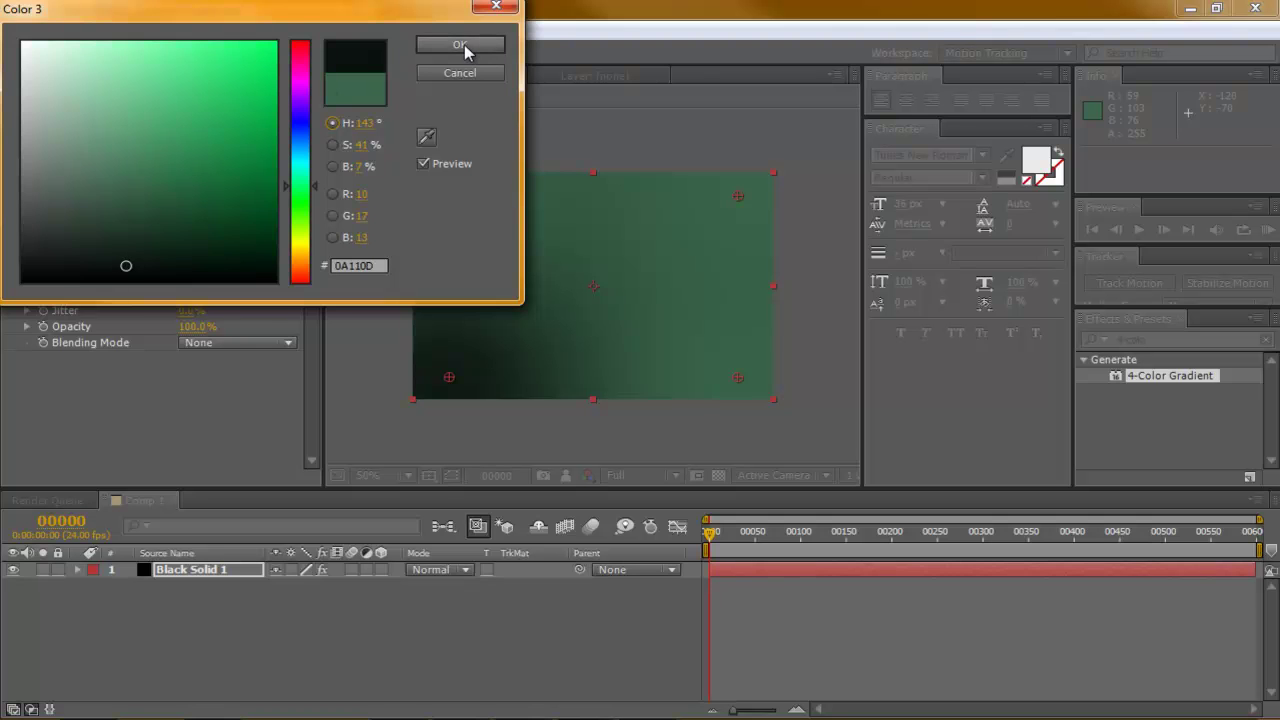
pyautogui.click(462, 45)
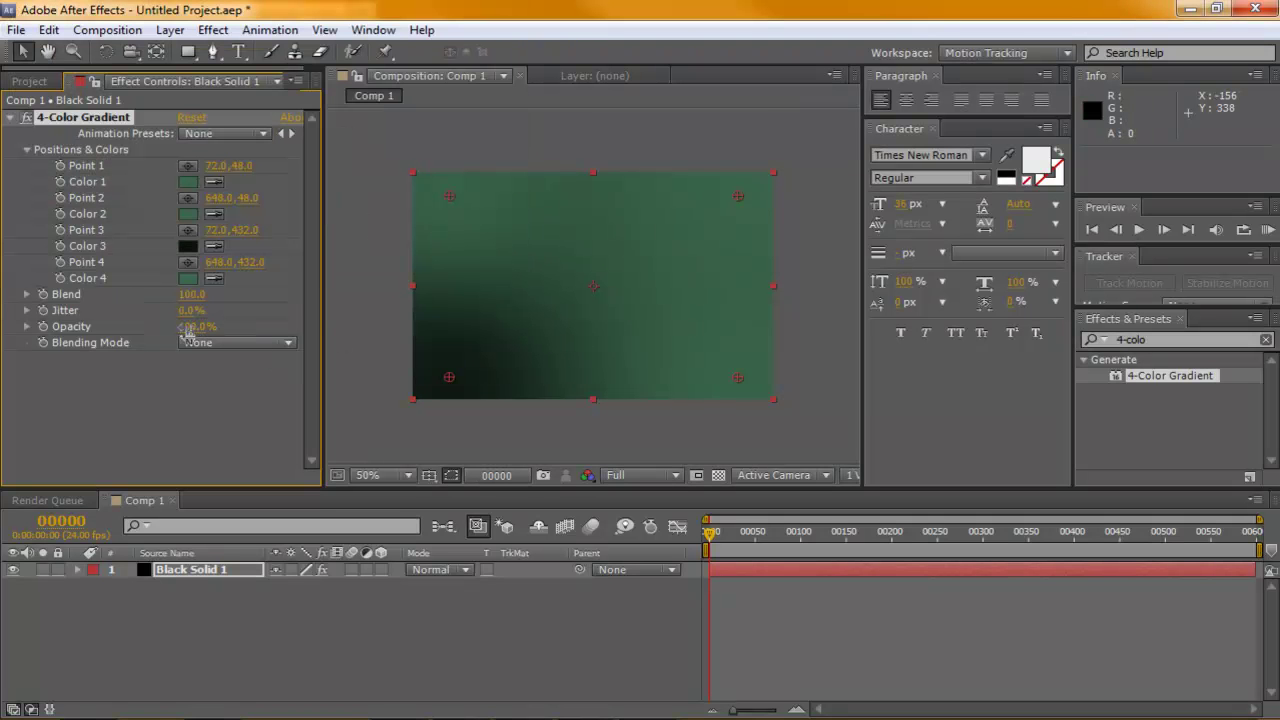
pyautogui.moveTo(221, 292); pyautogui.dragTo(286, 287)
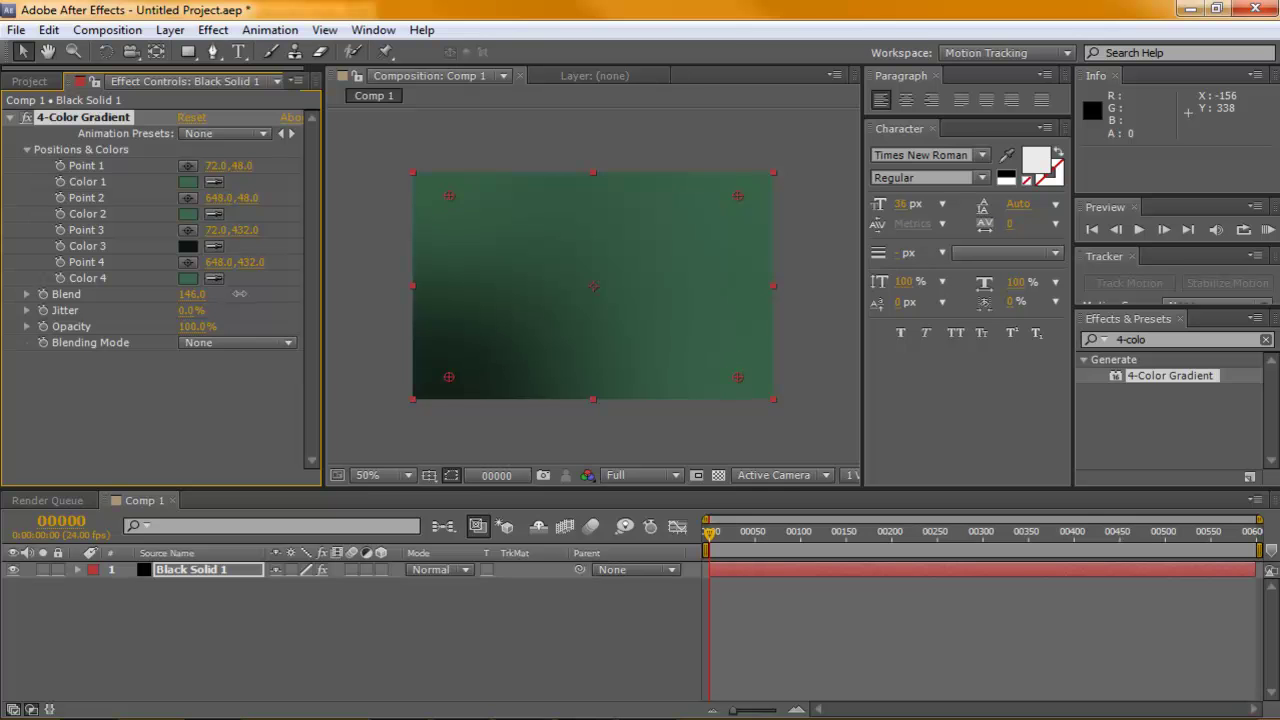
# Step: Darken the gradient's Color 1 to a deep green
pyautogui.click(188, 182)
pyautogui.moveTo(240, 145)
pyautogui.mouseDown()
pyautogui.moveTo(114, 114)
pyautogui.moveTo(71, 174)
pyautogui.moveTo(75, 193)
pyautogui.mouseUp()
pyautogui.moveTo(217, 20); pyautogui.dragTo(911, 288)
pyautogui.moveTo(732, 482)
pyautogui.mouseDown()
pyautogui.moveTo(809, 491)
pyautogui.moveTo(795, 491)
pyautogui.mouseUp()
pyautogui.click(1128, 311)
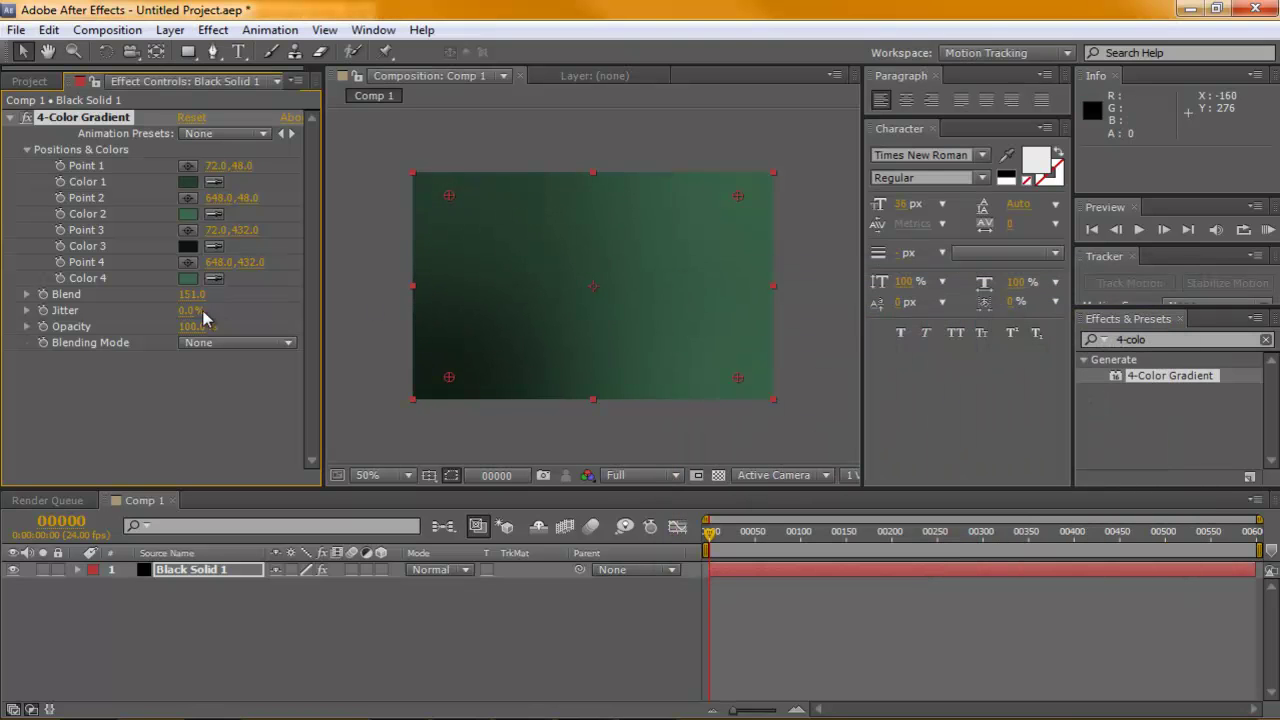
# Step: Fine-tune the green shade of the gradient's Color 4
pyautogui.click(187, 278)
pyautogui.moveTo(844, 422)
pyautogui.mouseDown()
pyautogui.moveTo(829, 397)
pyautogui.moveTo(817, 417)
pyautogui.moveTo(837, 426)
pyautogui.moveTo(821, 421)
pyautogui.mouseUp()
pyautogui.moveTo(831, 298)
pyautogui.mouseDown()
pyautogui.moveTo(235, 397)
pyautogui.moveTo(231, 417)
pyautogui.mouseUp()
pyautogui.click(211, 551)
pyautogui.moveTo(211, 551)
pyautogui.mouseDown()
pyautogui.moveTo(198, 579)
pyautogui.moveTo(203, 566)
pyautogui.mouseUp()
pyautogui.click(528, 431)
# Step: Lighten the gradient's Color 2 to green 579C72
pyautogui.click(187, 214)
pyautogui.moveTo(191, 535)
pyautogui.mouseDown()
pyautogui.moveTo(204, 509)
pyautogui.moveTo(202, 520)
pyautogui.mouseUp()
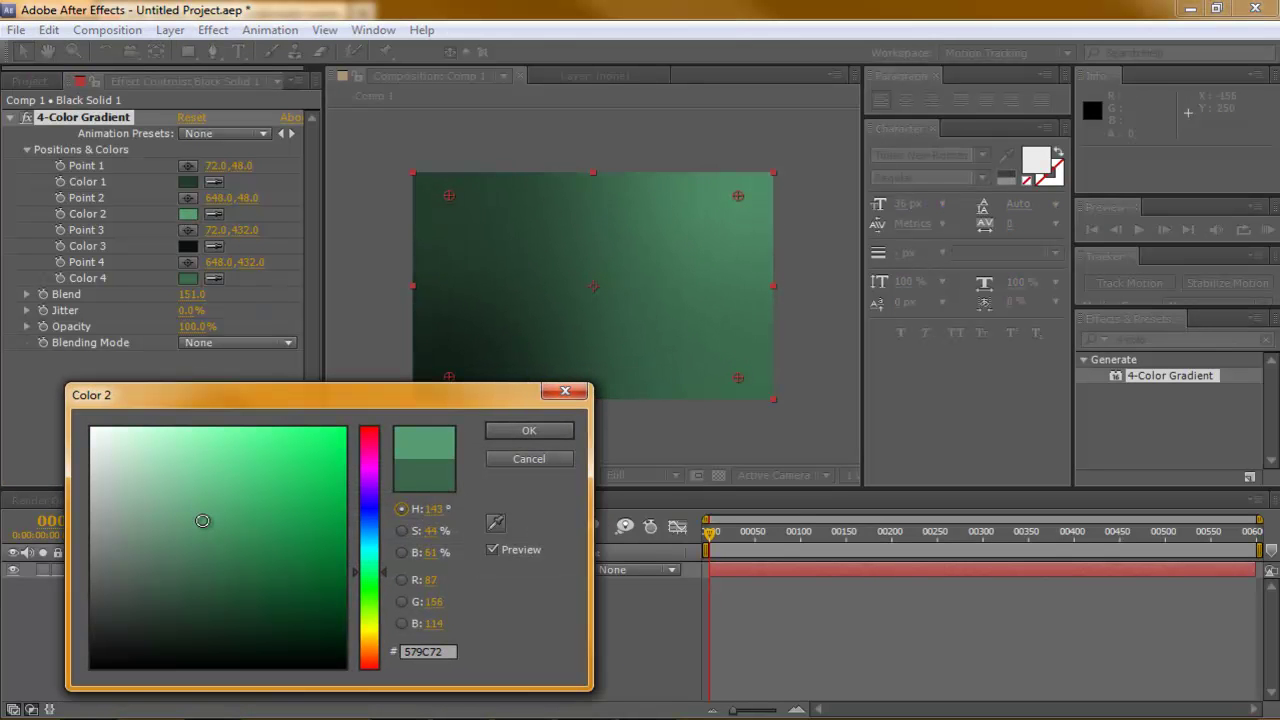
pyautogui.click(528, 431)
# Step: Set the gradient's Blend to 170 and collapse the 4-Color Gradient settings
pyautogui.moveTo(190, 294); pyautogui.dragTo(165, 314)
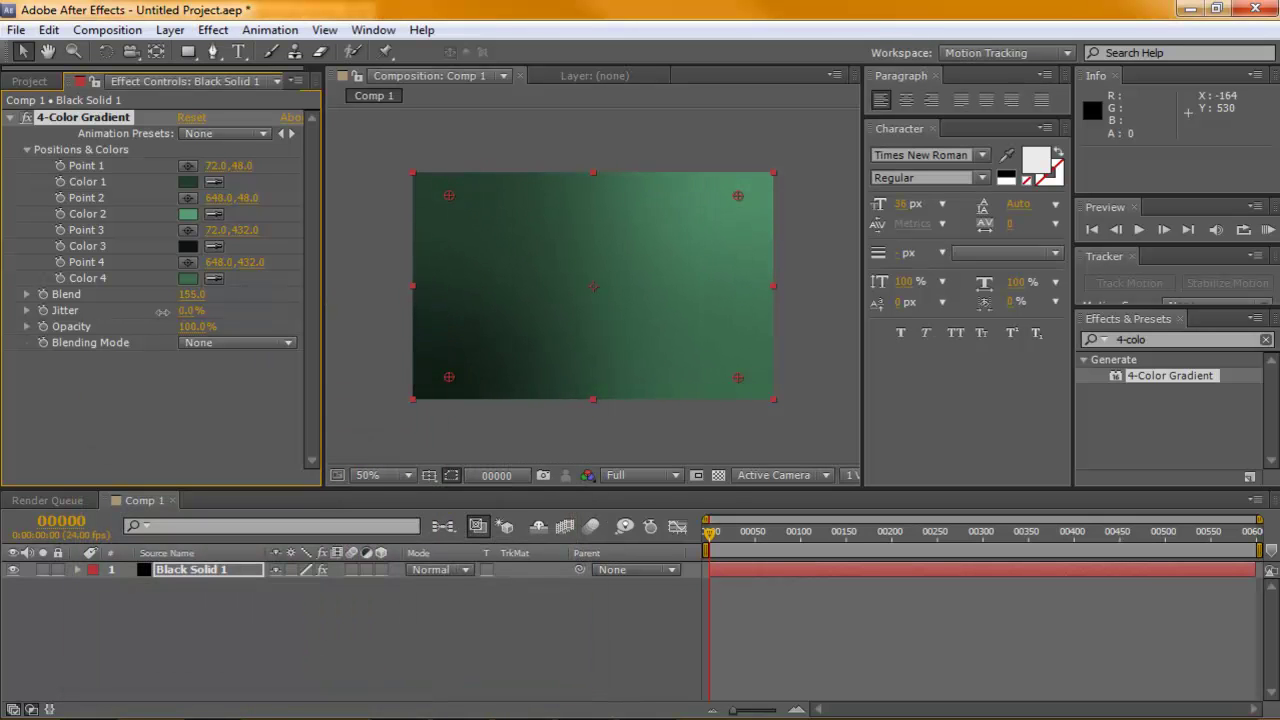
pyautogui.click(181, 432)
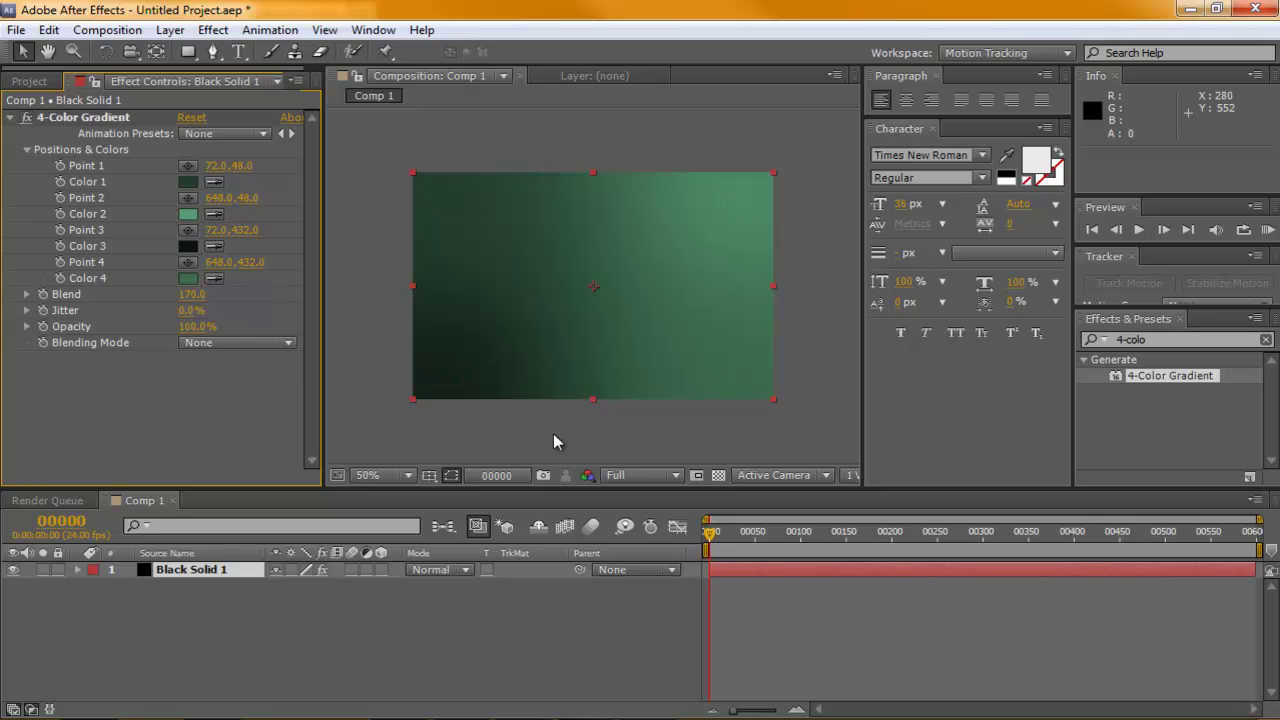
pyautogui.click(551, 433)
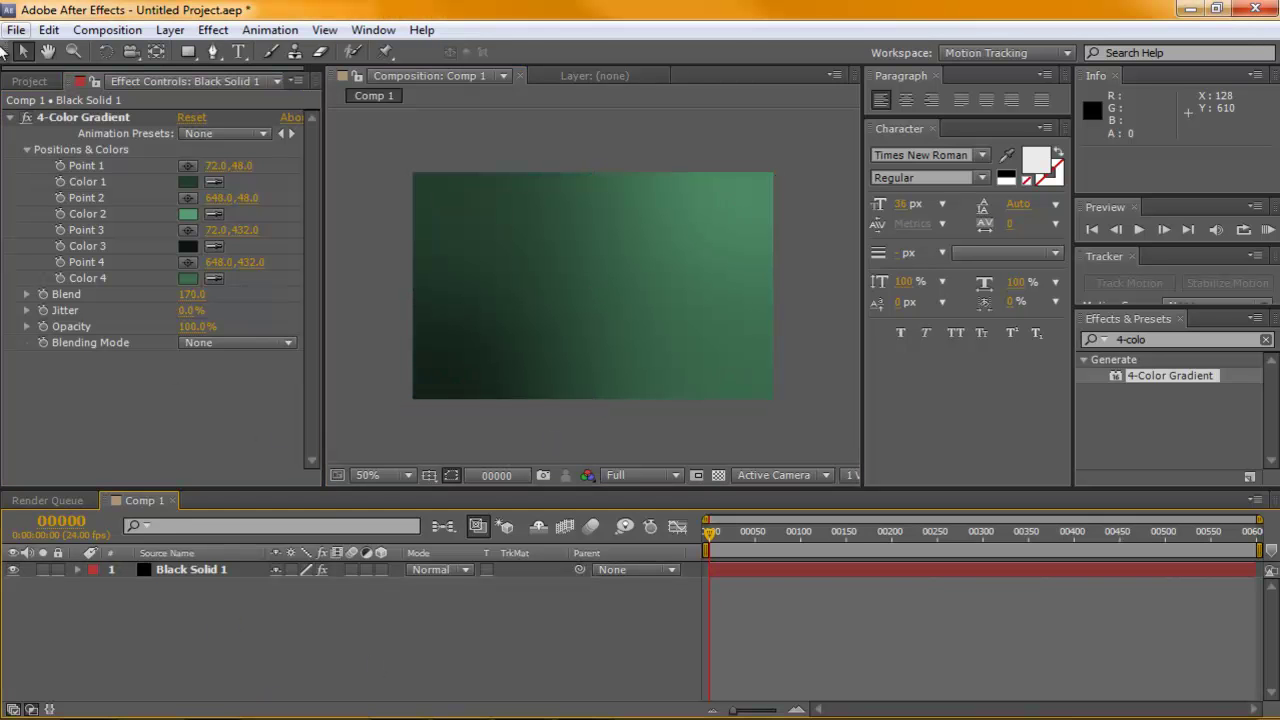
pyautogui.click(10, 117)
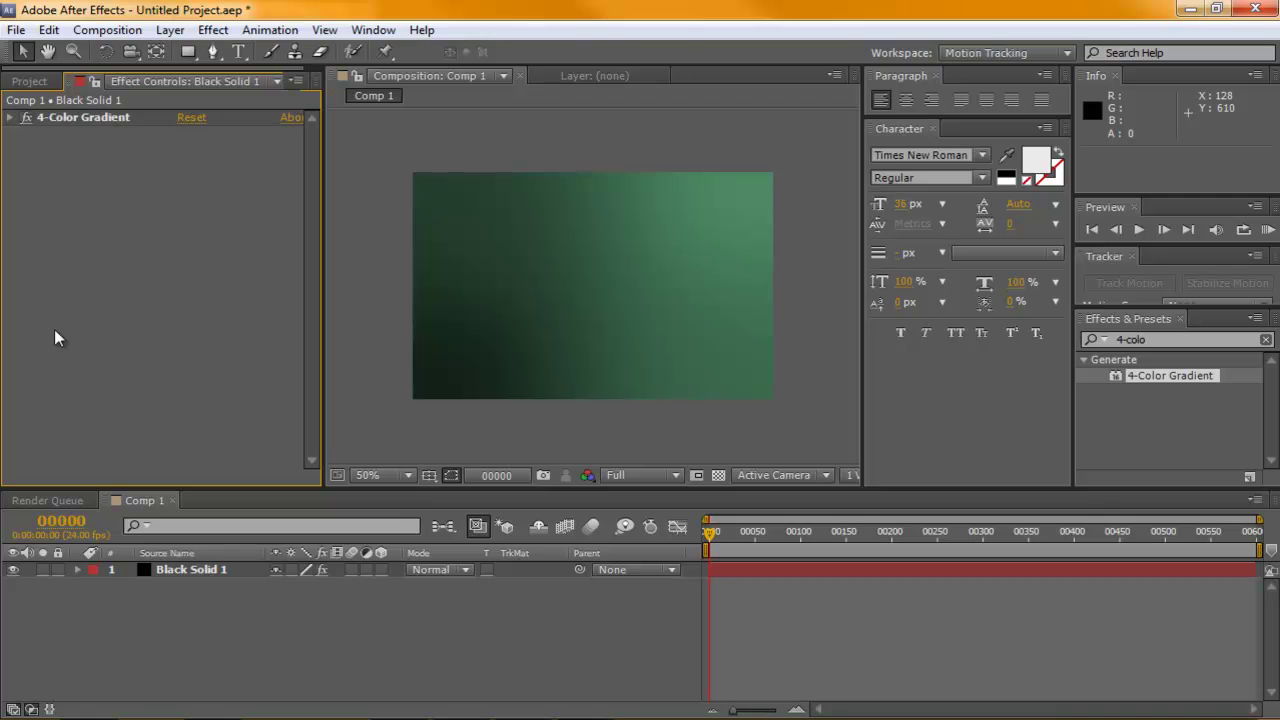
# Step: Add a second black solid layer, Black Solid 2, at 720 x 480 px above the gradient layer
pyautogui.click(213, 30)
pyautogui.moveTo(170, 30)
pyautogui.moveTo(178, 52)
pyautogui.click(566, 67)
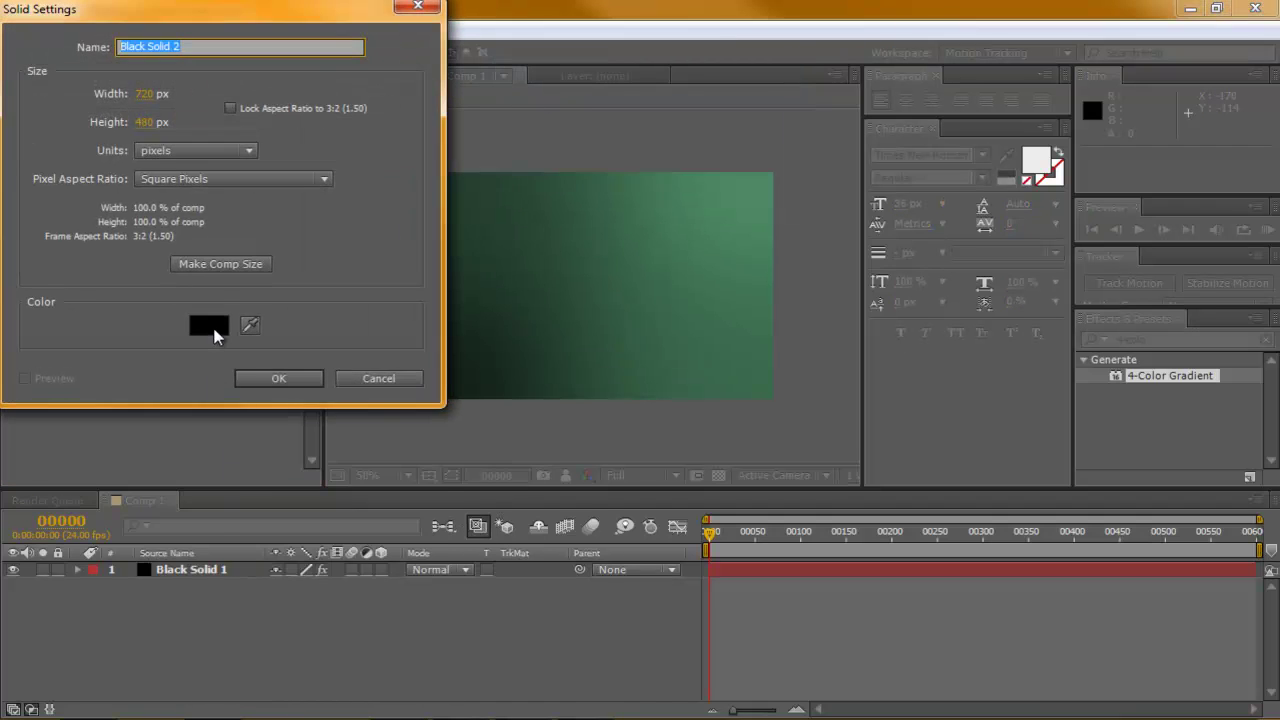
pyautogui.click(210, 327)
pyautogui.click(492, 432)
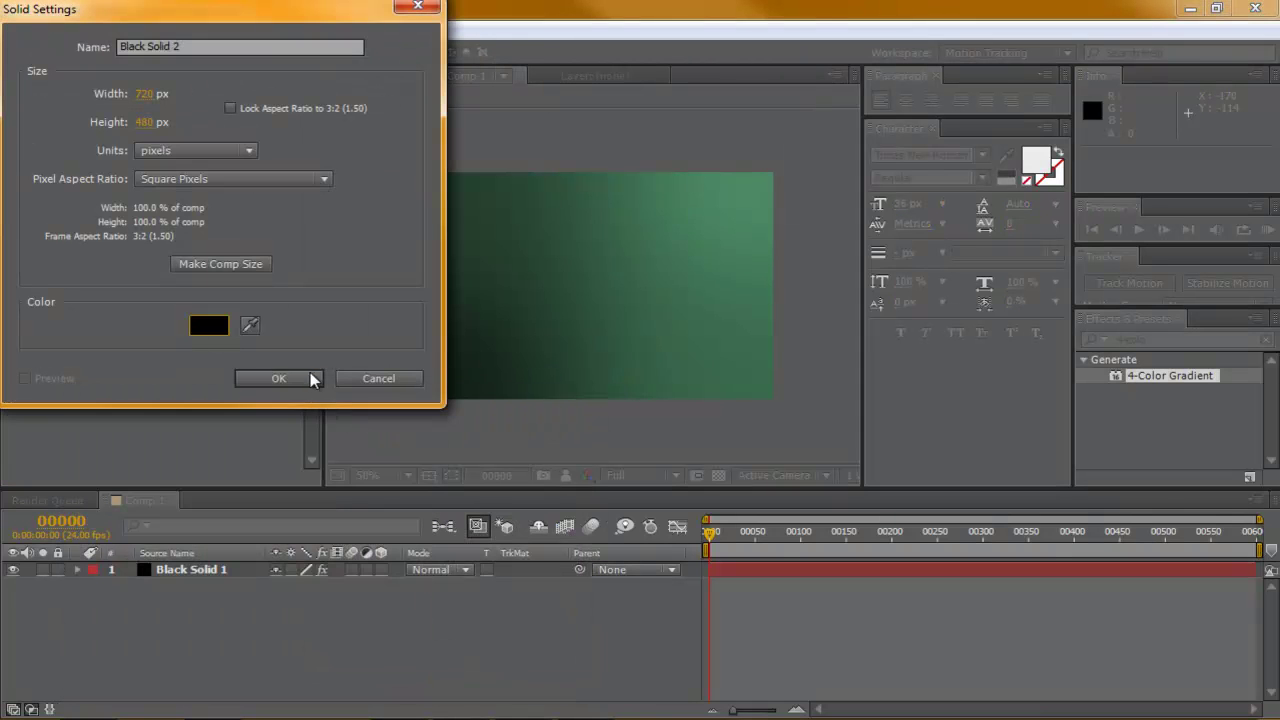
pyautogui.click(280, 379)
# Step: Find the CC Snow effect and apply it to Black Solid 2
pyautogui.click(1164, 340)
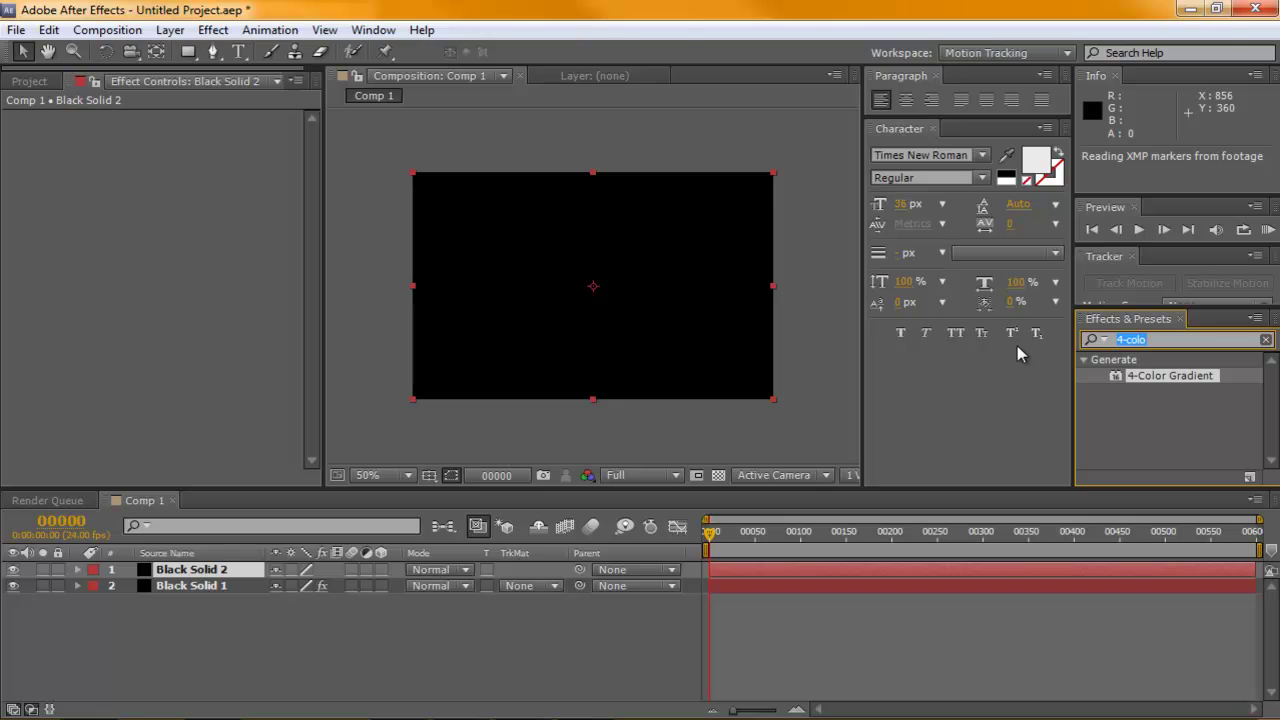
pyautogui.write('cc')
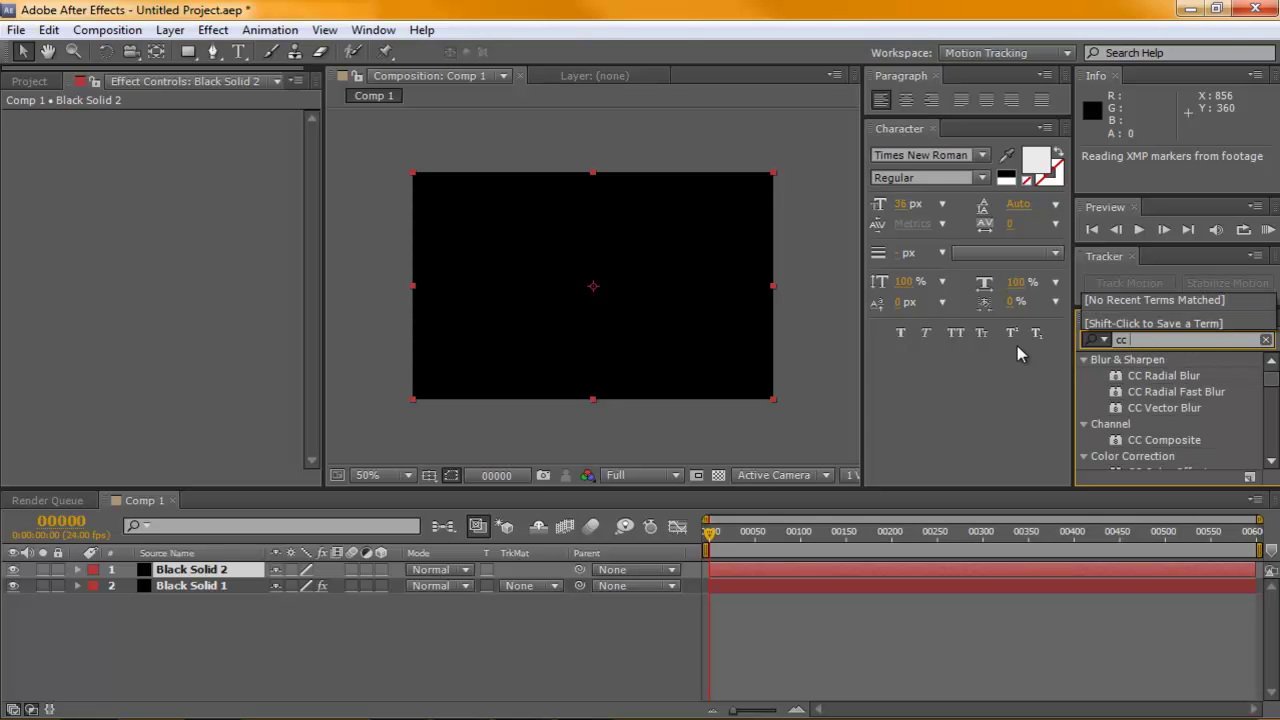
pyautogui.write(' snow')
pyautogui.doubleClick(1150, 377)
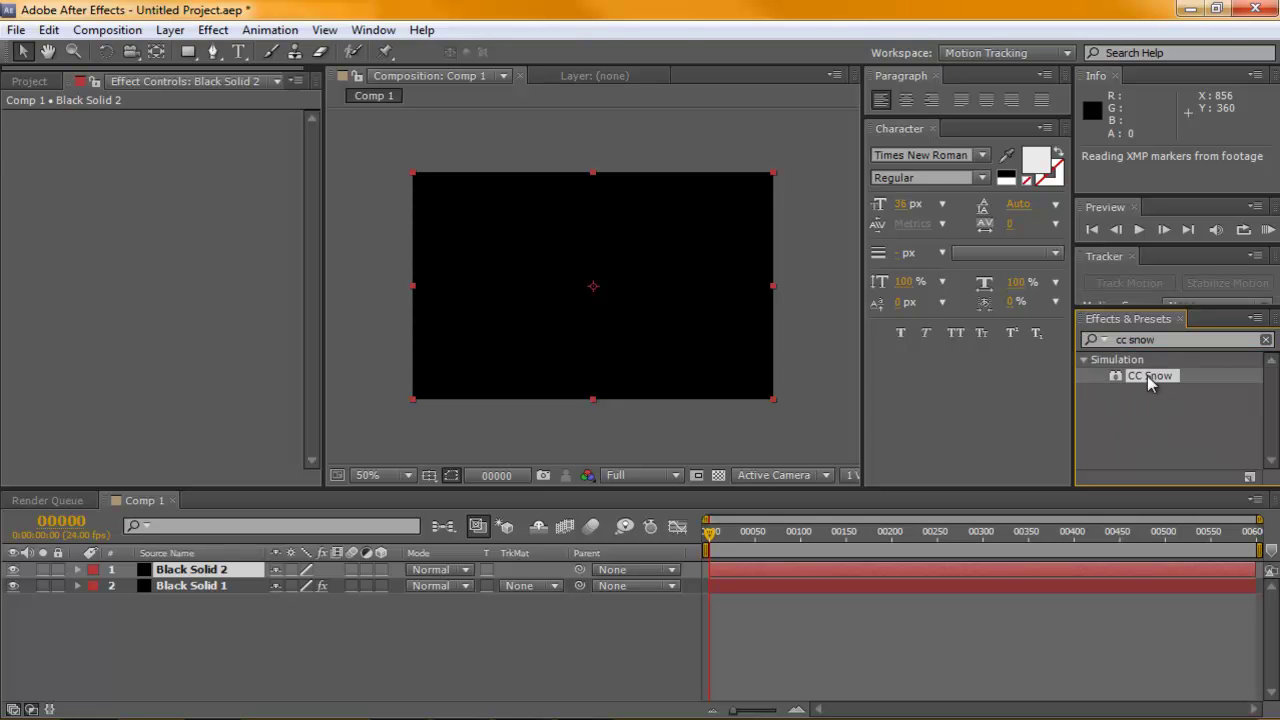
# Step: Change the blending mode of Black Solid 2 to Soft Light
pyautogui.click(265, 612)
pyautogui.click(210, 570)
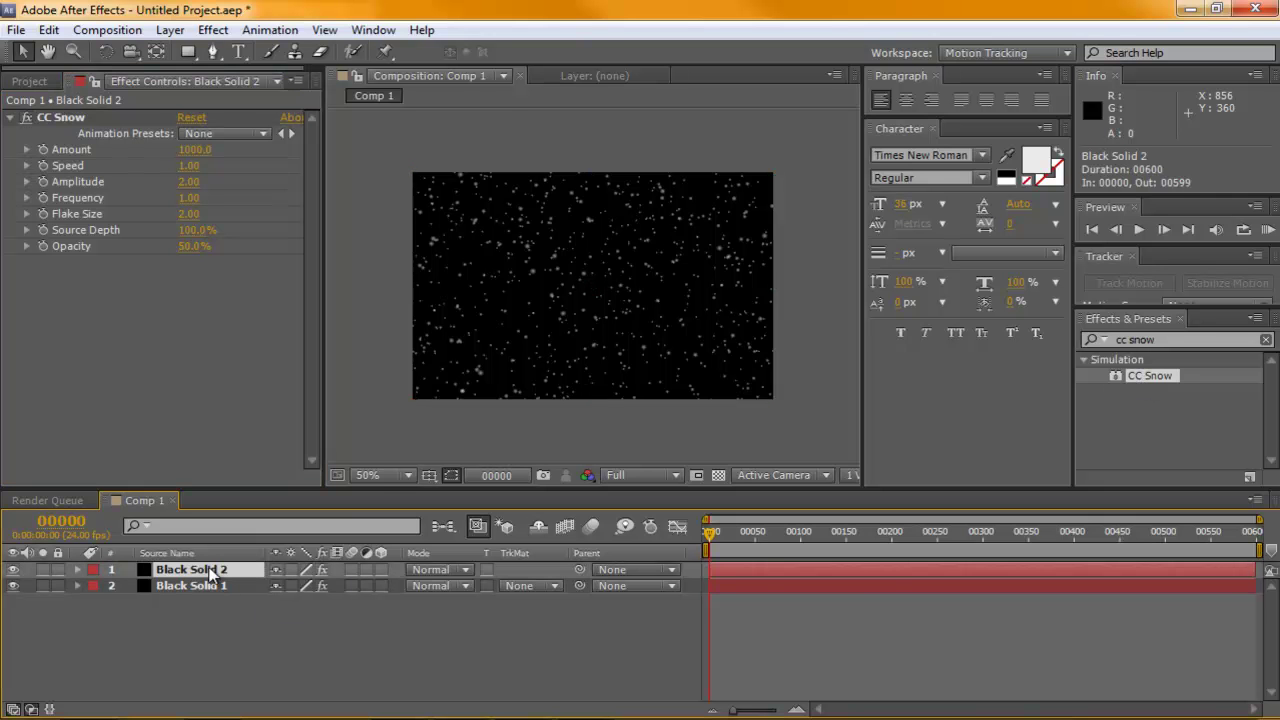
pyautogui.click(452, 571)
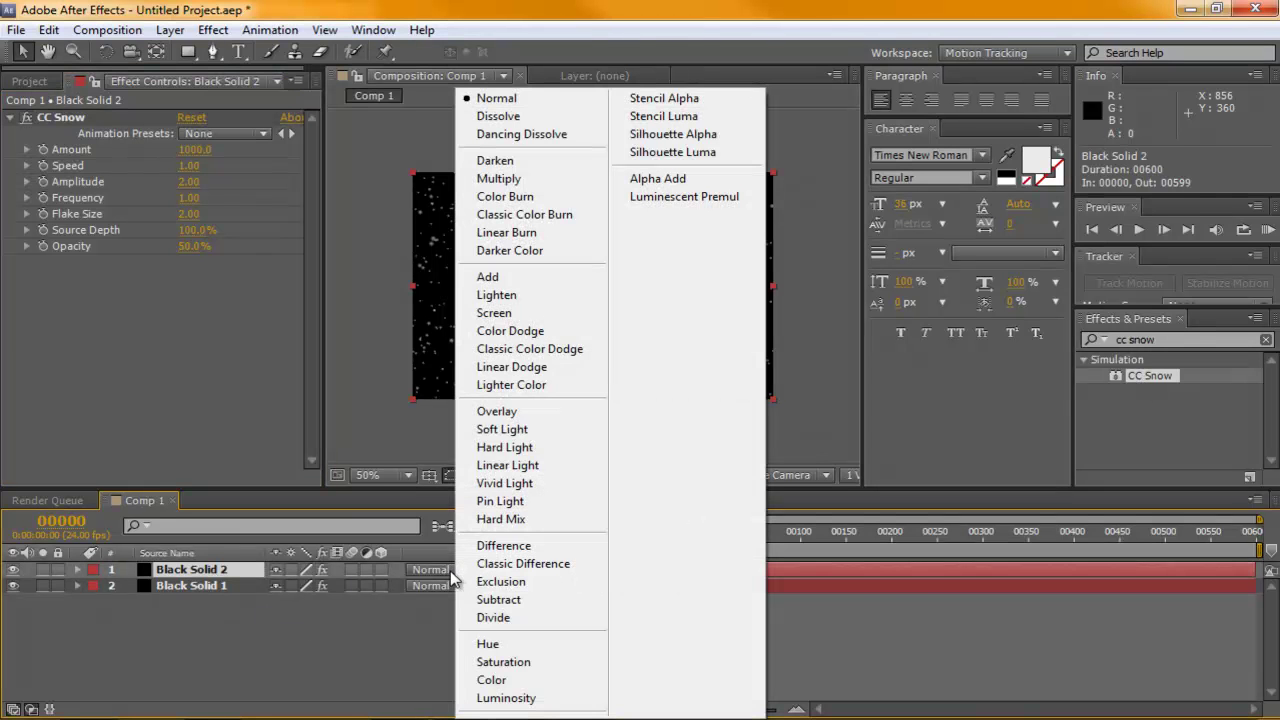
pyautogui.click(502, 429)
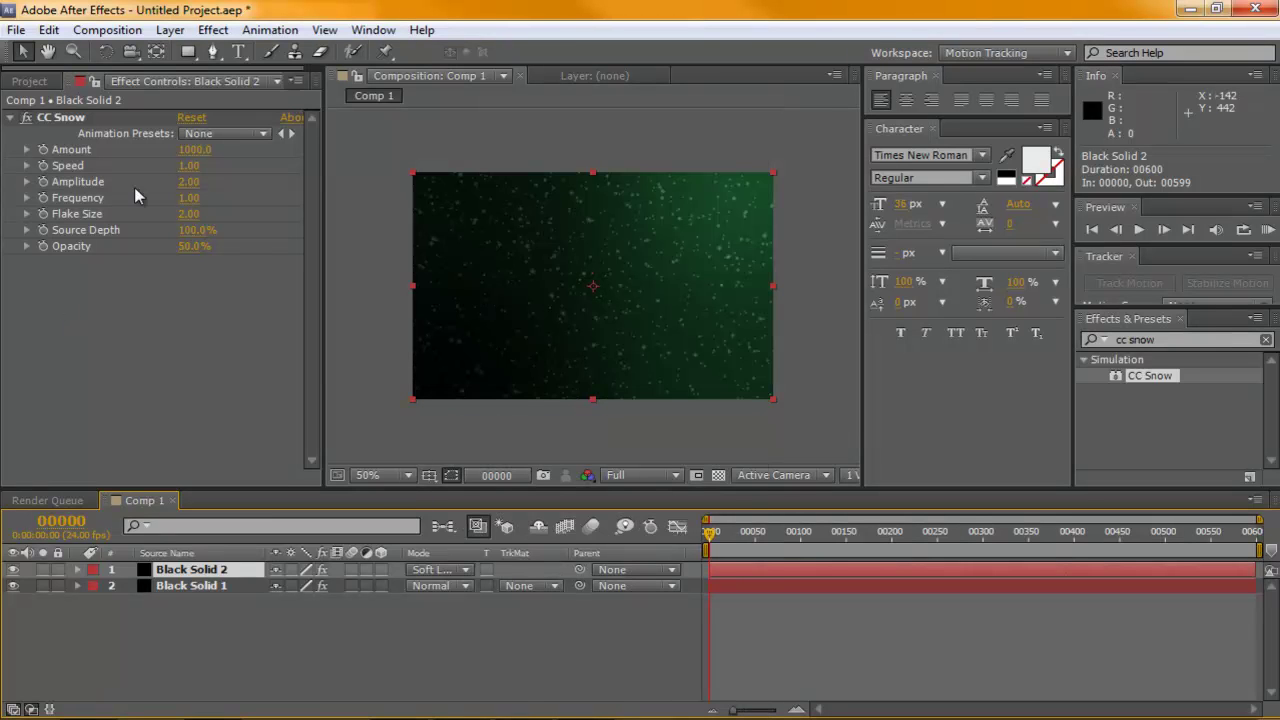
# Step: Set CC Snow's Amount to 30 and tune its Speed to -0.03, previewing the animation
pyautogui.moveTo(190, 150); pyautogui.dragTo(183, 150)
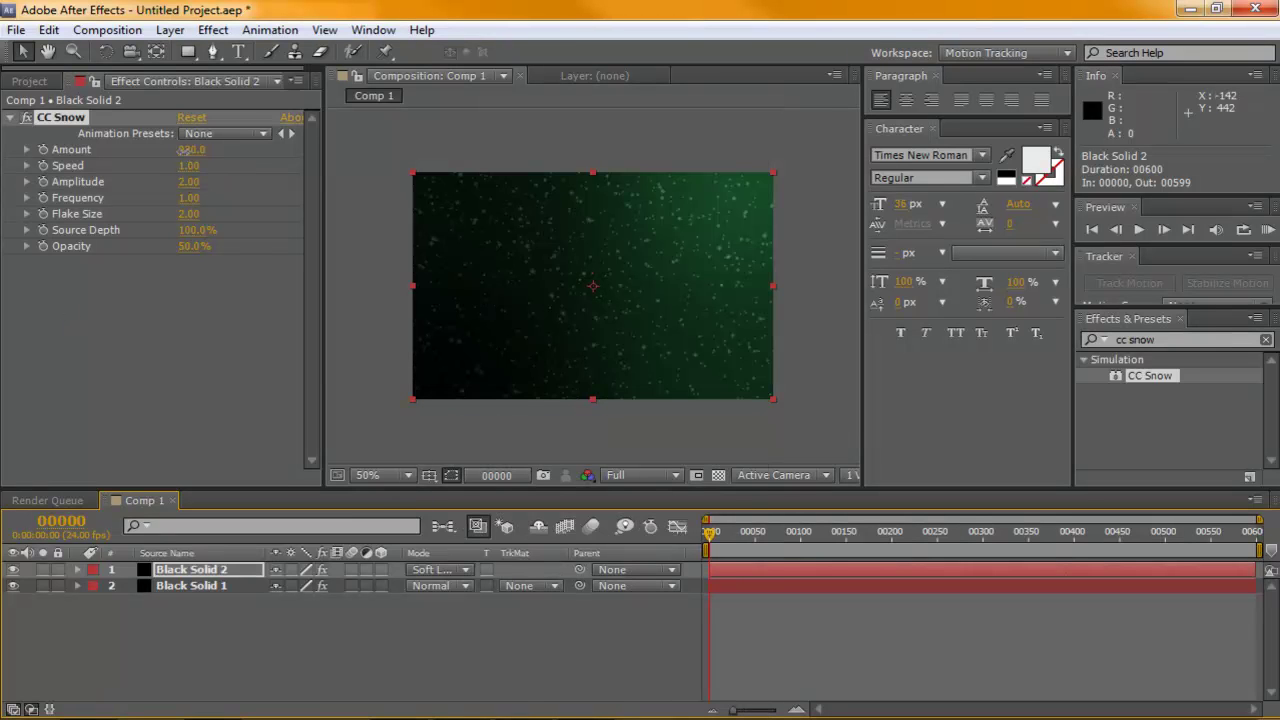
pyautogui.click(108, 172)
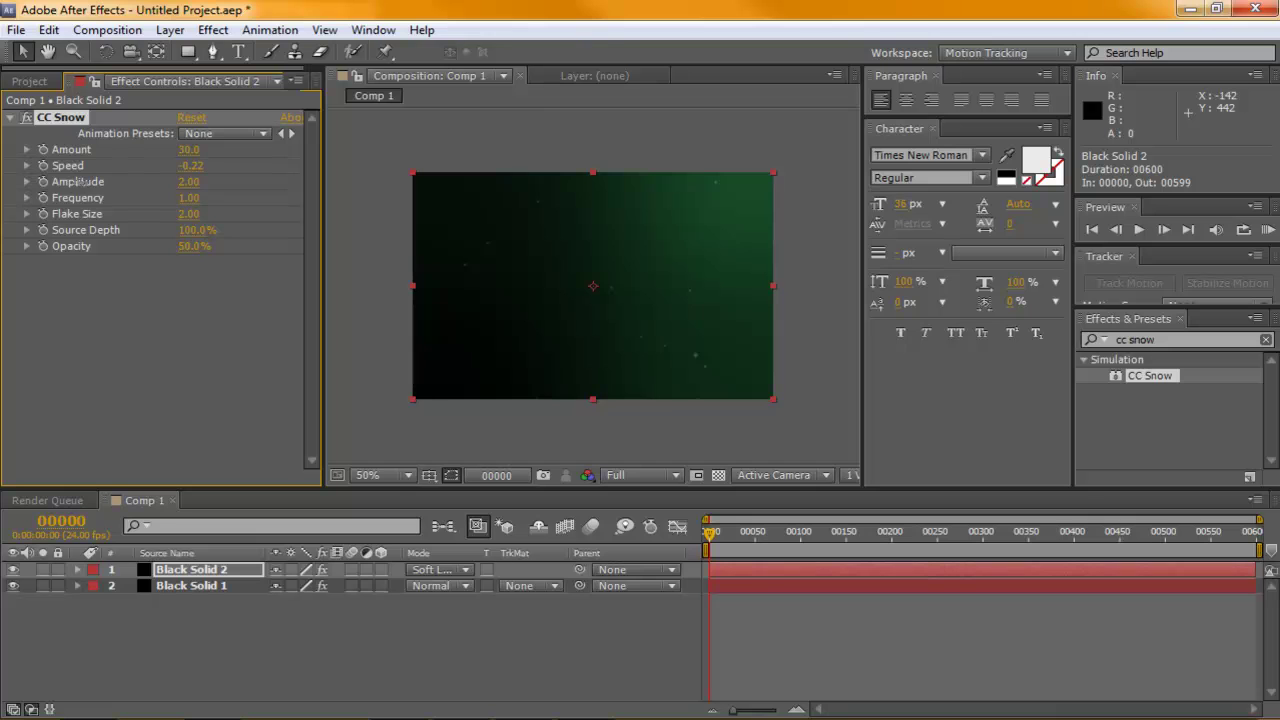
pyautogui.moveTo(712, 532); pyautogui.dragTo(789, 537)
pyautogui.press('KP_0')
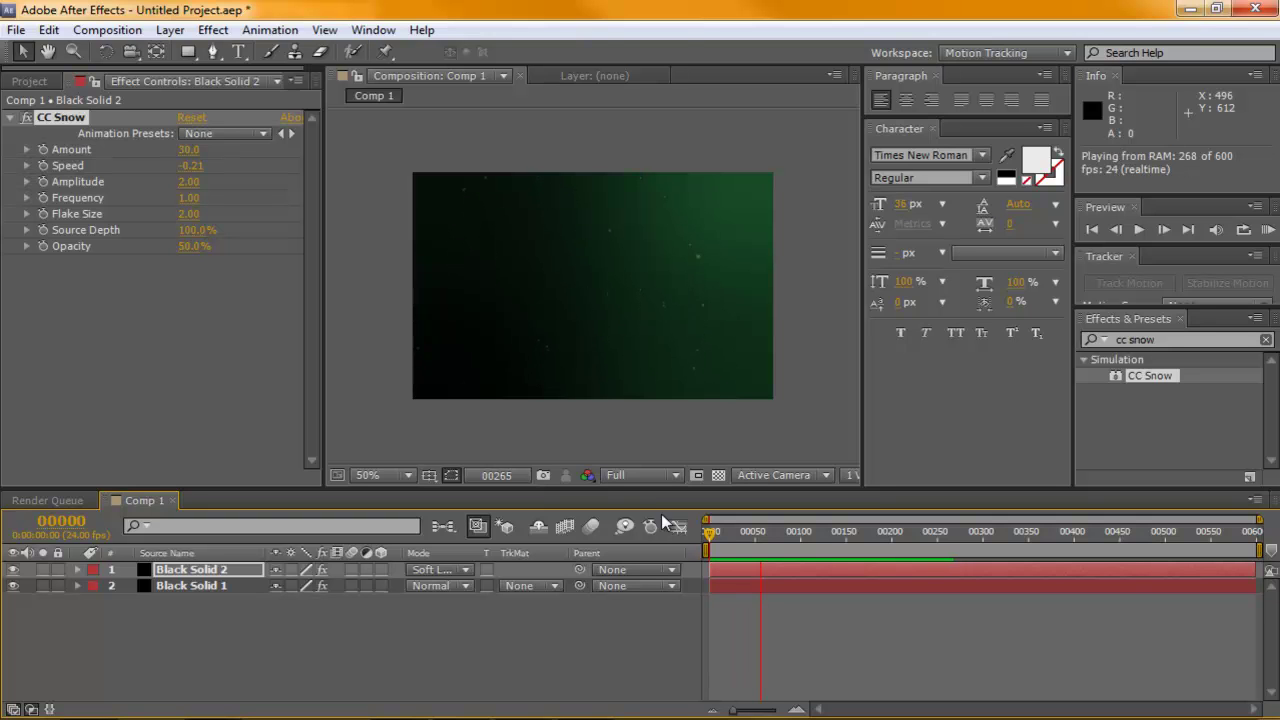
pyautogui.click(539, 399)
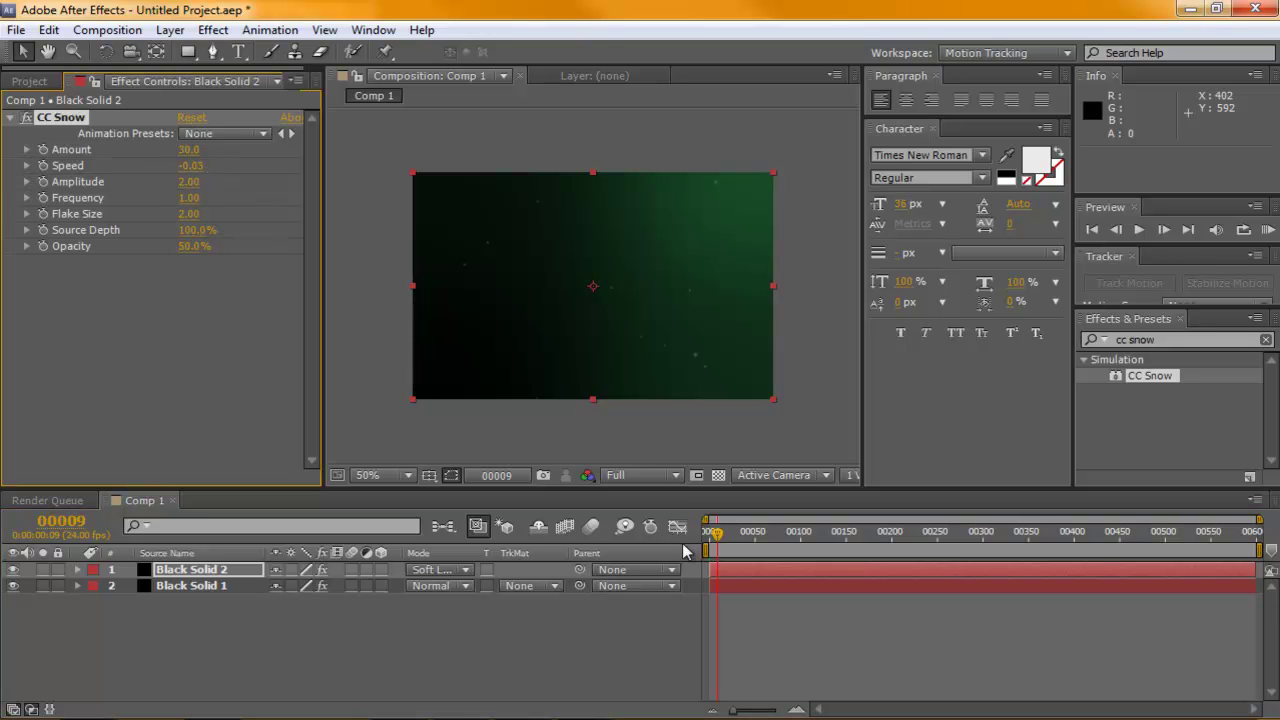
pyautogui.press('KP_0')
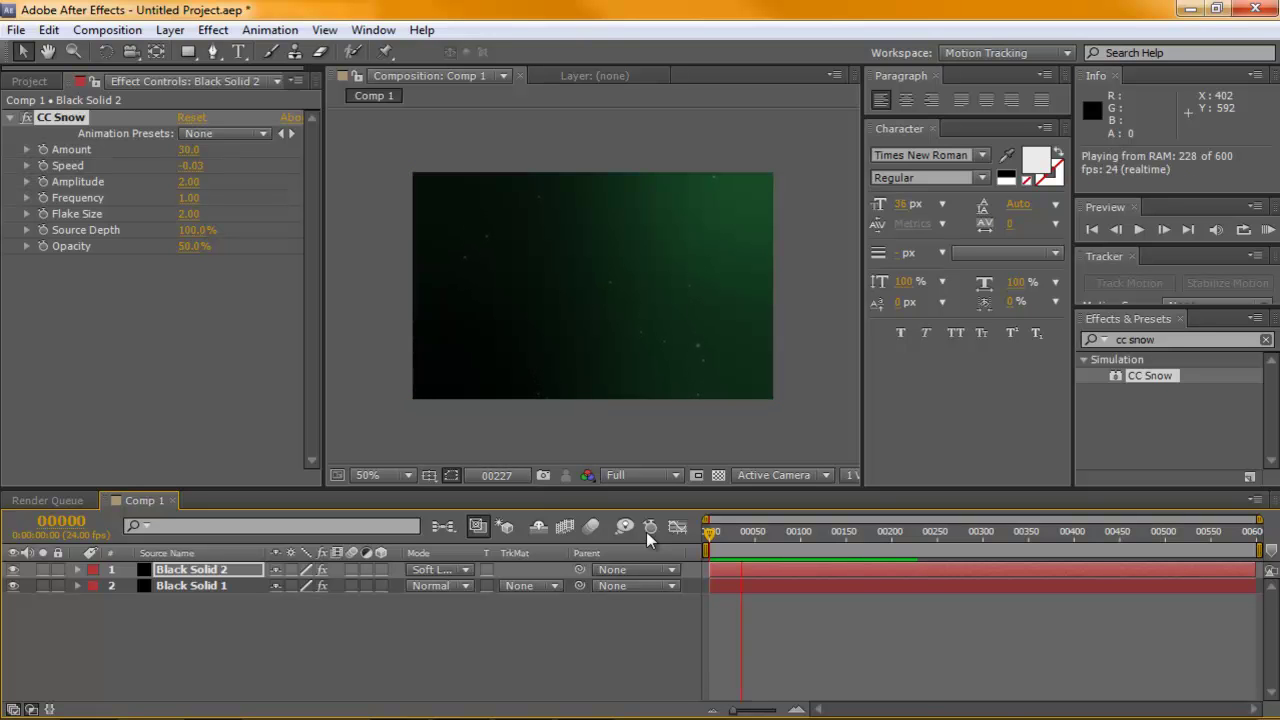
# Step: Set CC Snow's Amplitude to 0.11 and Frequency to 0.24, and preview the particle motion
pyautogui.press('KP_0')
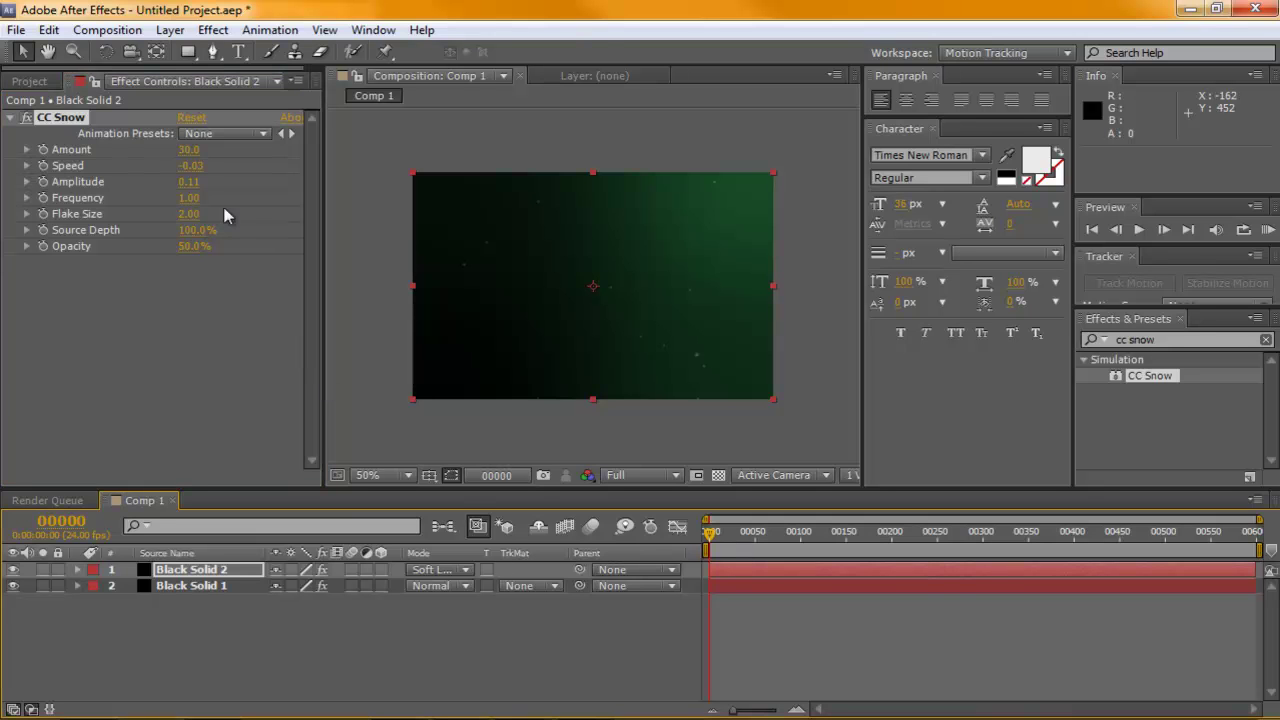
pyautogui.moveTo(200, 207); pyautogui.dragTo(121, 209)
pyautogui.press('KP_0')
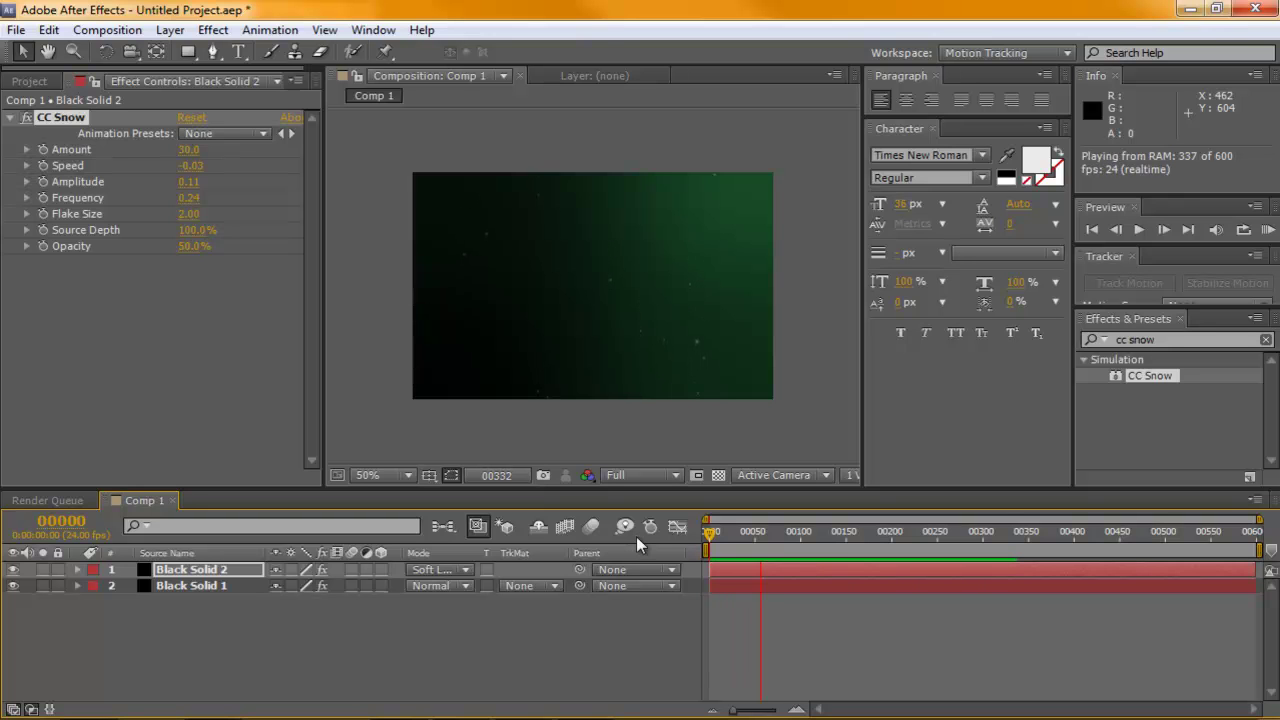
pyautogui.press('space')
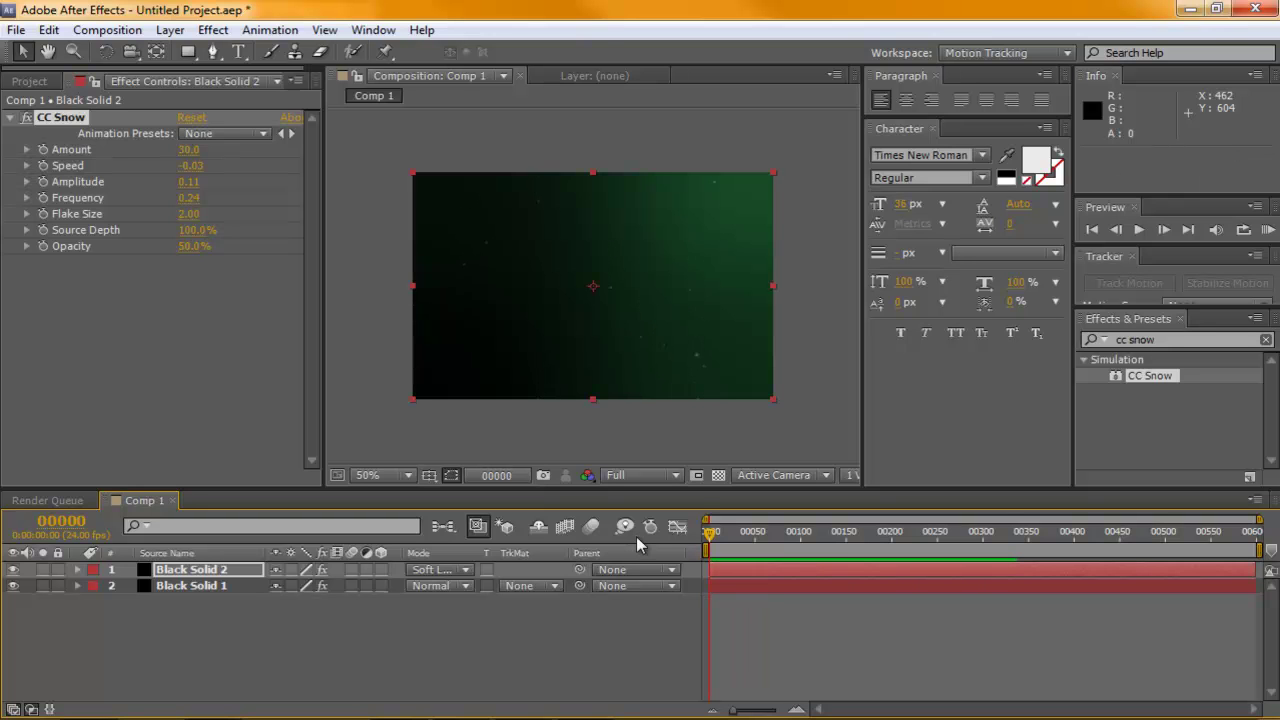
# Step: Adjust CC Snow's Speed to -0.10 using previews and enlarge the Flake Size to 3.51
pyautogui.click(176, 165)
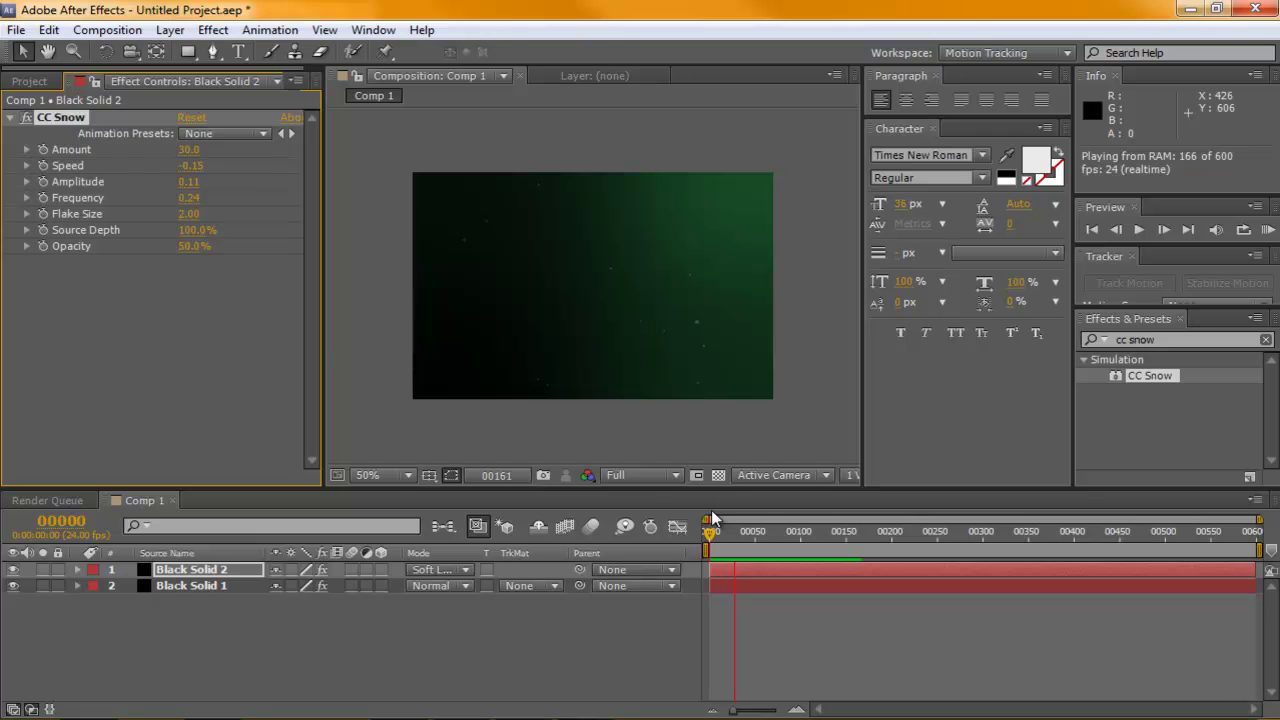
pyautogui.click(712, 517)
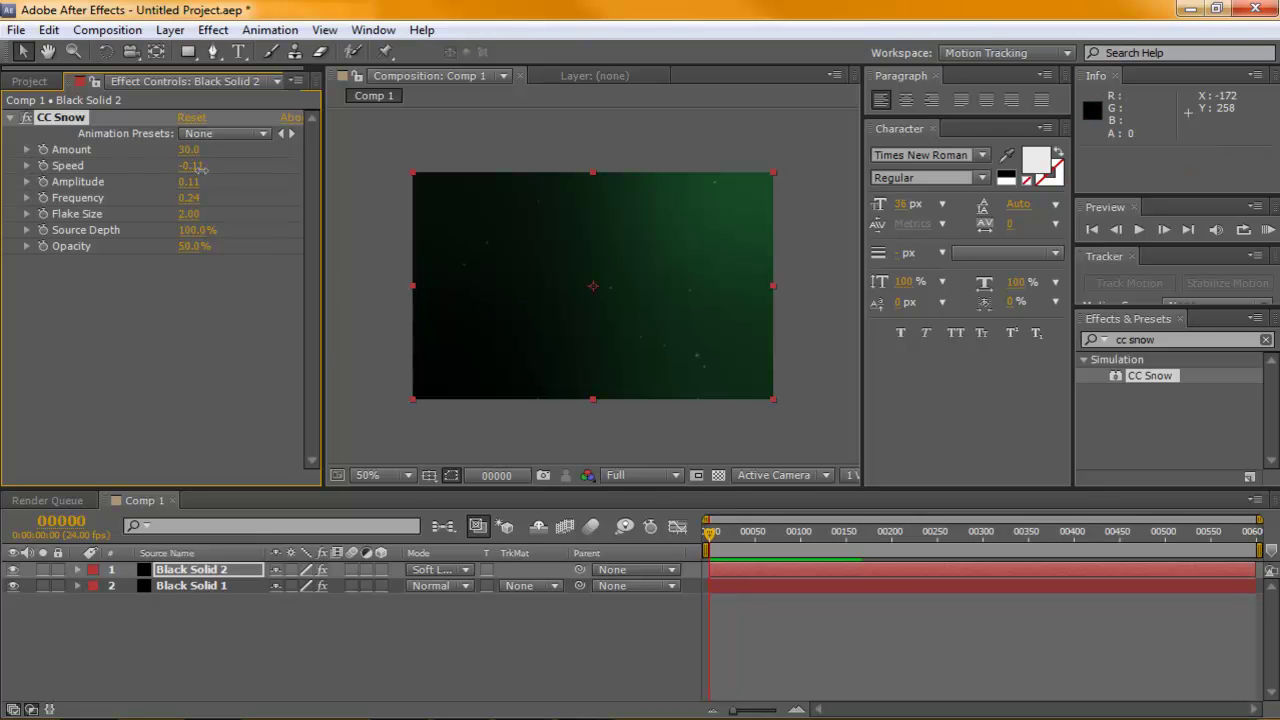
pyautogui.click(603, 534)
pyautogui.press('KP_0')
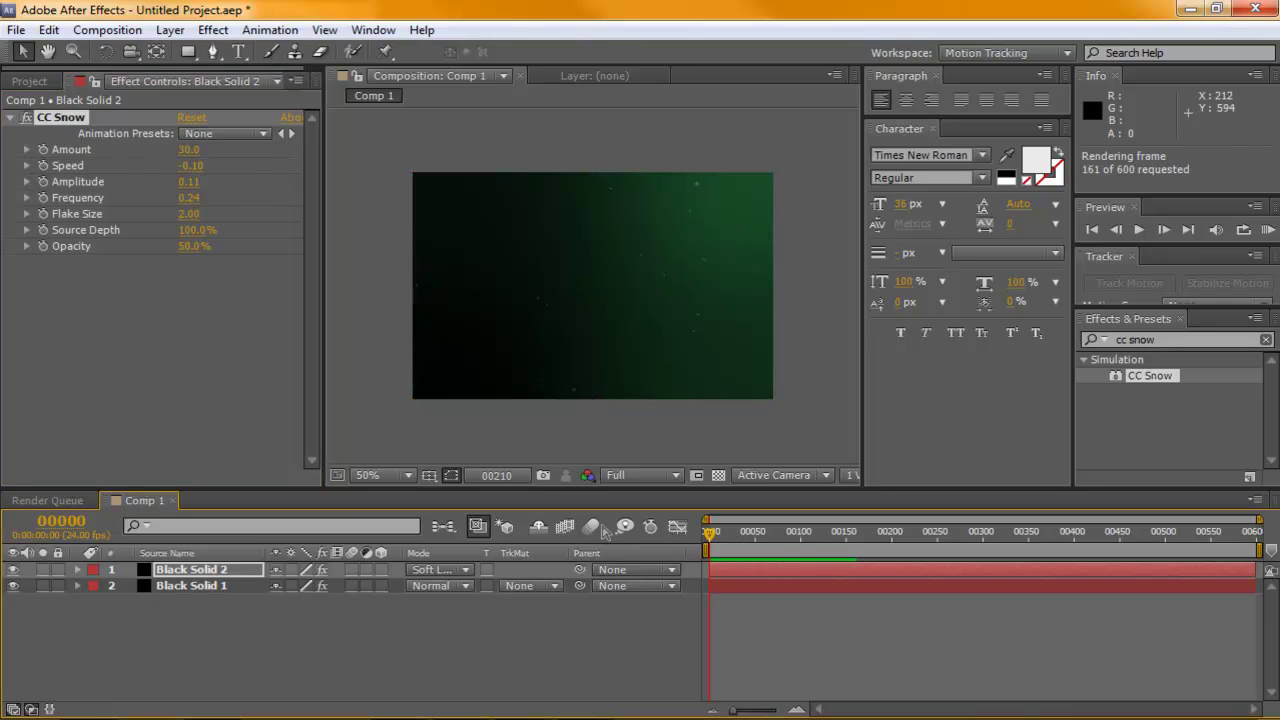
pyautogui.press('space')
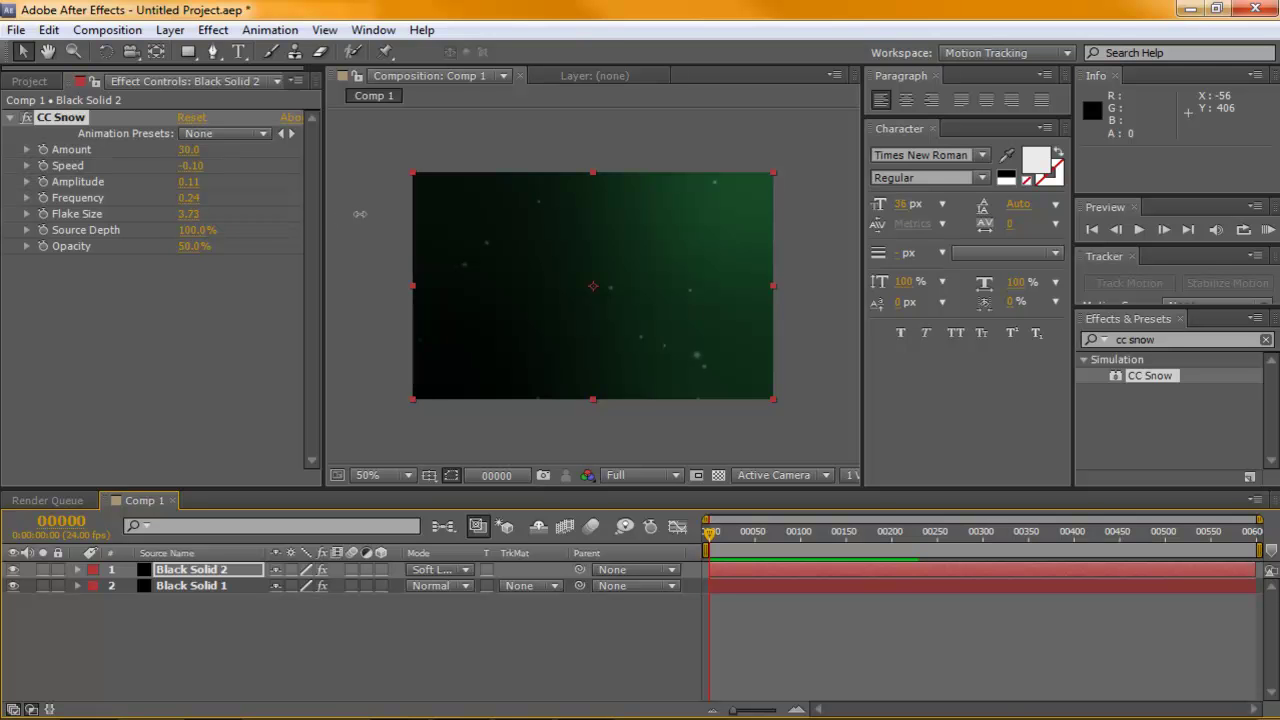
# Step: Add a Gaussian Blur effect to Black Solid 2
pyautogui.click(213, 30)
pyautogui.moveTo(275, 168)
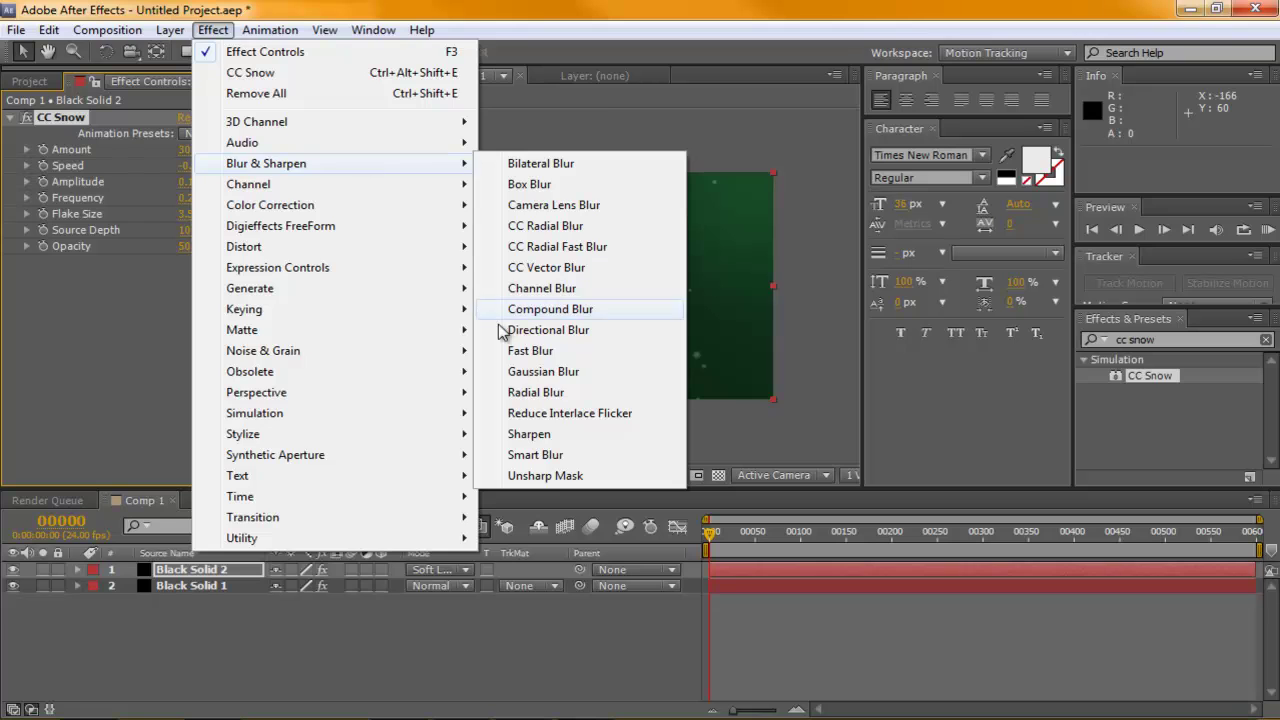
pyautogui.click(534, 373)
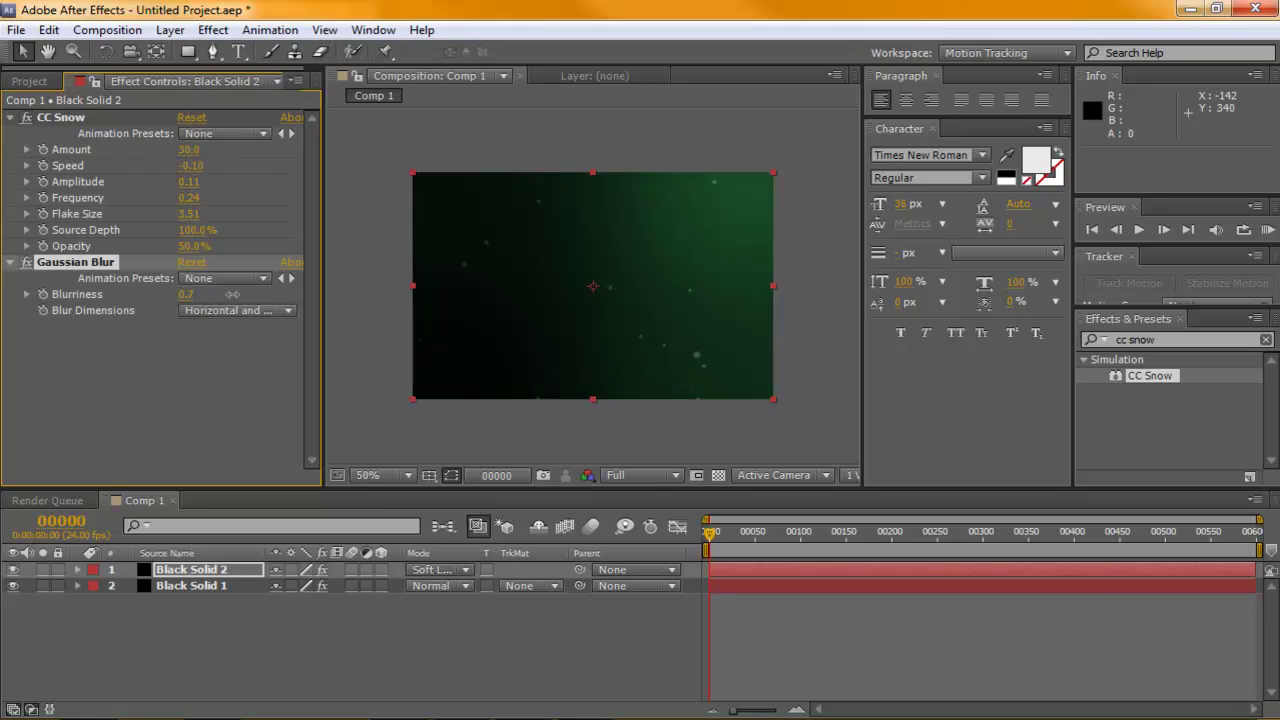
# Step: Set the Gaussian Blur Blurriness on Black Solid 2 to 2 and collapse both effects' settings
pyautogui.moveTo(243, 294); pyautogui.dragTo(350, 293)
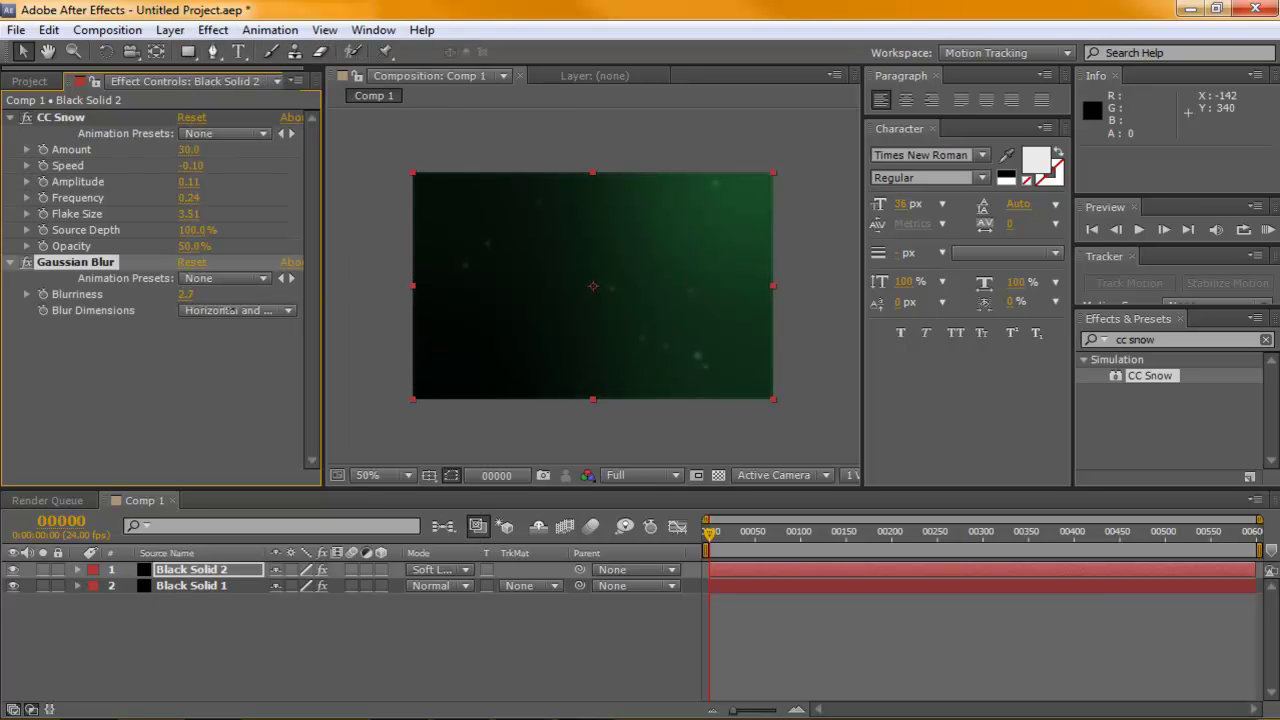
pyautogui.click(188, 296)
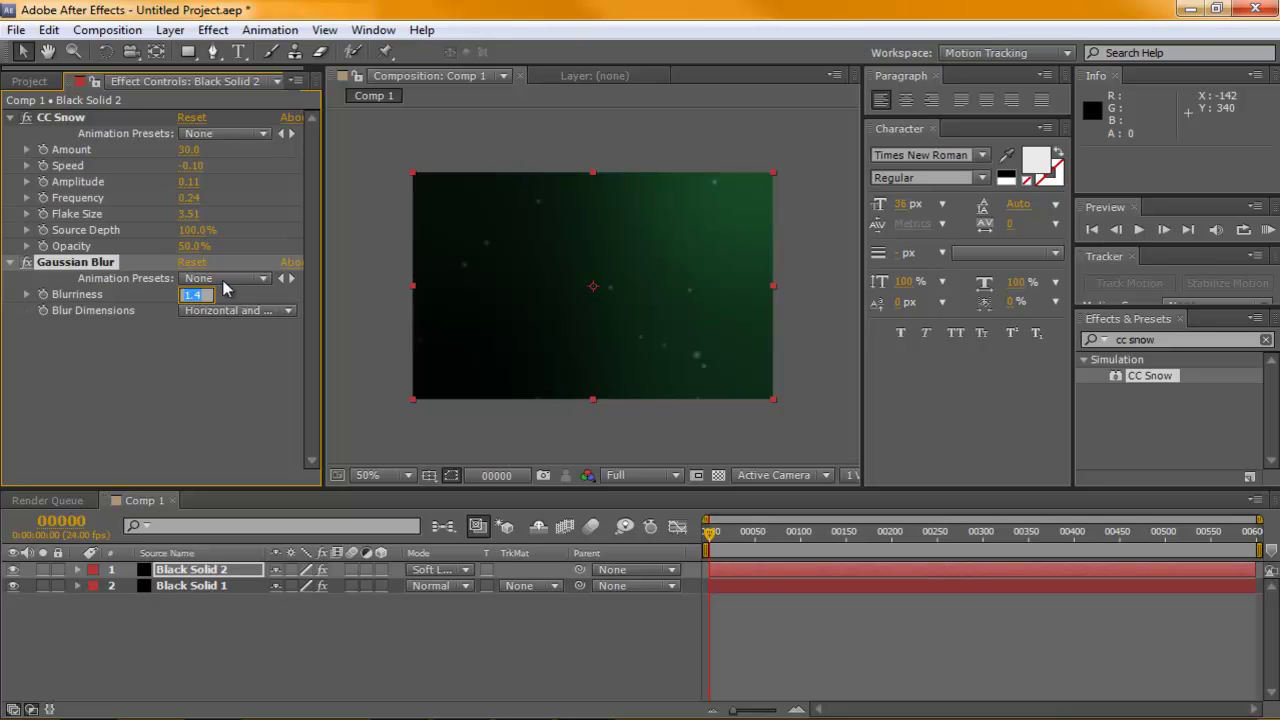
pyautogui.write('2')
pyautogui.press('Return')
pyautogui.click(168, 382)
pyautogui.click(12, 118)
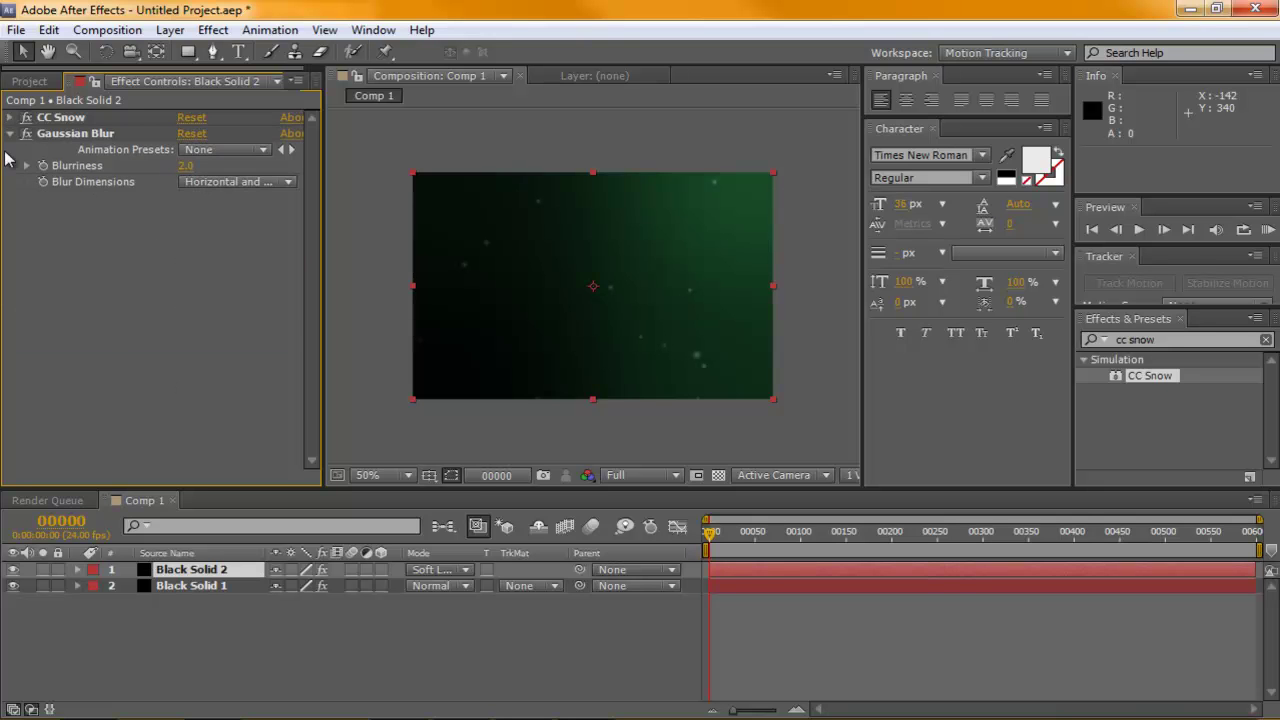
pyautogui.click(10, 134)
# Step: Duplicate the Black Solid 2 particle layer
pyautogui.click(180, 571)
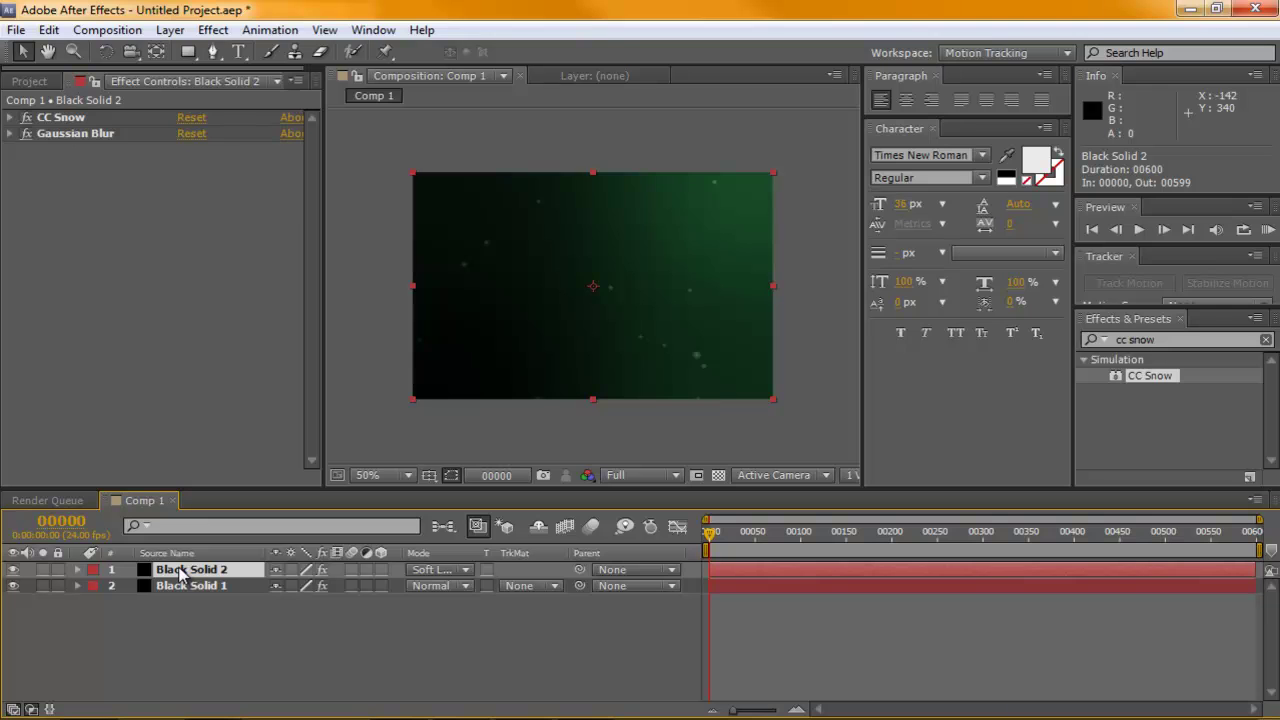
pyautogui.hotkey('ctrl', 'd')
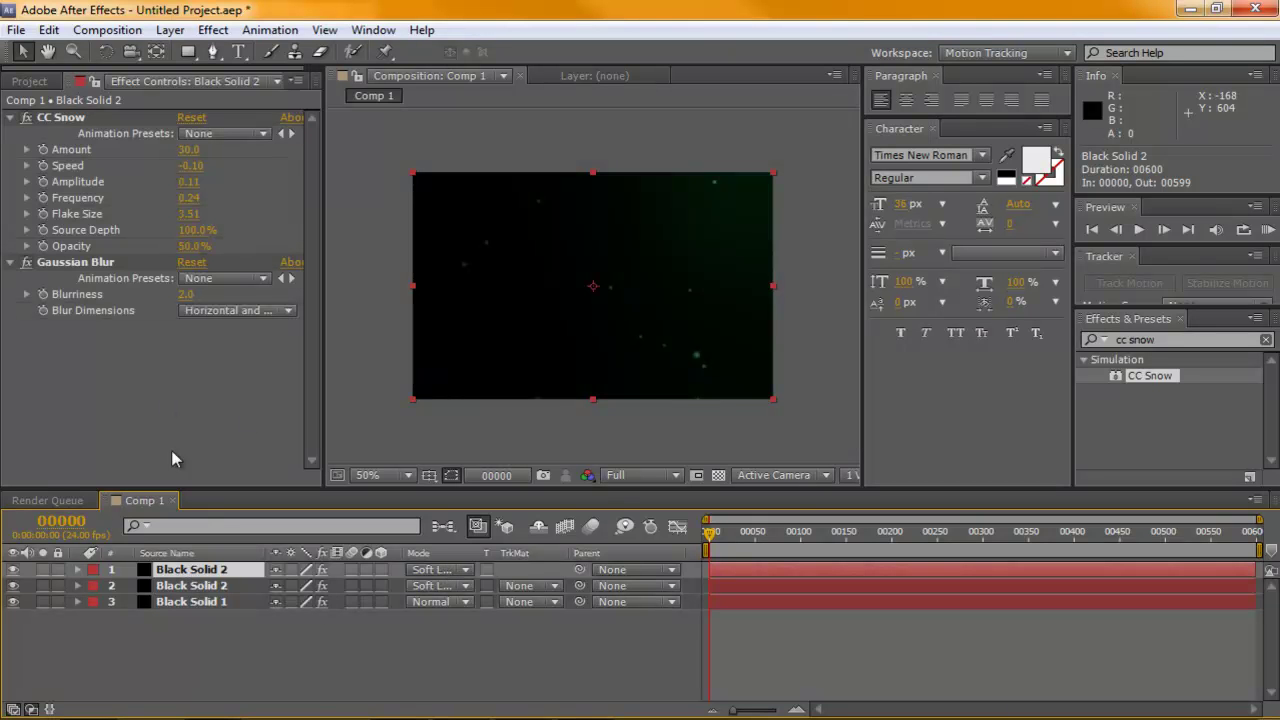
pyautogui.press('Delete')
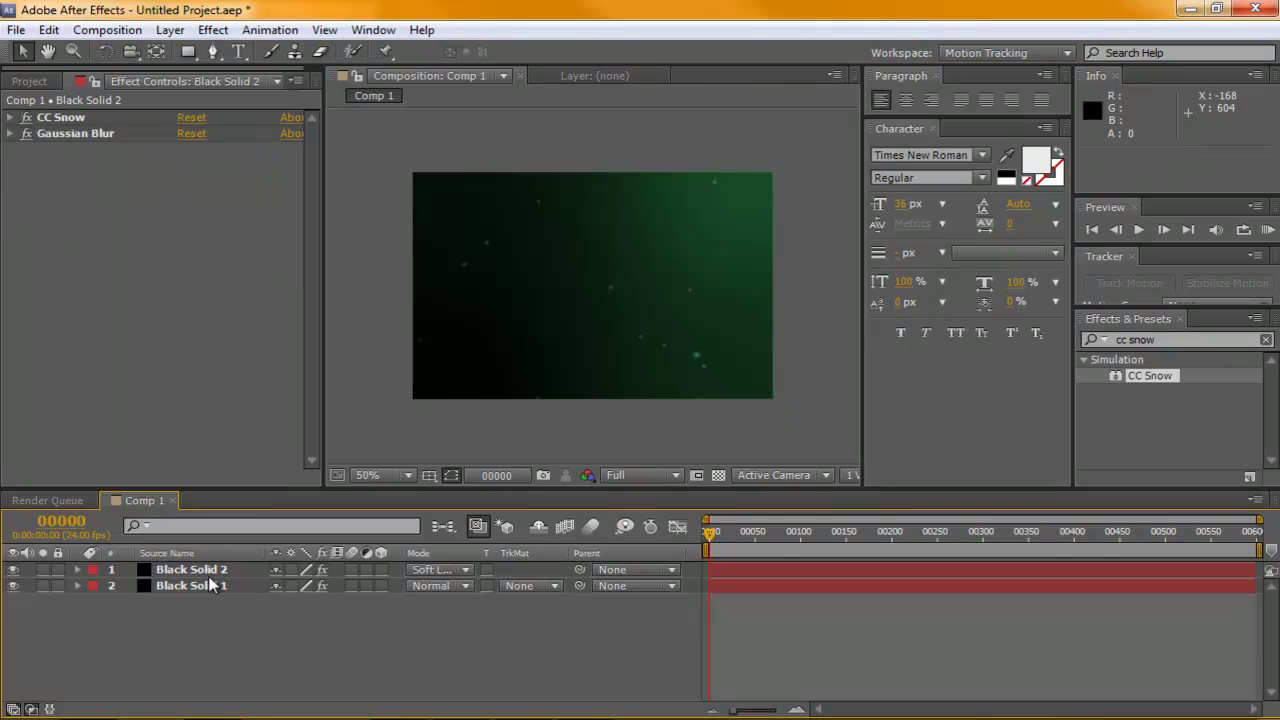
pyautogui.click(203, 571)
pyautogui.click(62, 119)
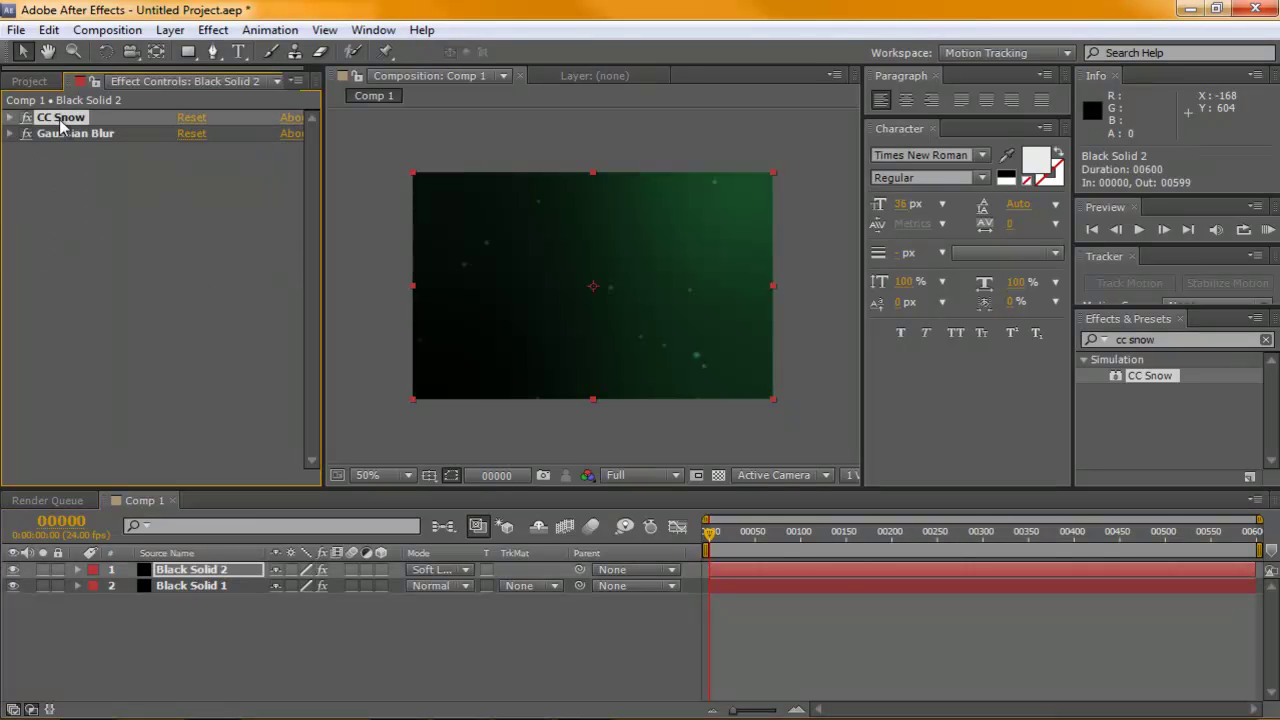
pyautogui.click(62, 125)
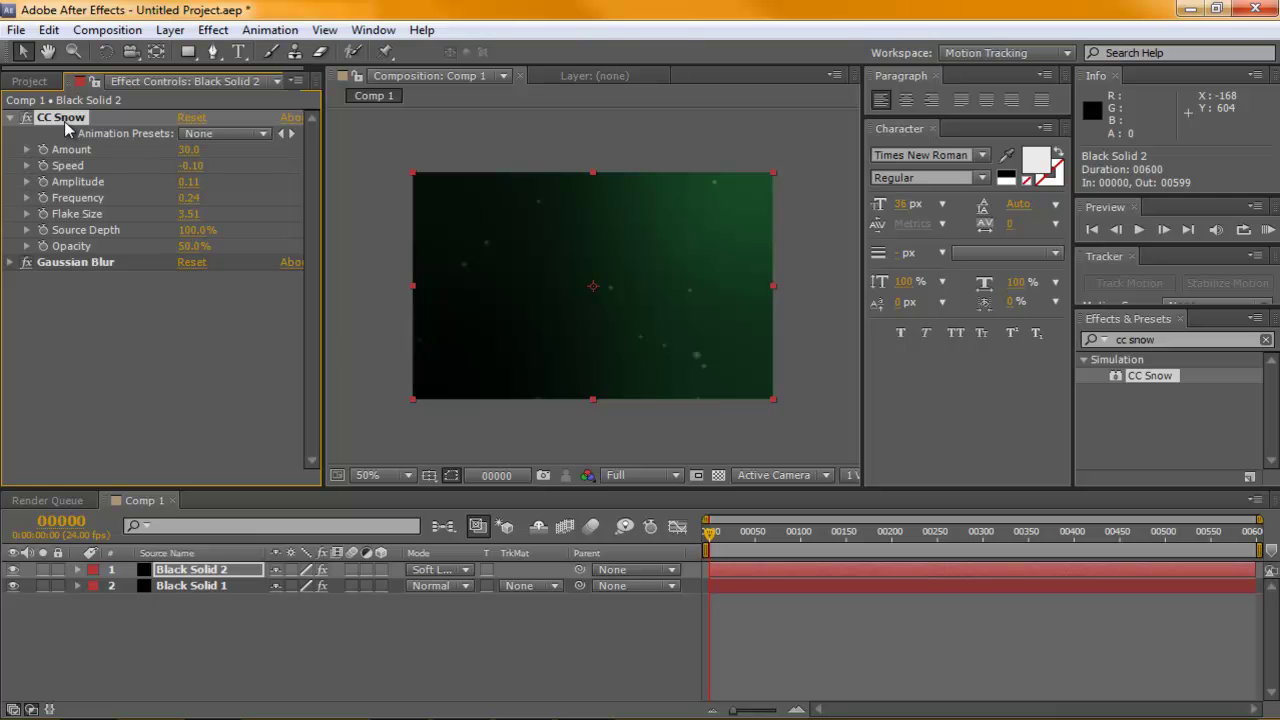
pyautogui.click(84, 320)
pyautogui.hotkey('ctrl', 'z')
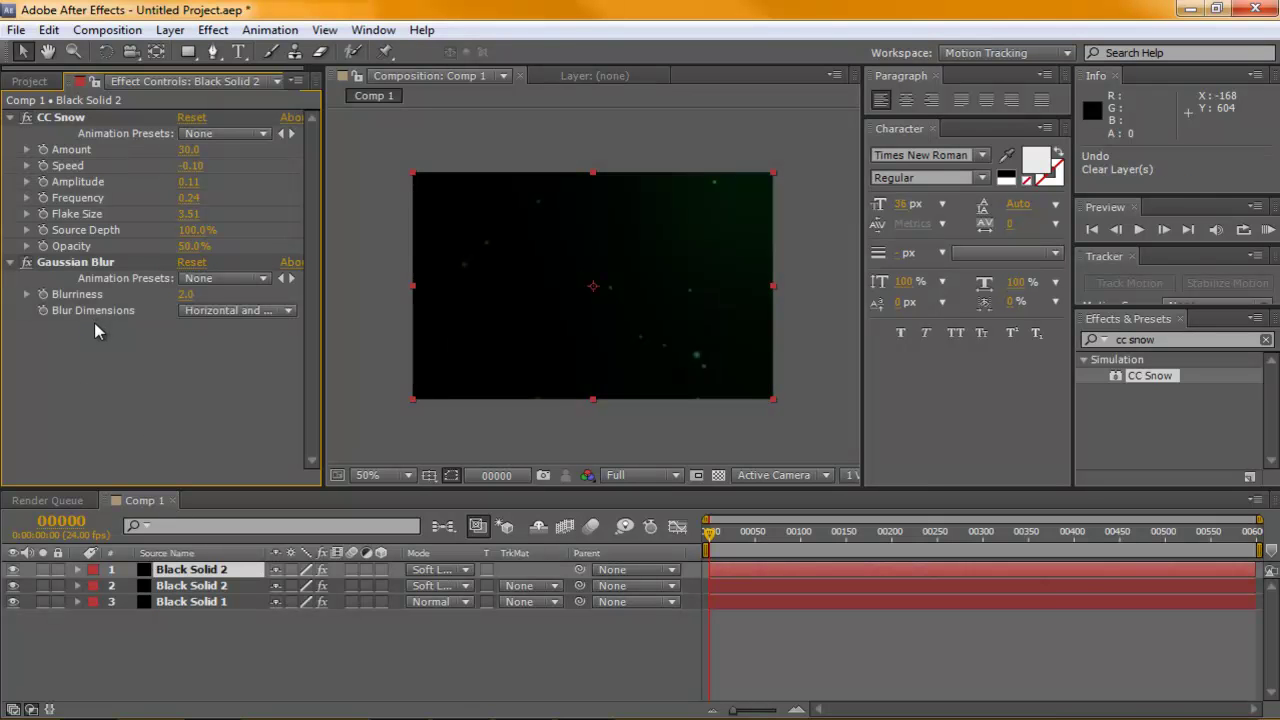
# Step: Set the duplicated particle layer's blending mode to Screen and reveal its effects in the timeline
pyautogui.click(450, 571)
pyautogui.click(522, 313)
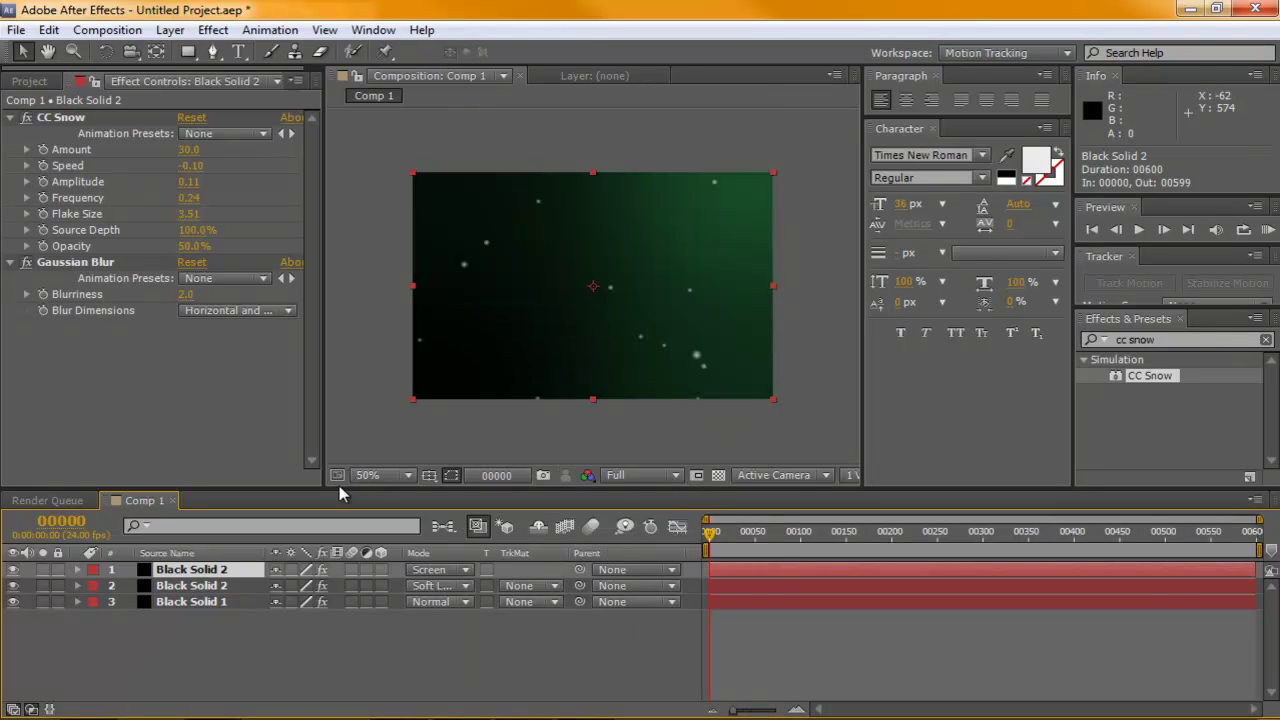
pyautogui.click(214, 588)
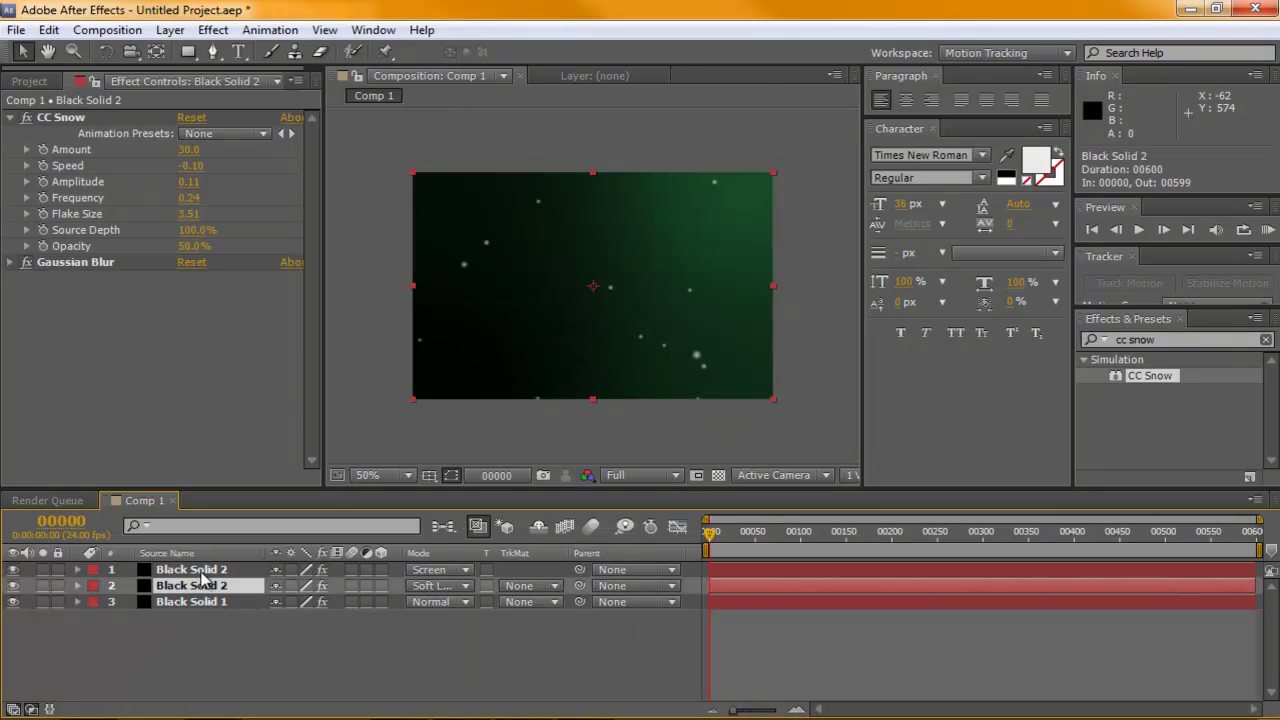
pyautogui.click(195, 569)
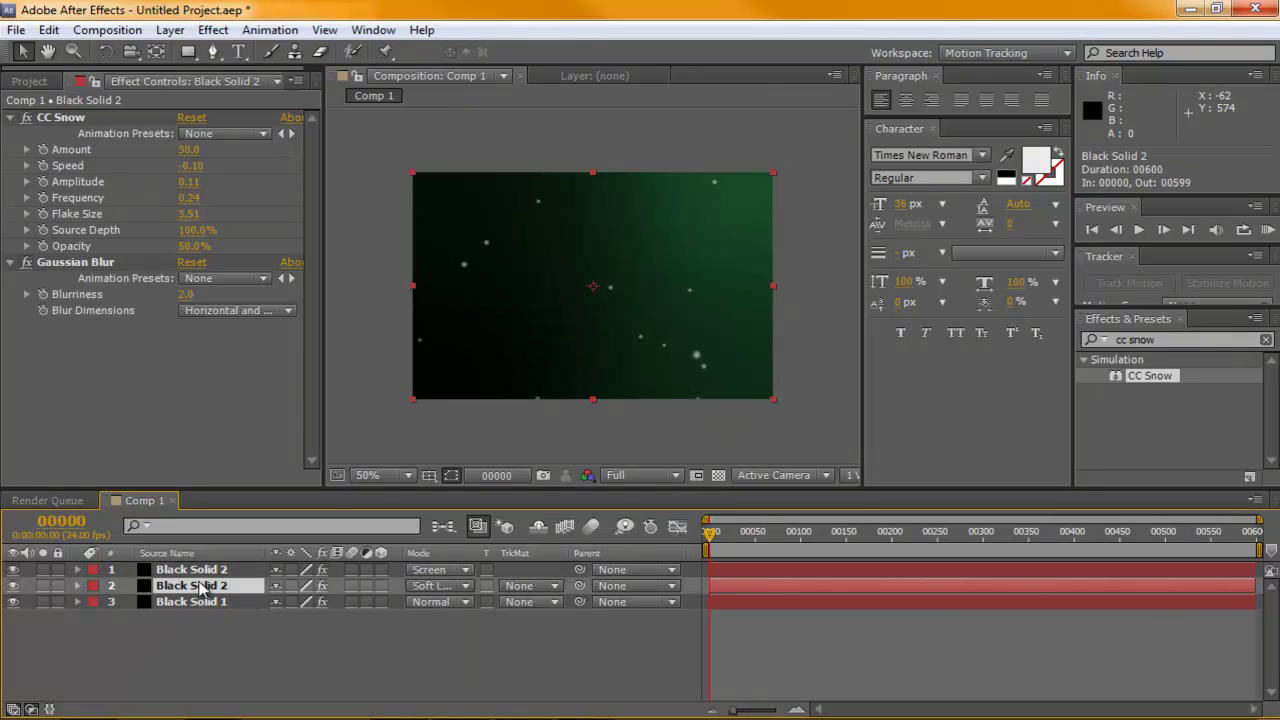
pyautogui.click(13, 569)
pyautogui.click(13, 586)
pyautogui.click(13, 585)
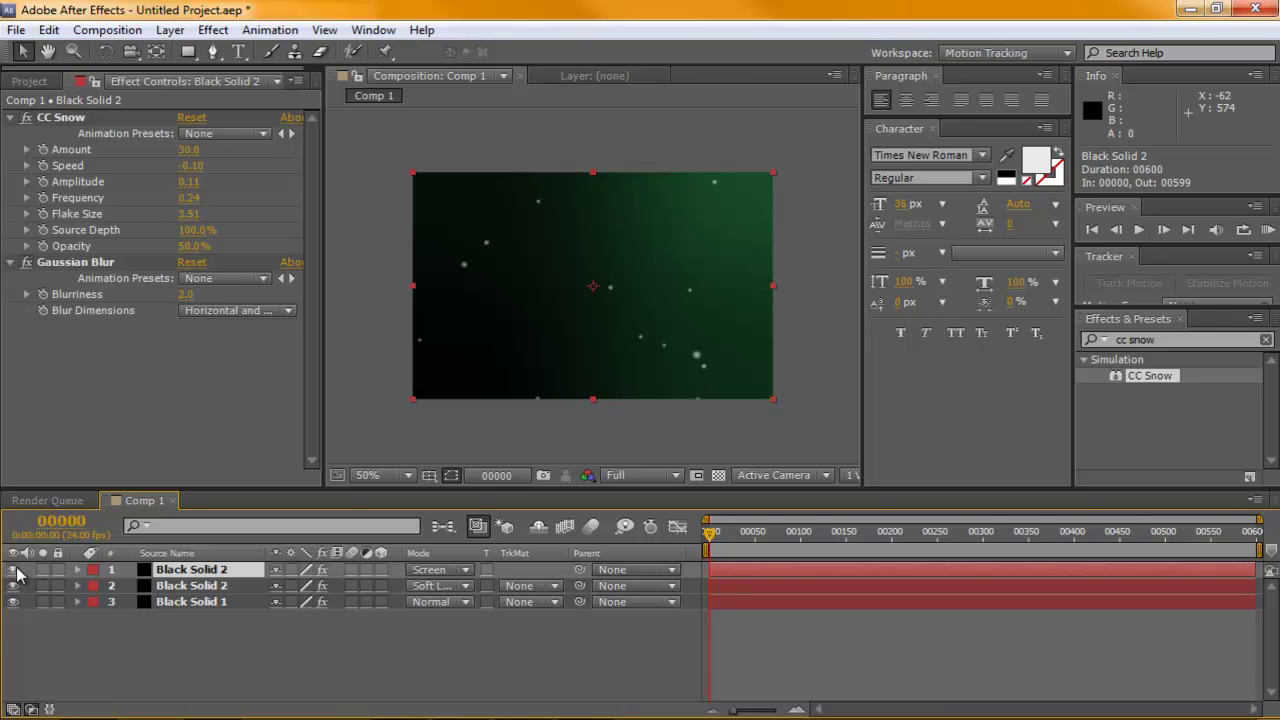
pyautogui.press('e')
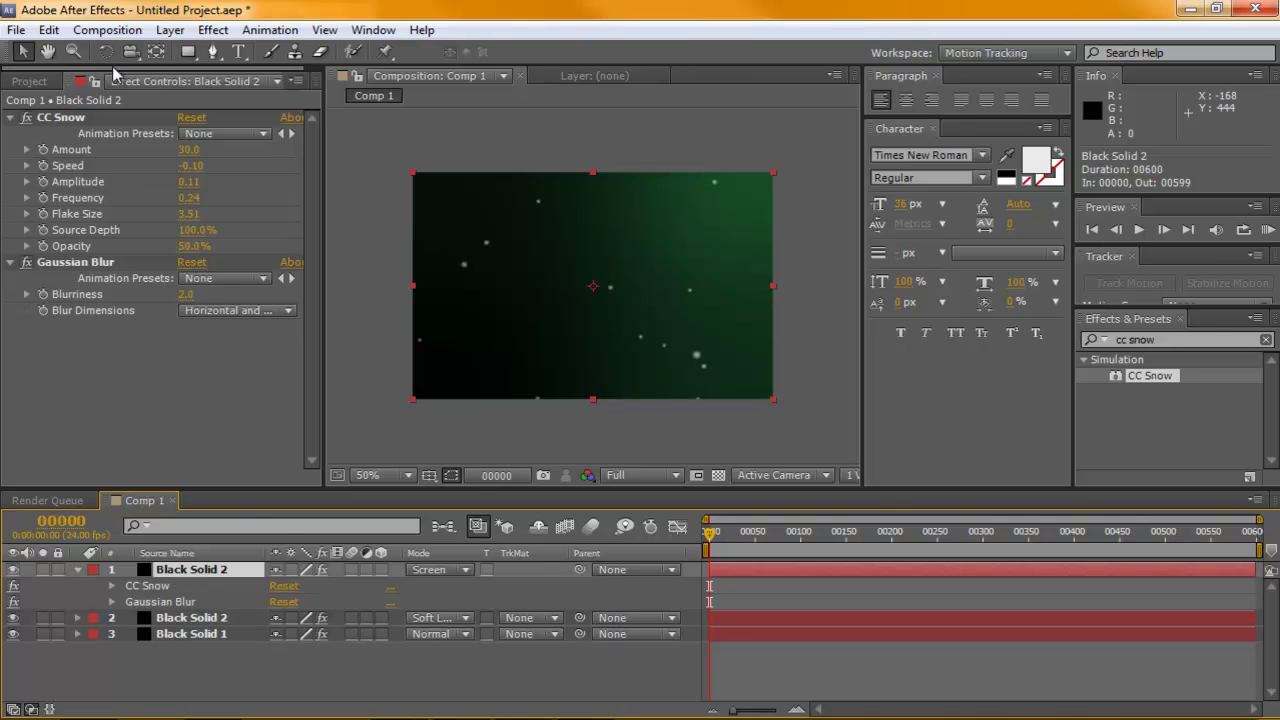
# Step: Set the top particle layer's CC Snow Speed to -0.22 and Flake Size to 4.36, lower its Amount, and scale the layer to 137%
pyautogui.moveTo(190, 166); pyautogui.dragTo(183, 166)
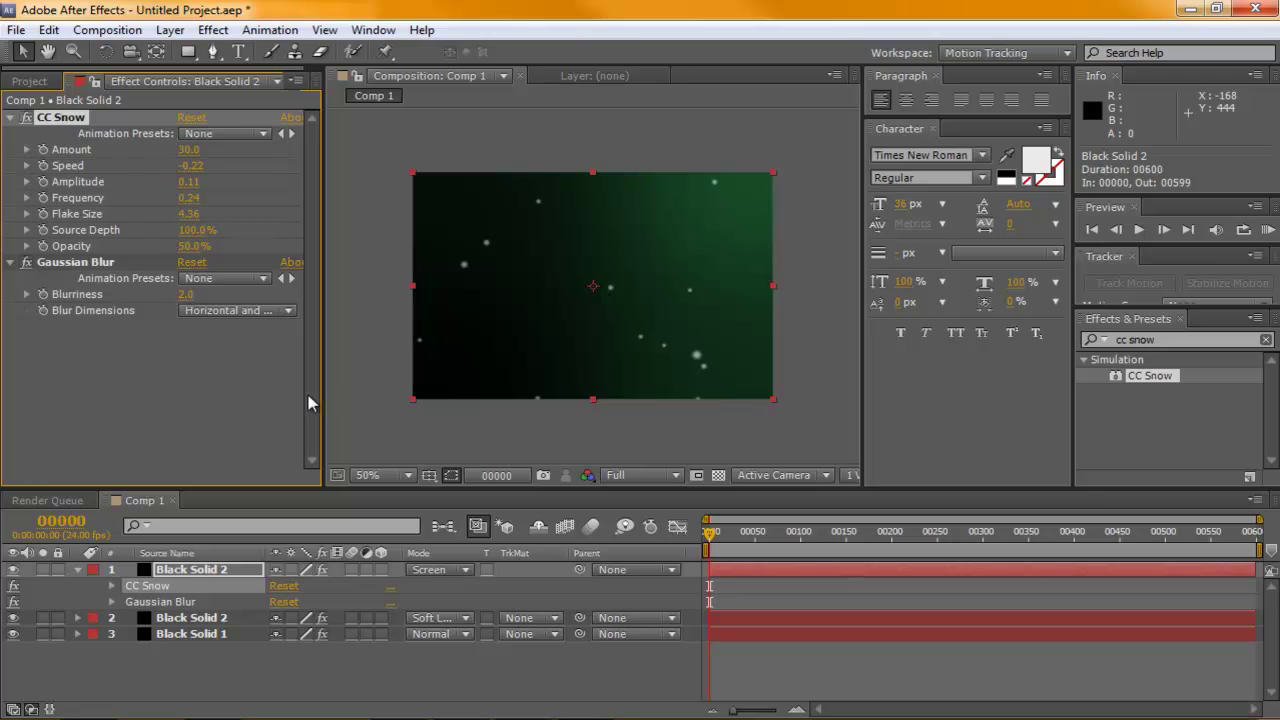
pyautogui.moveTo(414, 400); pyautogui.dragTo(346, 444)
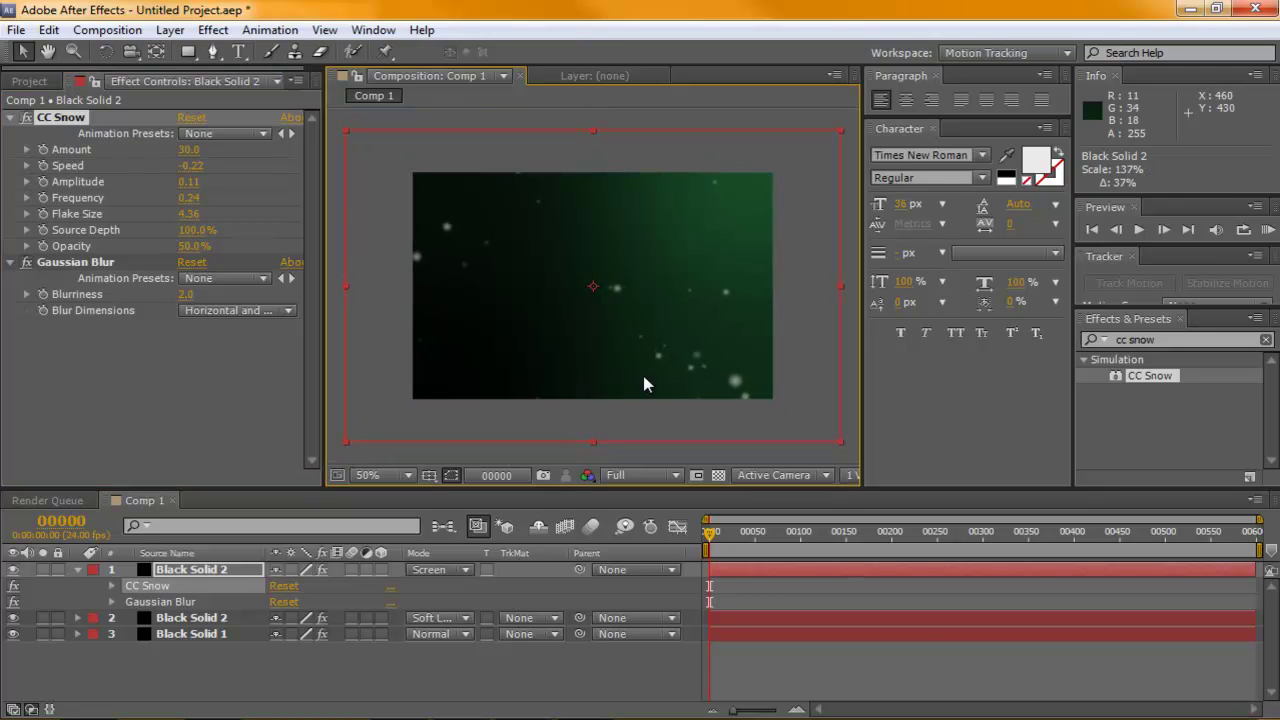
pyautogui.moveTo(190, 149)
pyautogui.mouseDown()
pyautogui.moveTo(177, 148)
pyautogui.moveTo(200, 149)
pyautogui.moveTo(184, 156)
pyautogui.mouseUp()
pyautogui.moveTo(710, 531); pyautogui.dragTo(862, 532)
# Step: Raise the top particle layer's Gaussian Blur Blurriness to 17.7 and preview the animation
pyautogui.click(11, 118)
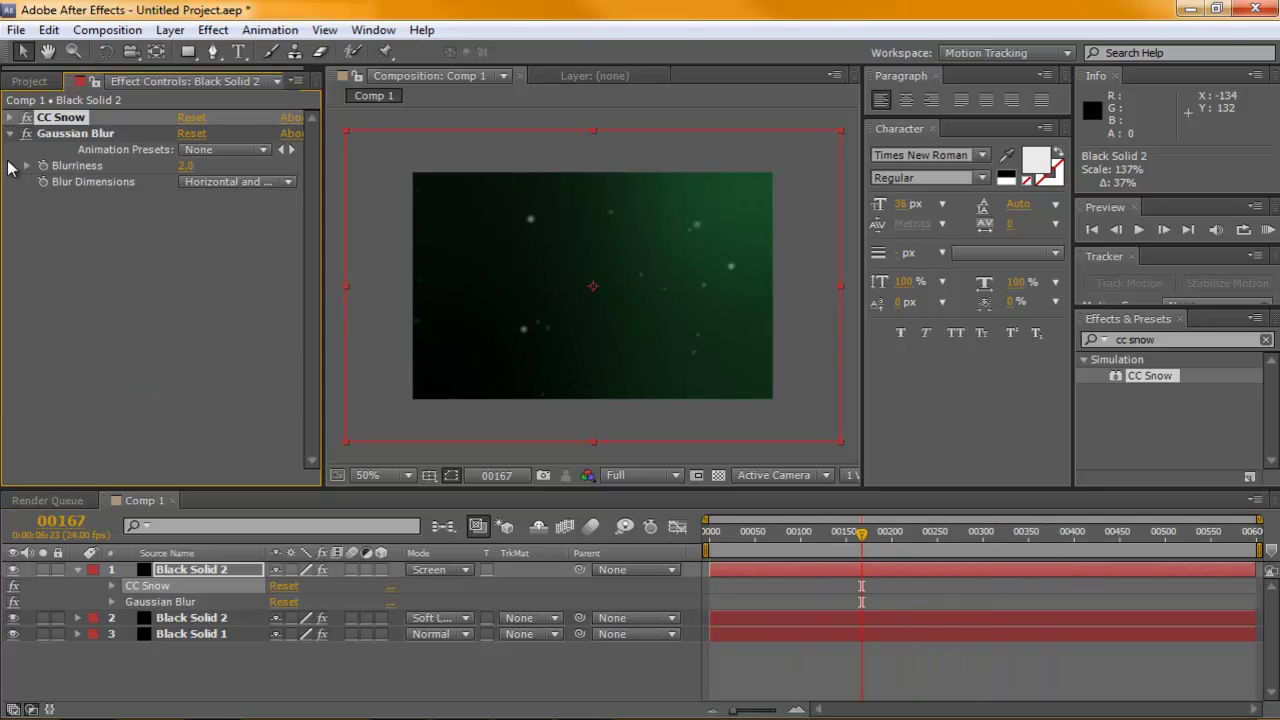
pyautogui.moveTo(180, 165); pyautogui.dragTo(342, 152)
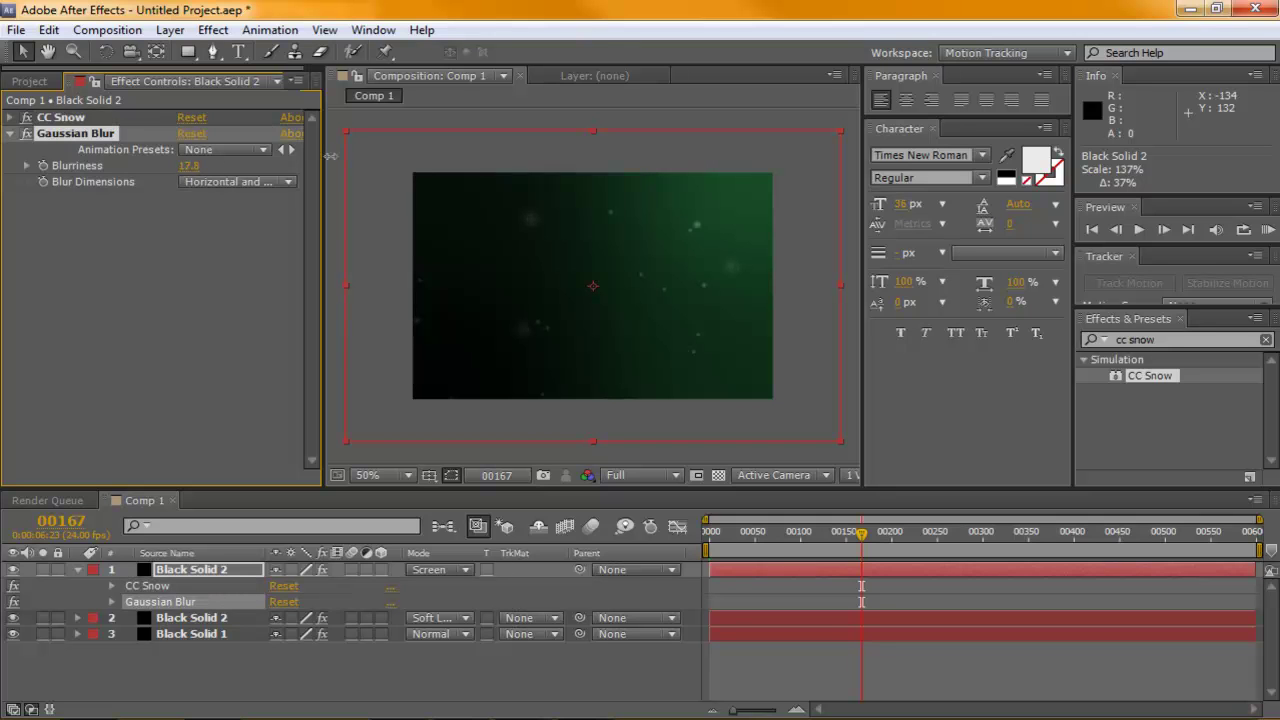
pyautogui.click(748, 531)
pyautogui.press('KP_0')
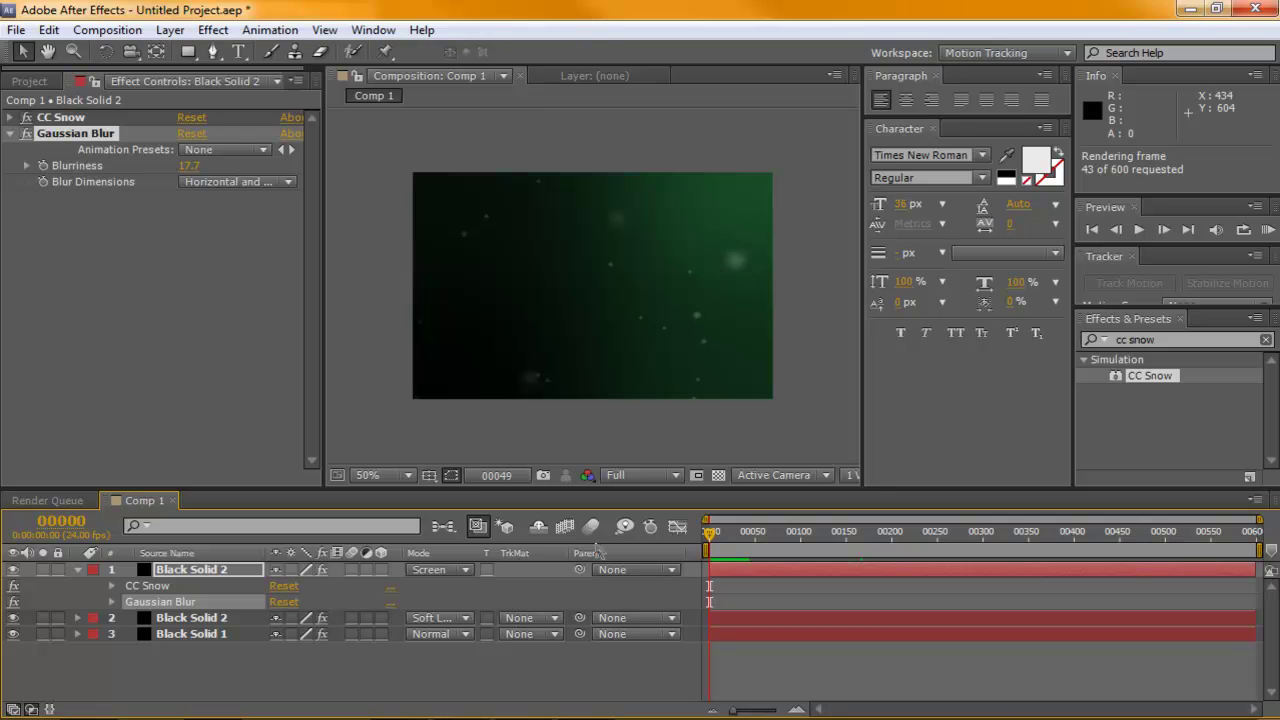
pyautogui.press('space')
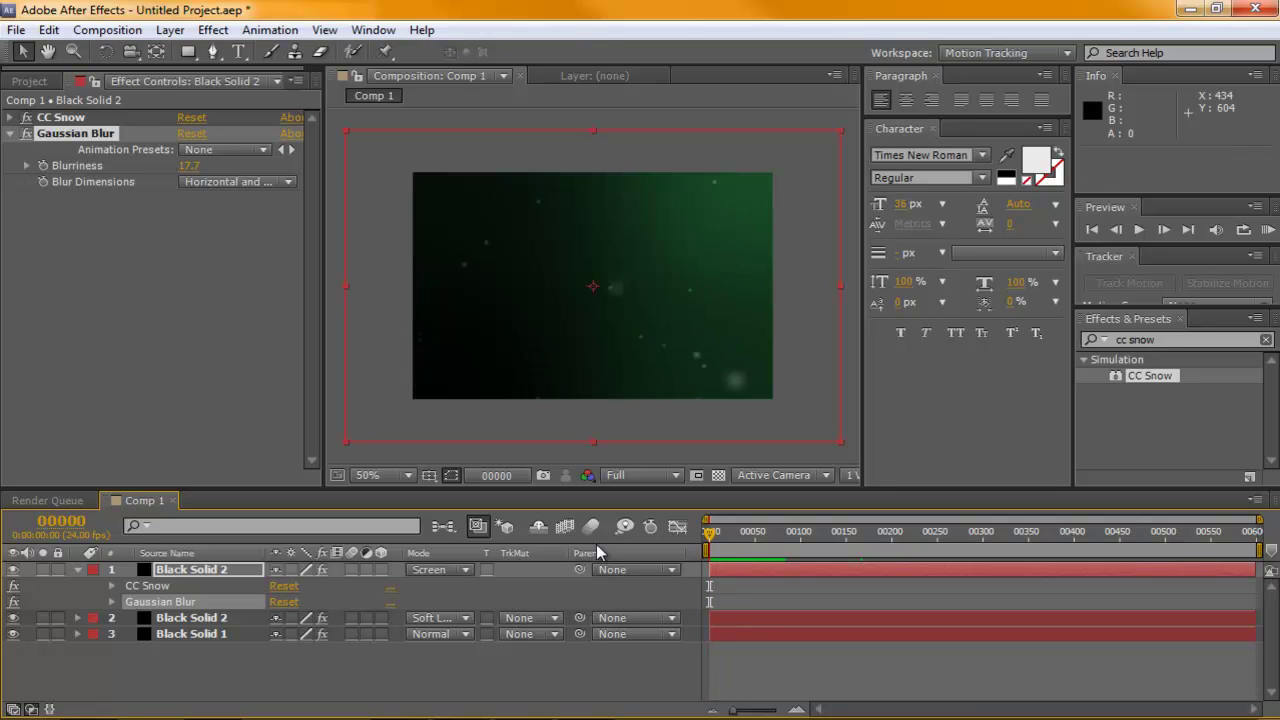
# Step: Set the CC Snow Amount of the lower Black Solid 2 layer to 15 and preview the animation
pyautogui.click(60, 117)
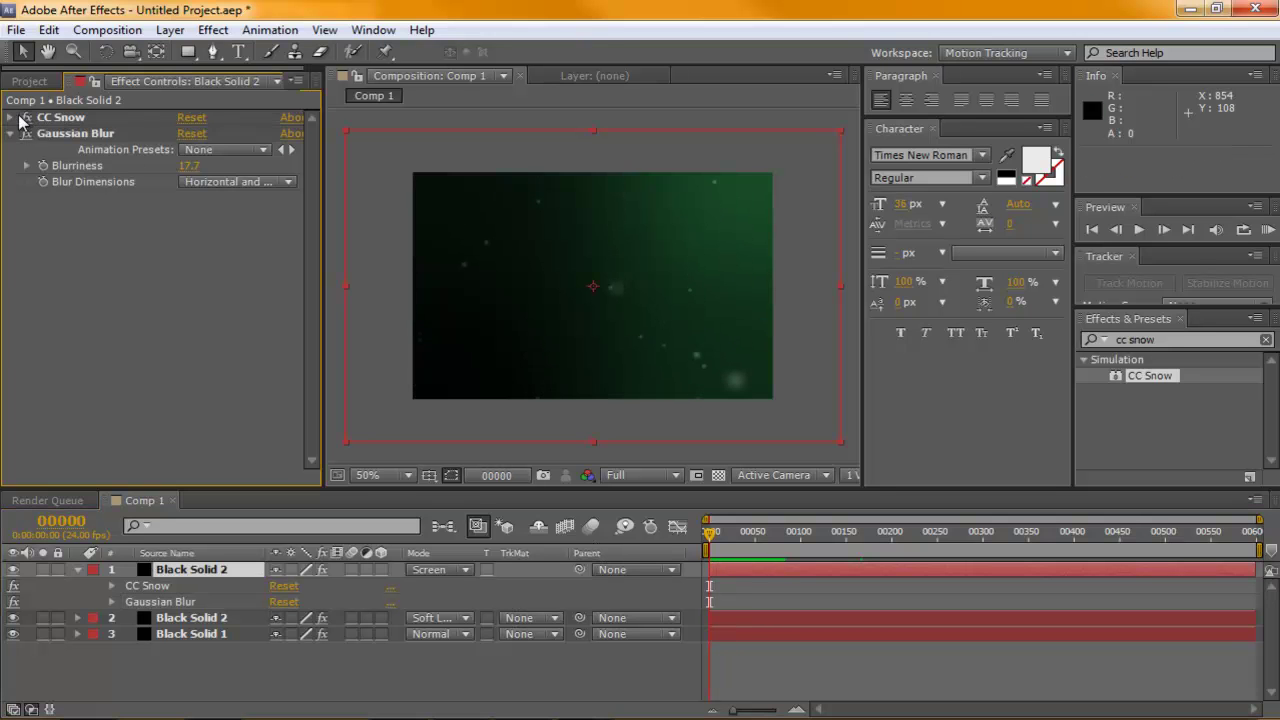
pyautogui.click(10, 117)
pyautogui.click(189, 149)
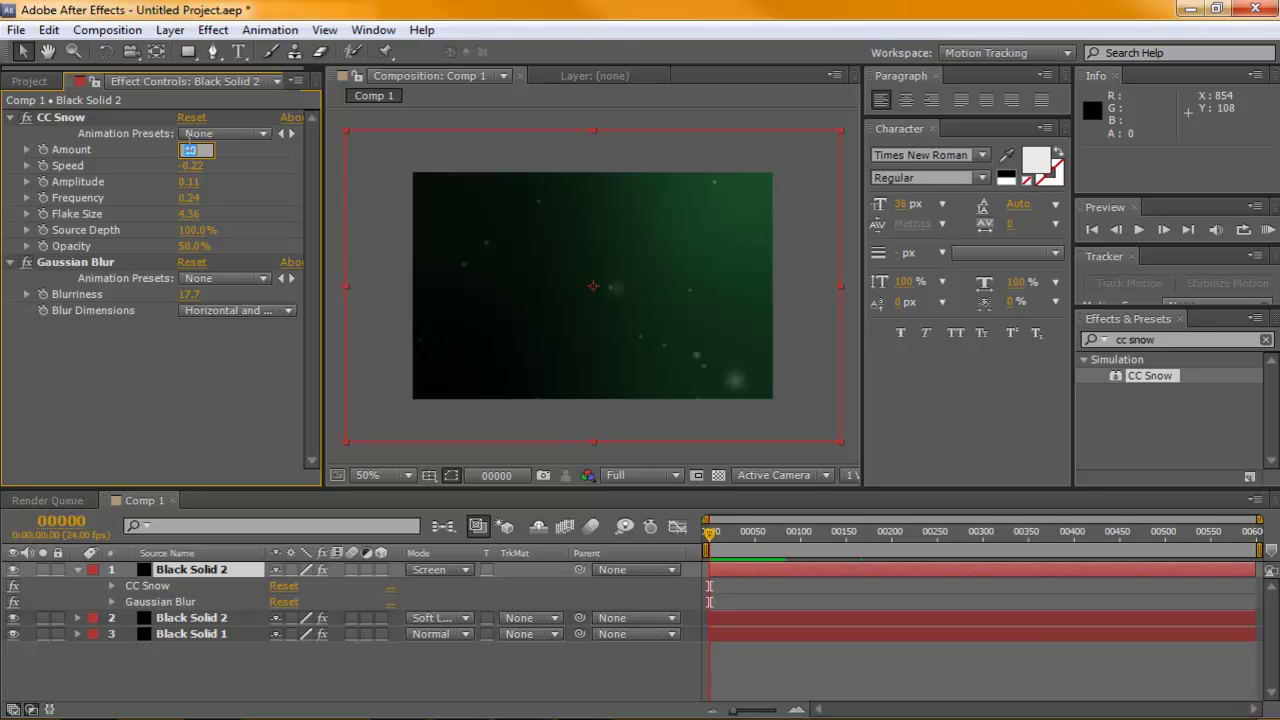
pyautogui.press('Return')
pyautogui.click(186, 618)
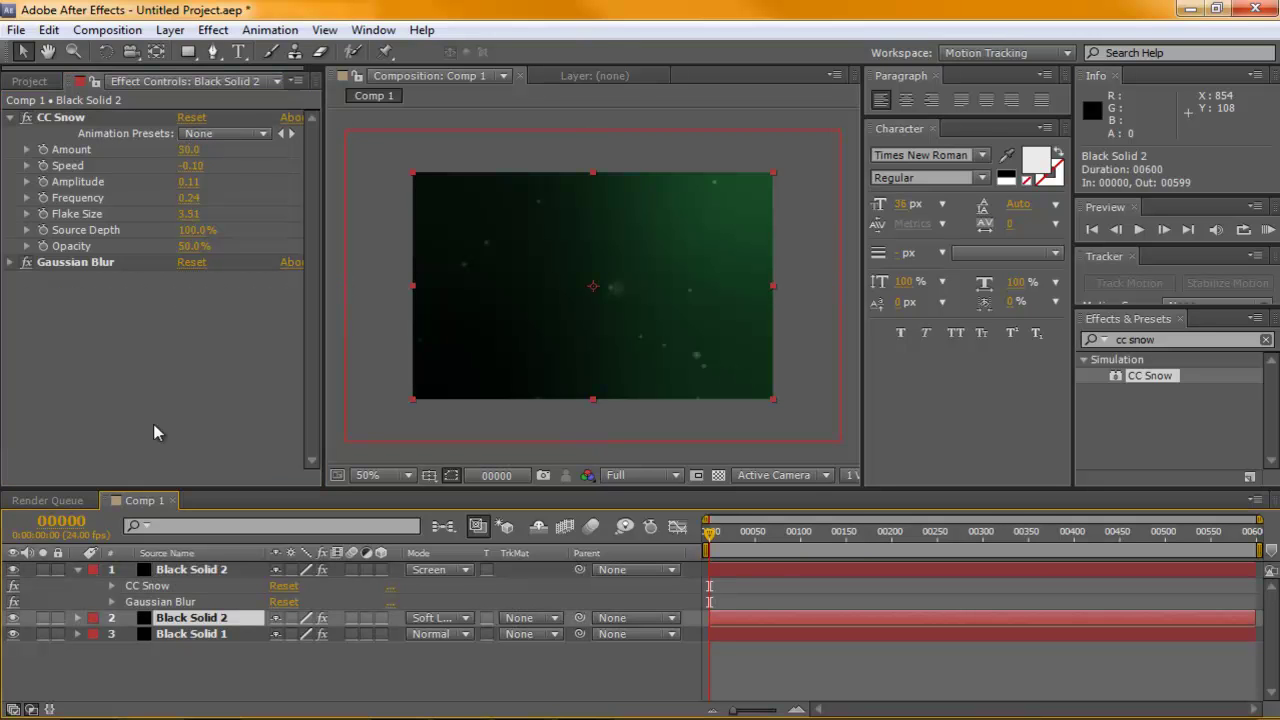
pyautogui.click(189, 149)
pyautogui.write('30')
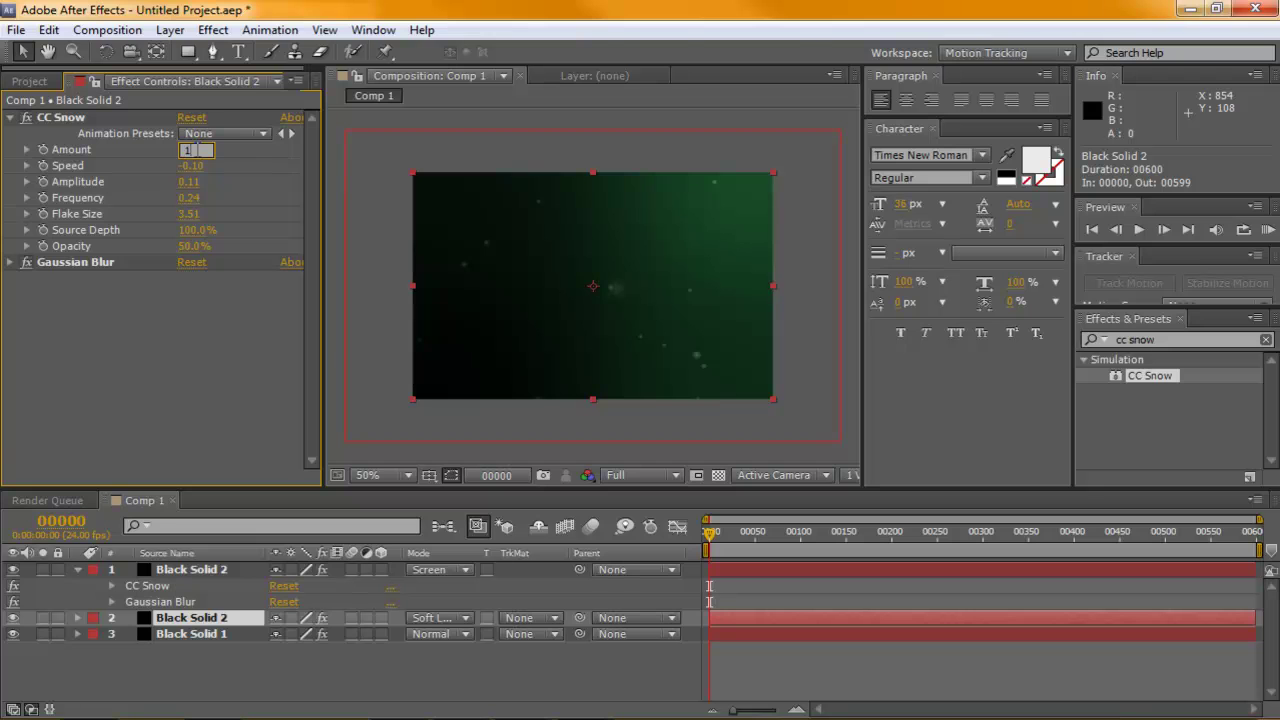
pyautogui.write('5')
pyautogui.press('Return')
pyautogui.click(915, 531)
pyautogui.press('space')
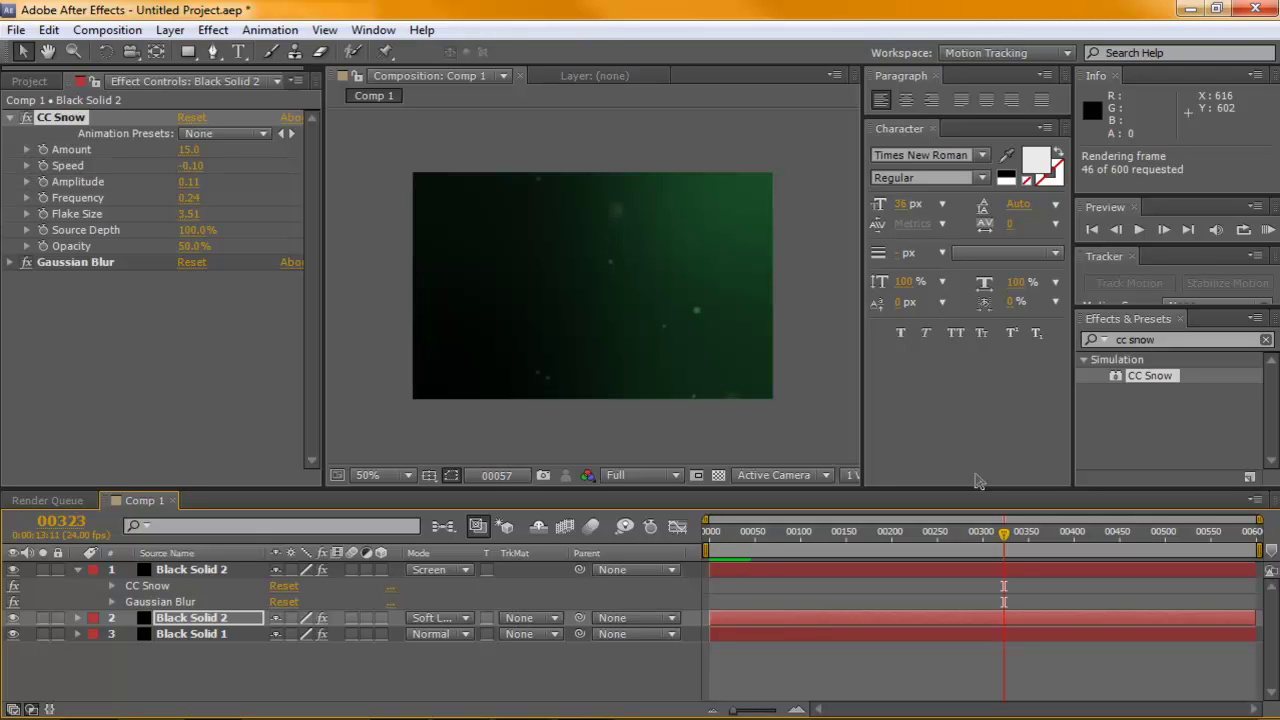
pyautogui.press('space')
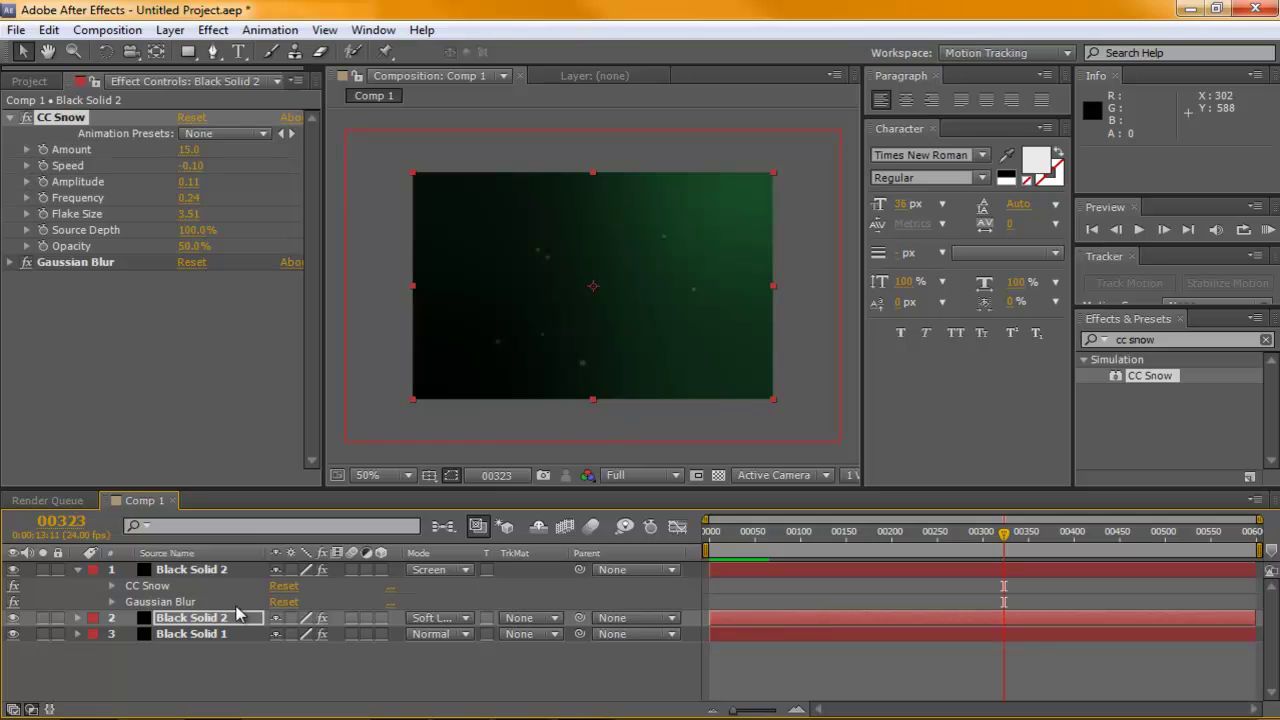
# Step: Change the blending mode of the lower Black Solid 2 layer to Screen
pyautogui.click(80, 570)
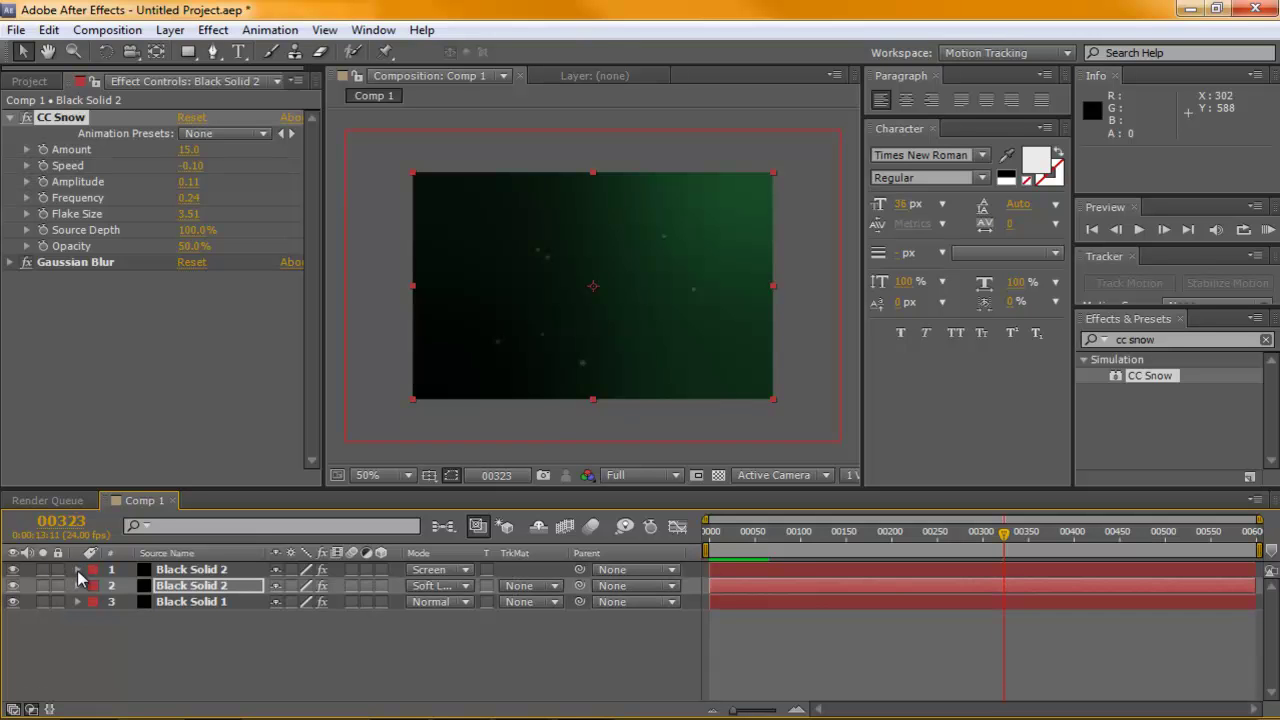
pyautogui.click(149, 658)
pyautogui.click(196, 603)
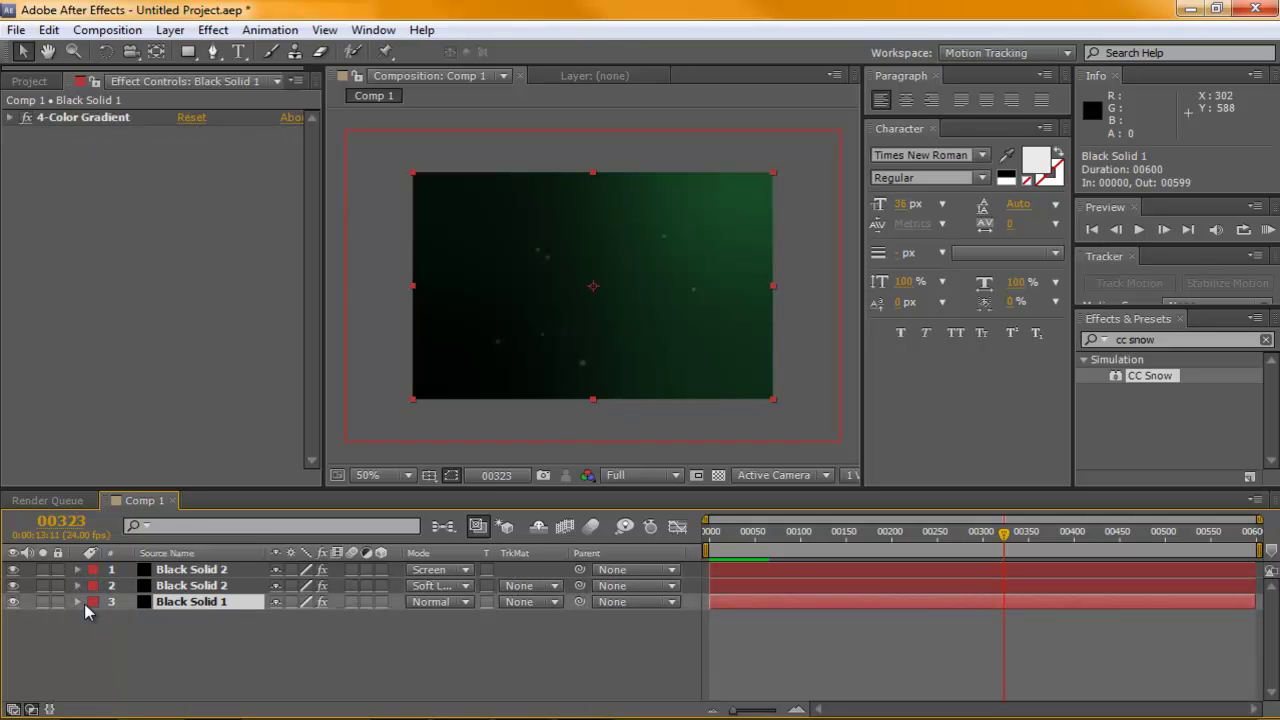
pyautogui.click(77, 602)
pyautogui.click(440, 586)
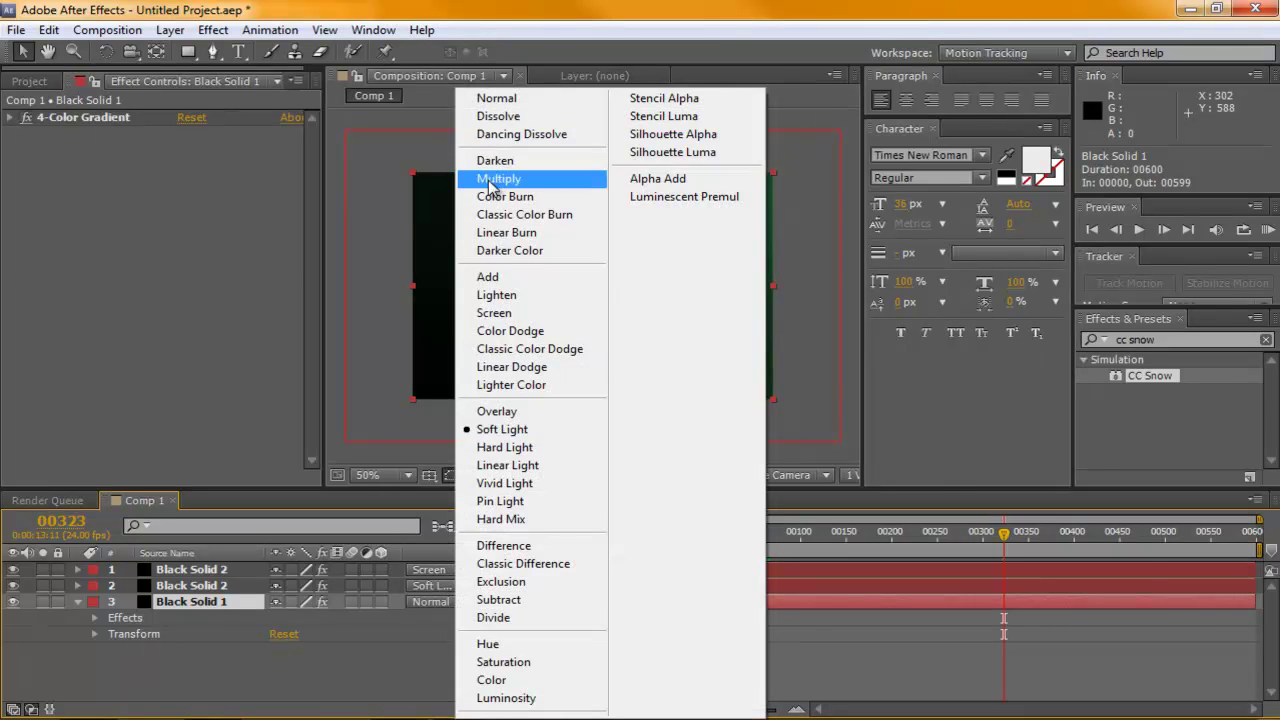
pyautogui.click(500, 313)
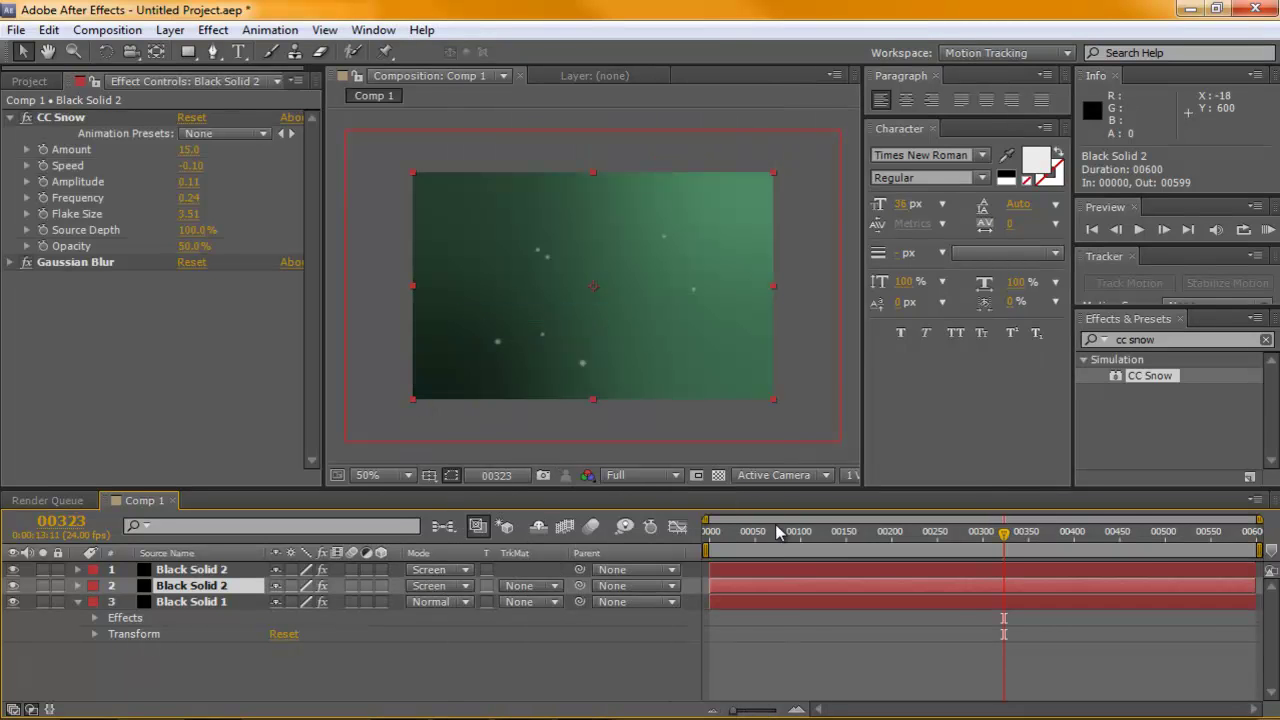
# Step: Scrub through the timeline to check the particles, return to the first frame, and collapse the open effect and layer settings
pyautogui.moveTo(772, 527); pyautogui.dragTo(1240, 533)
pyautogui.press('Home')
pyautogui.click(70, 310)
pyautogui.click(10, 118)
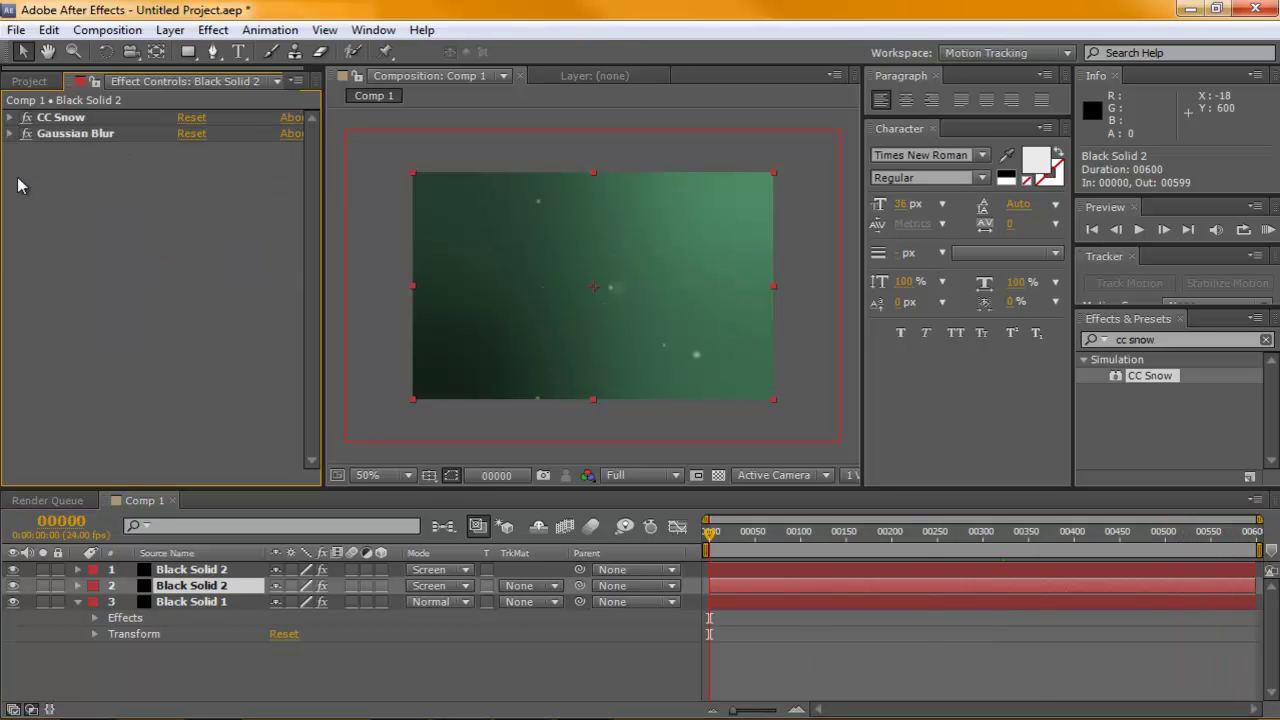
pyautogui.click(78, 602)
pyautogui.click(137, 663)
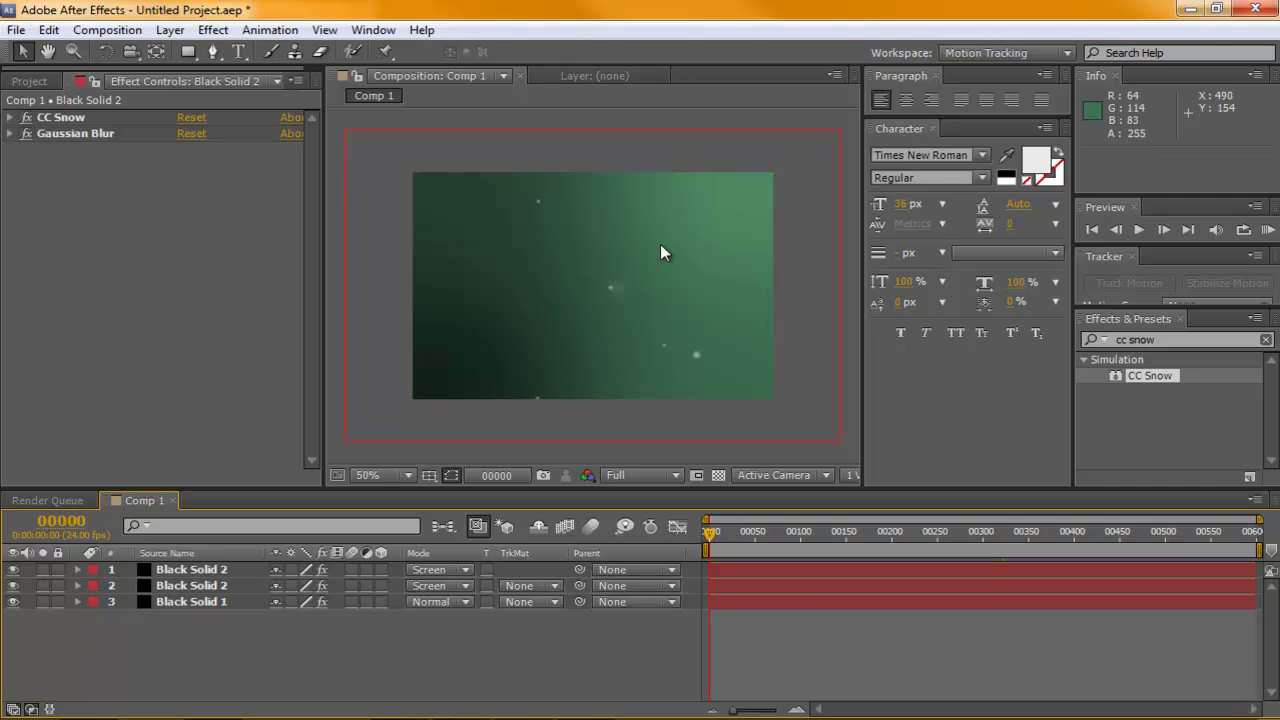
# Step: Create a new 720 x 480 px black solid named Black Solid 3 above the particle layers
pyautogui.click(173, 31)
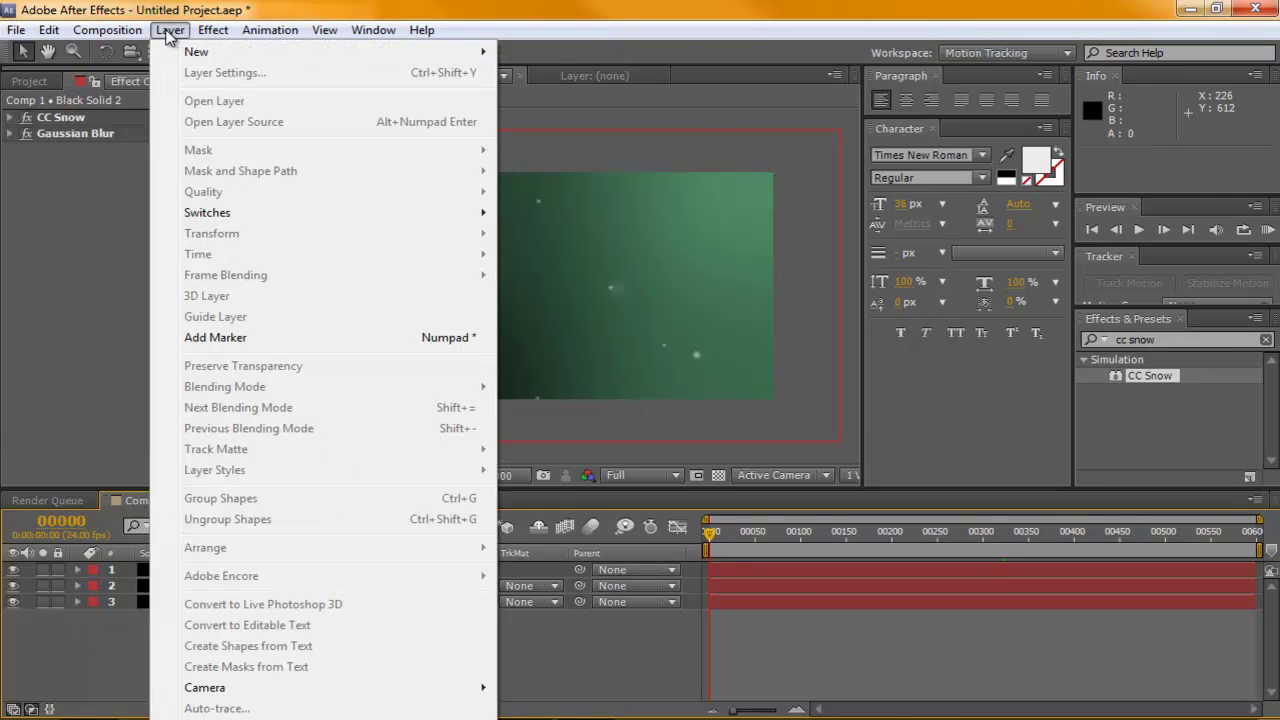
pyautogui.moveTo(190, 51)
pyautogui.click(586, 71)
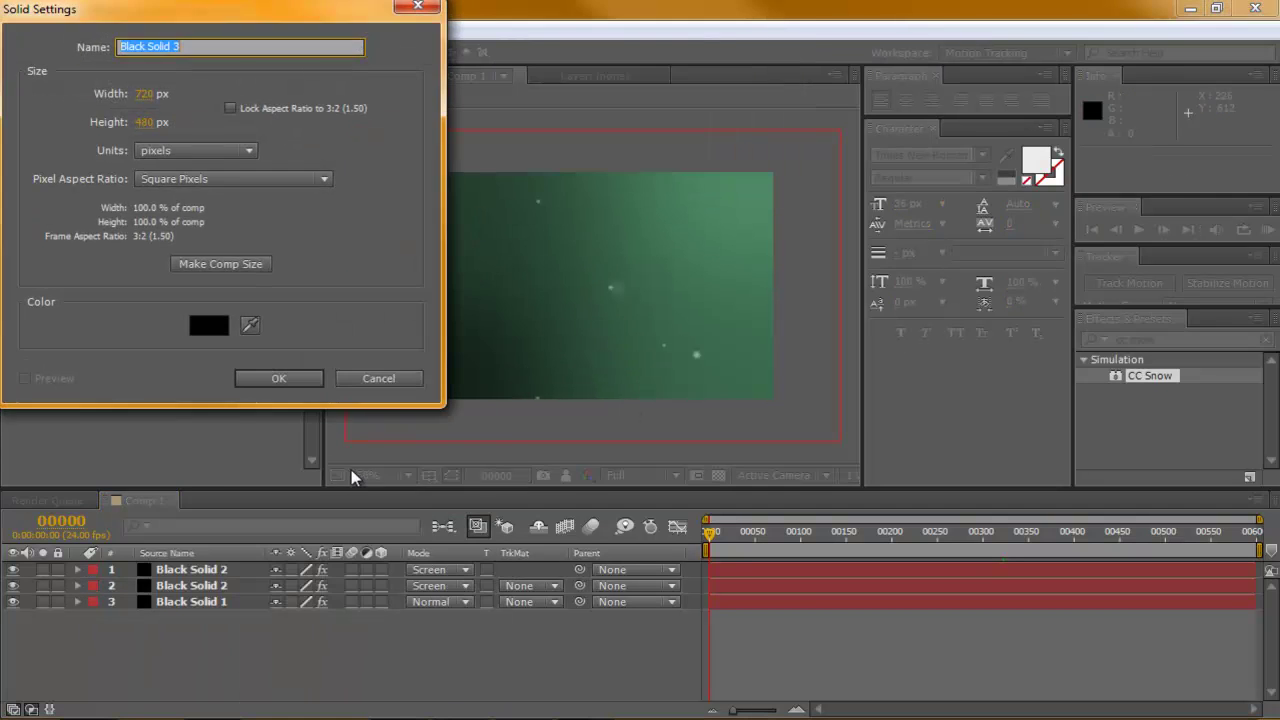
pyautogui.click(284, 379)
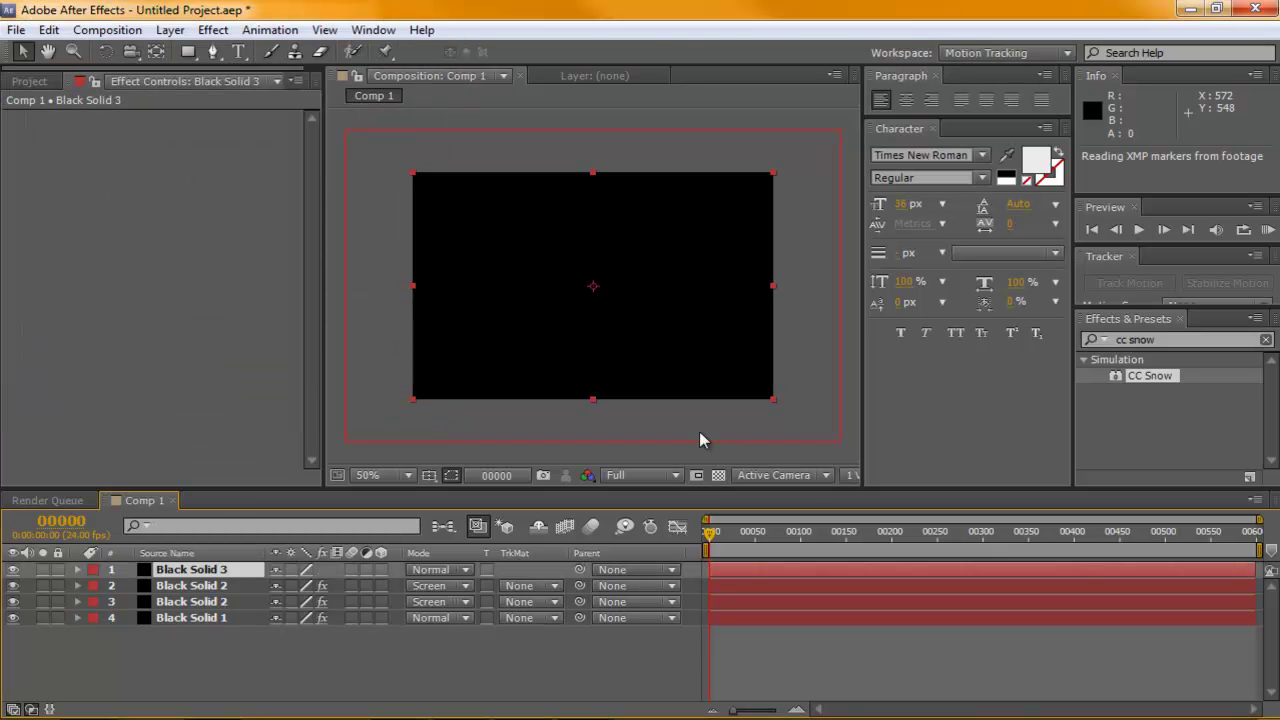
# Step: Search the effects for fractal, apply Fractal Noise to Black Solid 3, and widen the effect settings area
pyautogui.click(1212, 339)
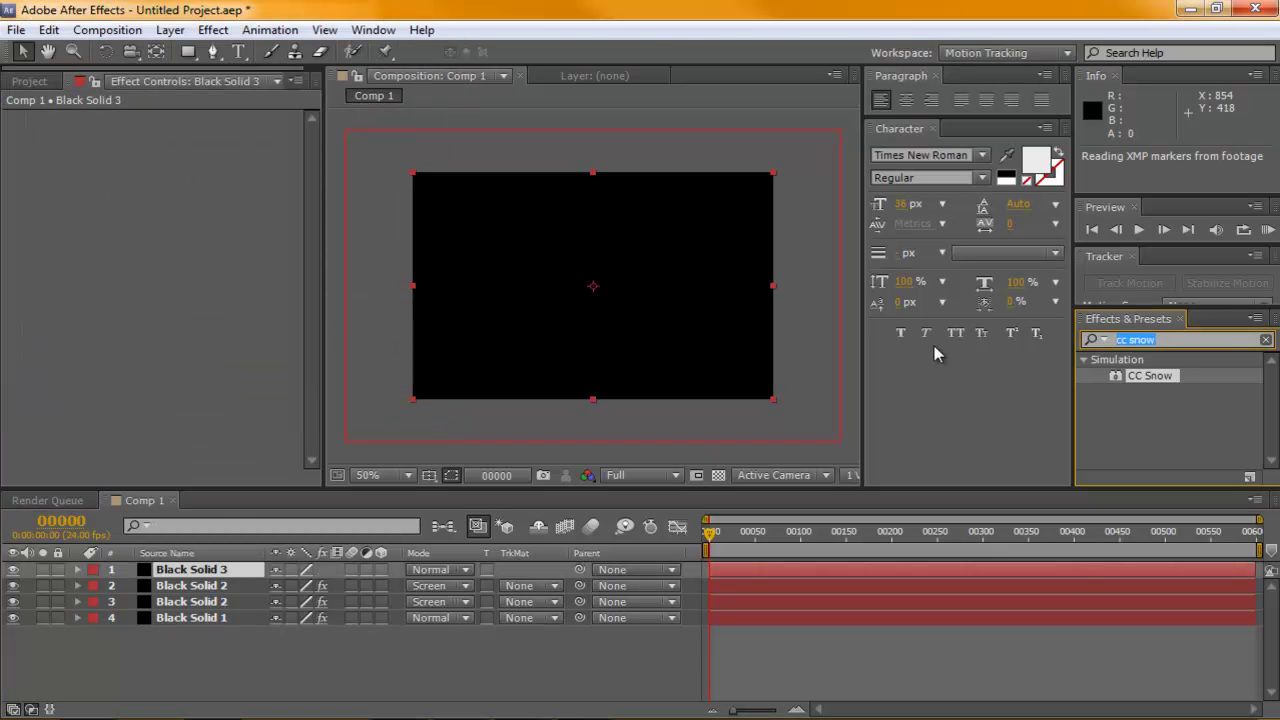
pyautogui.press('BackSpace')
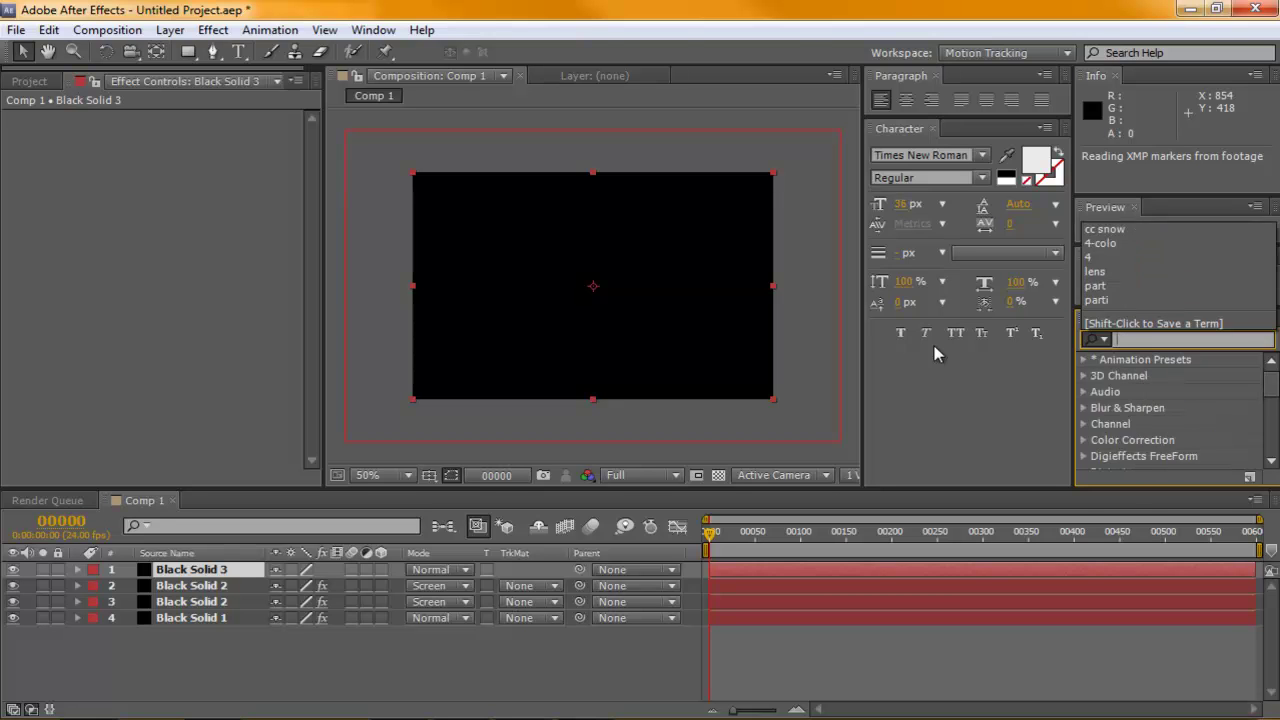
pyautogui.write('fractal')
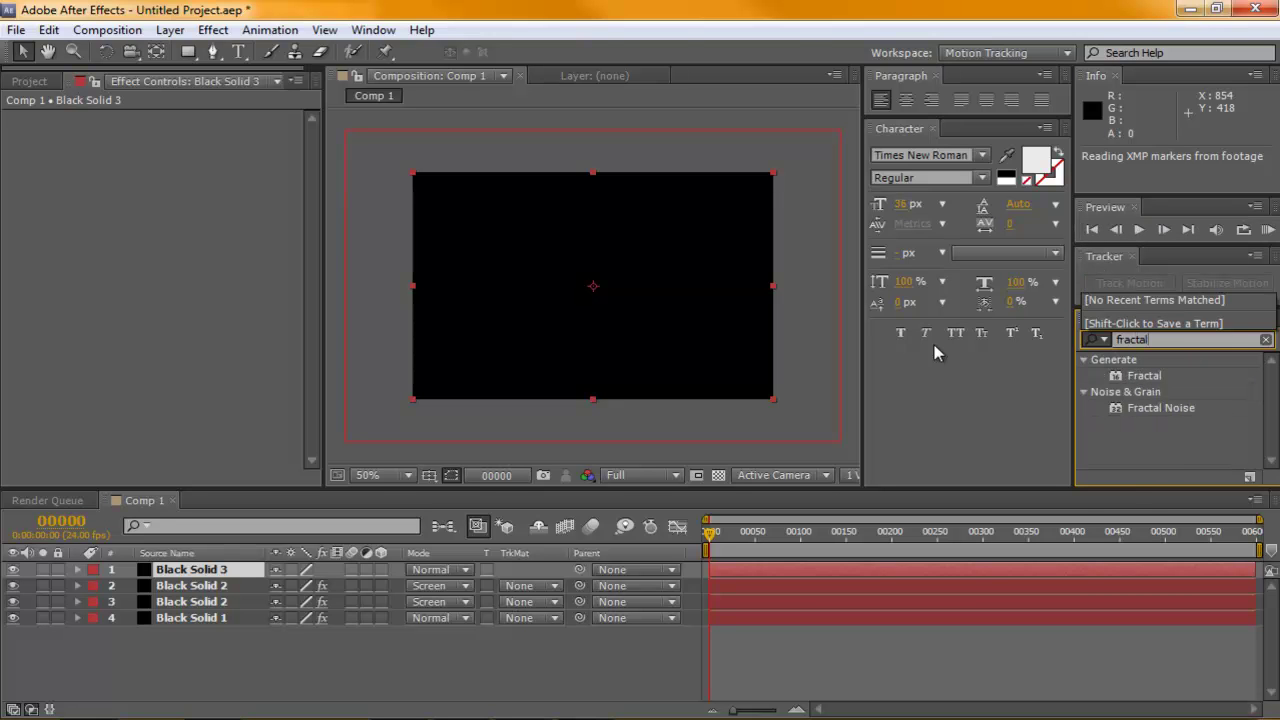
pyautogui.doubleClick(1128, 410)
pyautogui.press('w')
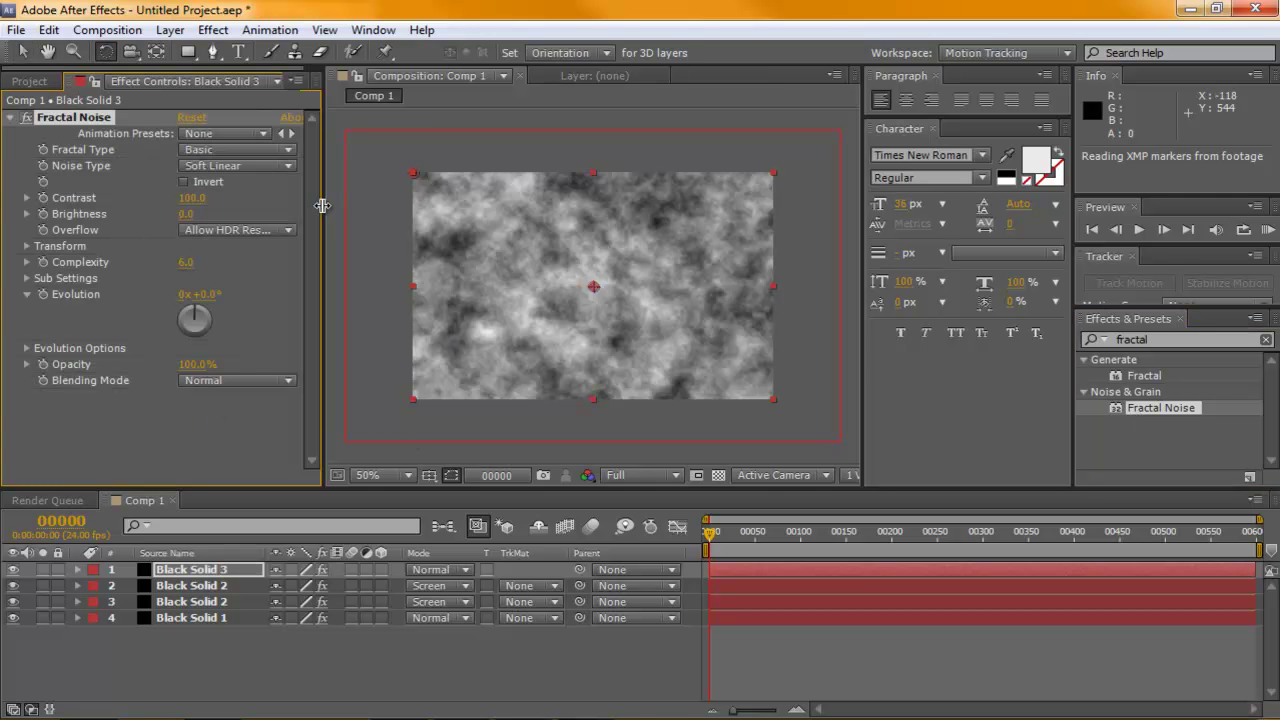
pyautogui.moveTo(322, 205); pyautogui.dragTo(427, 205)
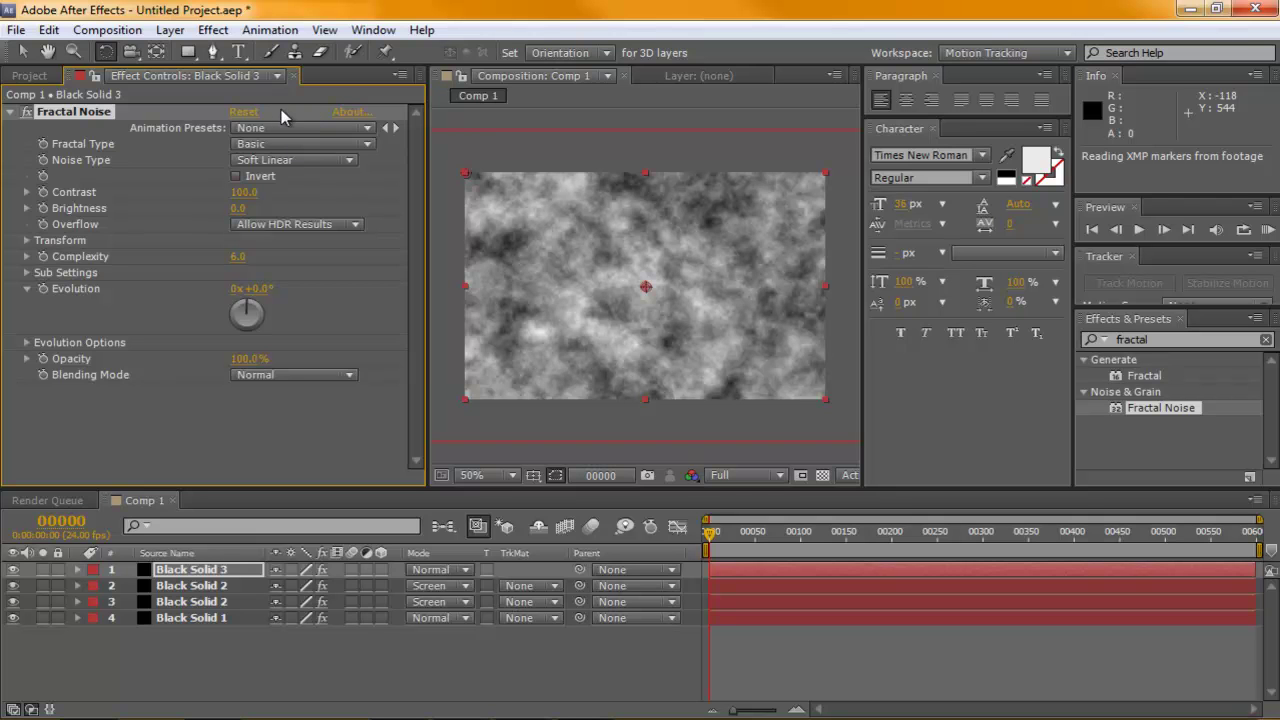
# Step: Apply the Curtain animation preset to the Fractal Noise effect on Black Solid 3 and collapse its settings
pyautogui.rightClick(254, 74)
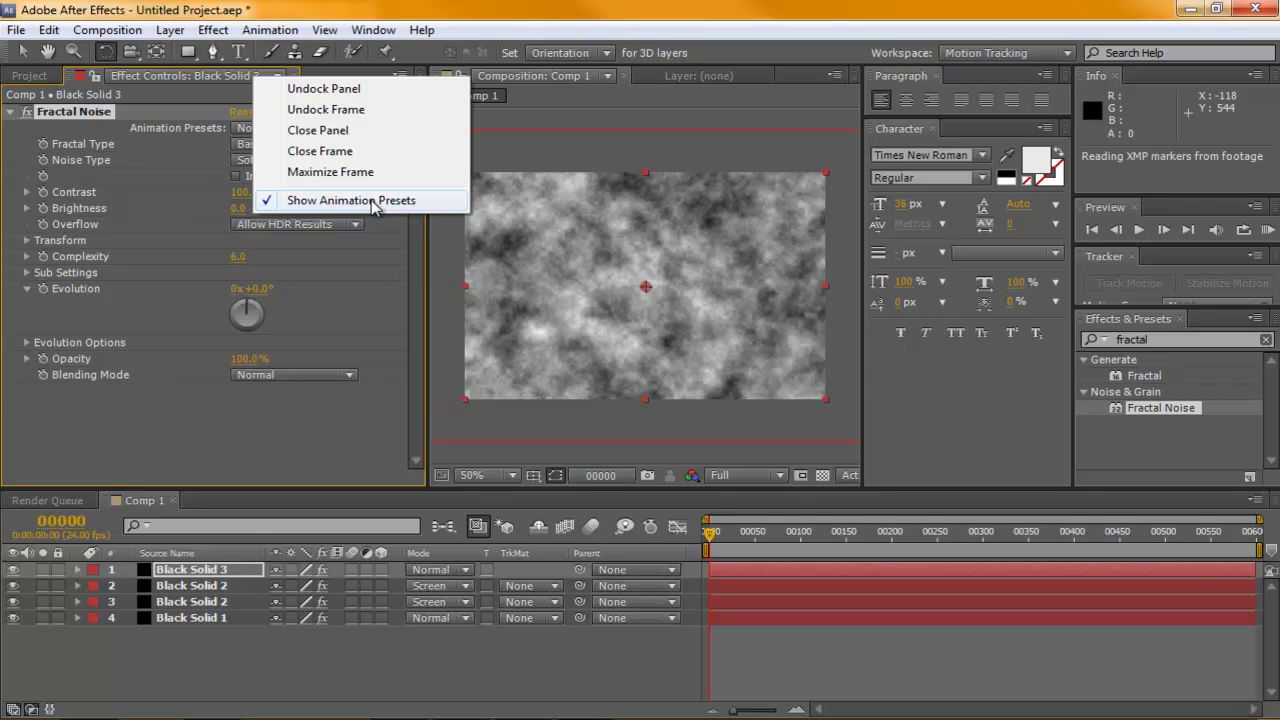
pyautogui.click(306, 461)
pyautogui.click(274, 132)
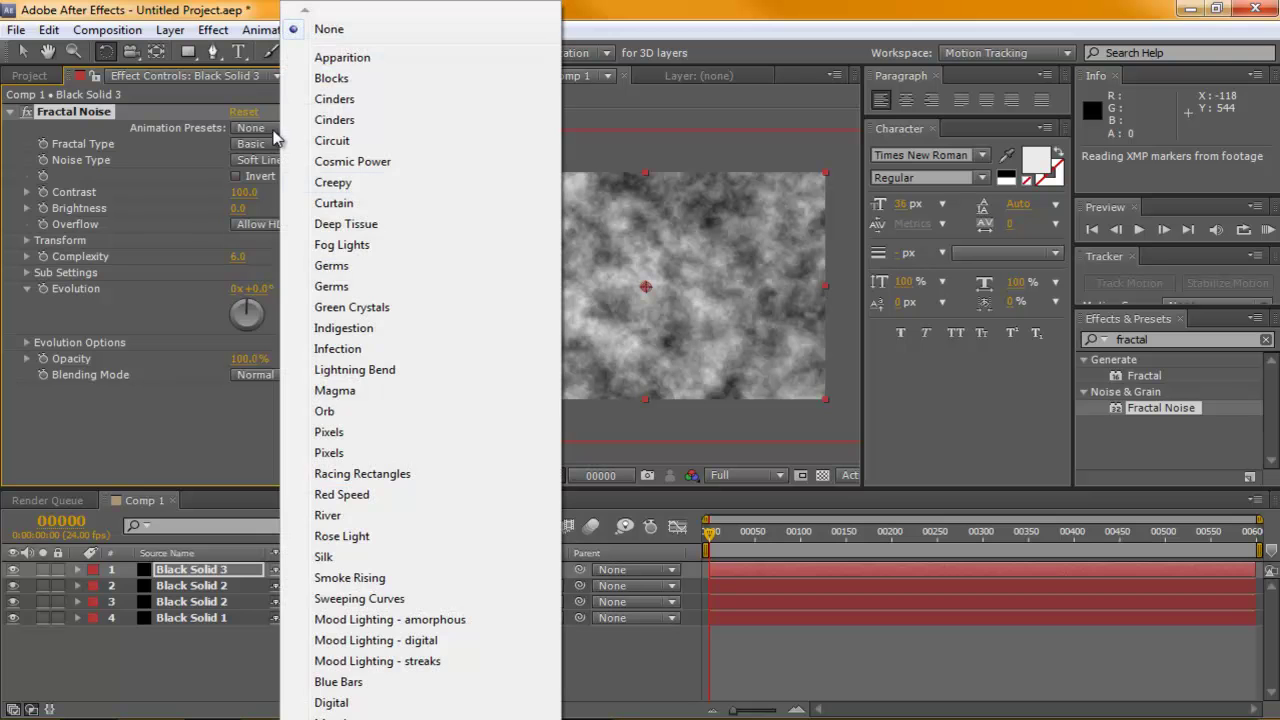
pyautogui.click(332, 204)
pyautogui.scroll(-1, 543, 284)
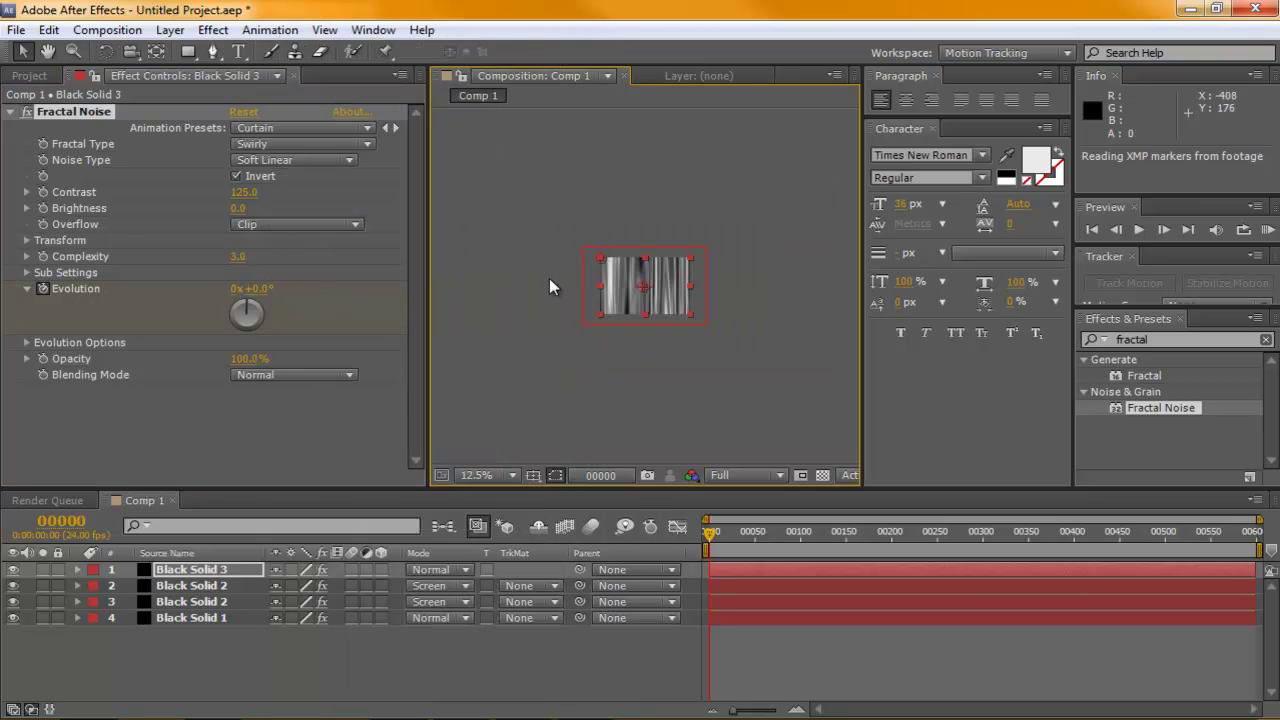
pyautogui.click(12, 111)
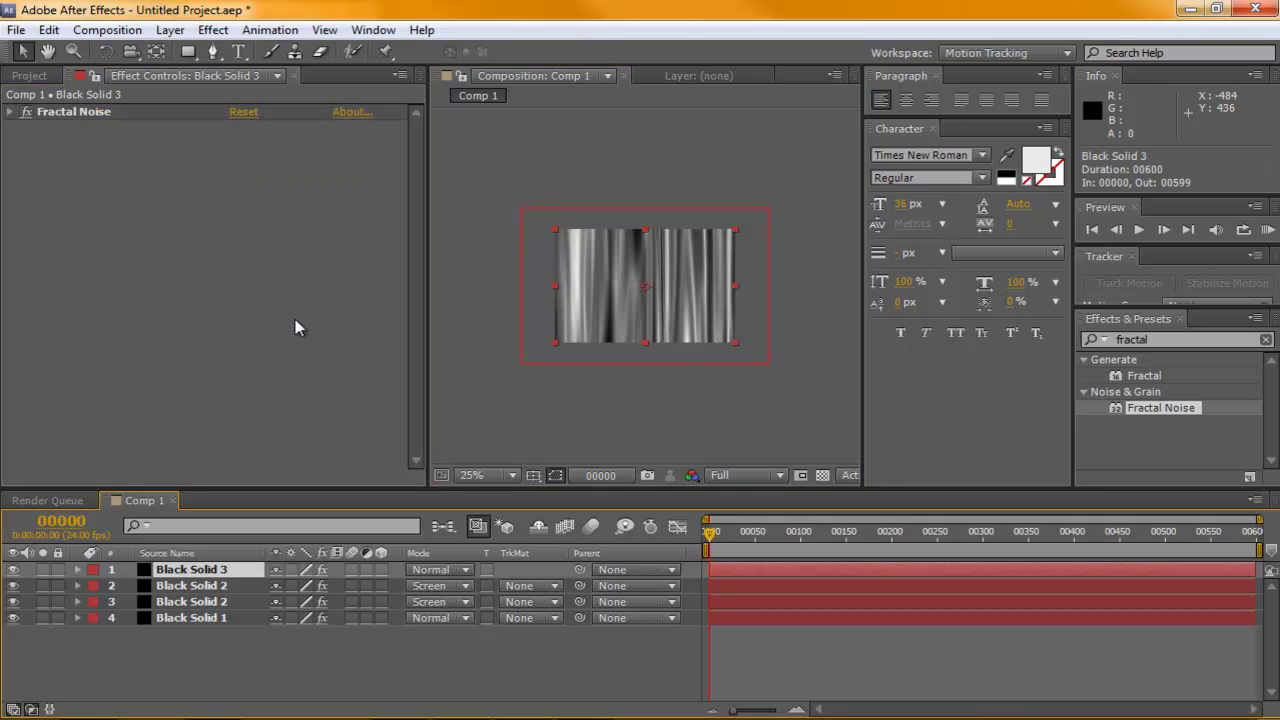
# Step: Pre-compose Black Solid 3 as Caustics, moving all attributes into the new composition
pyautogui.hotkey('ctrl', 'shift', 'c')
pyautogui.press('BackSpace')
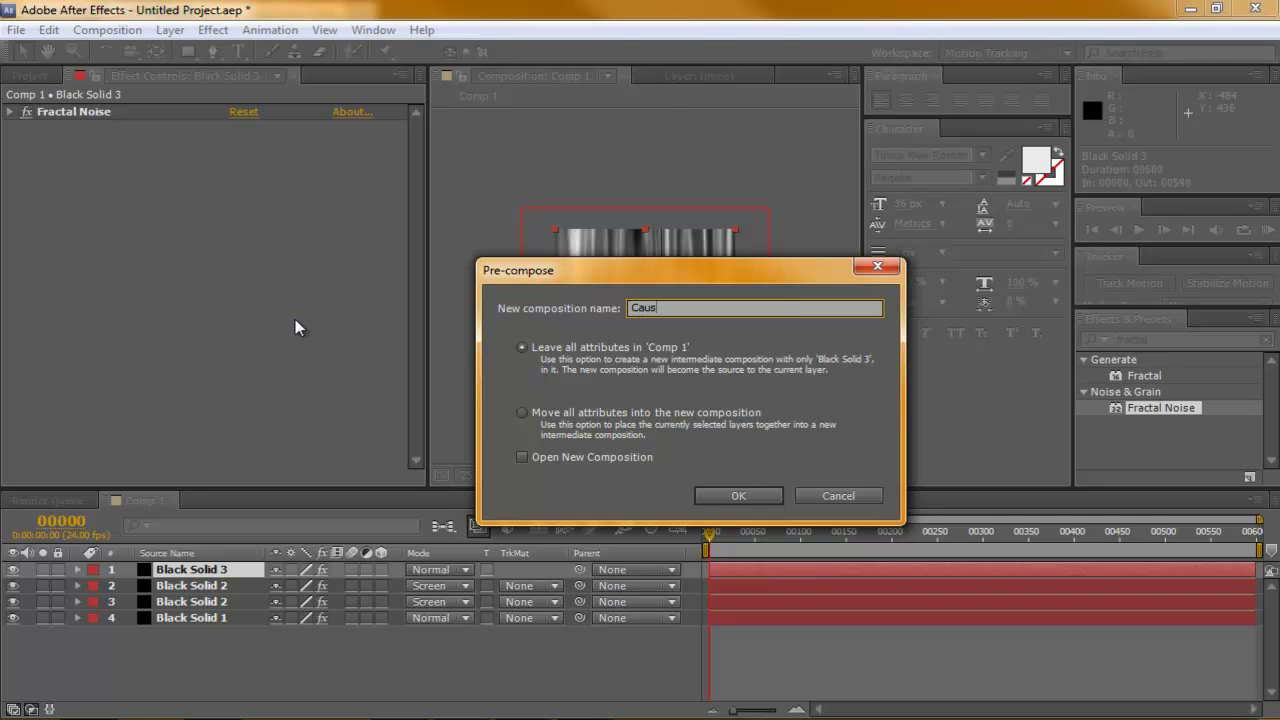
pyautogui.write('Caustics')
pyautogui.click(520, 413)
pyautogui.click(748, 500)
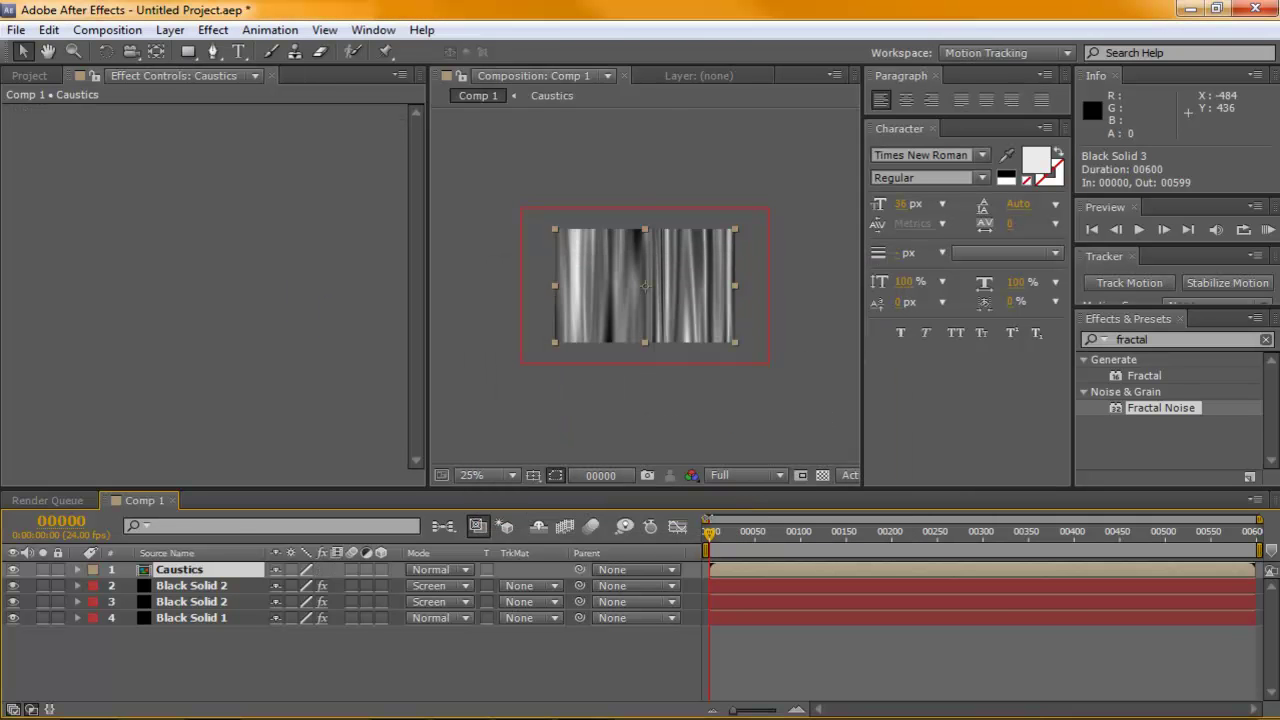
# Step: Search the effects for corner and apply Corner Pin to the Caustics layer
pyautogui.click(1168, 339)
pyautogui.write('corne')
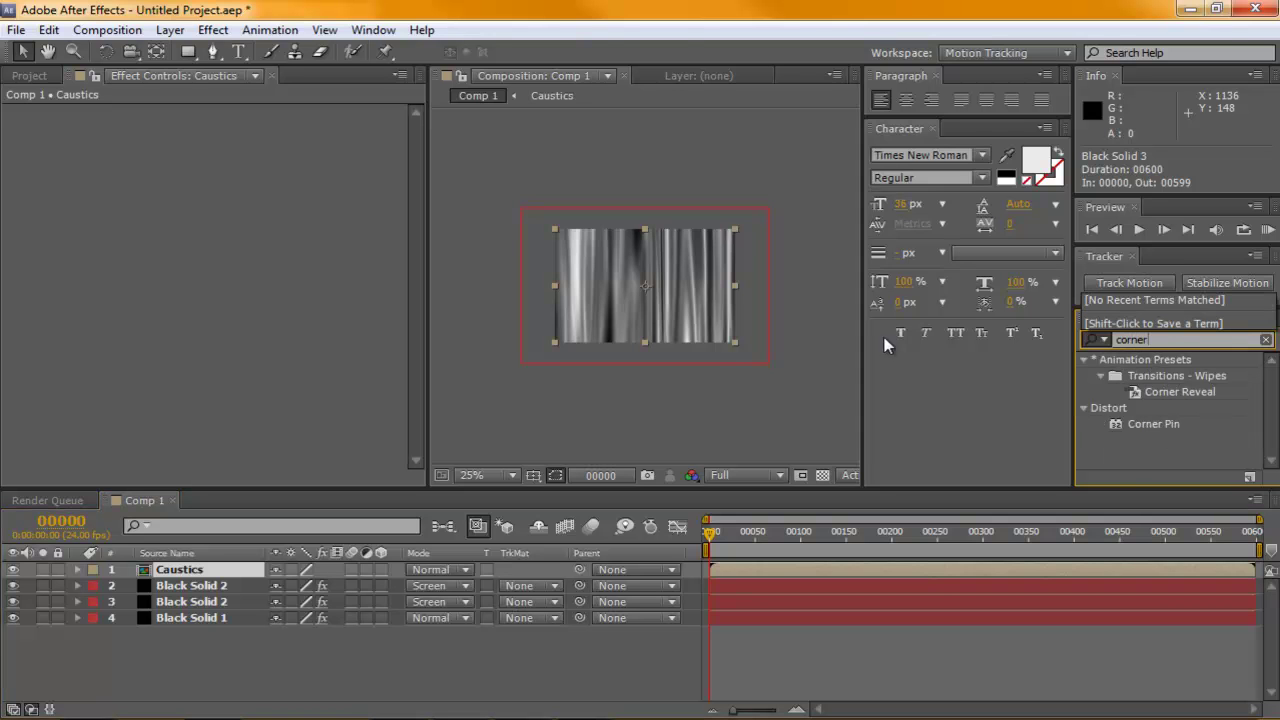
pyautogui.write('r')
pyautogui.doubleClick(1149, 425)
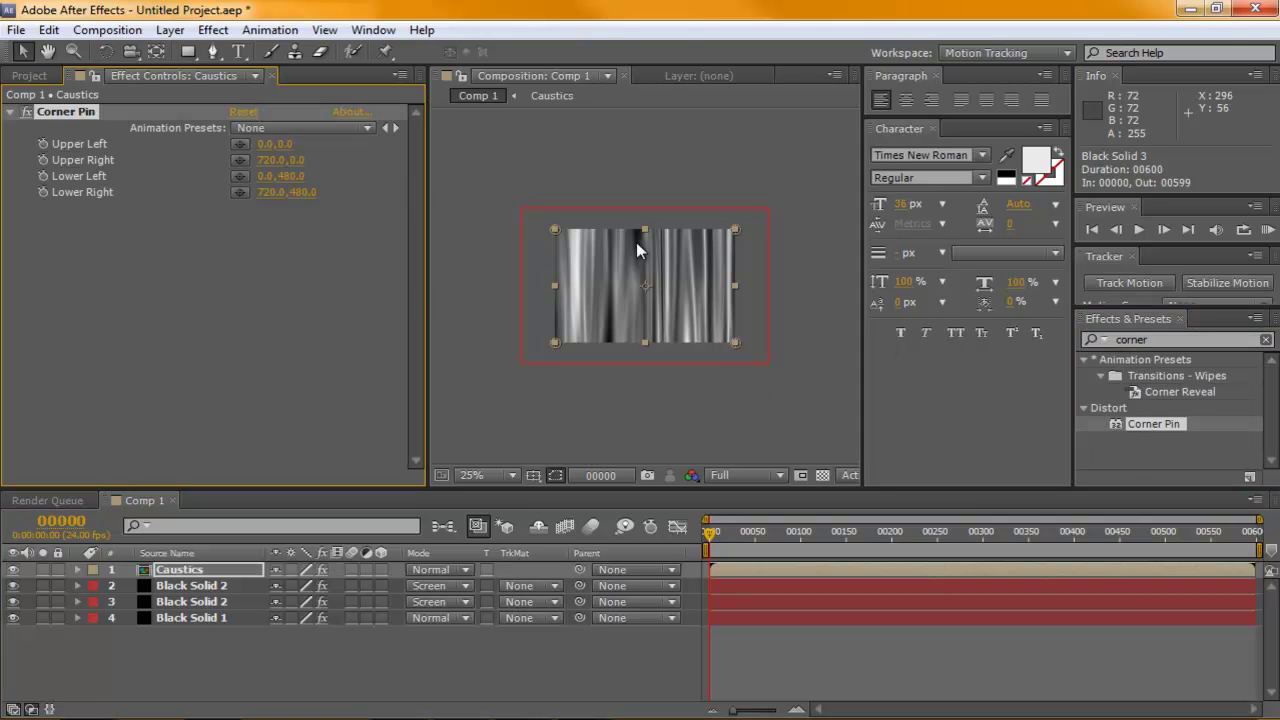
# Step: Slant the Caustics light streaks with Corner Pin: upper right about 1092, 8, lower left -616, 520, lower right 760, 620, upper left near 284, -68
pyautogui.moveTo(738, 230); pyautogui.dragTo(797, 230)
pyautogui.moveTo(737, 342); pyautogui.dragTo(745, 362)
pyautogui.moveTo(558, 230); pyautogui.dragTo(674, 208)
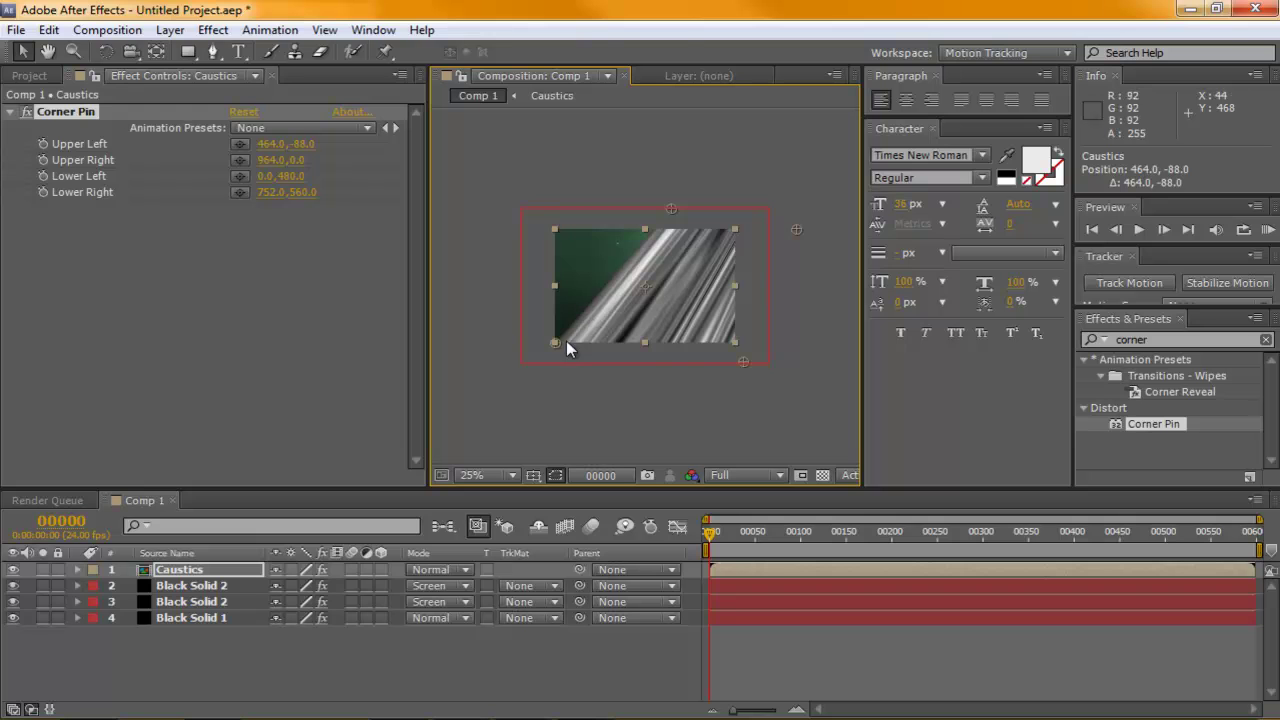
pyautogui.moveTo(558, 343); pyautogui.dragTo(402, 353)
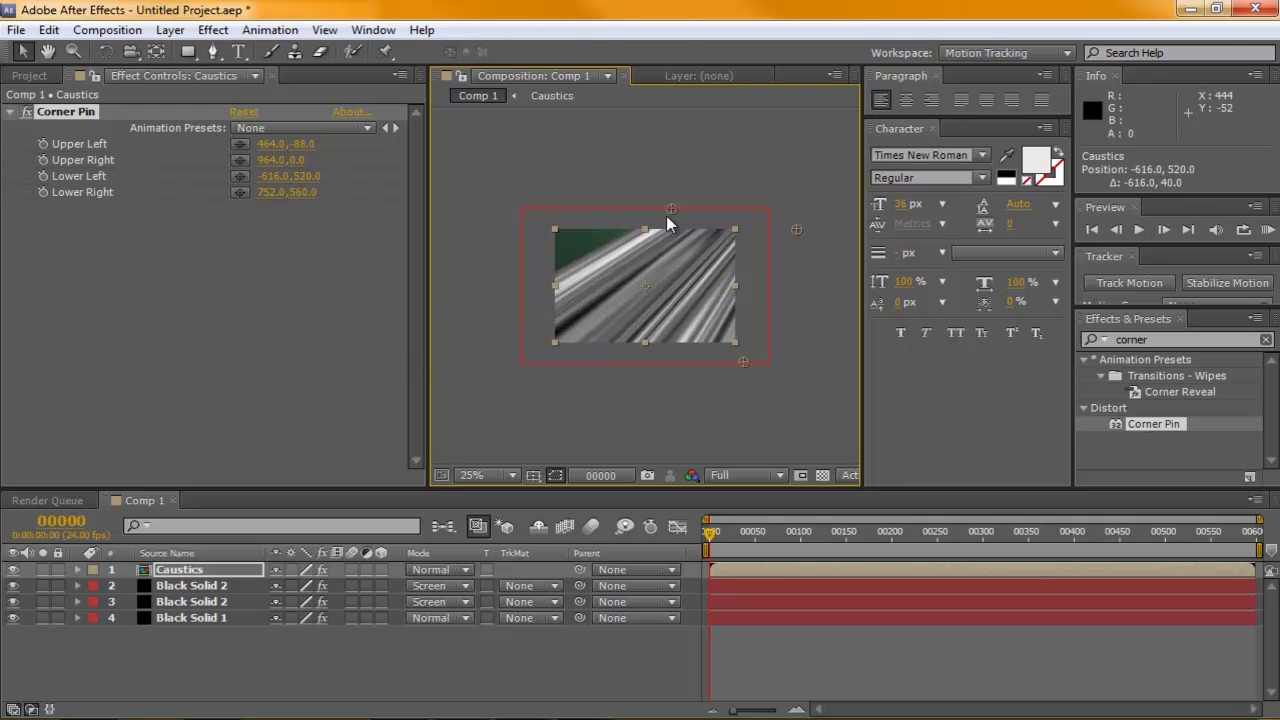
pyautogui.moveTo(671, 208); pyautogui.dragTo(630, 208)
pyautogui.moveTo(818, 238); pyautogui.dragTo(811, 237)
pyautogui.moveTo(630, 208)
pyautogui.mouseDown()
pyautogui.moveTo(565, 209)
pyautogui.moveTo(626, 213)
pyautogui.mouseUp()
pyautogui.moveTo(744, 363)
pyautogui.mouseDown()
pyautogui.moveTo(757, 377)
pyautogui.moveTo(744, 377)
pyautogui.mouseUp()
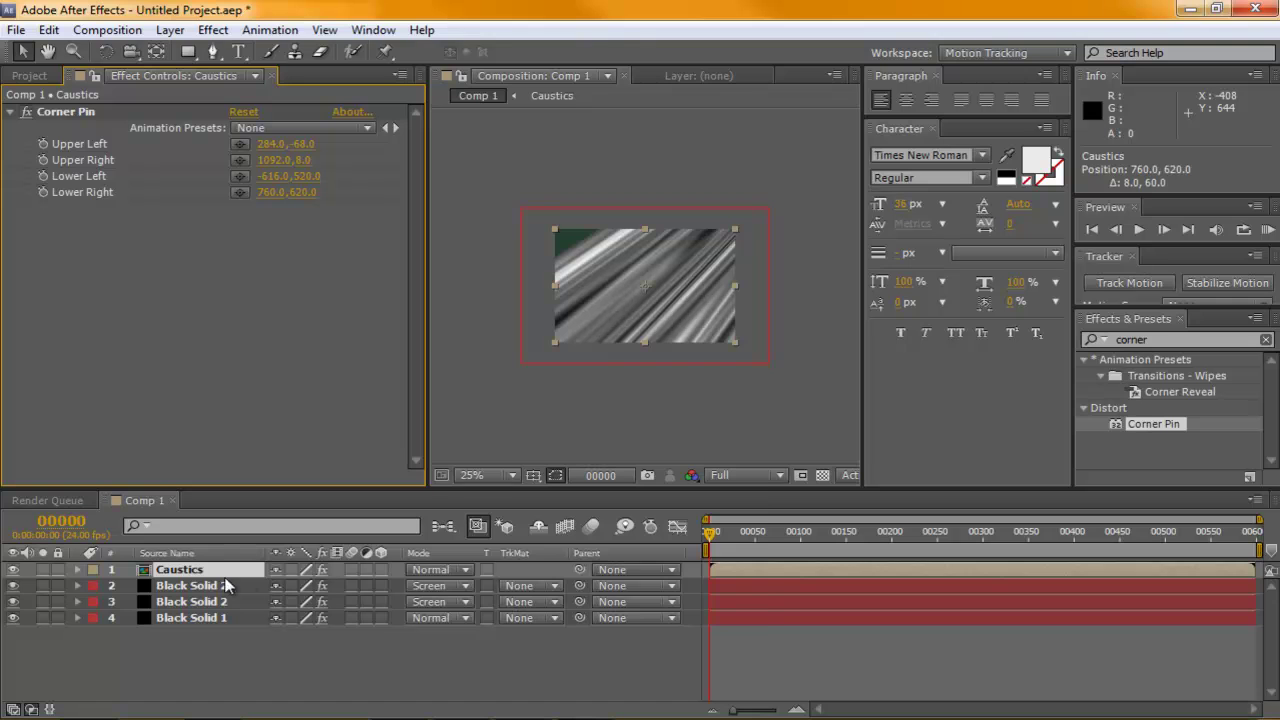
# Step: Change the blending mode of the Caustics layer to Soft Light and scrub the timeline to check the light rays
pyautogui.click(425, 569)
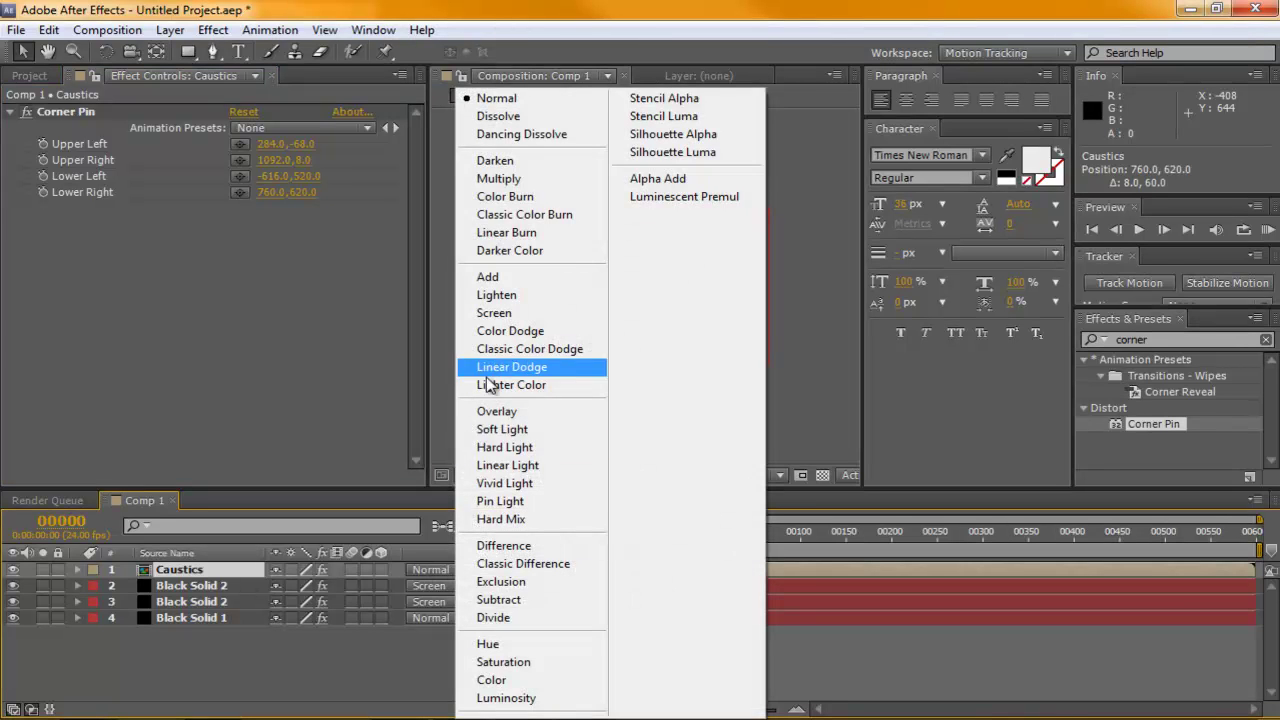
pyautogui.click(500, 430)
pyautogui.click(529, 262)
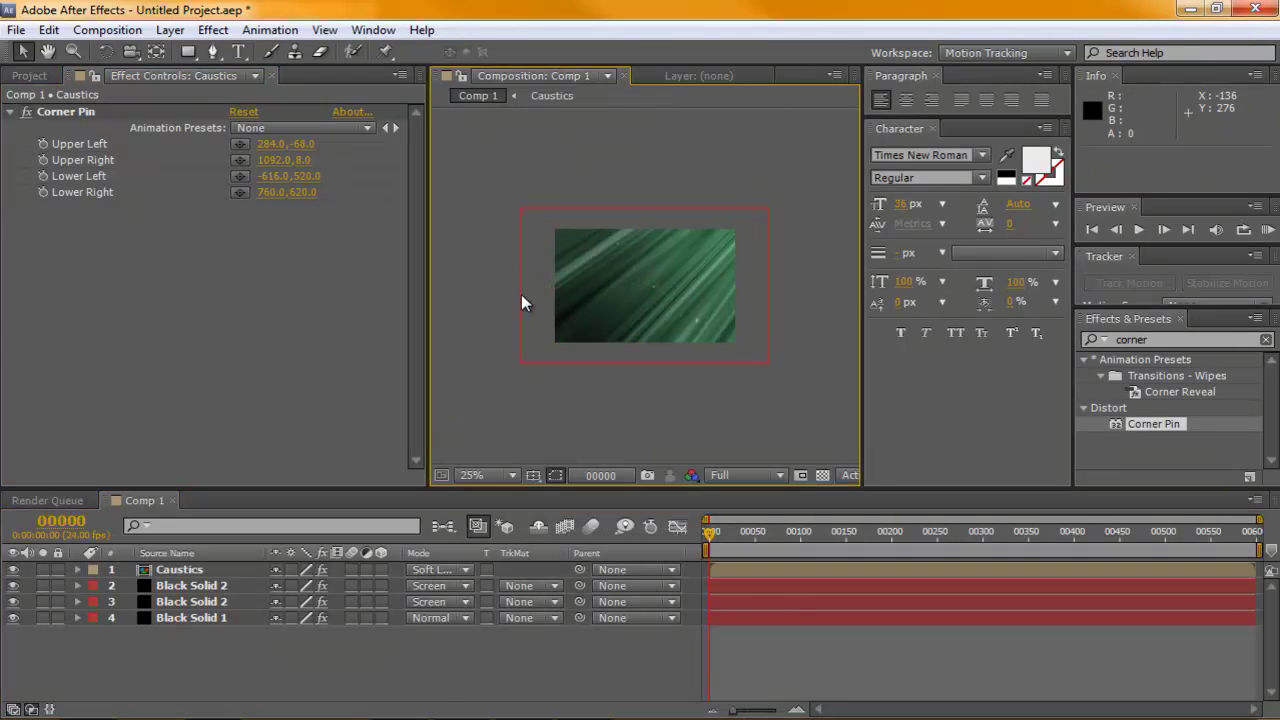
pyautogui.hotkey('shift', 'pagedown')
pyautogui.moveTo(730, 546); pyautogui.dragTo(760, 540)
# Step: Open the Caustics composition and select its Black Solid 3 layer
pyautogui.click(76, 570)
pyautogui.click(76, 570)
pyautogui.click(146, 572)
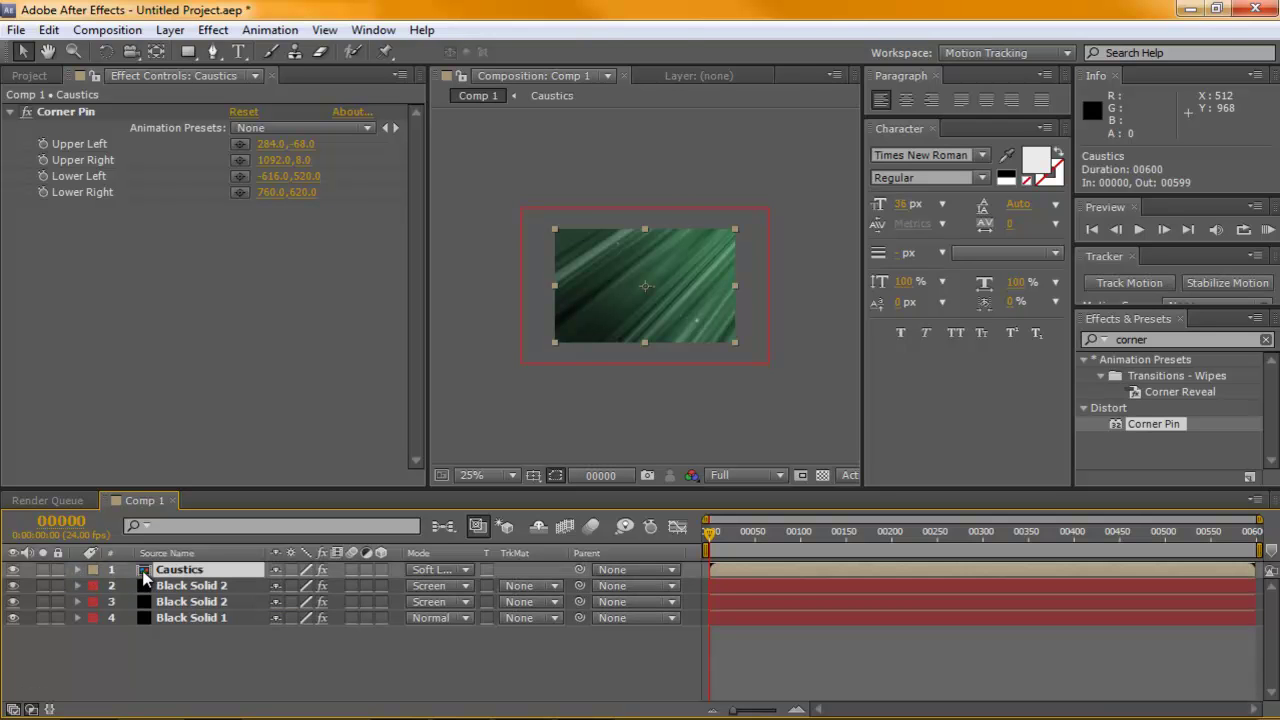
pyautogui.doubleClick(146, 572)
pyautogui.doubleClick(143, 572)
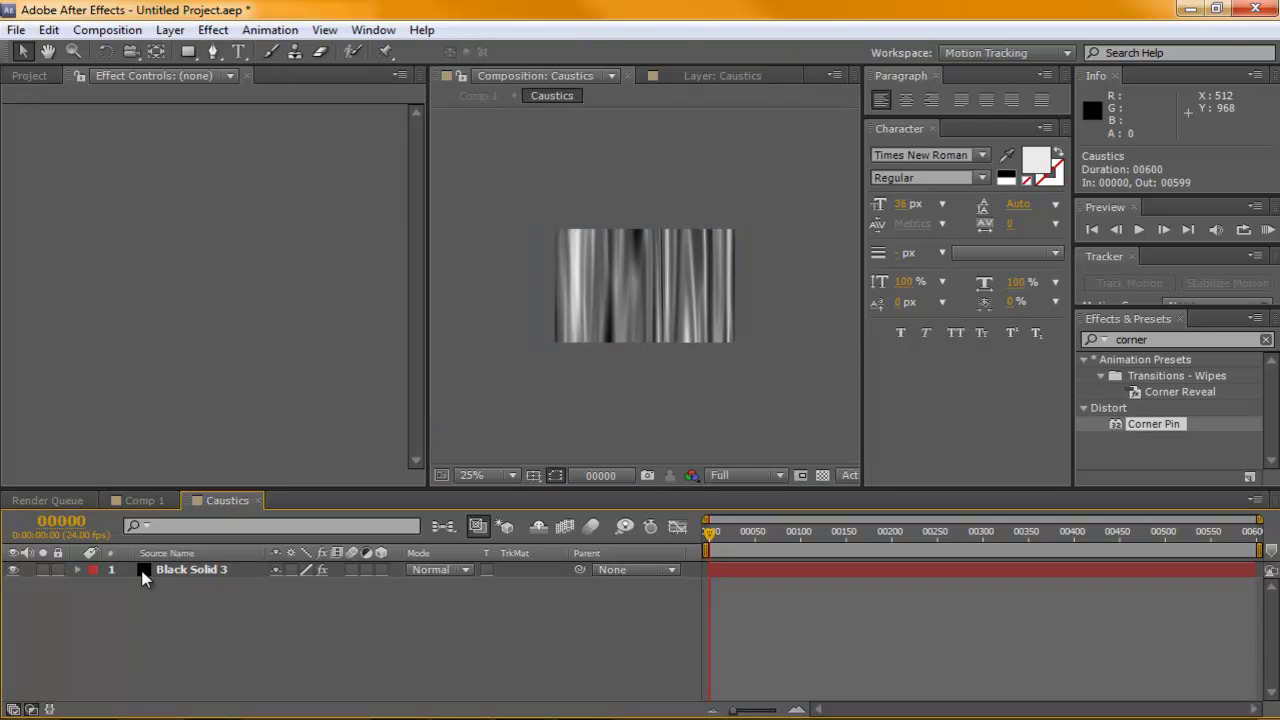
pyautogui.click(190, 572)
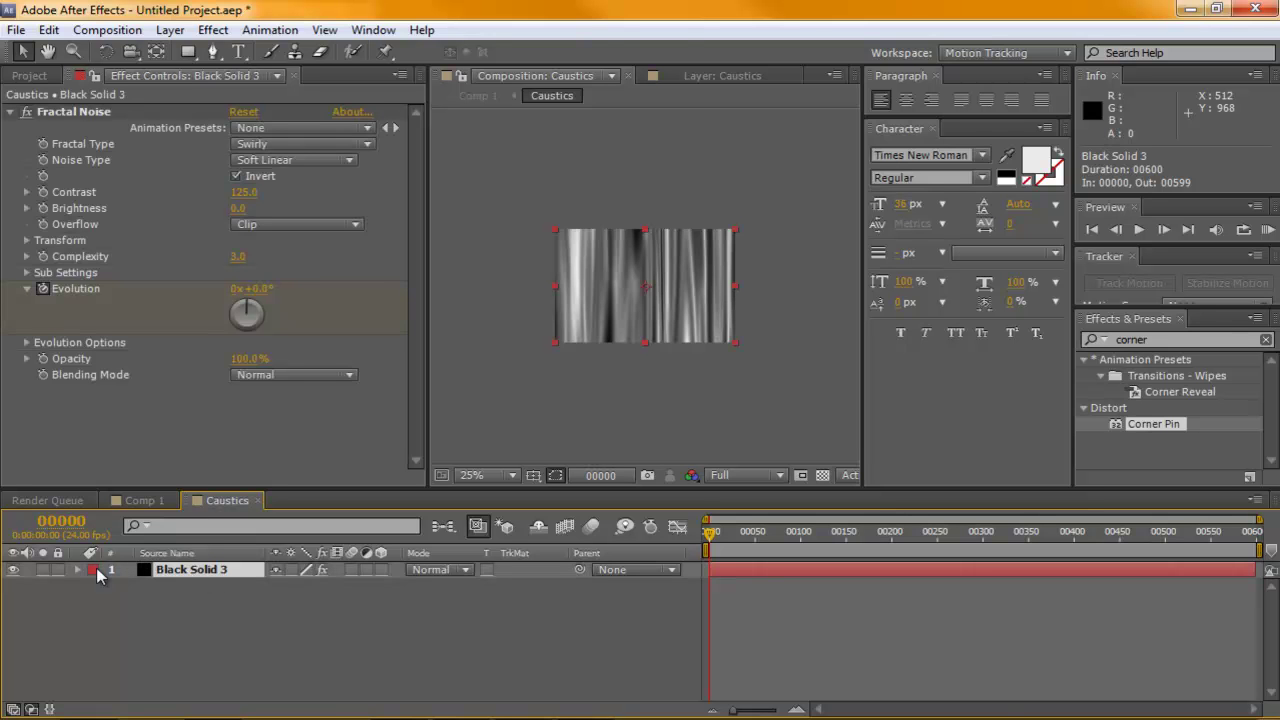
# Step: Move the second Evolution keyframe of Black Solid 3's Fractal Noise to frame 600 and preview the animation
pyautogui.click(77, 570)
pyautogui.click(95, 585)
pyautogui.click(106, 601)
pyautogui.scroll(-3, 300, 630)
pyautogui.click(819, 629)
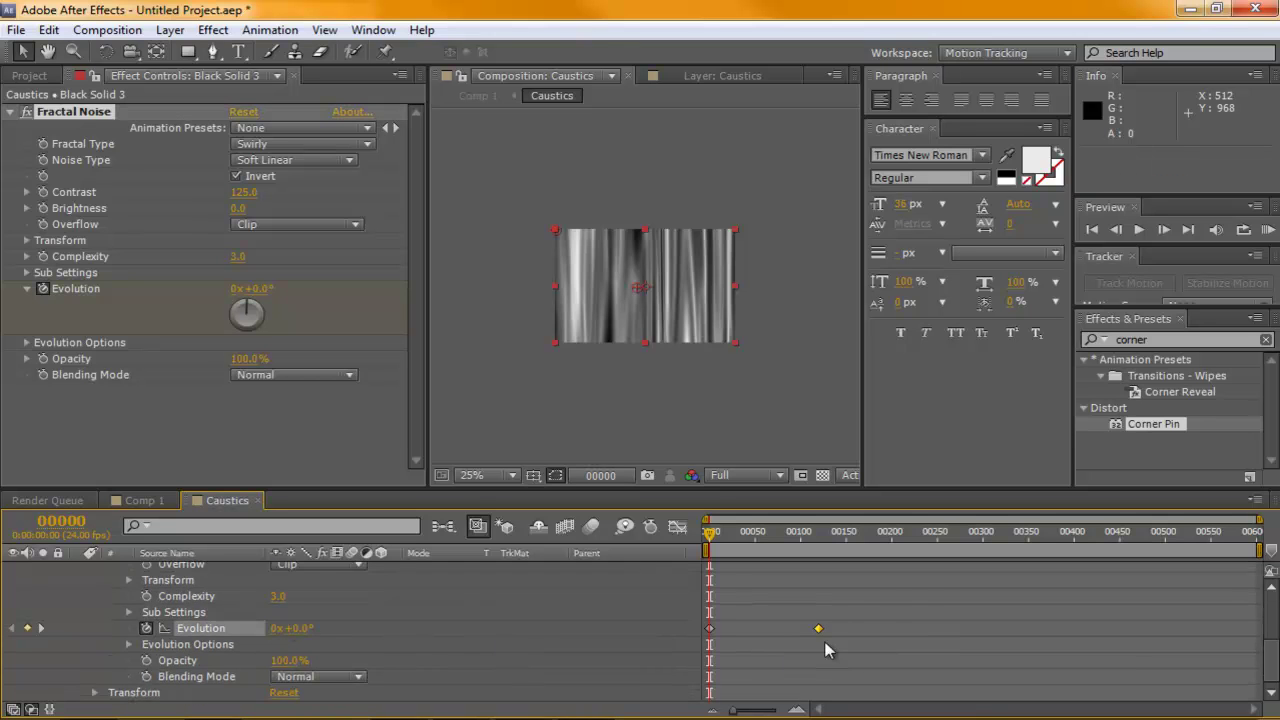
pyautogui.click(819, 629)
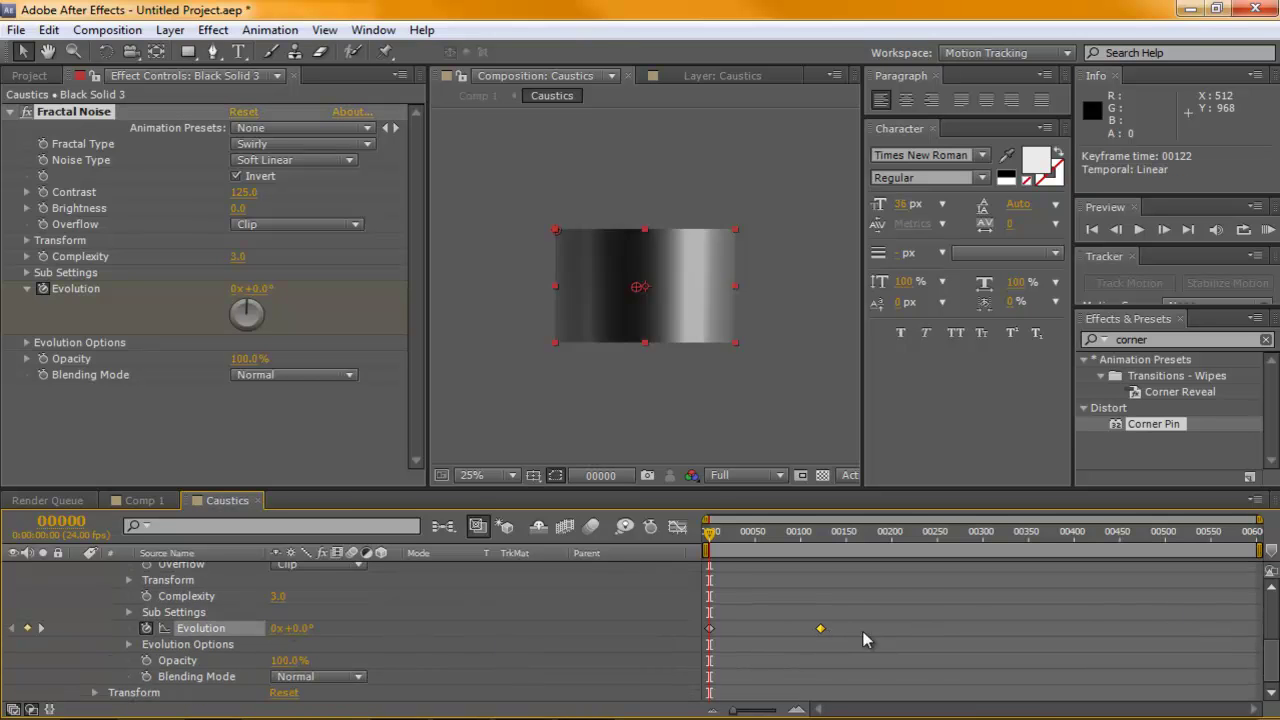
pyautogui.moveTo(822, 629); pyautogui.dragTo(1126, 630)
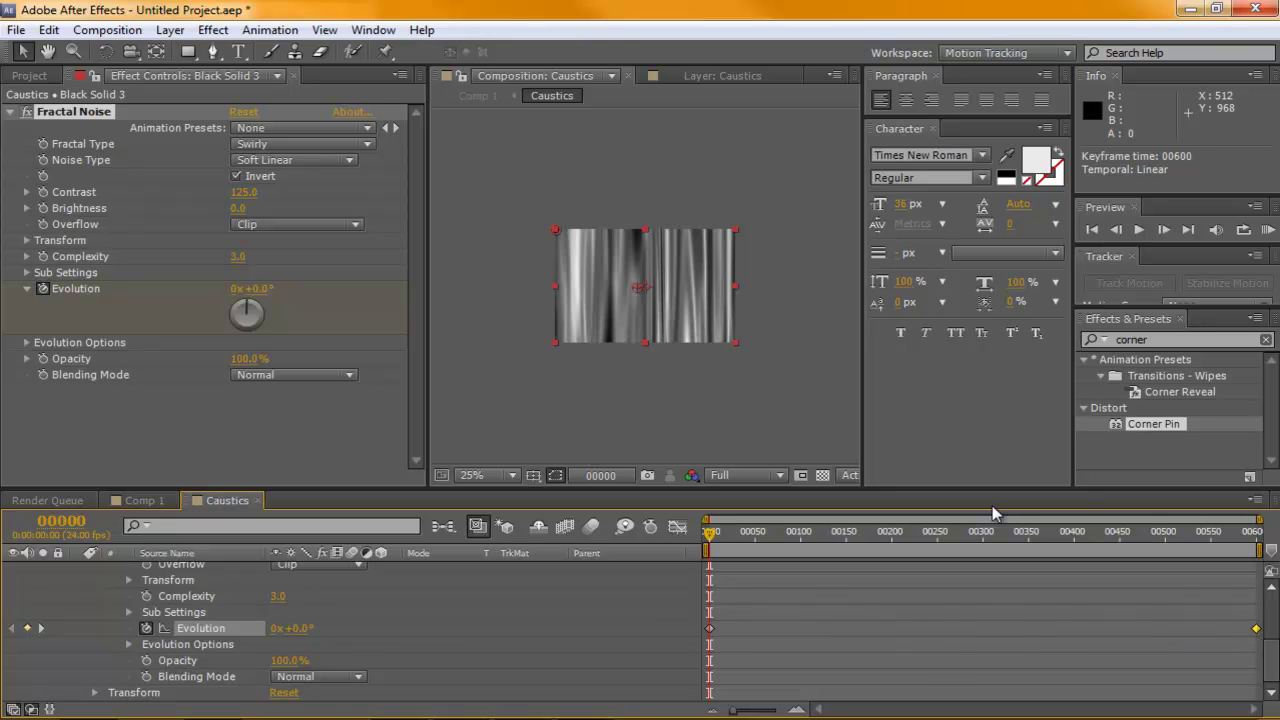
pyautogui.press('KP_0')
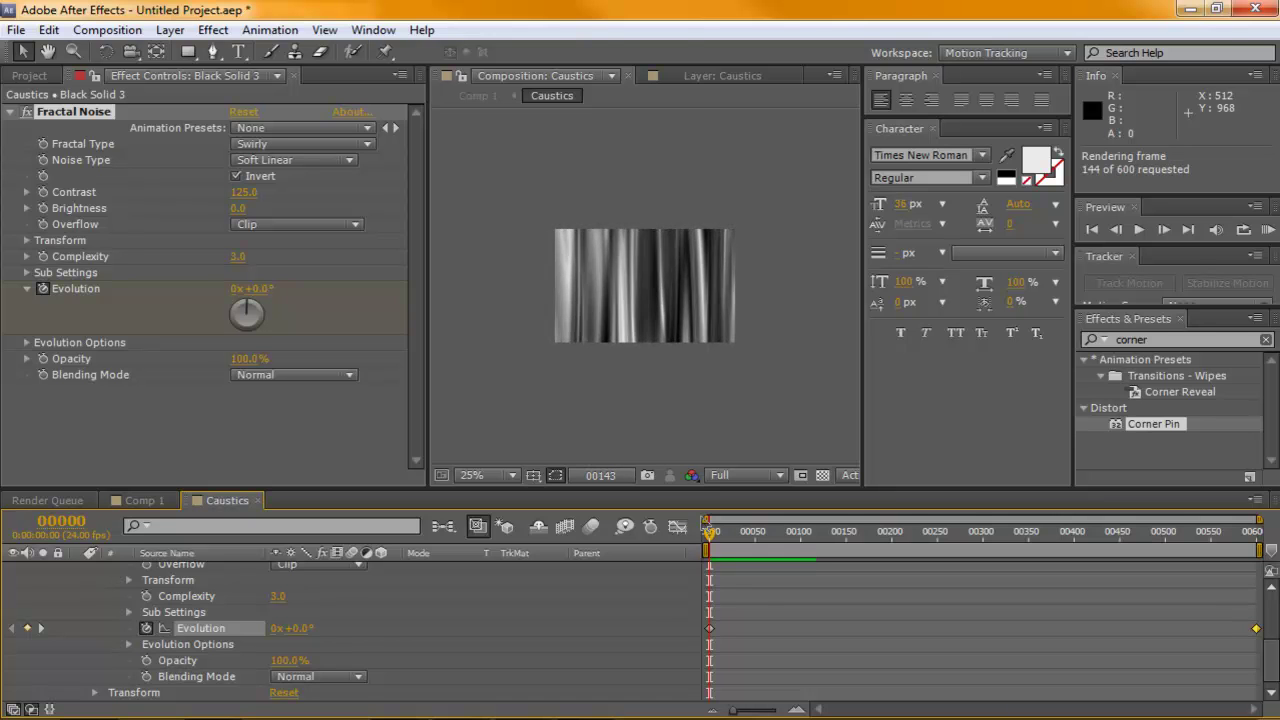
pyautogui.click(706, 525)
# Step: Set the Fractal Noise Evolution to 2x +359.4° at frame 599 and preview the animation from the first frame
pyautogui.press('End')
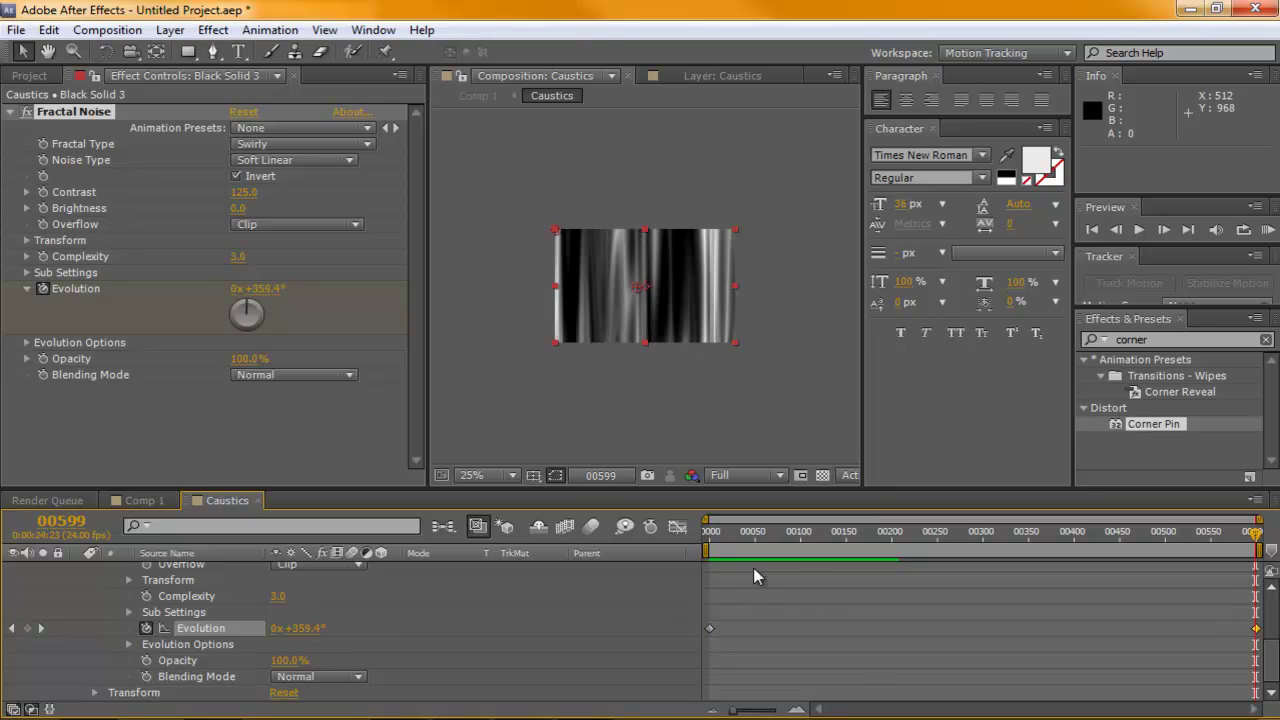
pyautogui.click(276, 628)
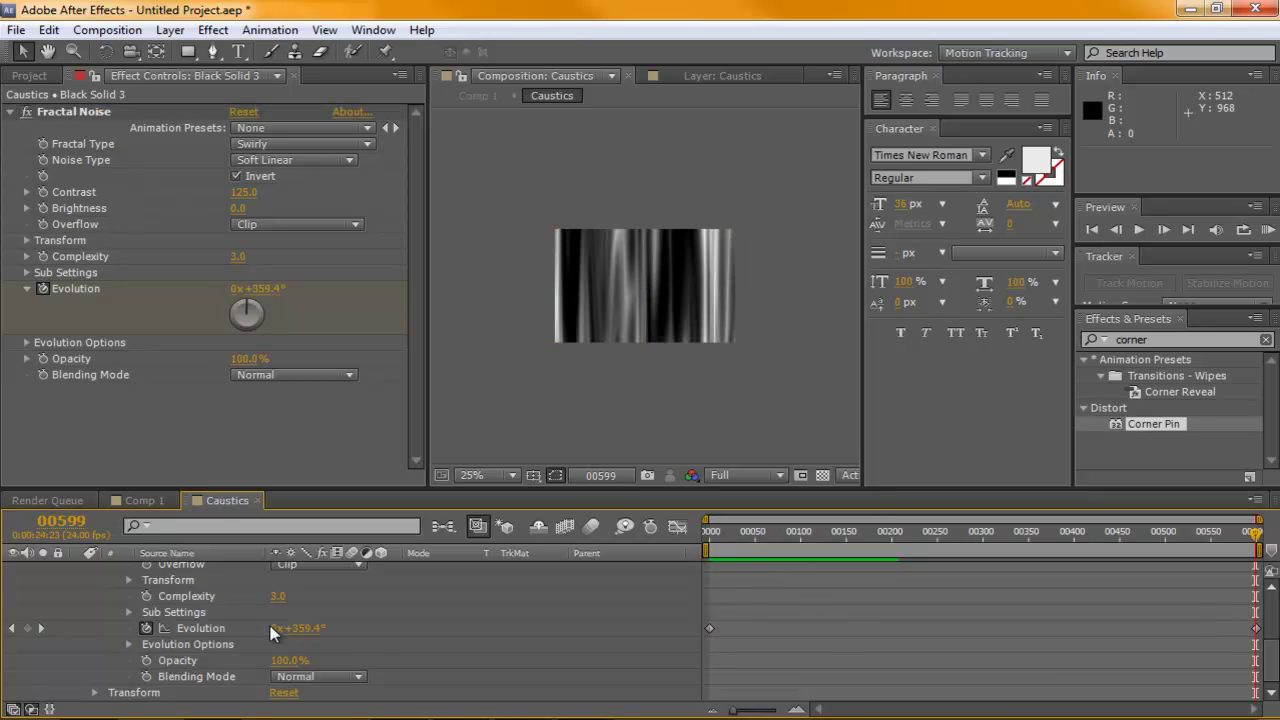
pyautogui.write('2')
pyautogui.press('Return')
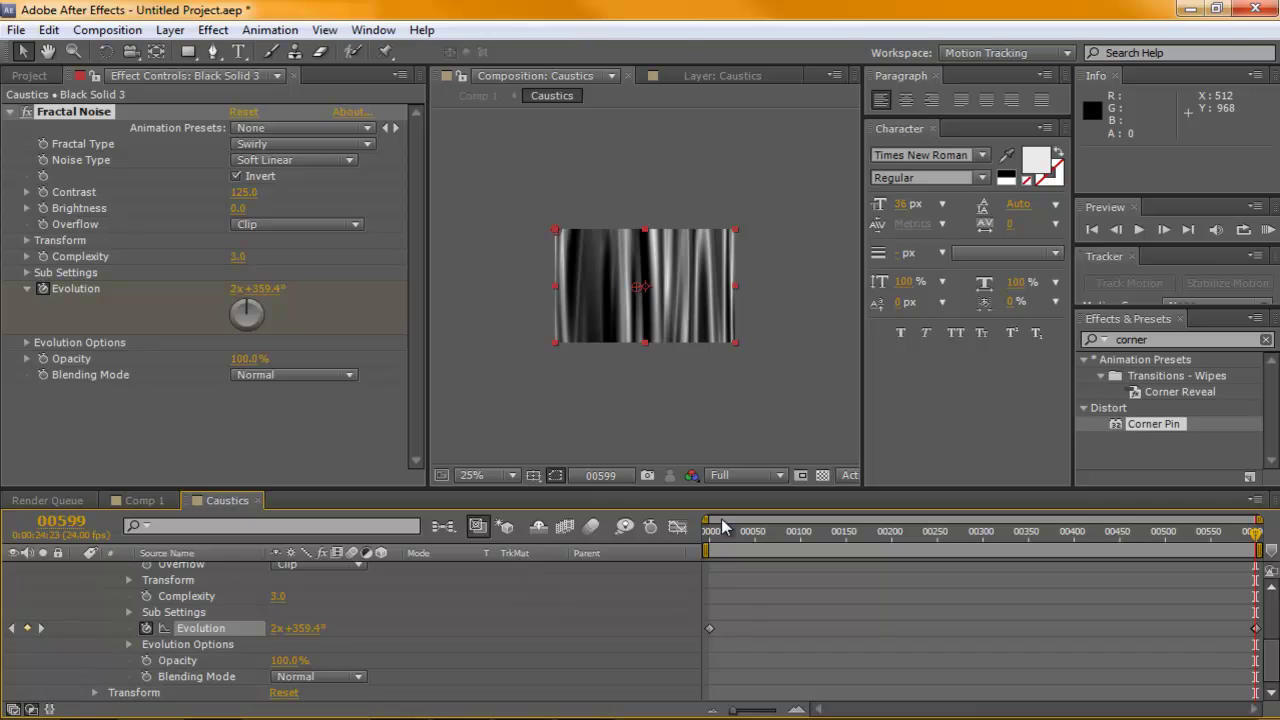
pyautogui.press('Home')
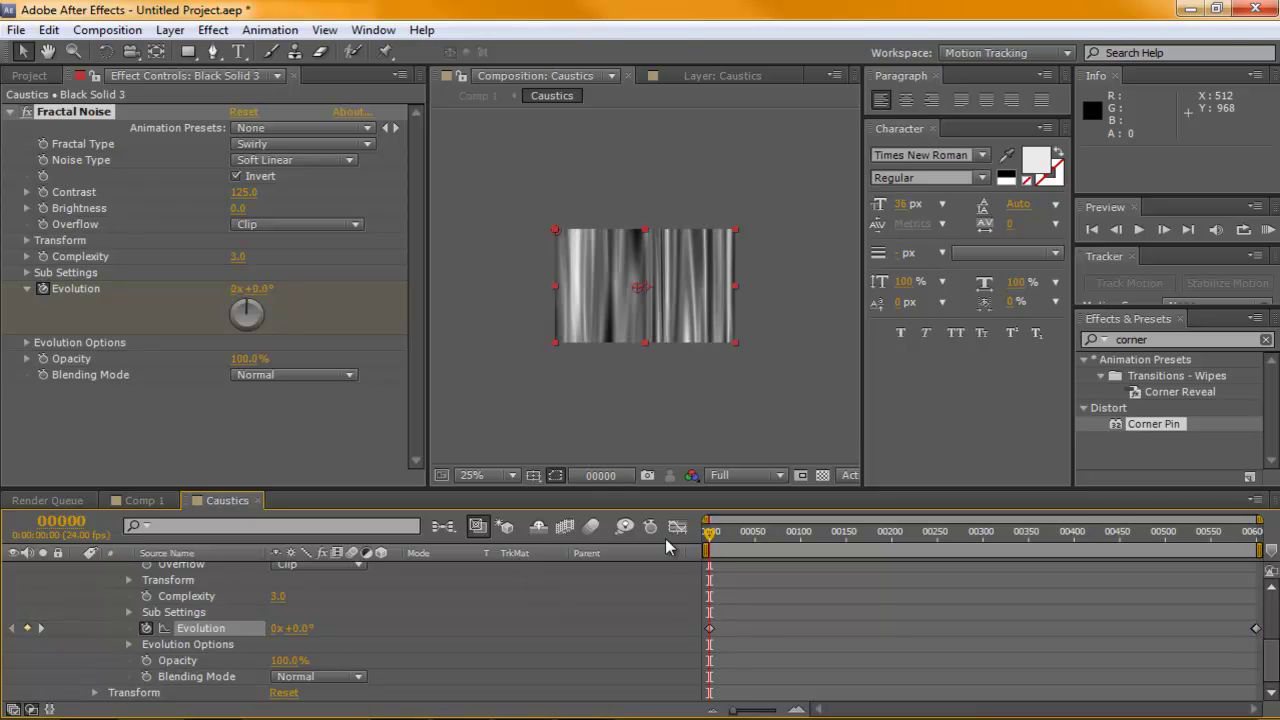
pyautogui.press('KP_0')
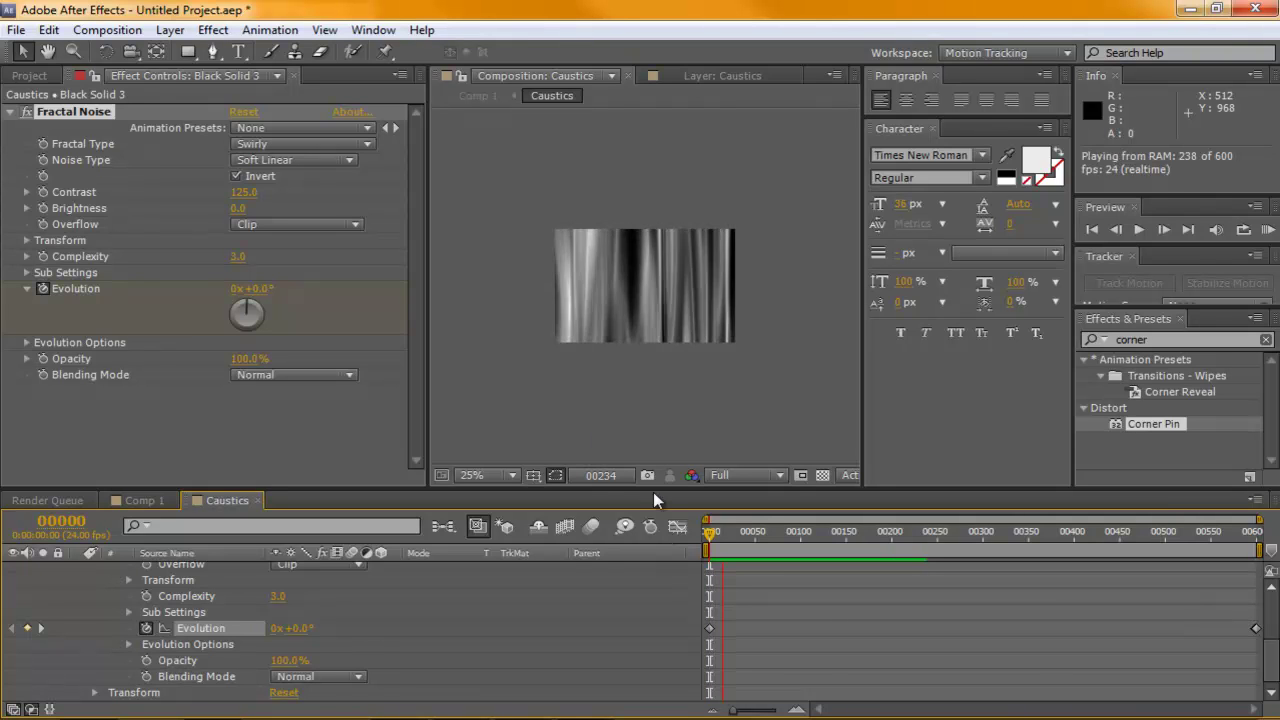
# Step: Close the Caustics composition, scrub Comp 1 to frame 165, and set the Caustics layer's opacity to 25%
pyautogui.click(258, 500)
pyautogui.moveTo(746, 535); pyautogui.dragTo(859, 531)
pyautogui.press('t')
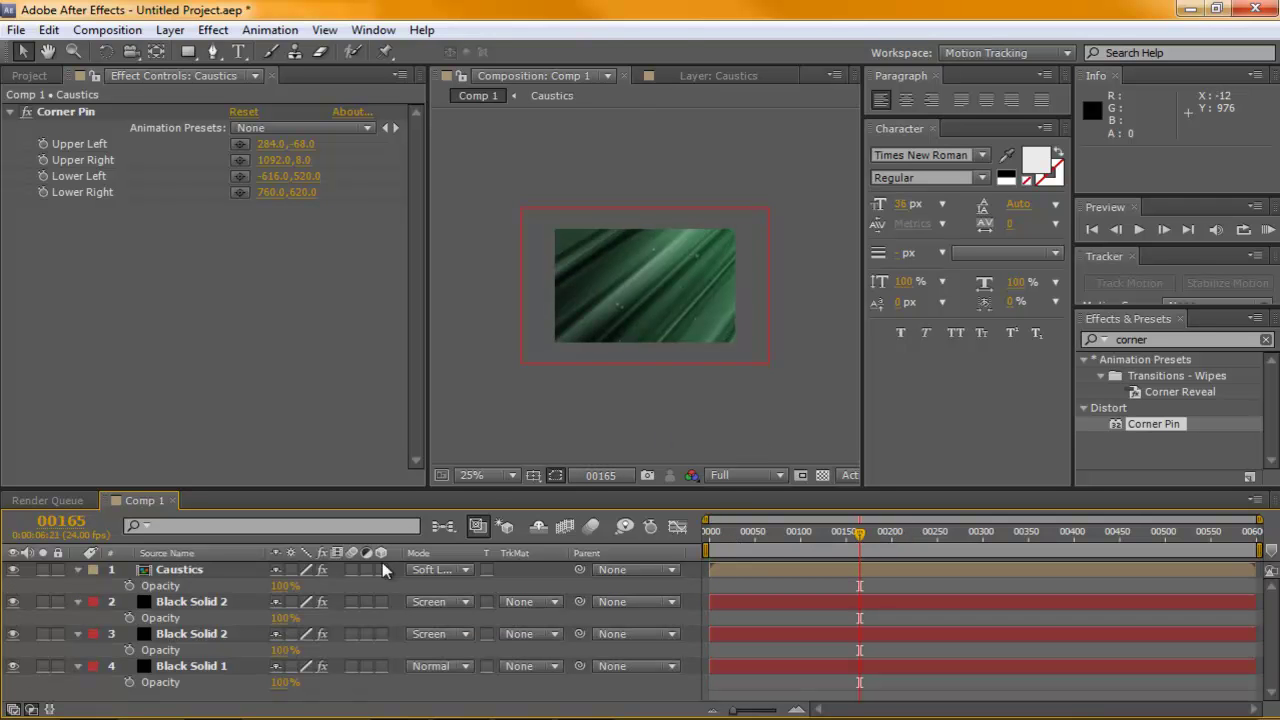
pyautogui.moveTo(280, 586); pyautogui.dragTo(190, 588)
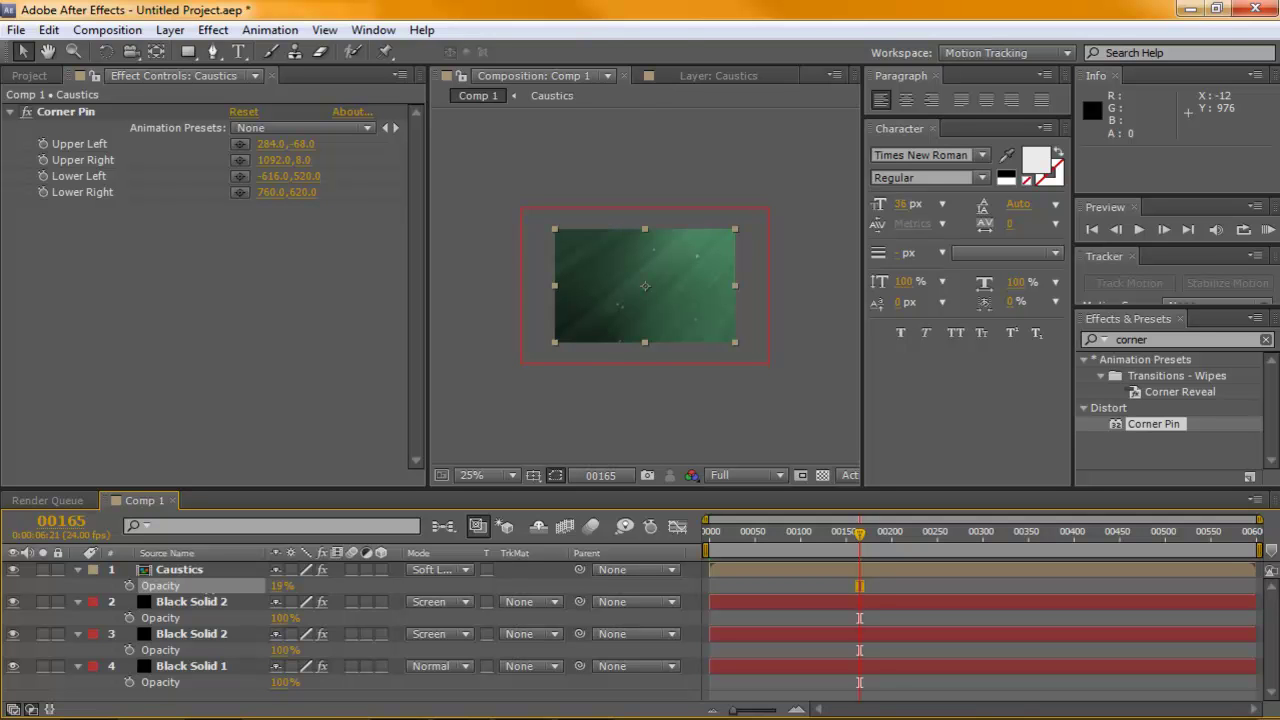
pyautogui.click(282, 586)
pyautogui.write('25')
pyautogui.press('Return')
# Step: Apply a Gaussian Blur with blurriness 11.2 to the Caustics layer and scrub Comp 1 back to frame 19
pyautogui.click(213, 30)
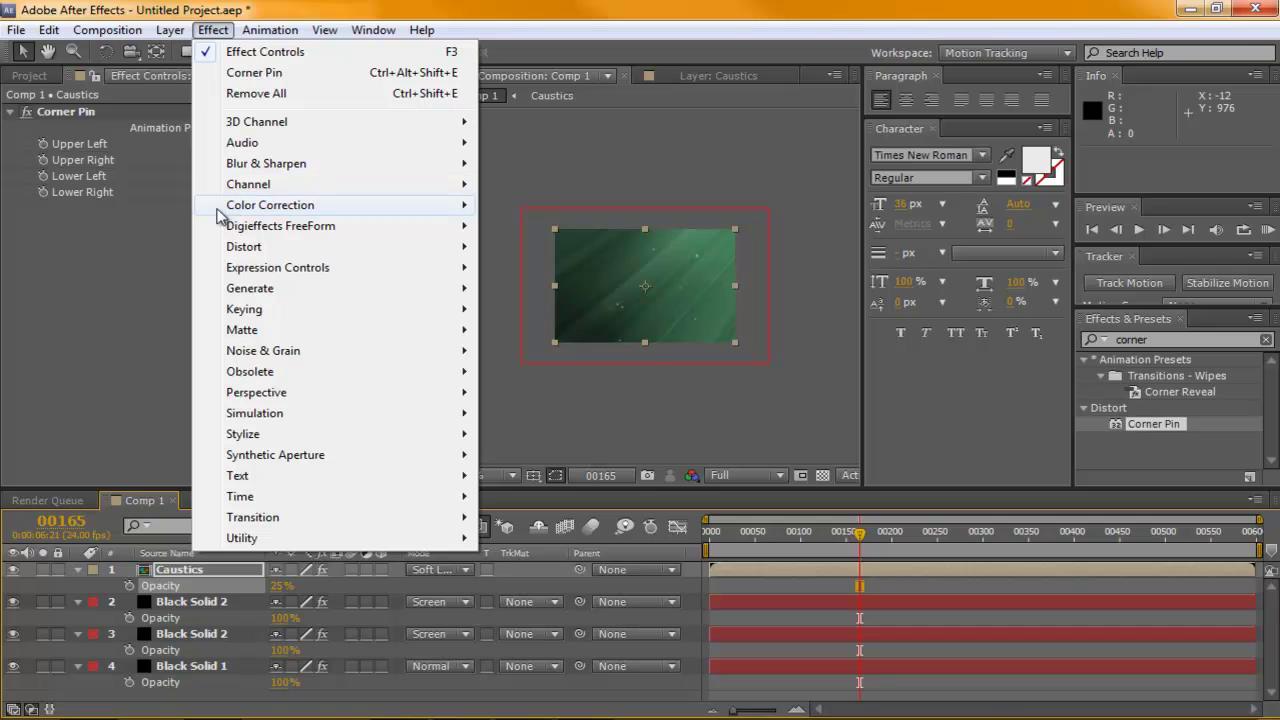
pyautogui.moveTo(300, 163)
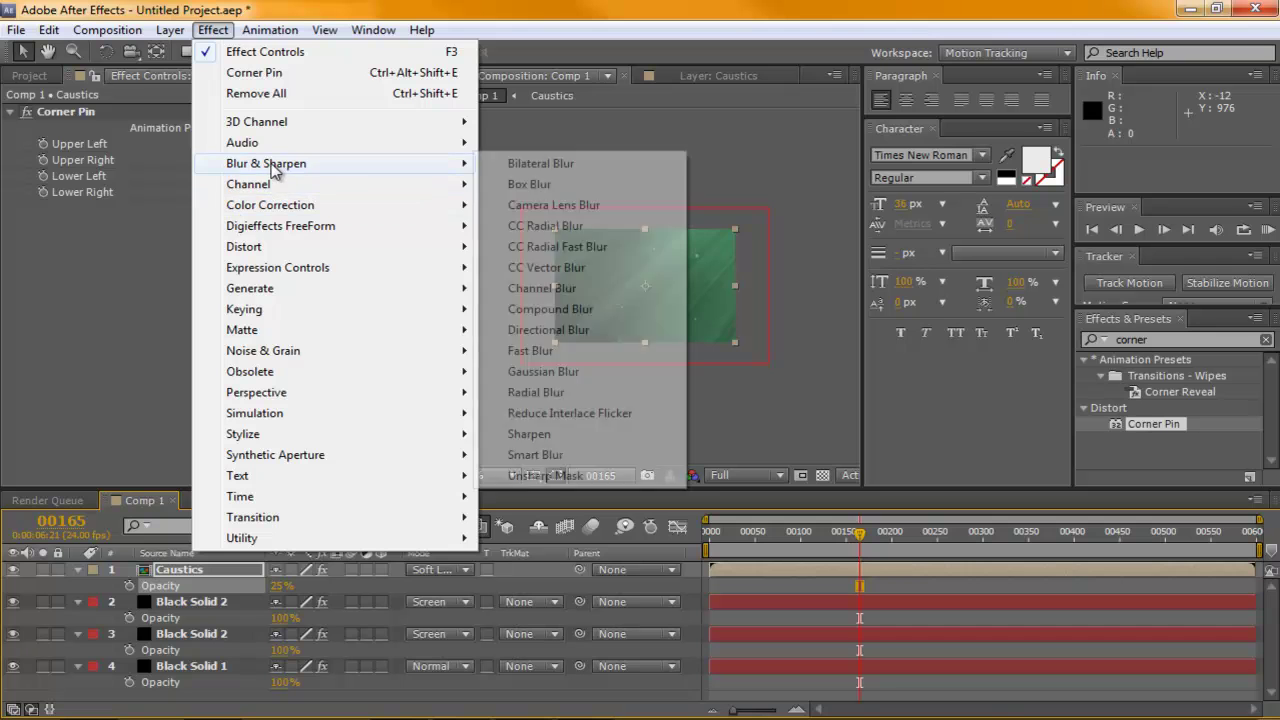
pyautogui.click(552, 372)
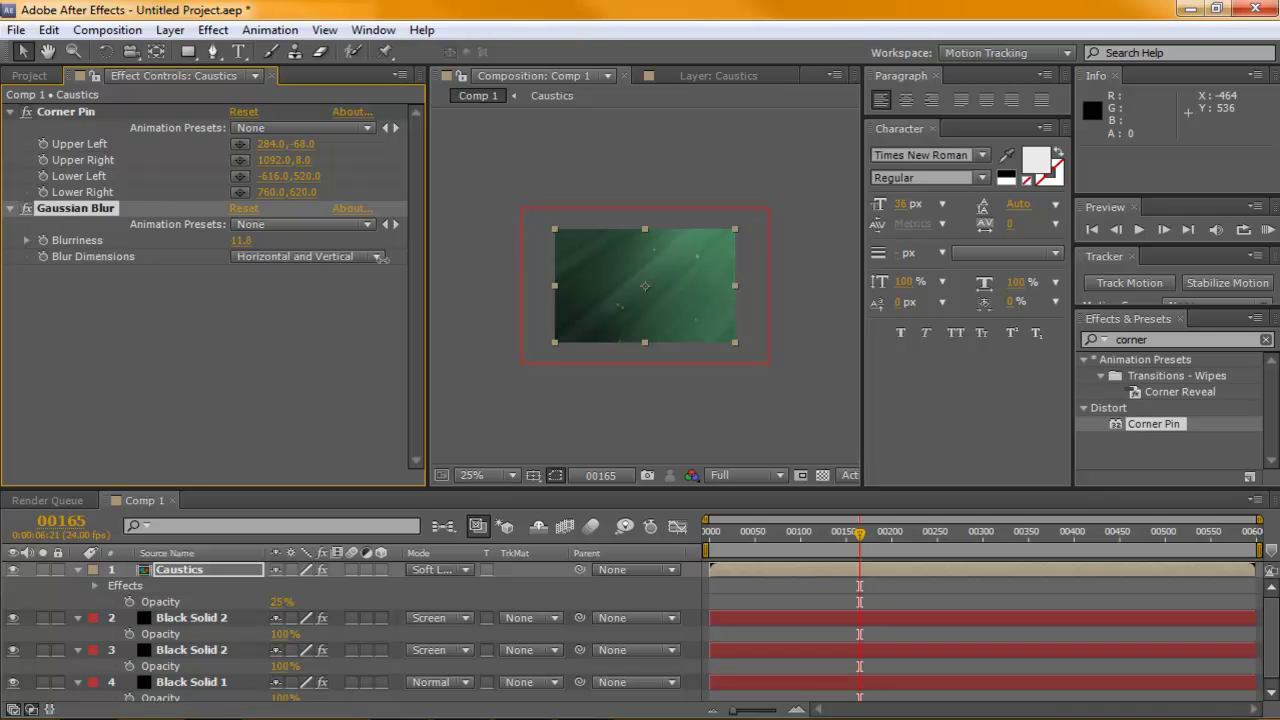
pyautogui.moveTo(752, 533); pyautogui.dragTo(708, 564)
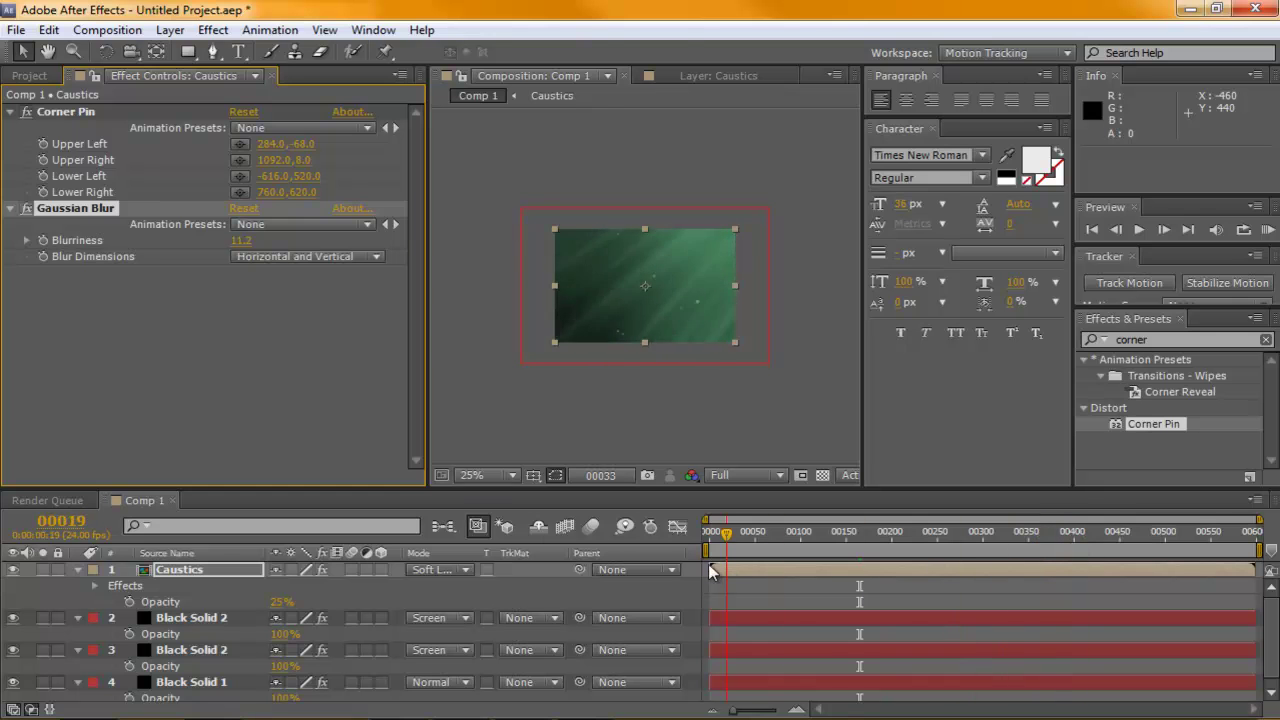
pyautogui.click(490, 398)
# Step: Draw a closed five-point Pen tool mask on the Caustics layer, cutting diagonally across the frame's lower-left part and extending beyond its other edges
pyautogui.click(212, 52)
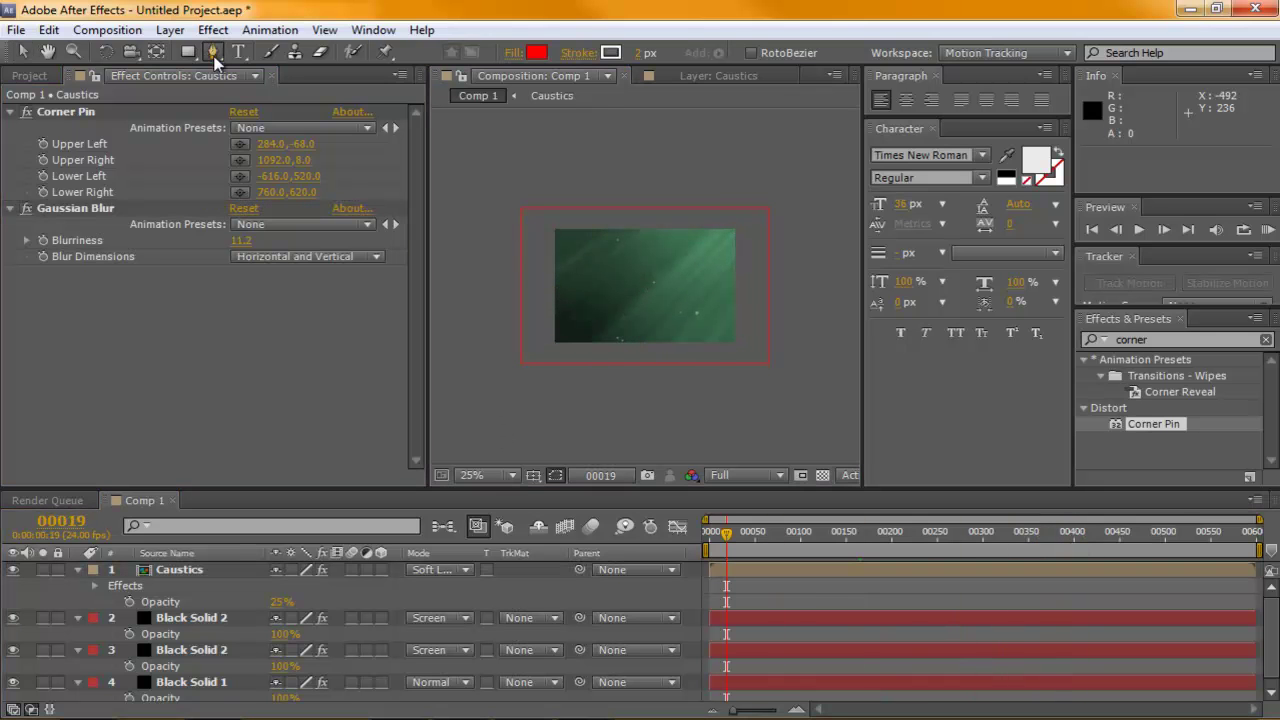
pyautogui.click(160, 570)
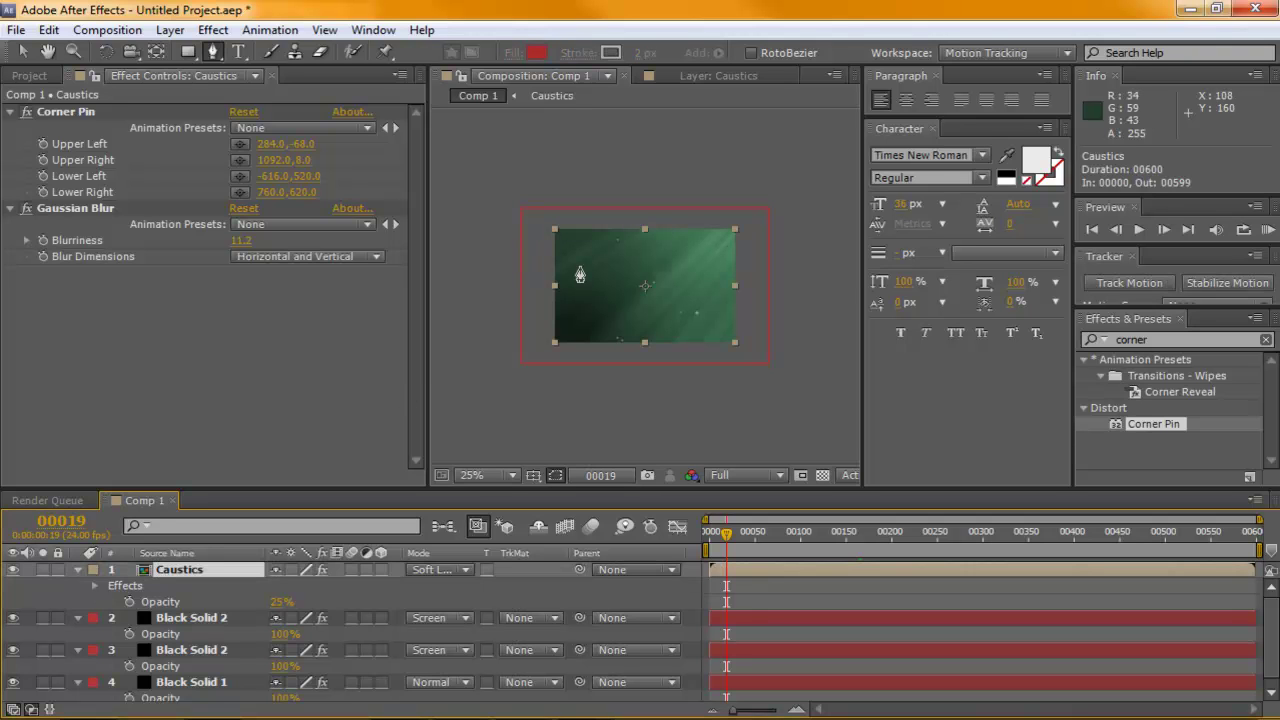
pyautogui.click(510, 254)
pyautogui.click(705, 360)
pyautogui.click(826, 333)
pyautogui.click(823, 186)
pyautogui.click(657, 186)
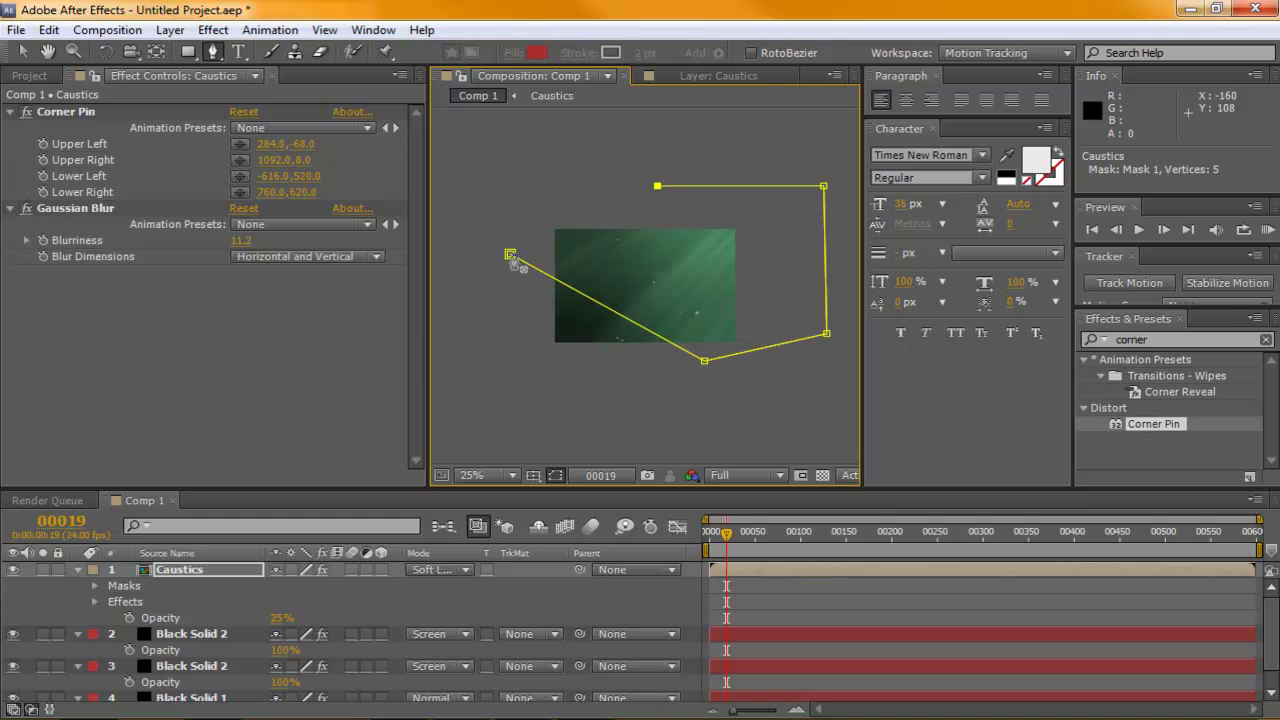
pyautogui.click(510, 254)
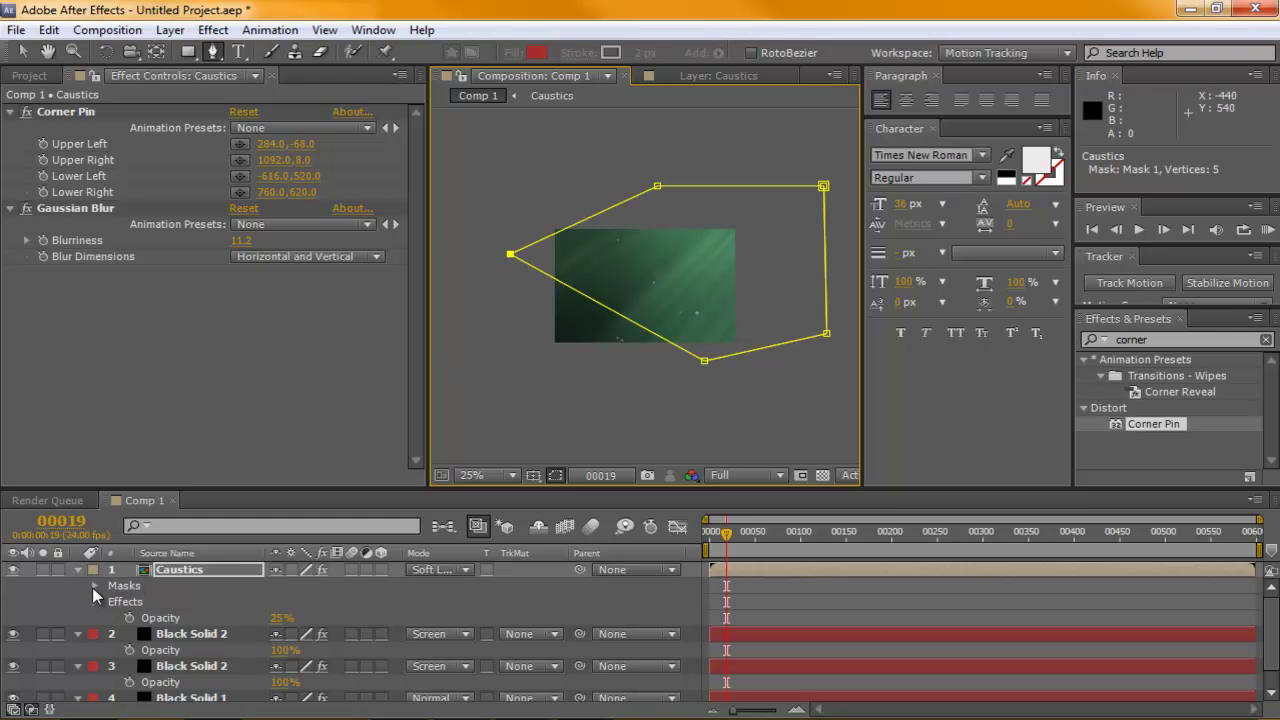
# Step: Set Mask 1 of the Caustics layer to a feather of 80 pixels and an expansion of -53 pixels
pyautogui.click(95, 586)
pyautogui.click(112, 601)
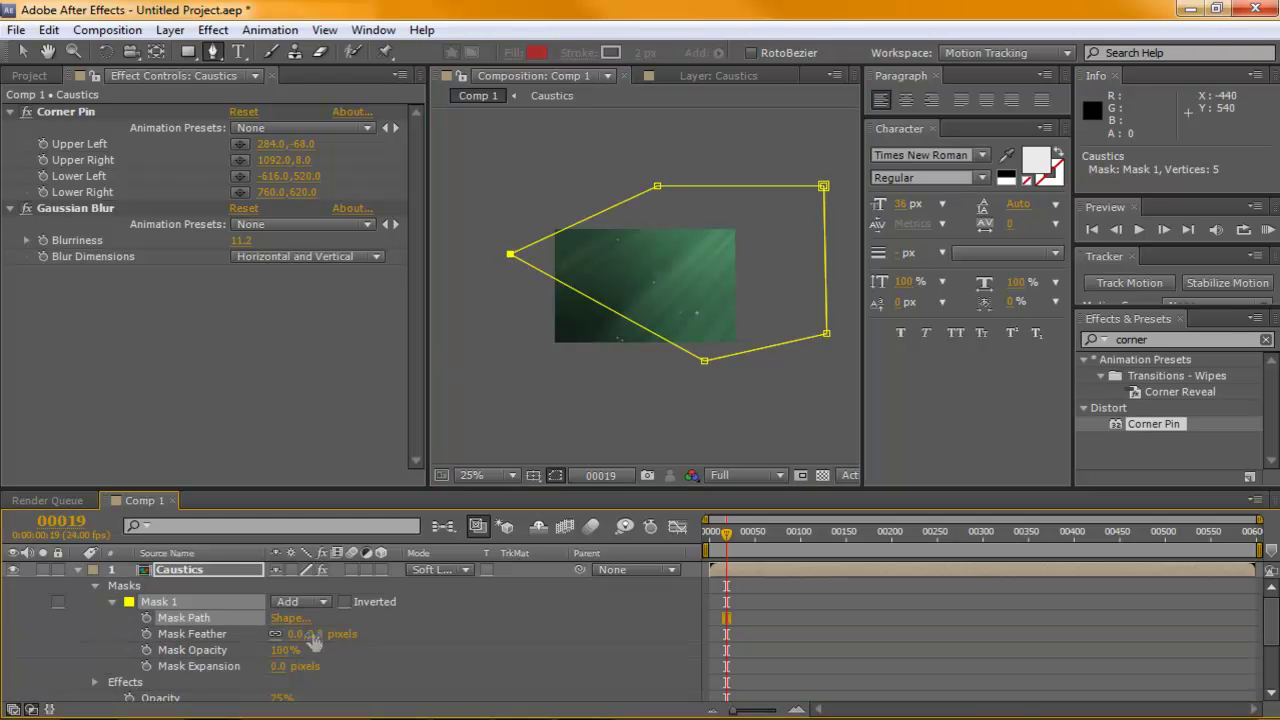
pyautogui.moveTo(314, 641); pyautogui.dragTo(364, 646)
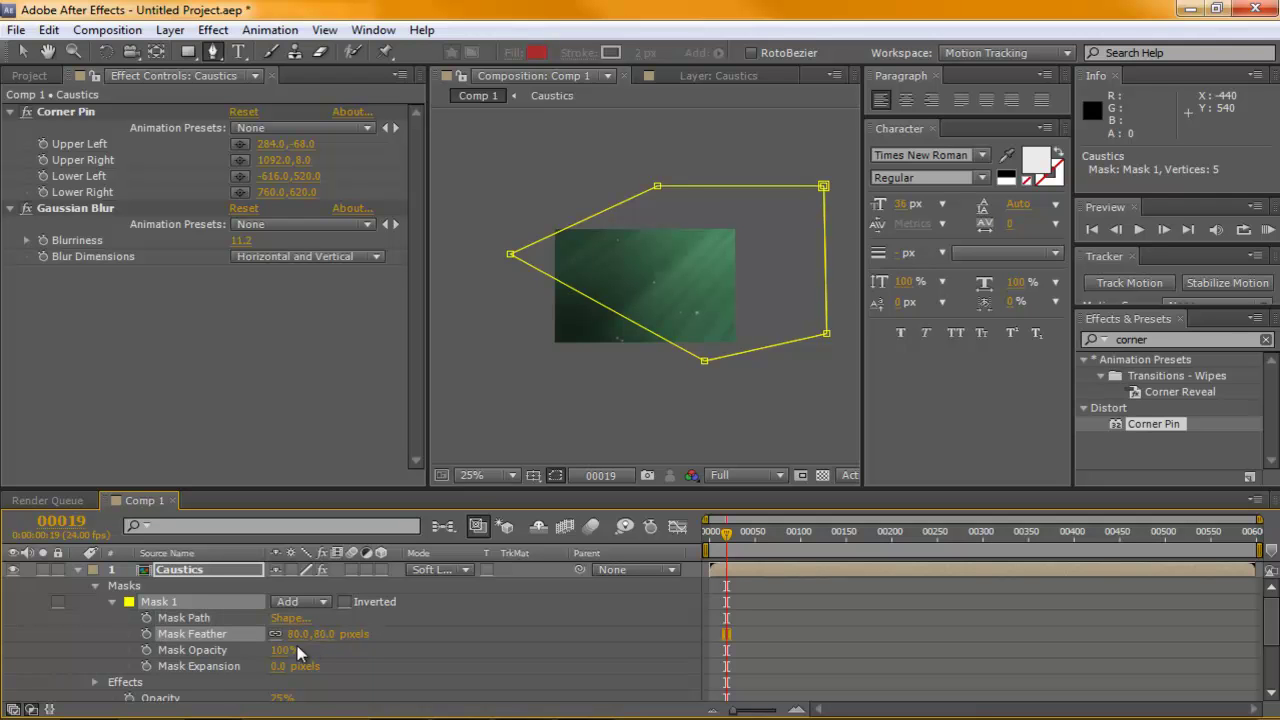
pyautogui.moveTo(276, 668); pyautogui.dragTo(222, 674)
pyautogui.click(671, 404)
pyautogui.hotkey('ctrl', 'z')
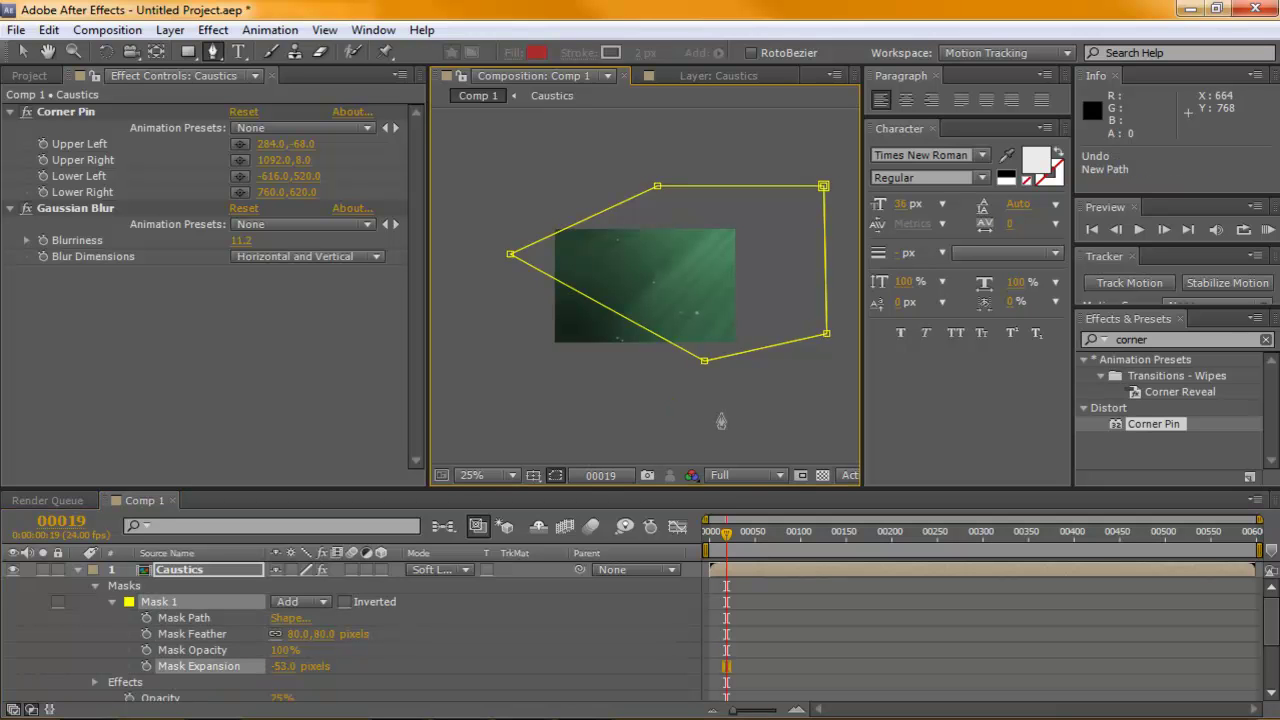
# Step: Scrub Comp 1 to frame 199 with nothing selected to check the masked rays, and select all layers
pyautogui.press('v')
pyautogui.click(747, 418)
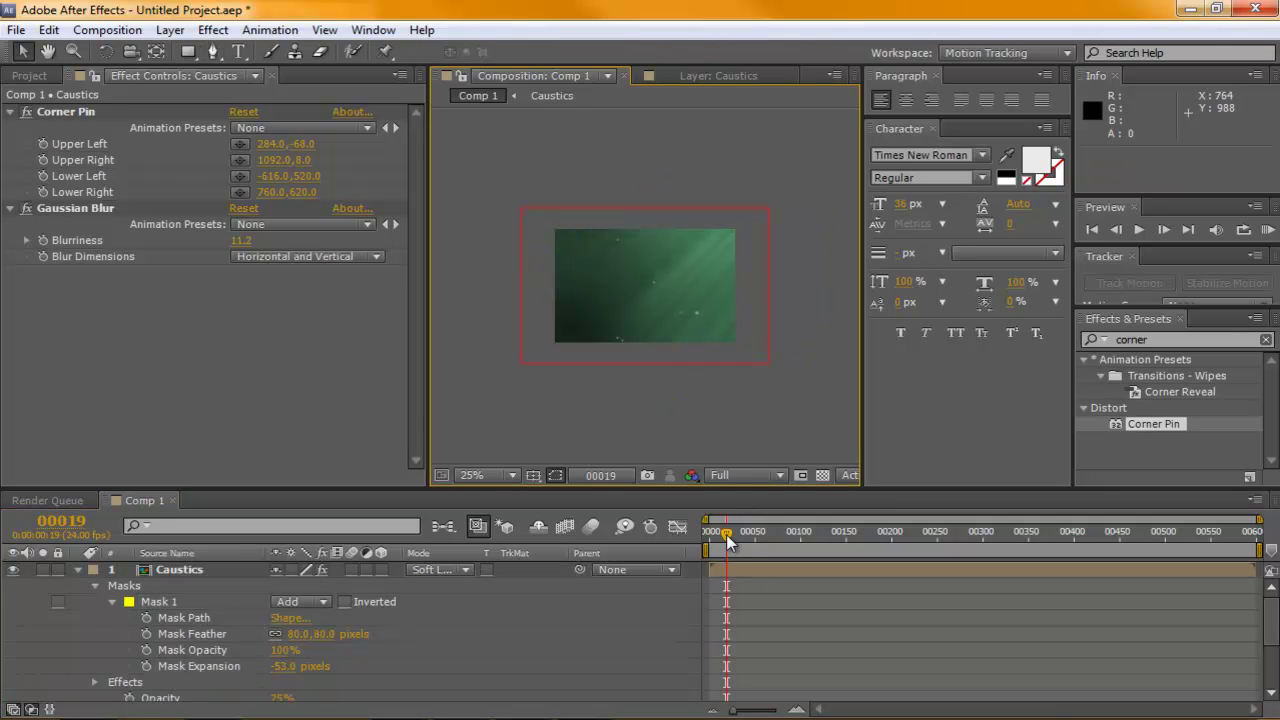
pyautogui.moveTo(725, 538); pyautogui.dragTo(892, 522)
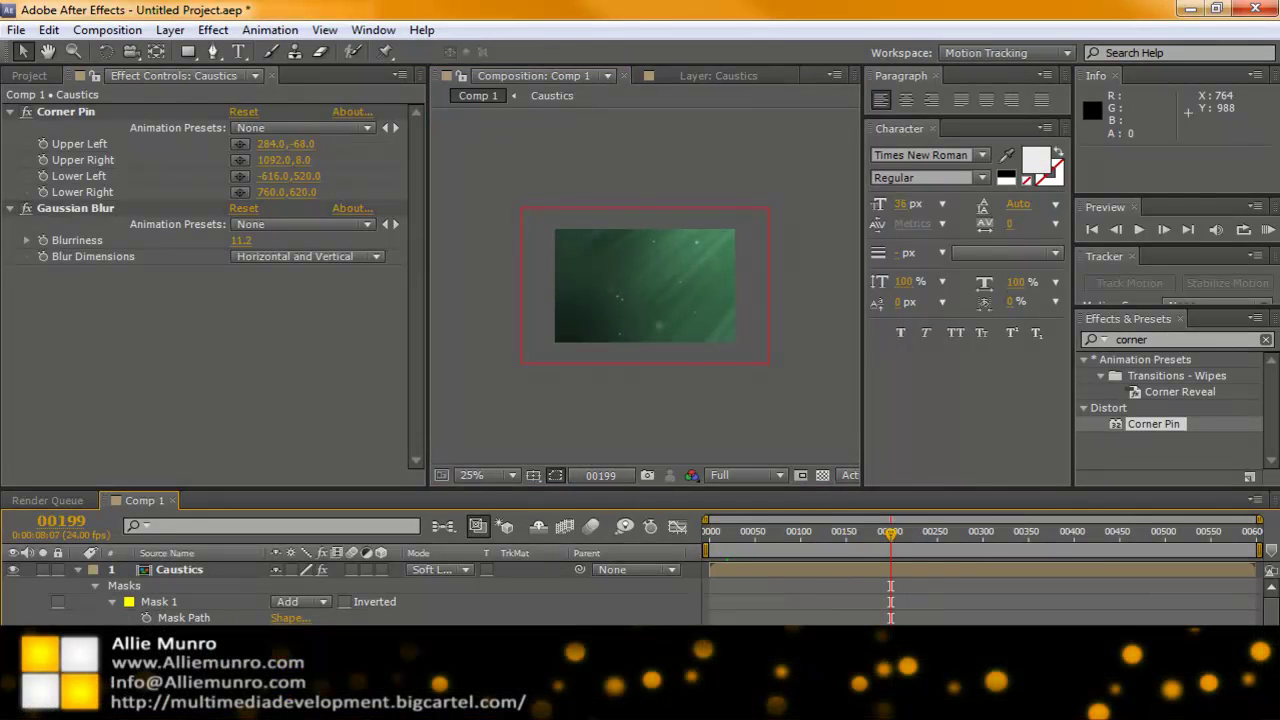
pyautogui.hotkey('ctrl', 'a')
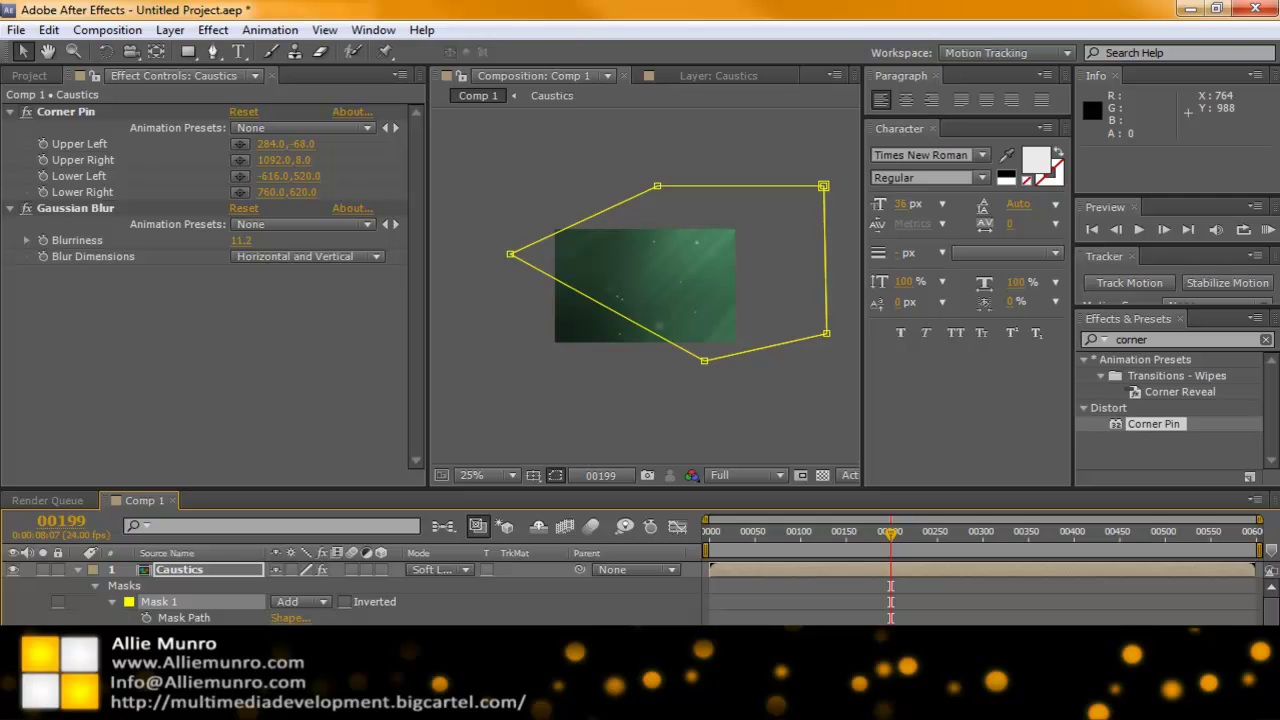